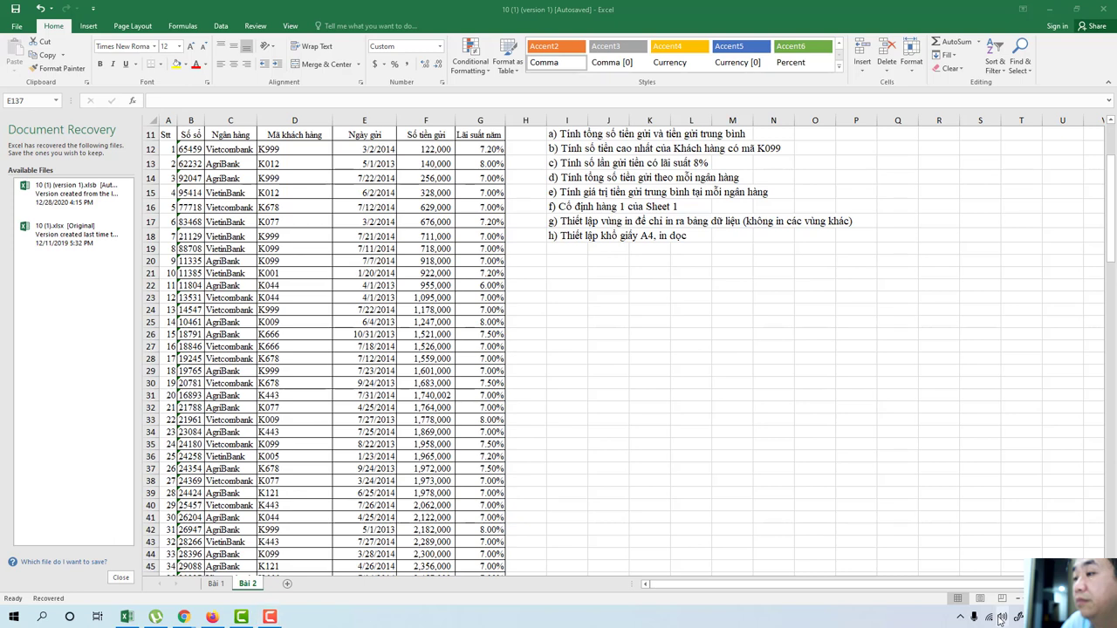
Step: Check the system volume, then scroll through the bank-deposit table
click(1000, 619)
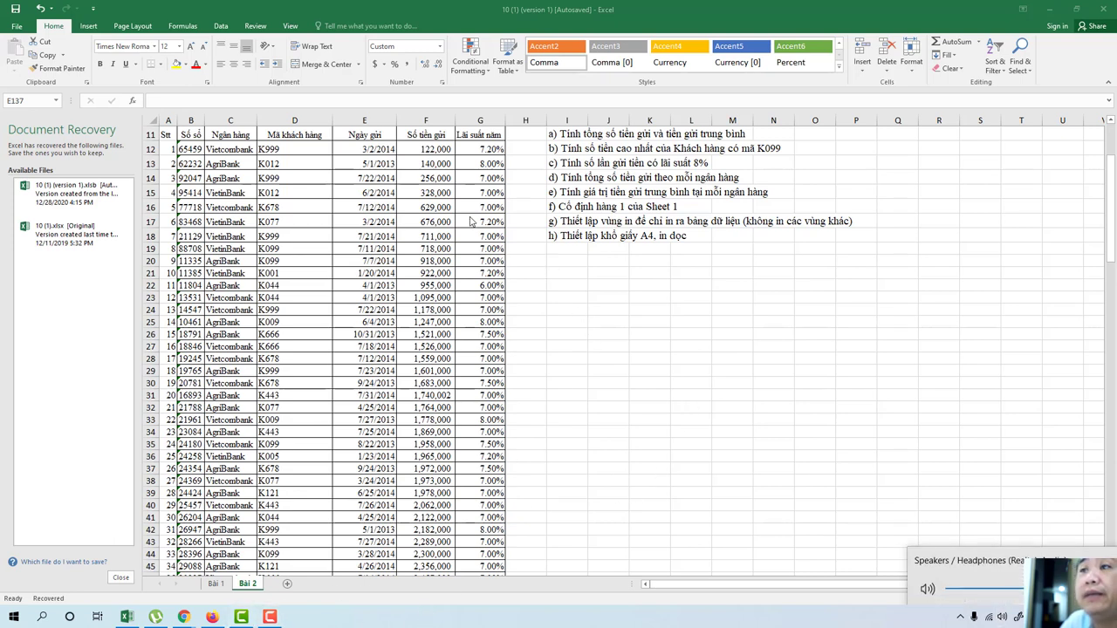
click(565, 164)
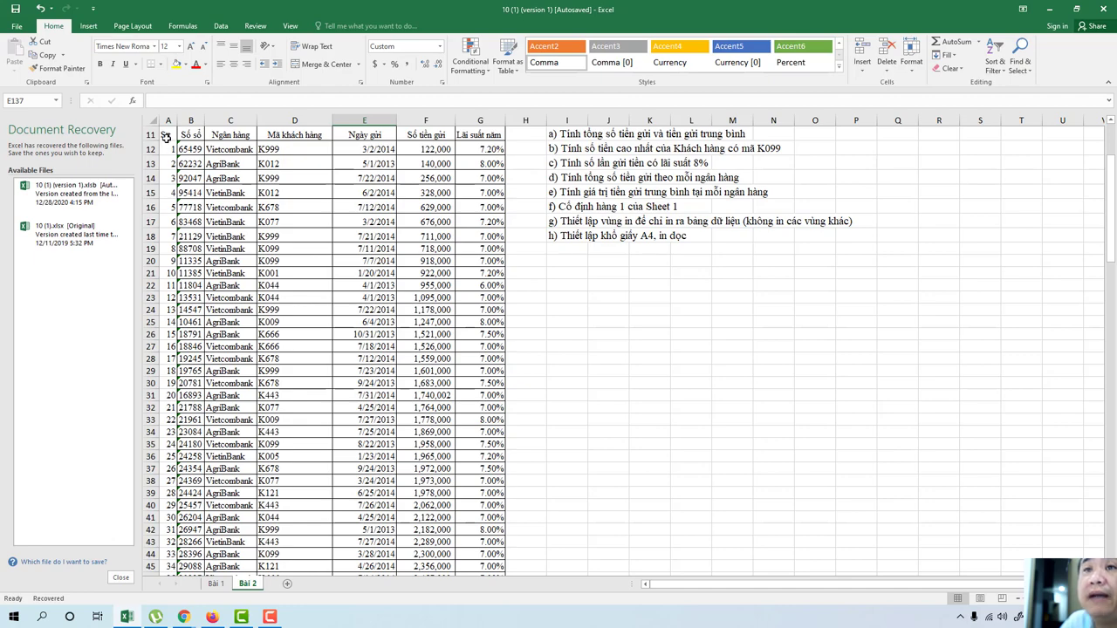
scroll(168, 180, down, 4)
scroll(171, 431, down, 6)
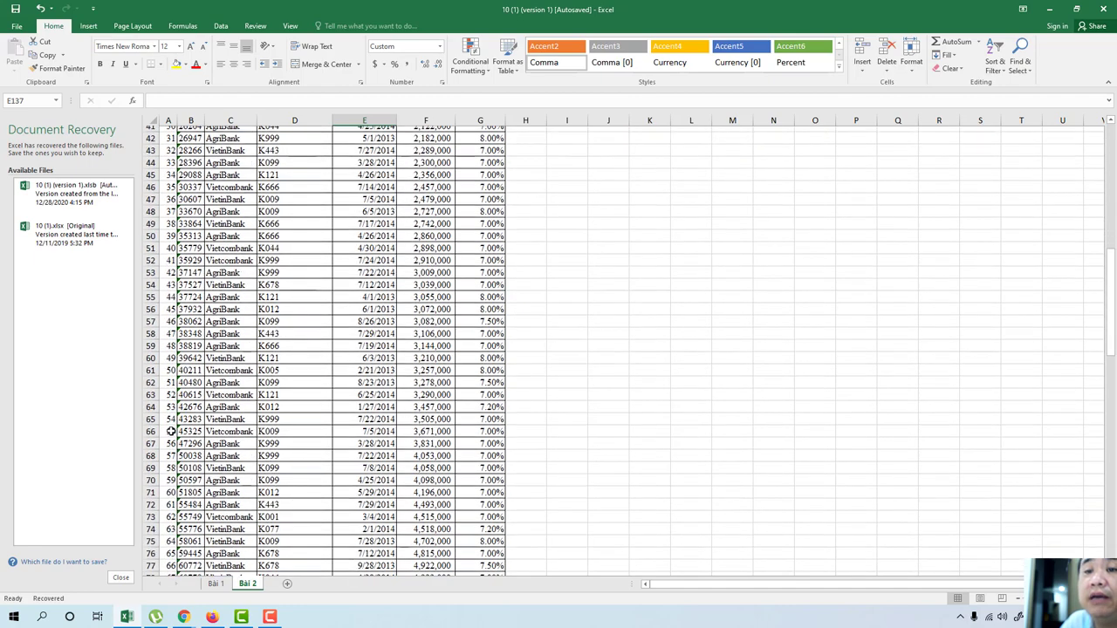
scroll(171, 431, down, 13)
scroll(169, 471, down, 6)
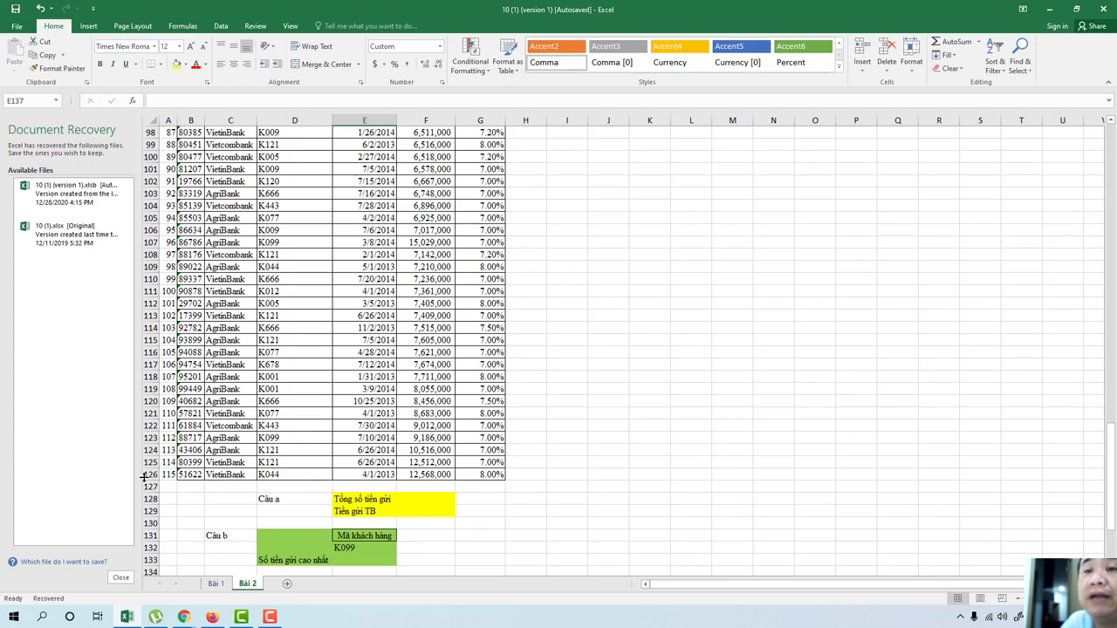
scroll(366, 342, up, 6)
scroll(367, 341, up, 9)
scroll(371, 345, up, 12)
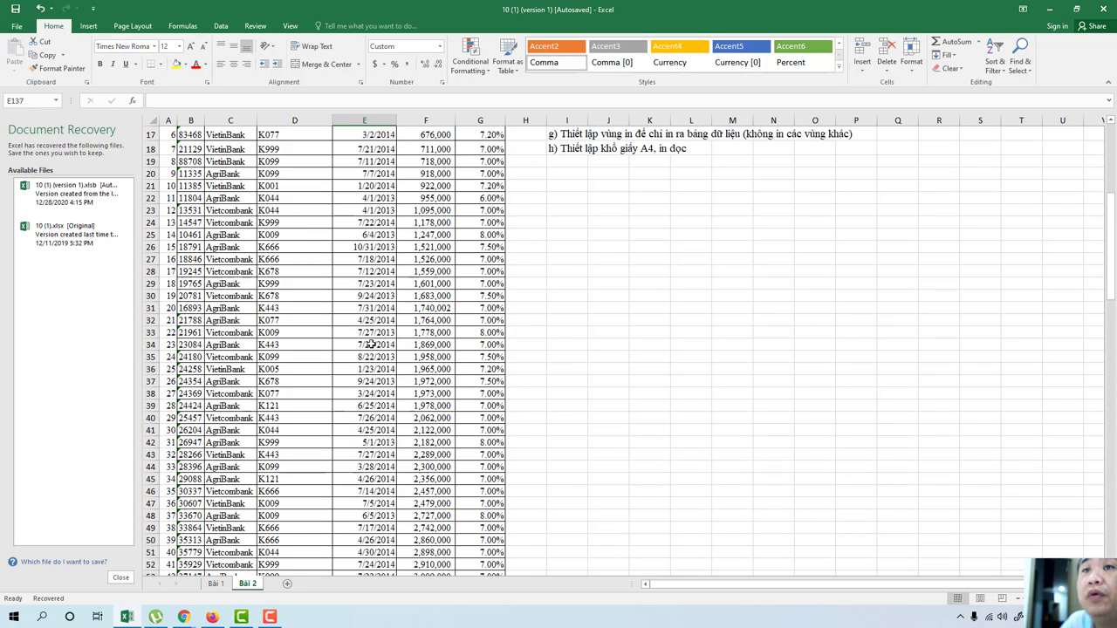
scroll(371, 345, up, 2)
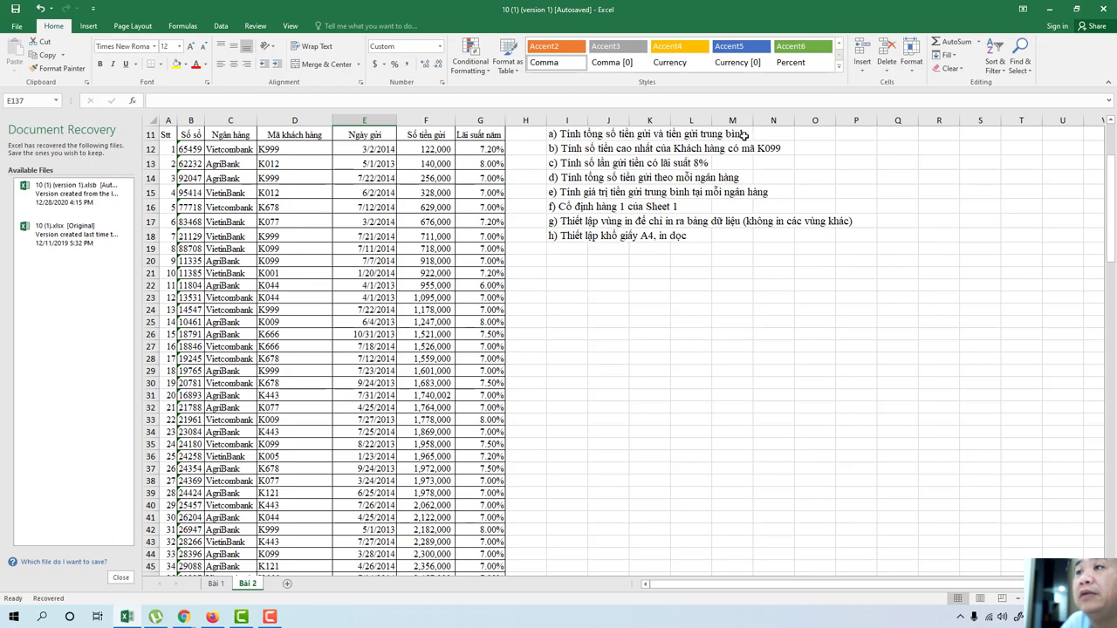
scroll(611, 262, down, 8)
scroll(524, 332, down, 9)
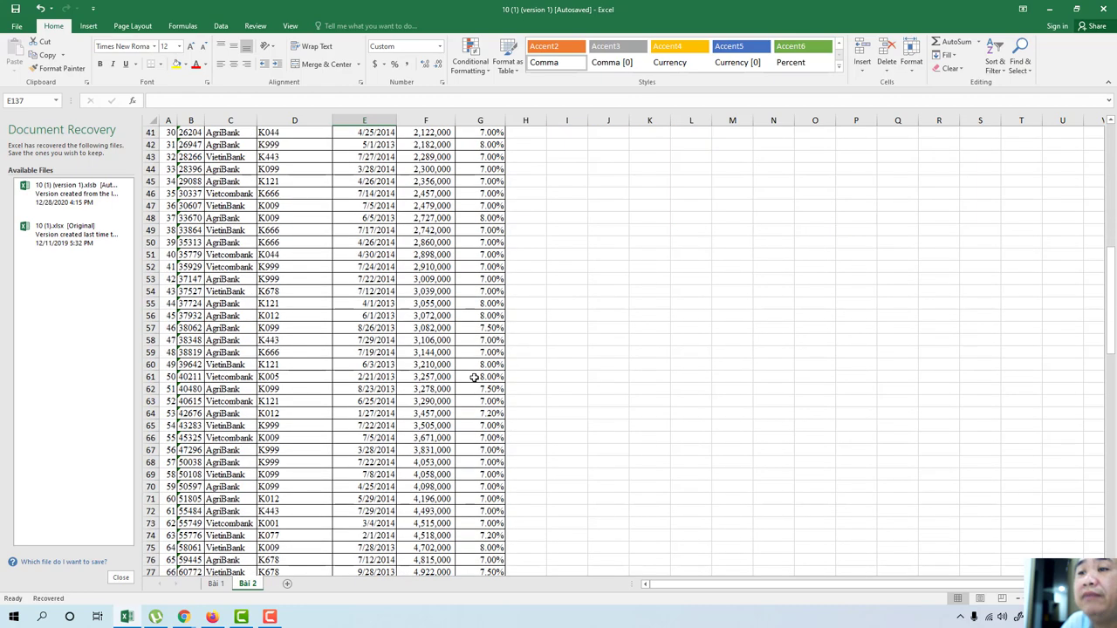
scroll(489, 367, down, 10)
scroll(474, 378, down, 10)
scroll(474, 378, up, 4)
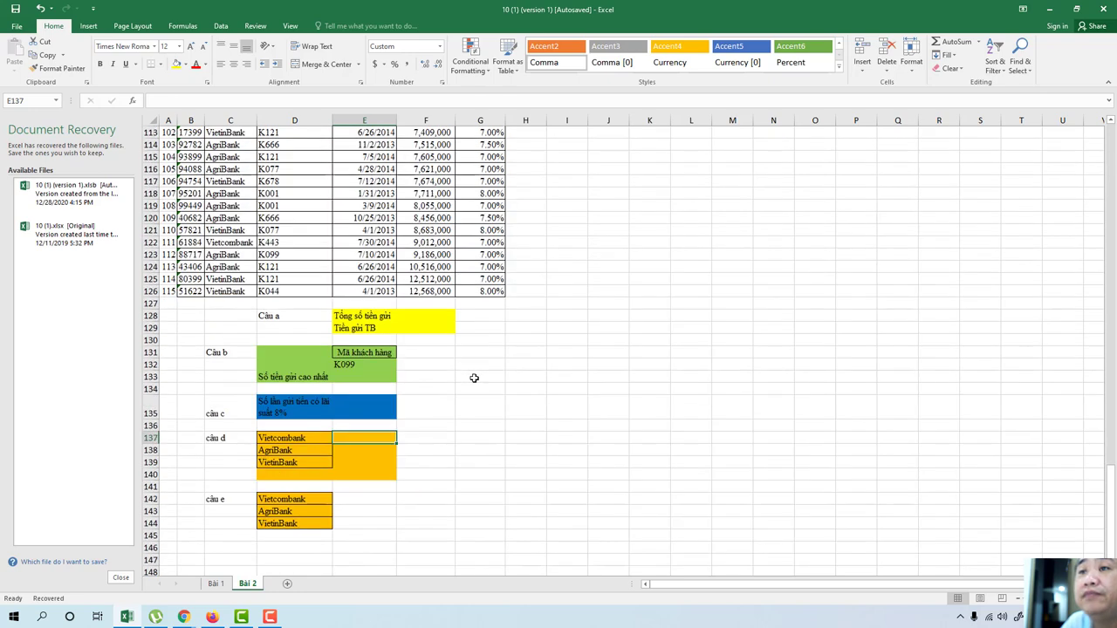
Step: Enter =SUM(F12:F126) in the Câu a total-deposits cell
click(416, 317)
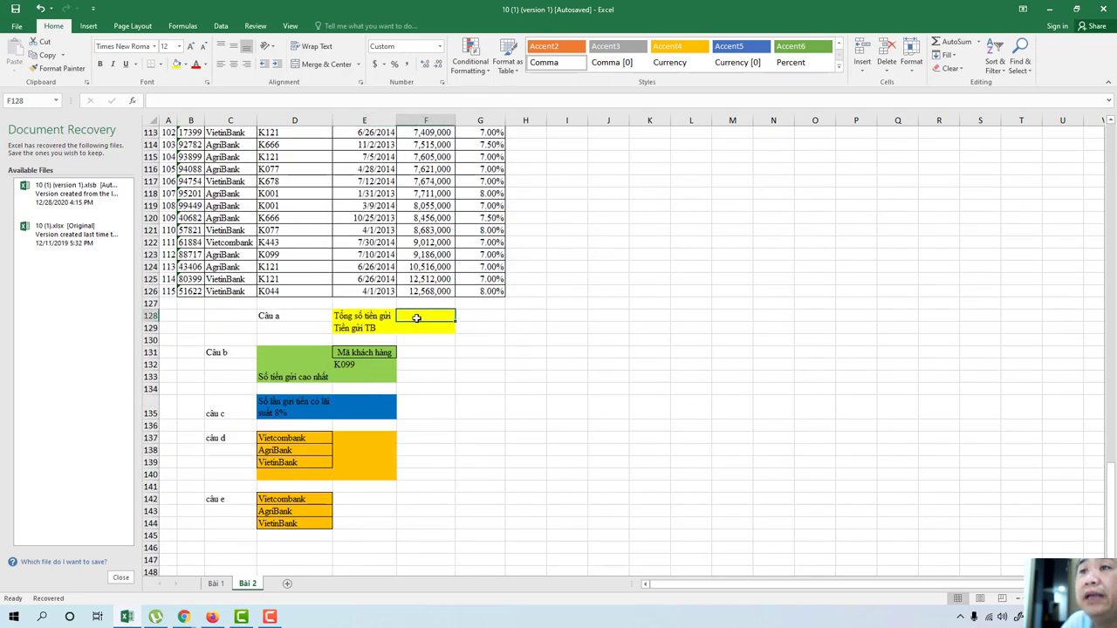
text(S)
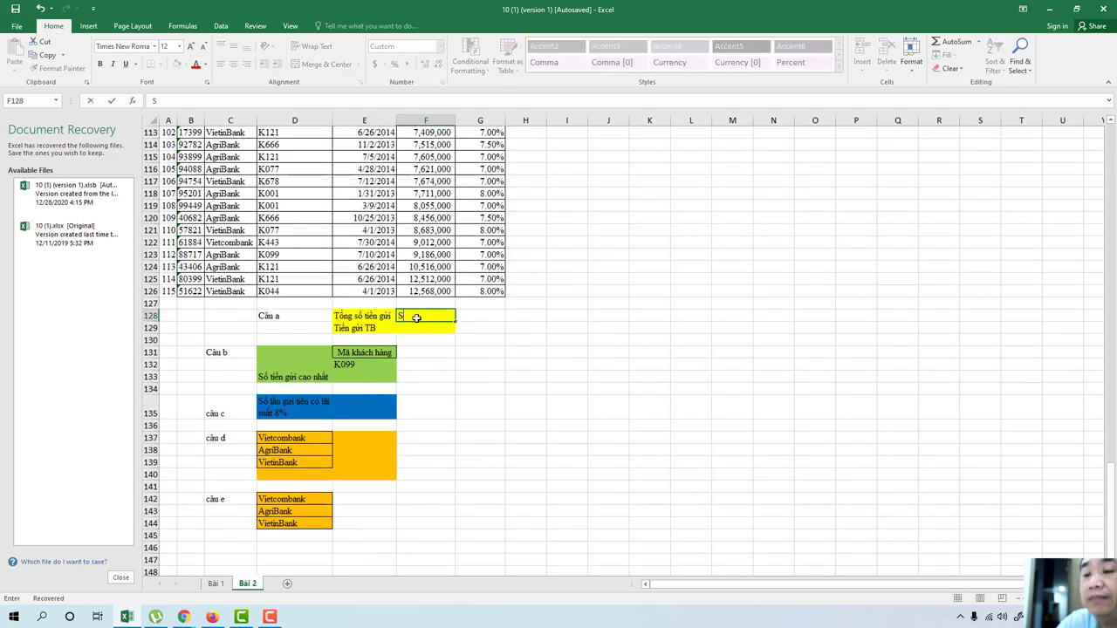
text(M)
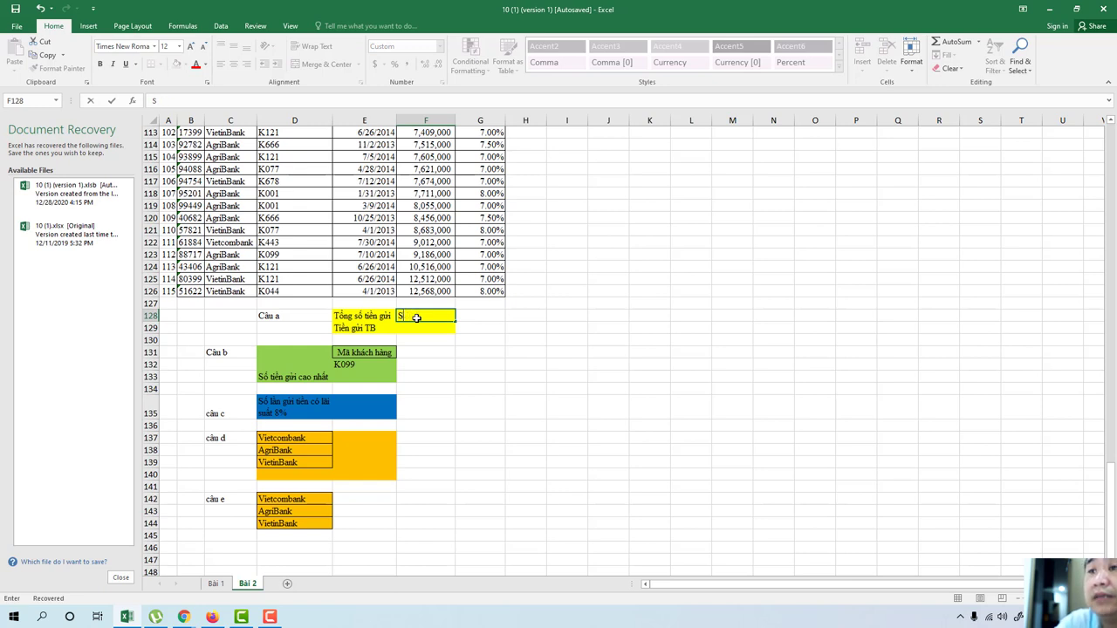
text(=SU)
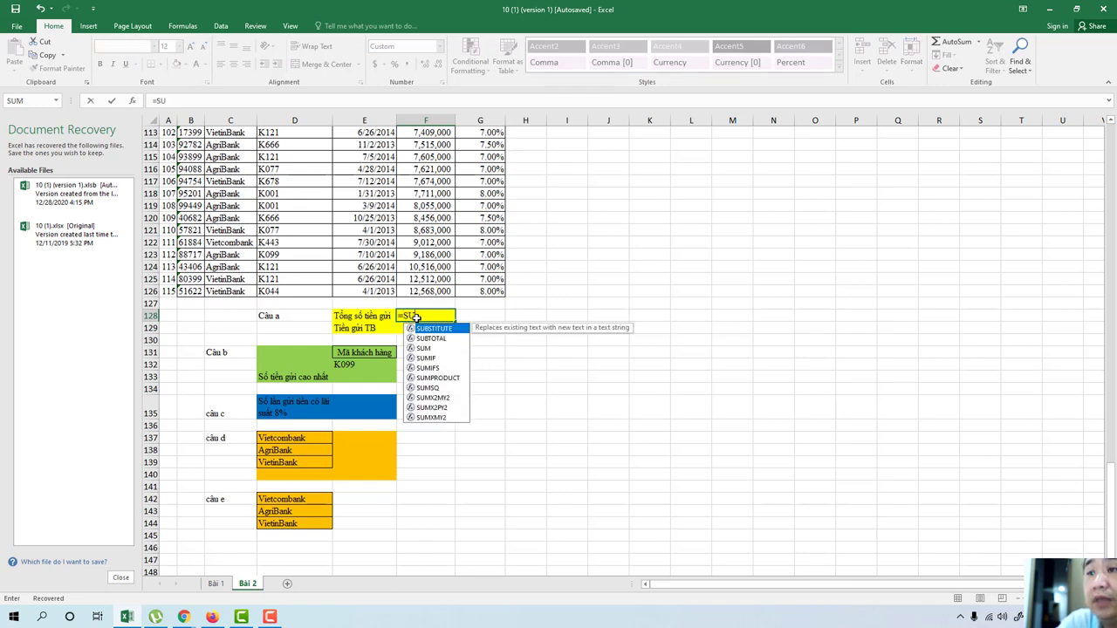
text(M)
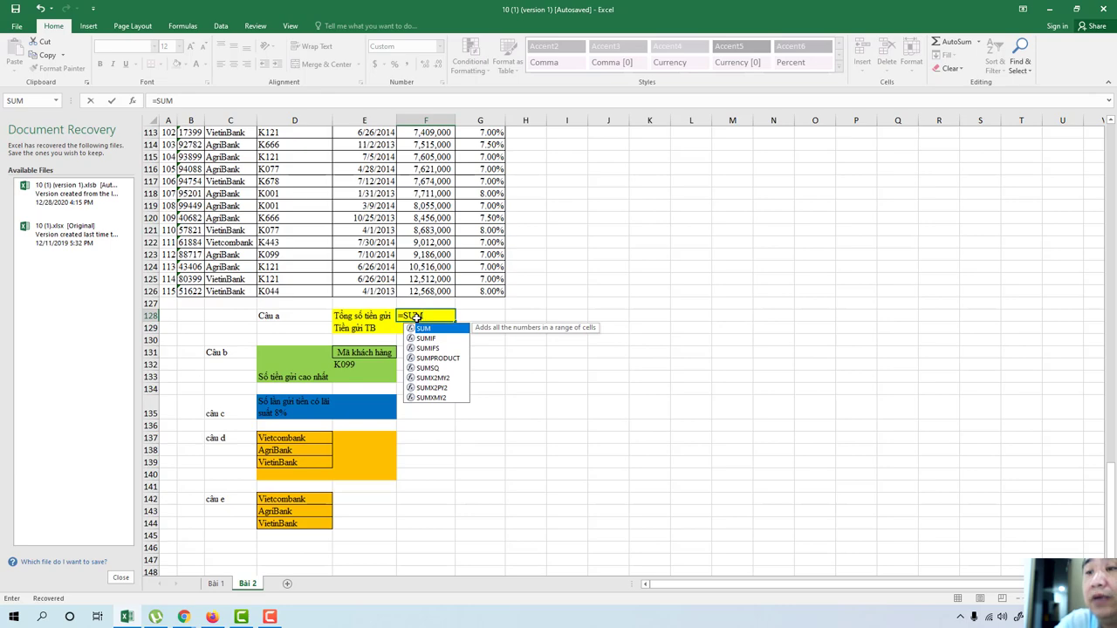
text(()
scroll(441, 223, up, 9)
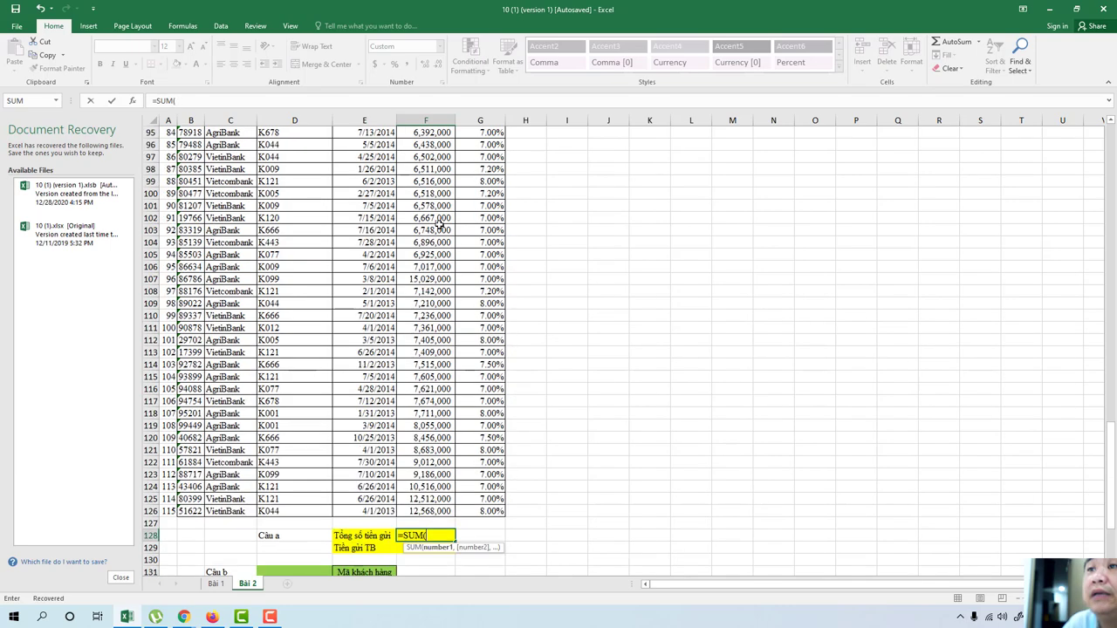
scroll(441, 222, up, 9)
scroll(441, 223, up, 9)
scroll(440, 223, up, 7)
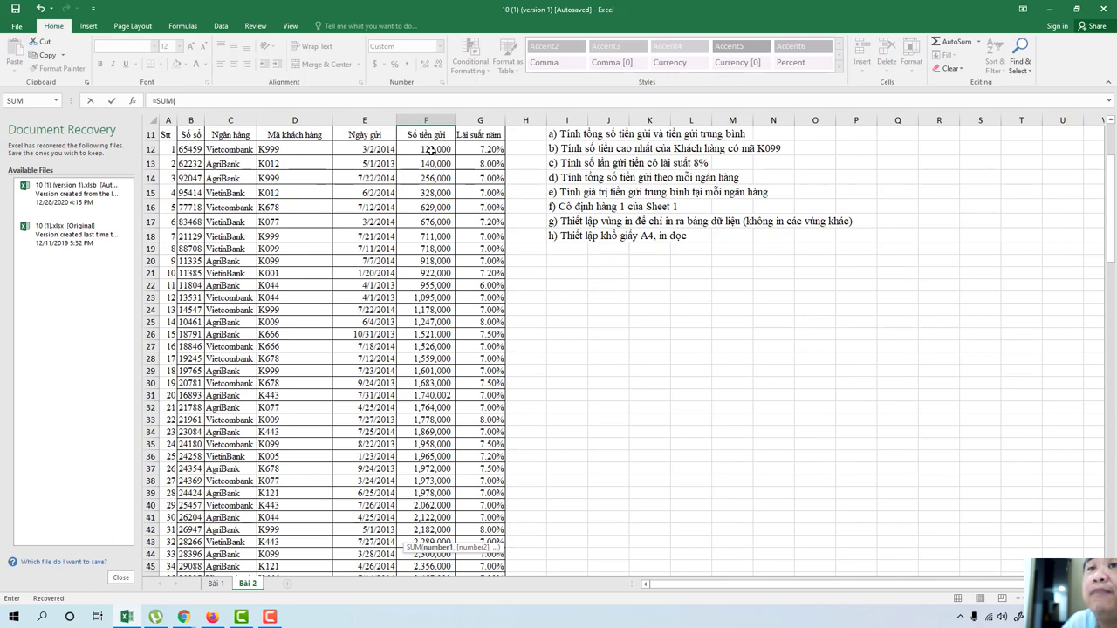
scroll(429, 314, down, 7)
scroll(436, 314, down, 10)
scroll(441, 313, down, 11)
scroll(442, 312, down, 8)
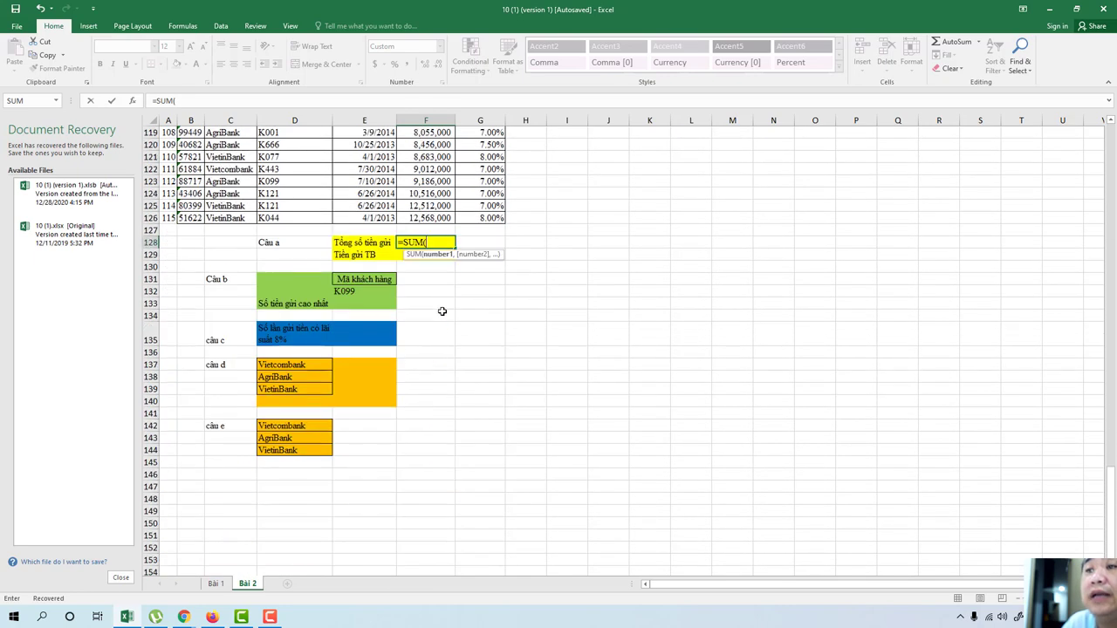
text(f)
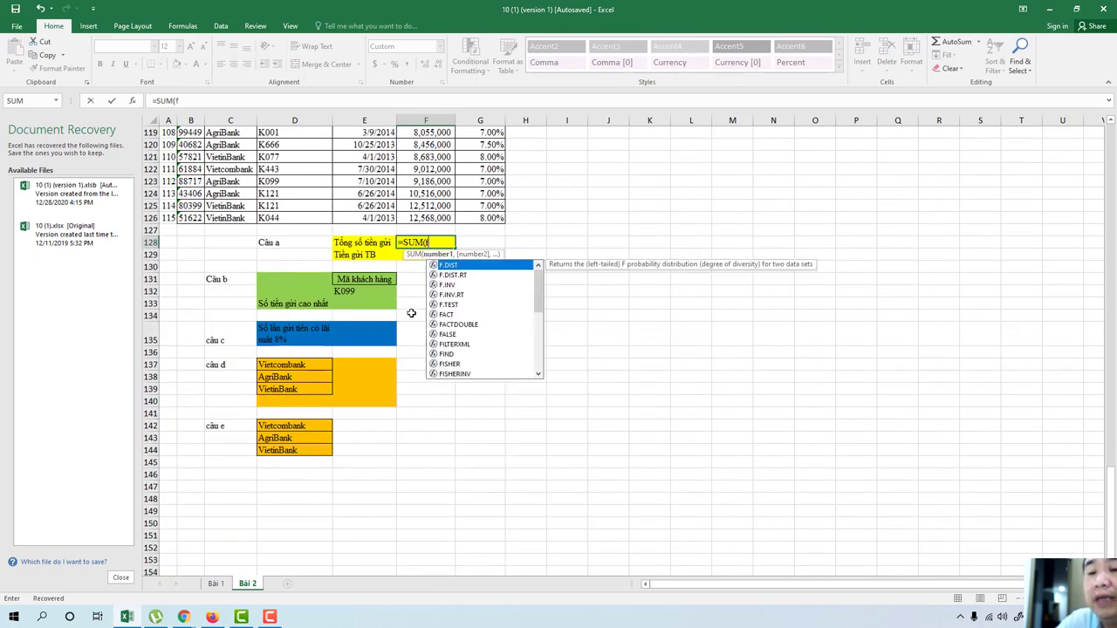
text(12)
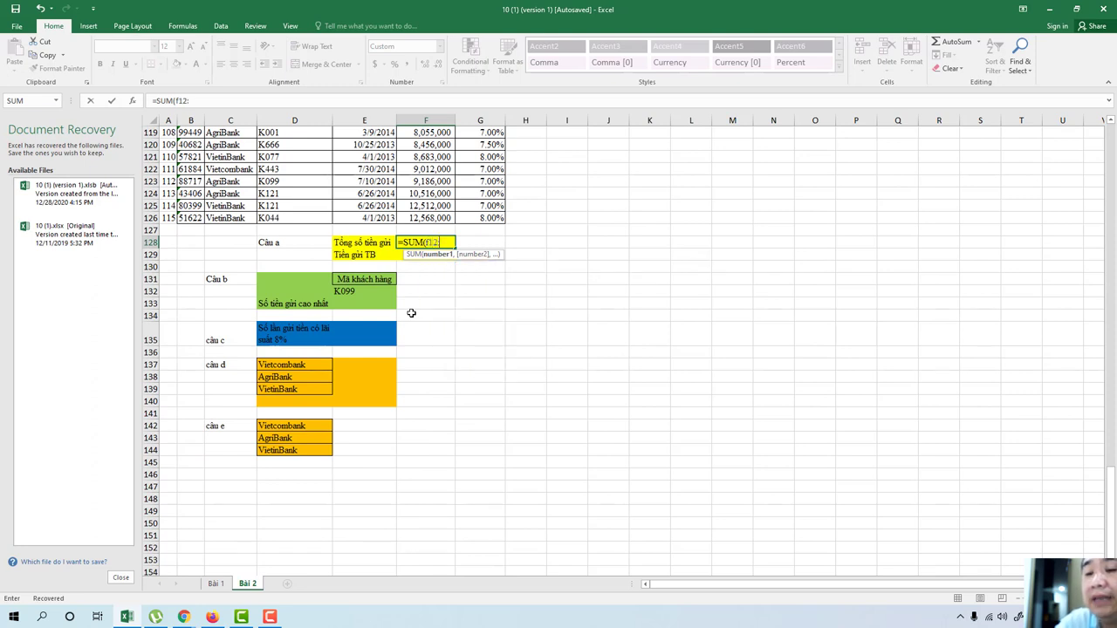
text(:f126)
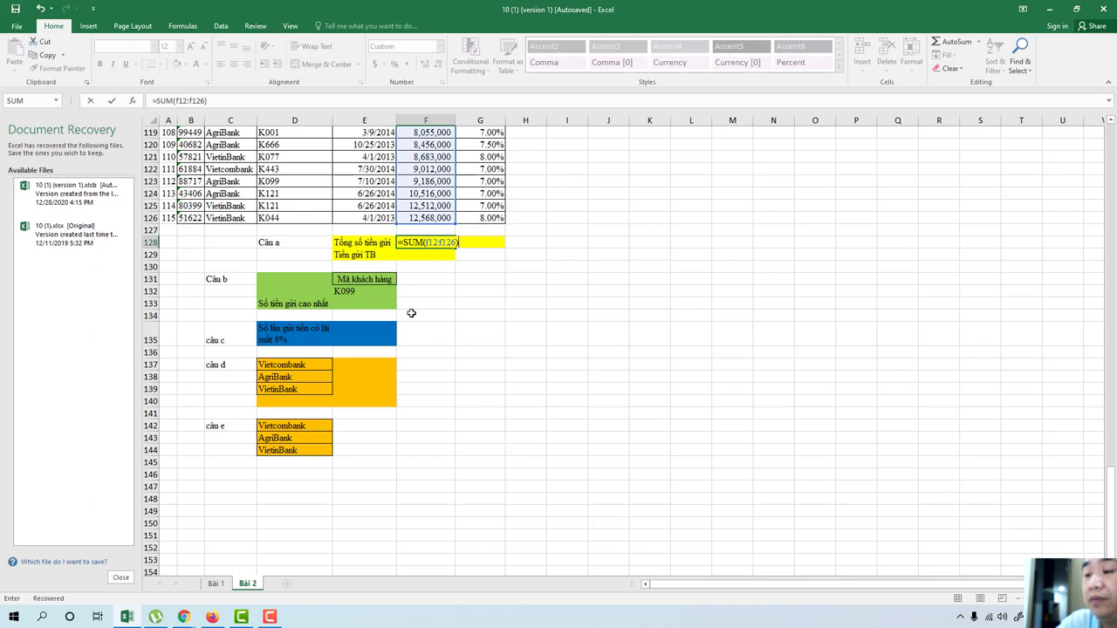
key(Left)
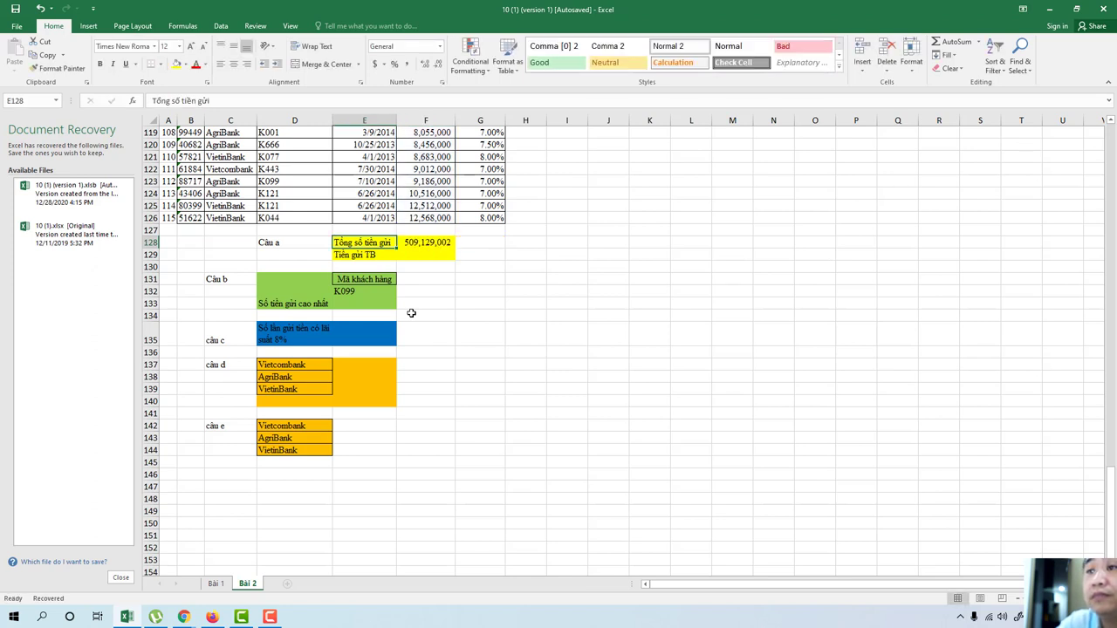
Step: Remove the stray F129 reference from the total formula so it shows 509,129,002
click(426, 242)
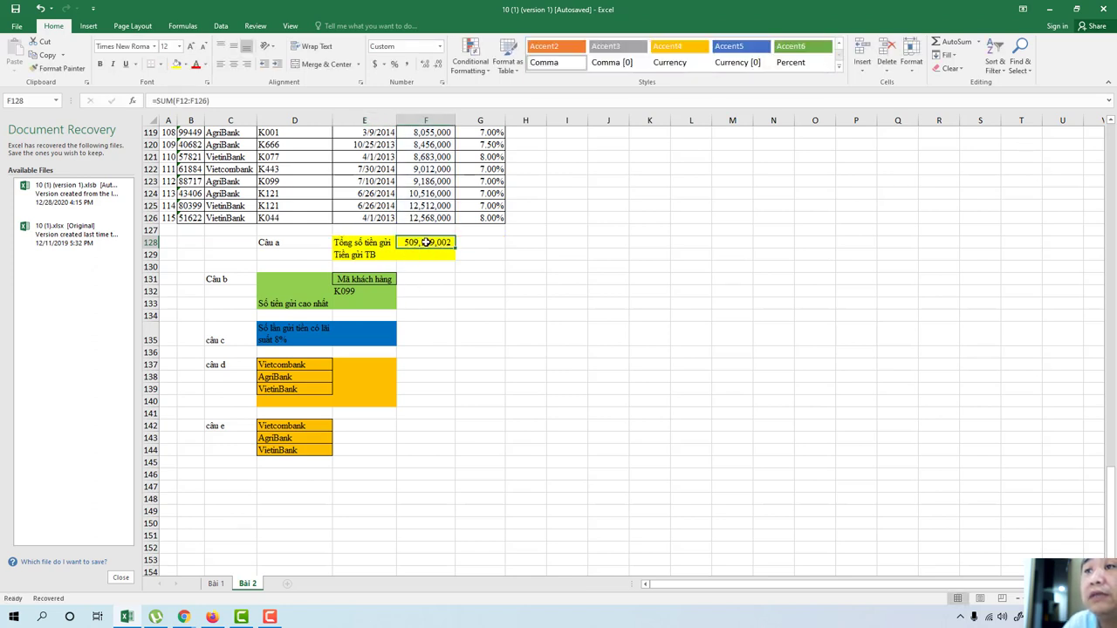
double_click(426, 242)
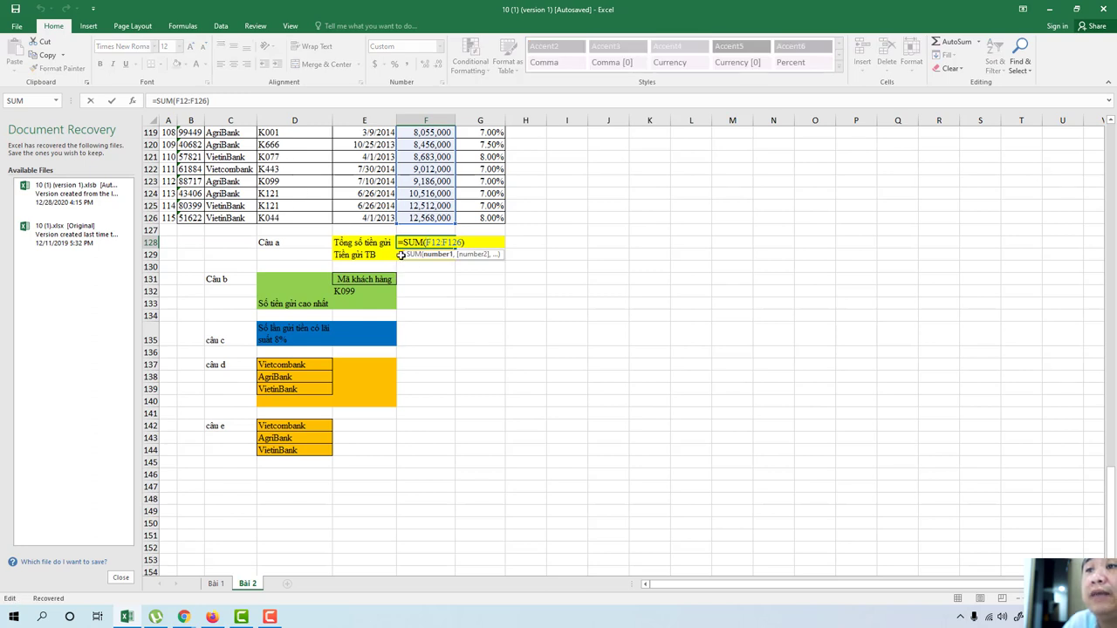
click(406, 258)
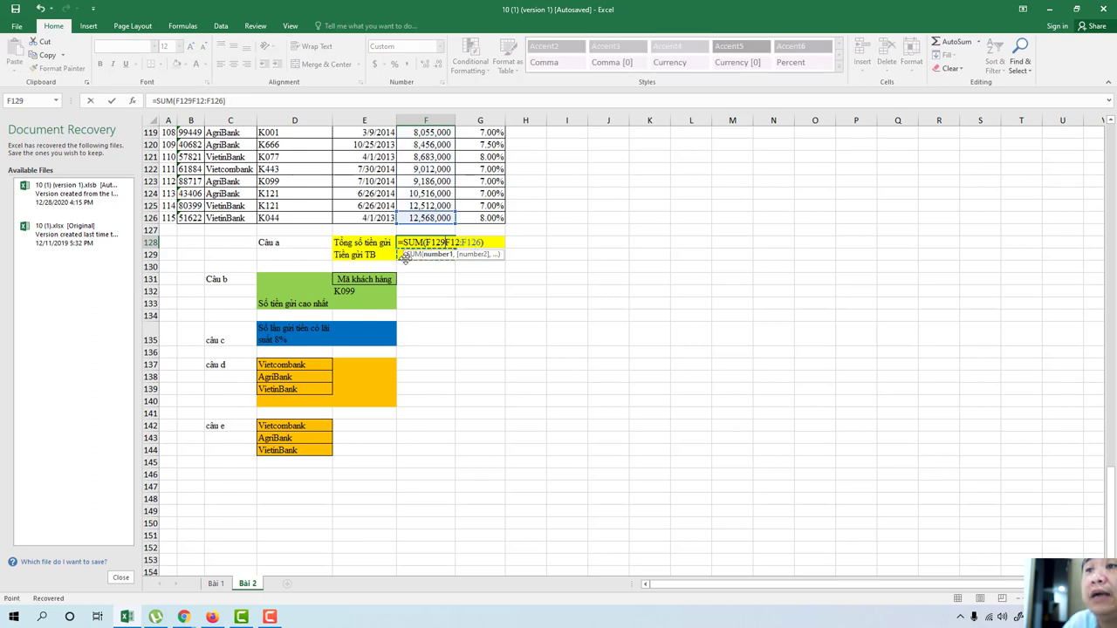
click(485, 243)
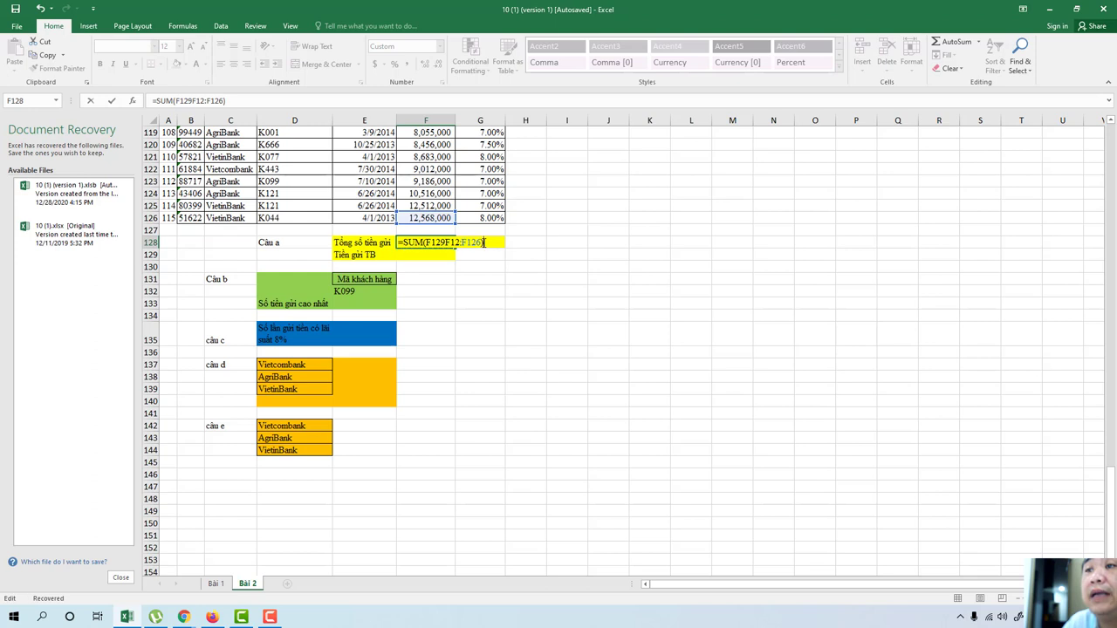
click(493, 254)
click(435, 242)
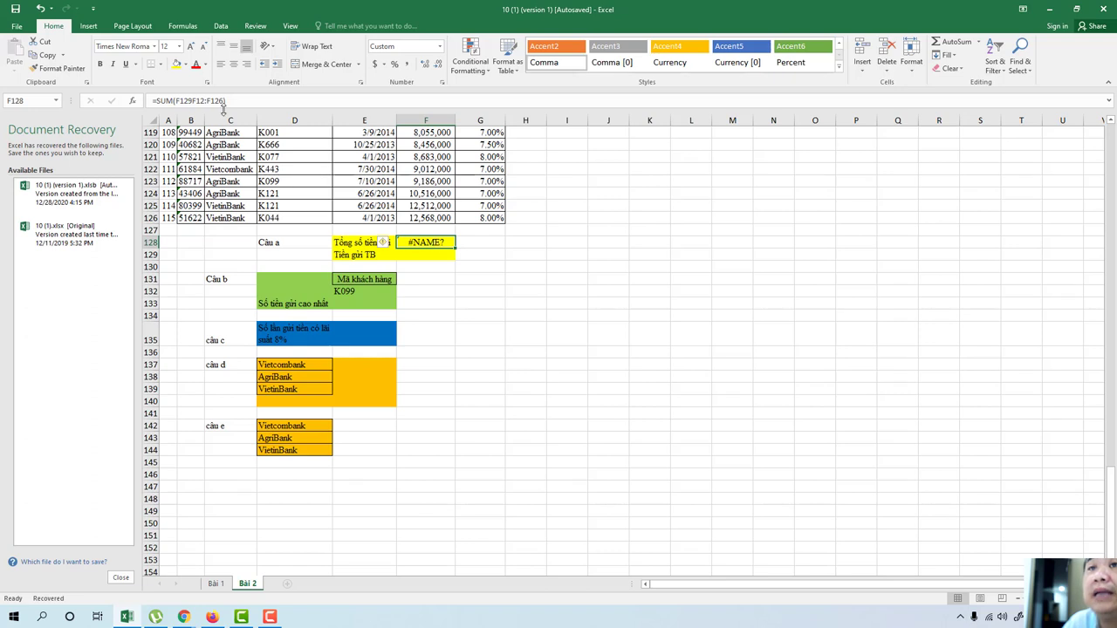
click(193, 101)
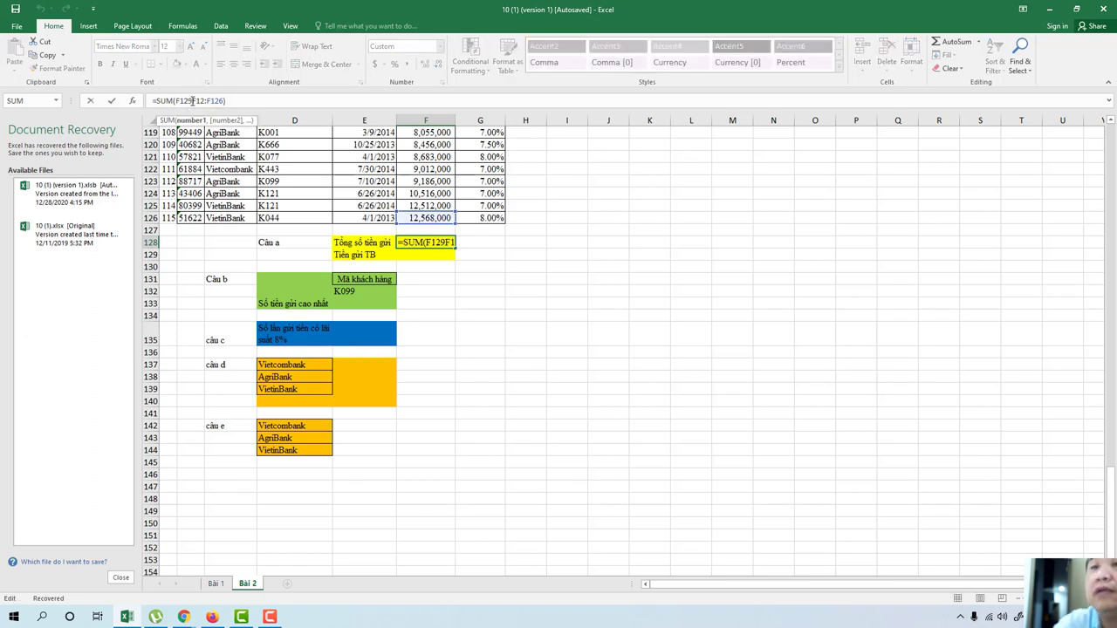
key(BackSpace)
key(BackSpace)
key(BackSpace)
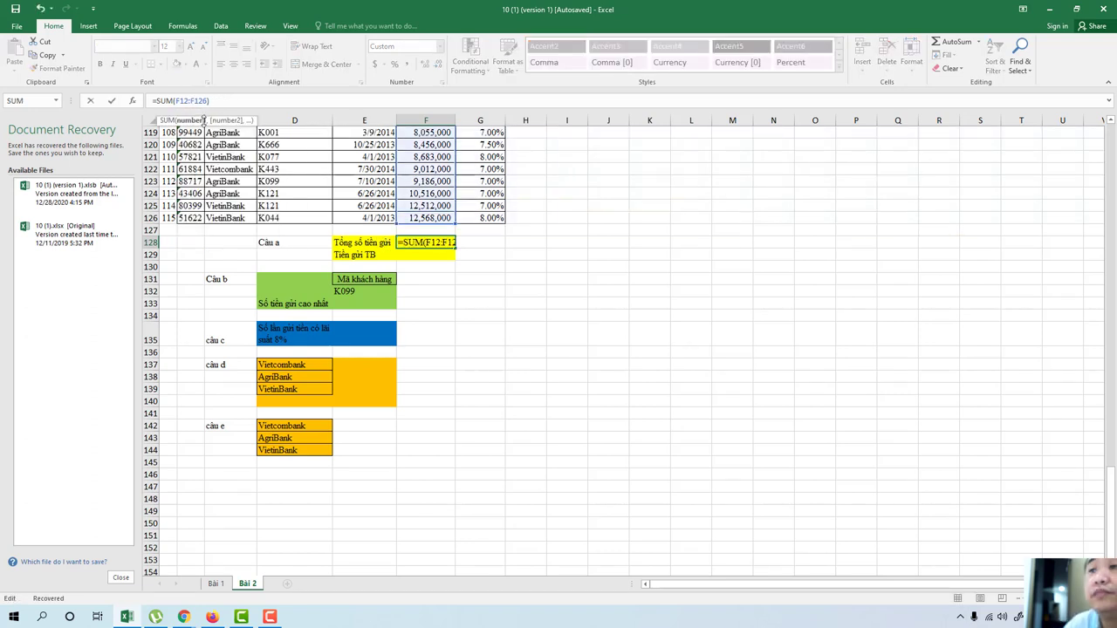
click(272, 103)
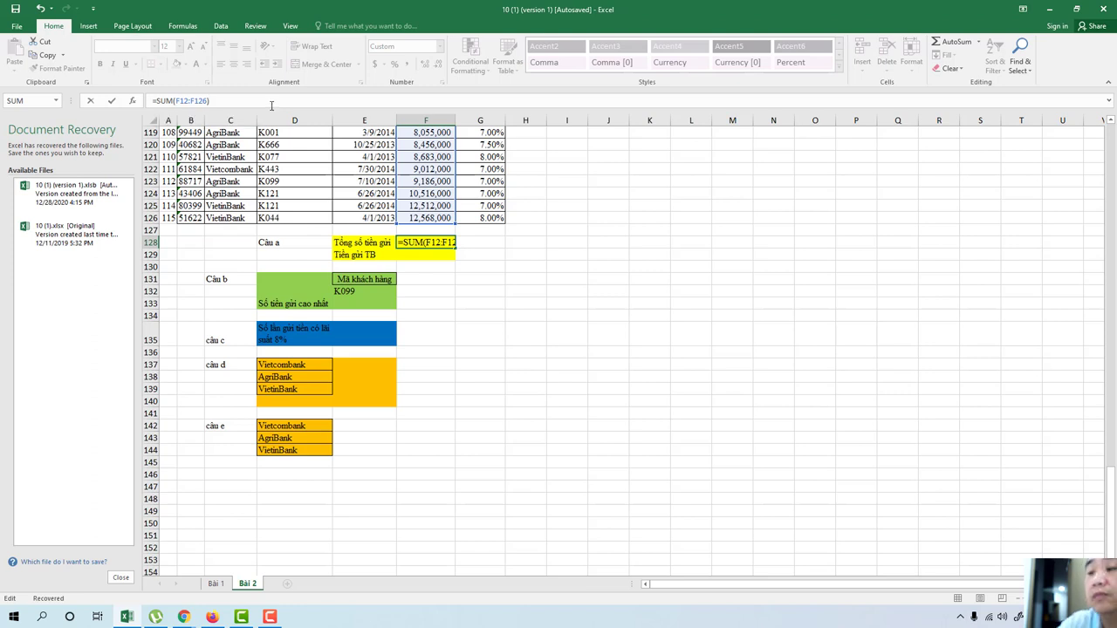
key(Return)
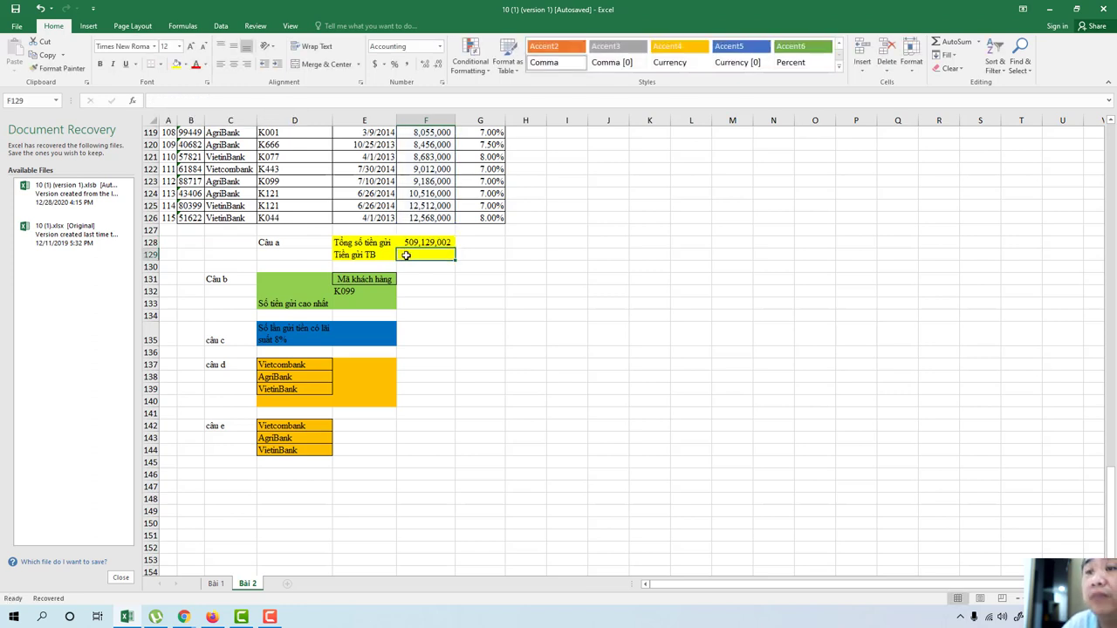
Step: Enter =AVERAGE(F12:F126) in F129 and verify it shows 4,427,208.71
text(=)
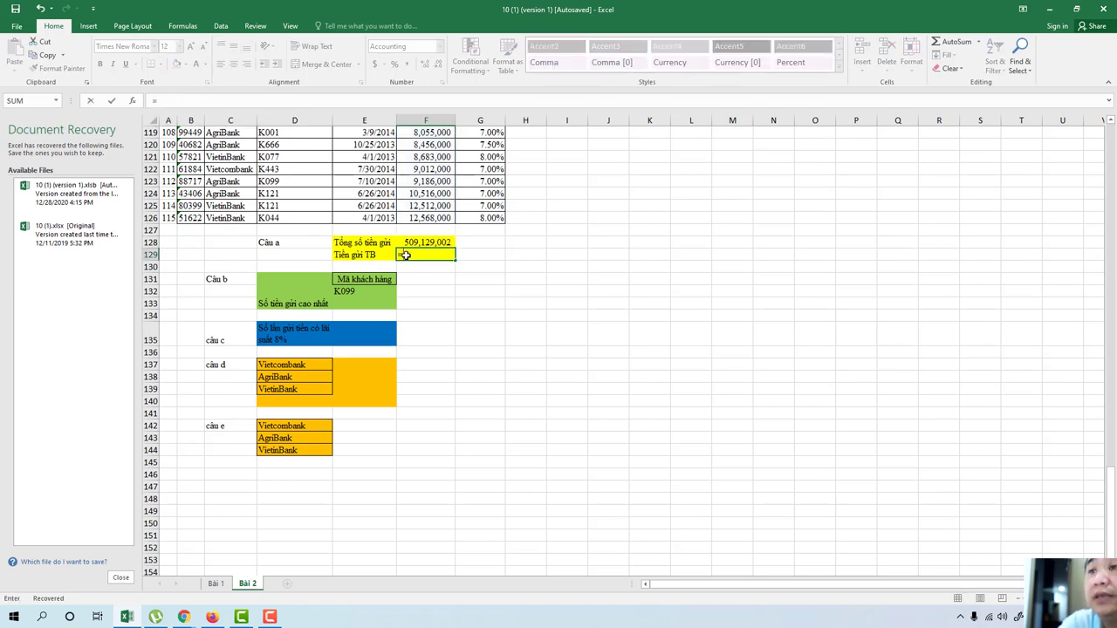
text(ev)
key(BackSpace)
key(BackSpace)
key(BackSpace)
text(A)
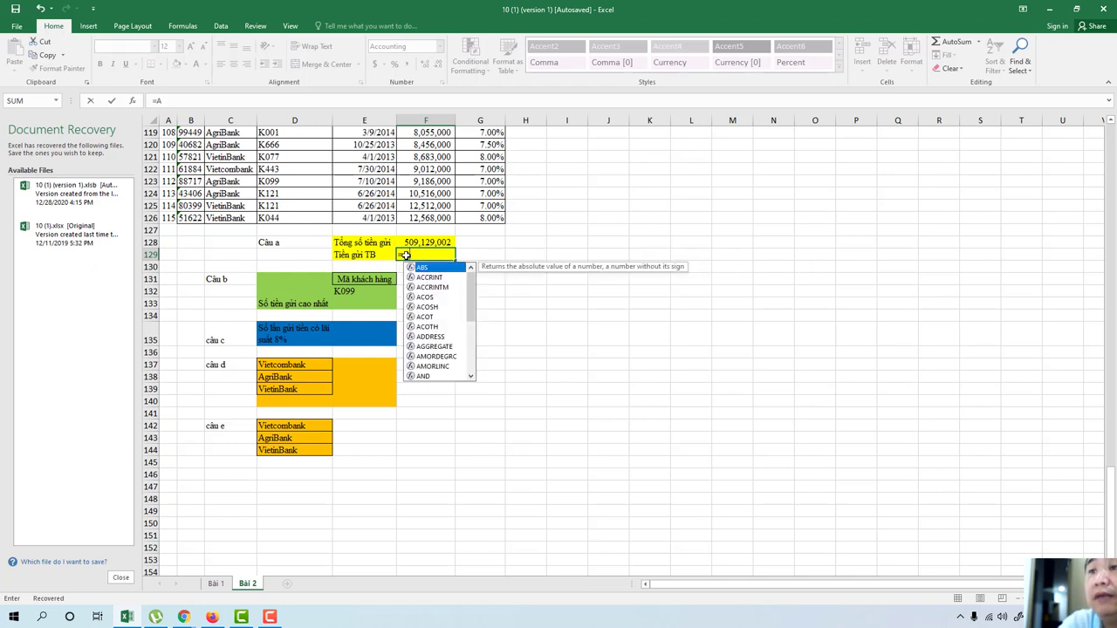
text(ve)
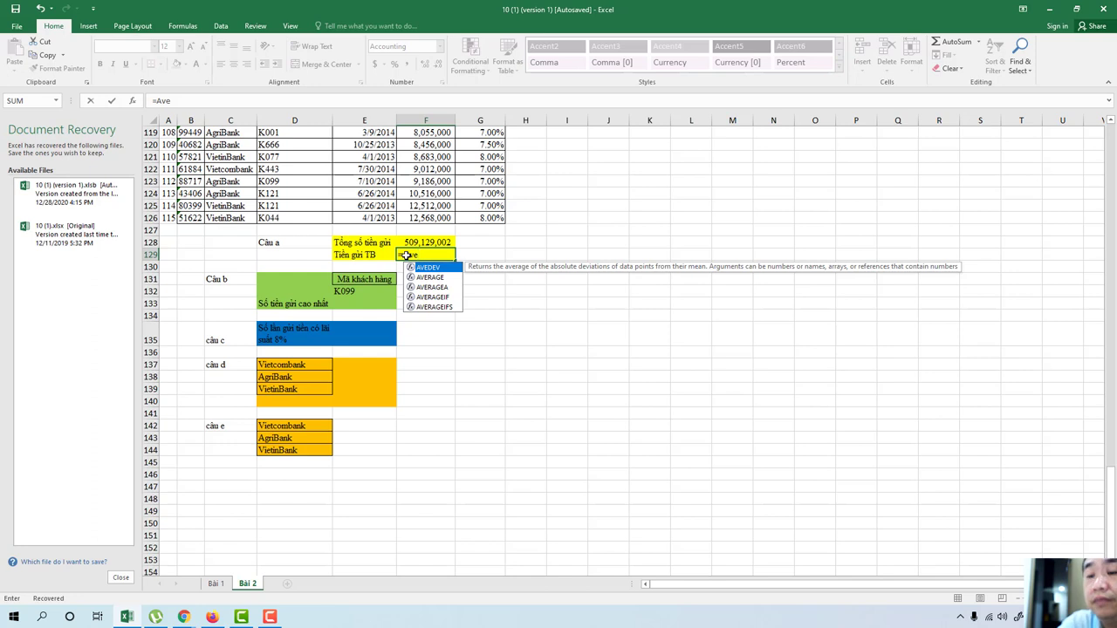
text(rage)
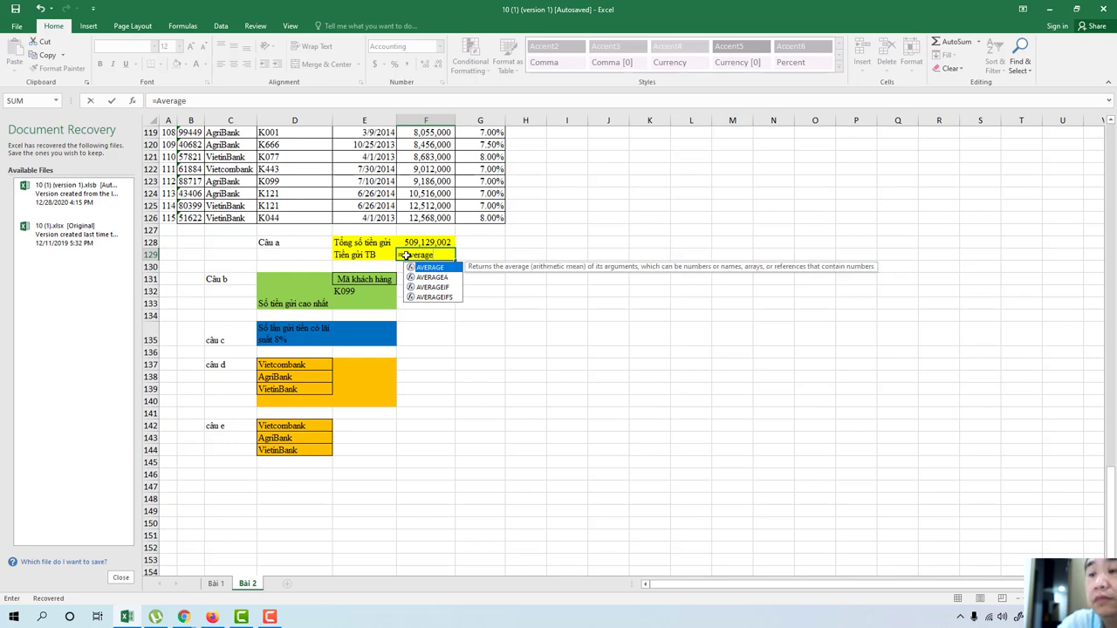
text((f)
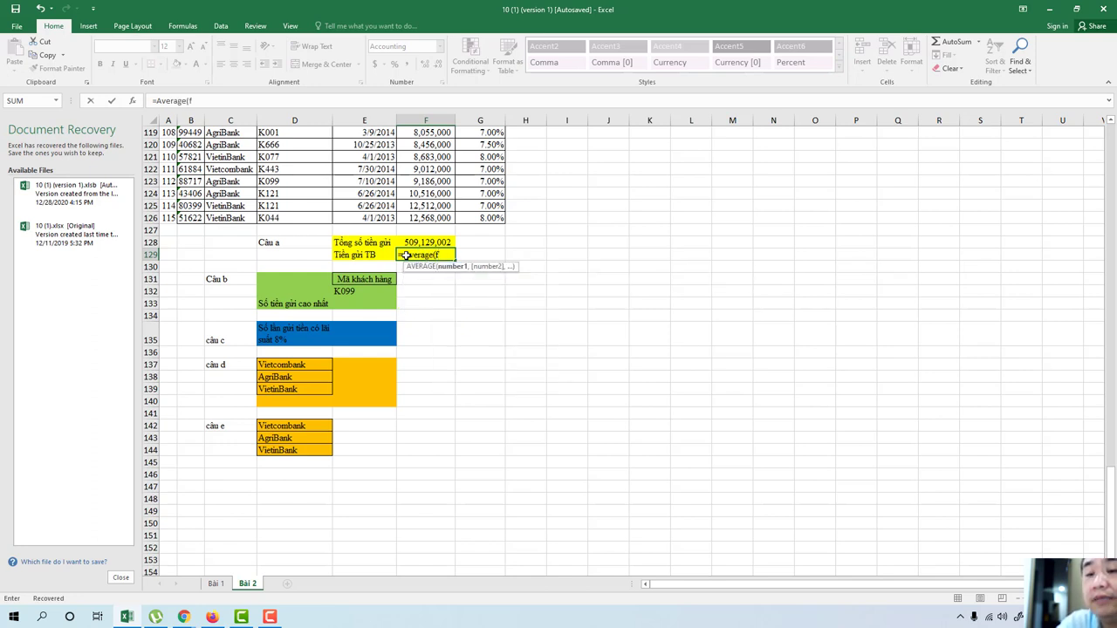
text(12:f)
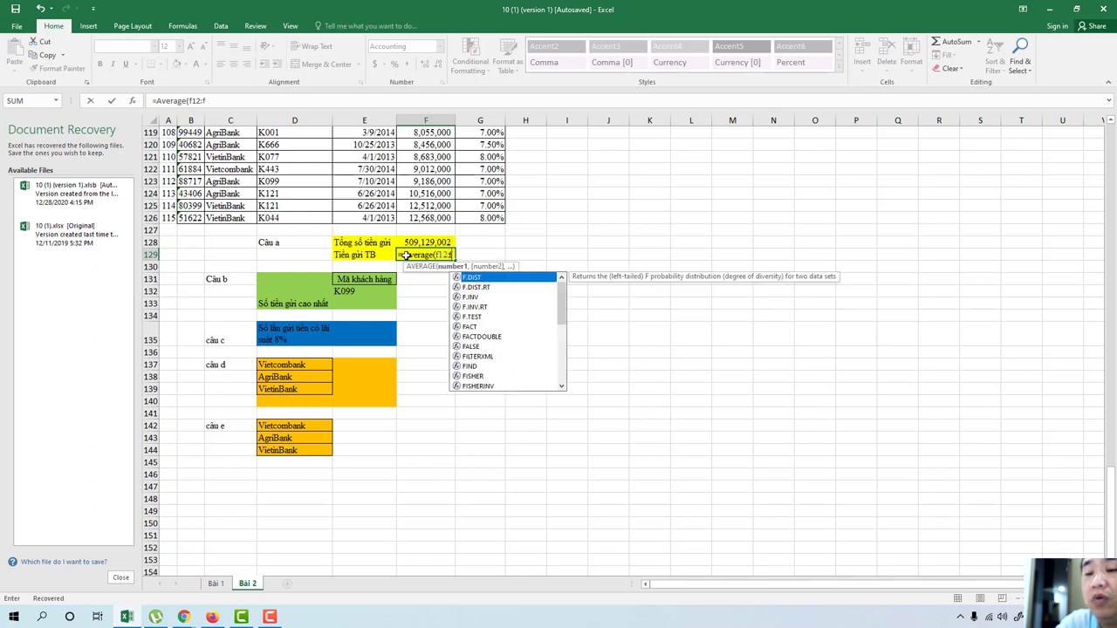
text(126)
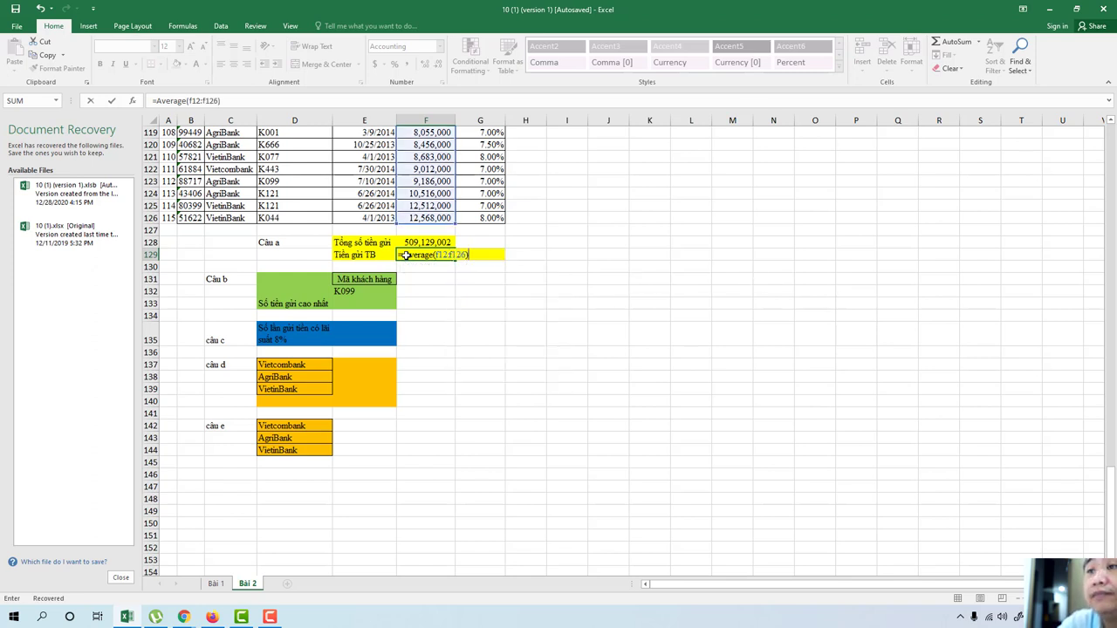
key(Return)
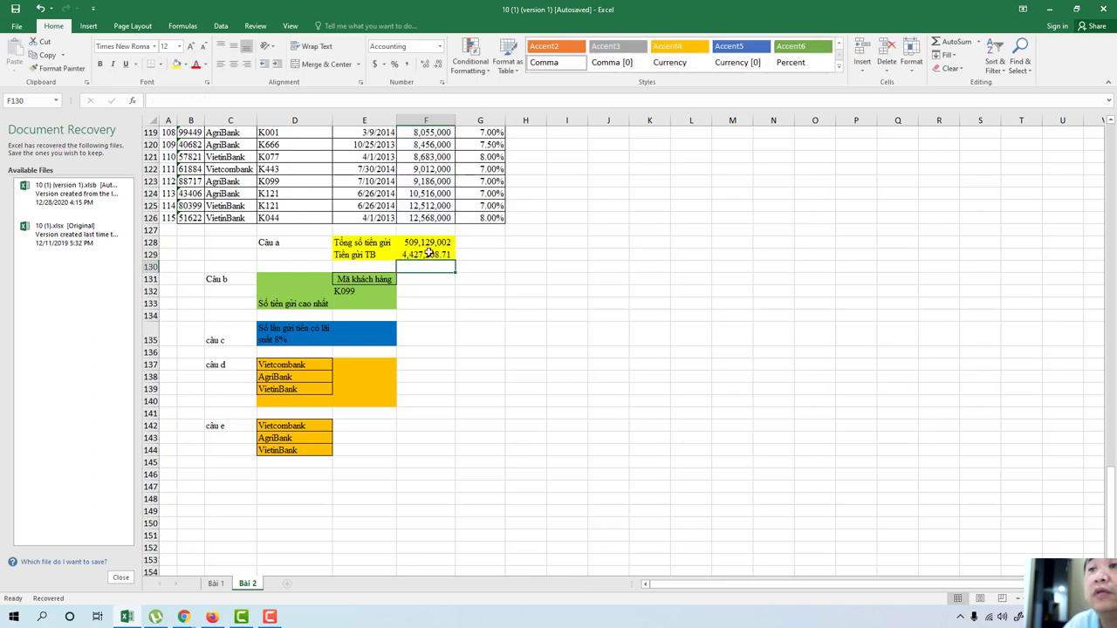
click(427, 254)
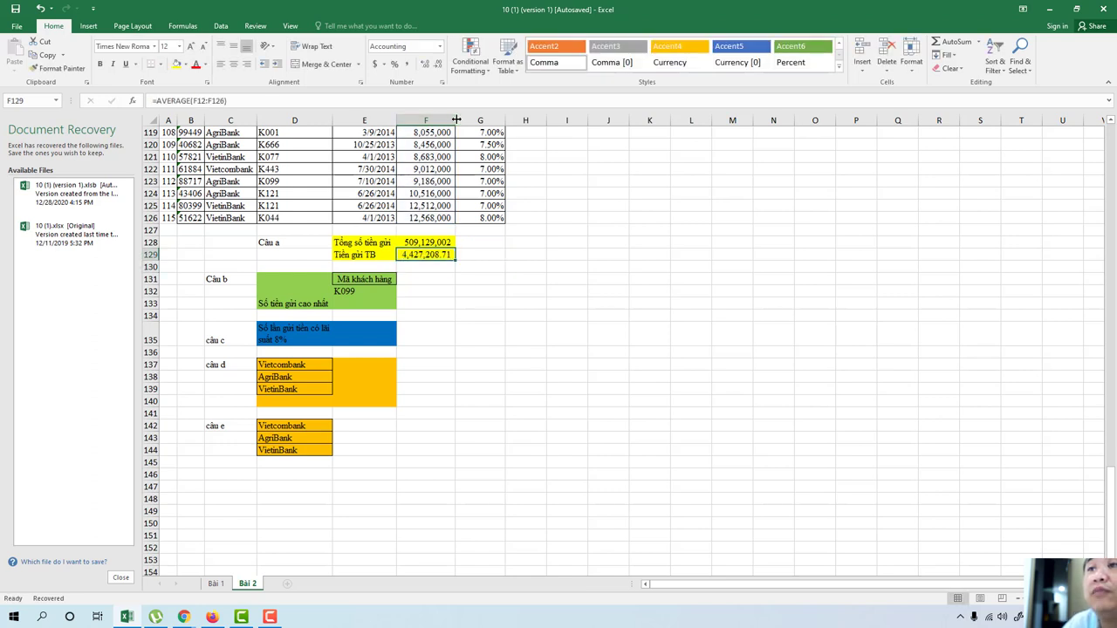
Step: Widen column F so the totals display fully, then scroll down to the Câu b block
drag(455, 120, 497, 120)
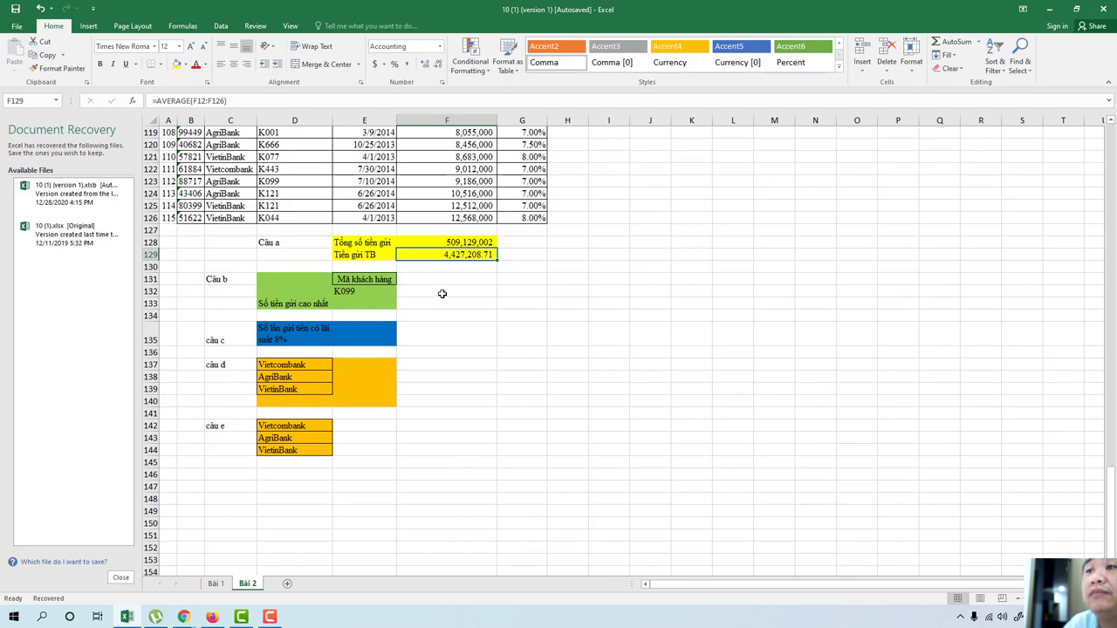
scroll(442, 291, up, 3)
scroll(401, 327, down, 3)
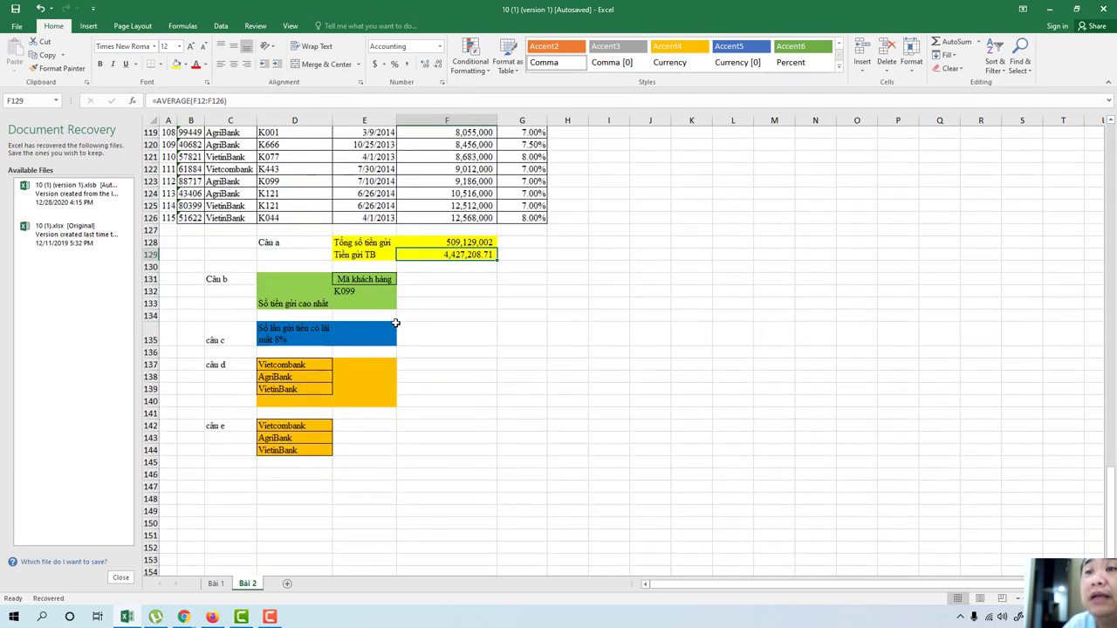
scroll(623, 269, up, 4)
scroll(790, 293, up, 9)
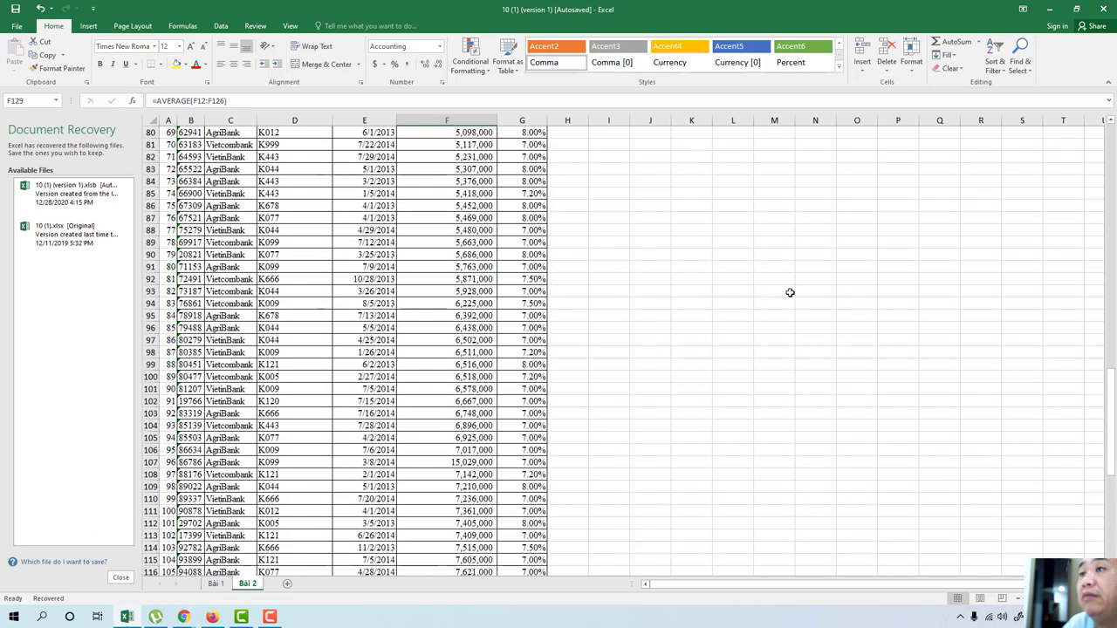
drag(1110, 364, 1105, 194)
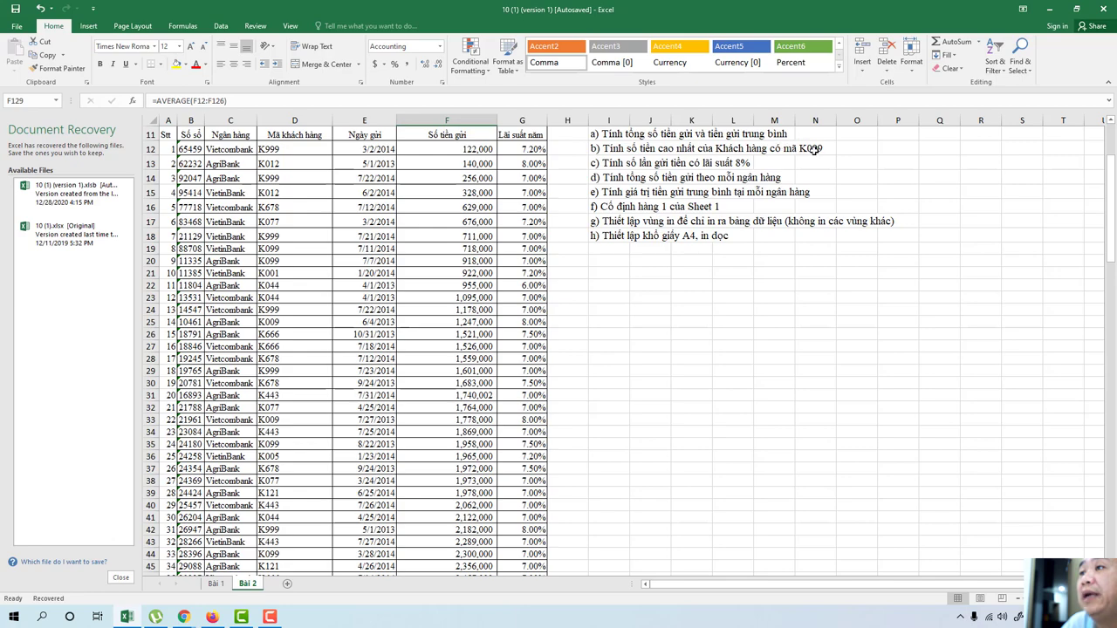
scroll(332, 452, down, 5)
scroll(332, 451, down, 8)
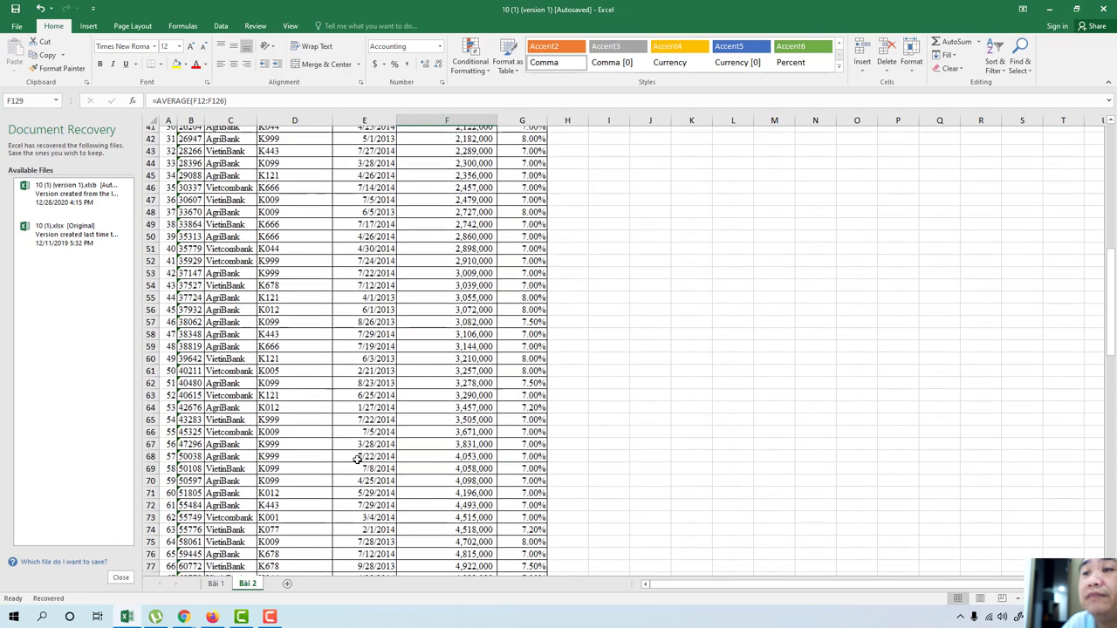
scroll(444, 464, down, 13)
scroll(446, 466, down, 9)
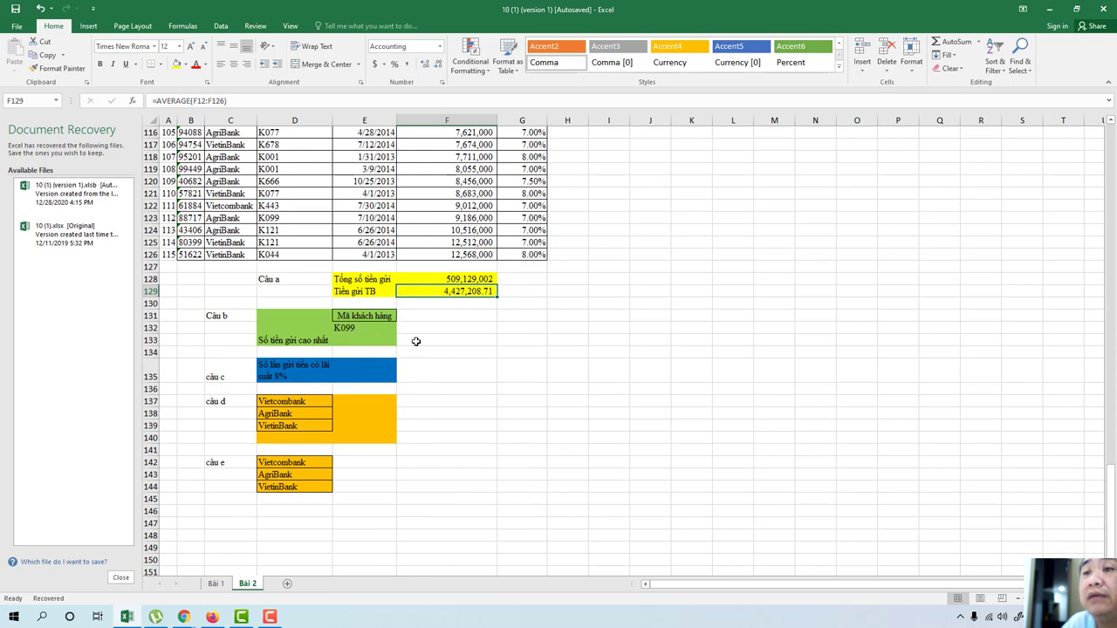
Step: Start a =DMAX( formula in F133, correcting the misspelled function name
click(416, 342)
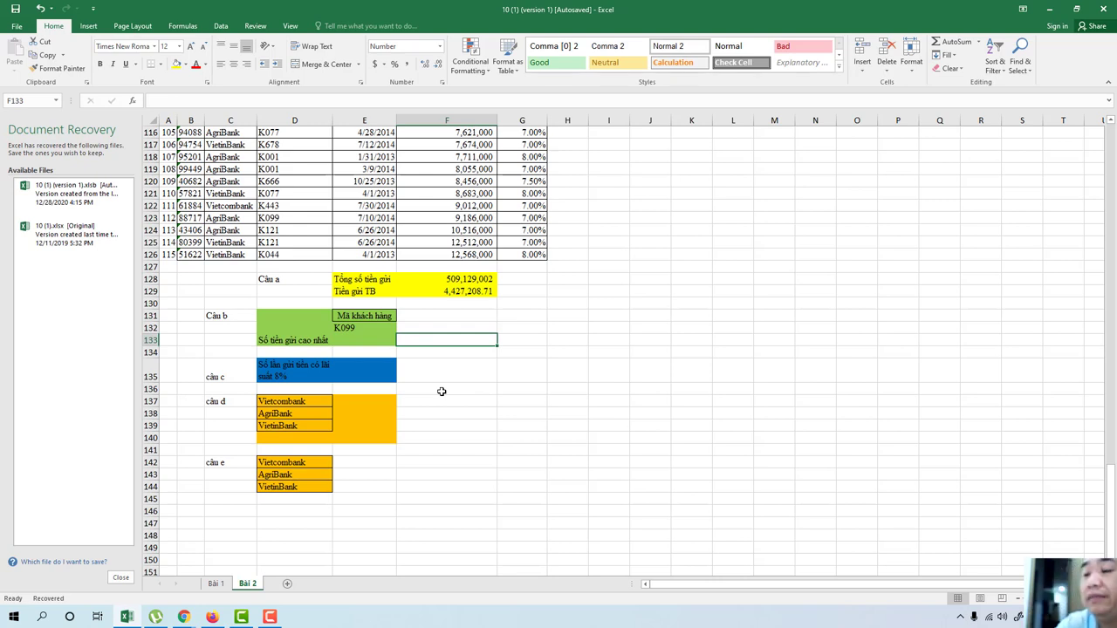
text(=)
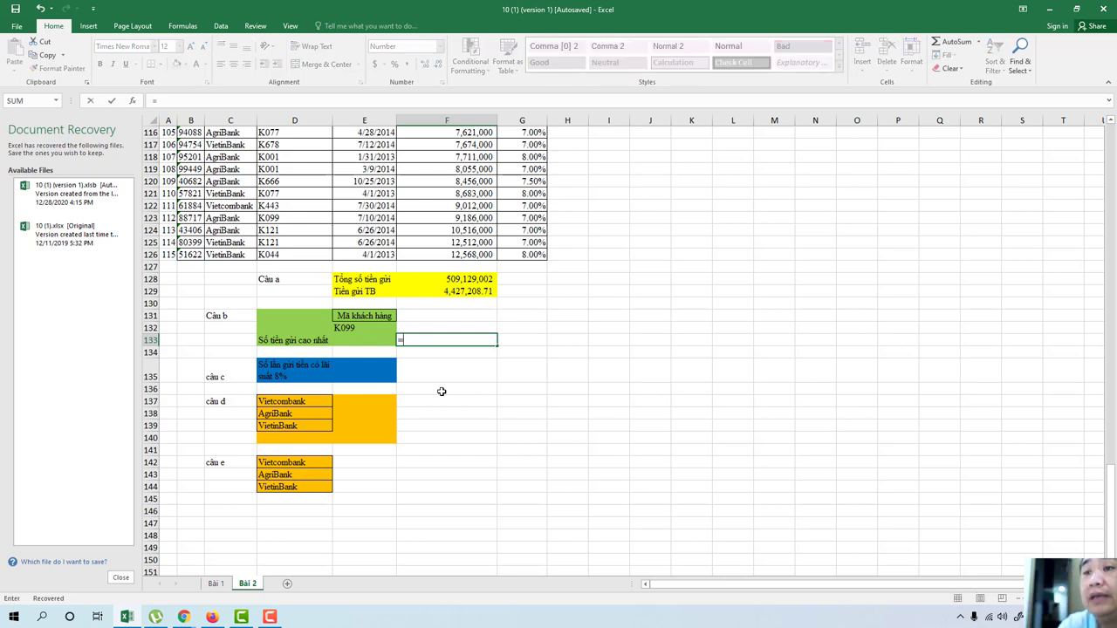
text(D)
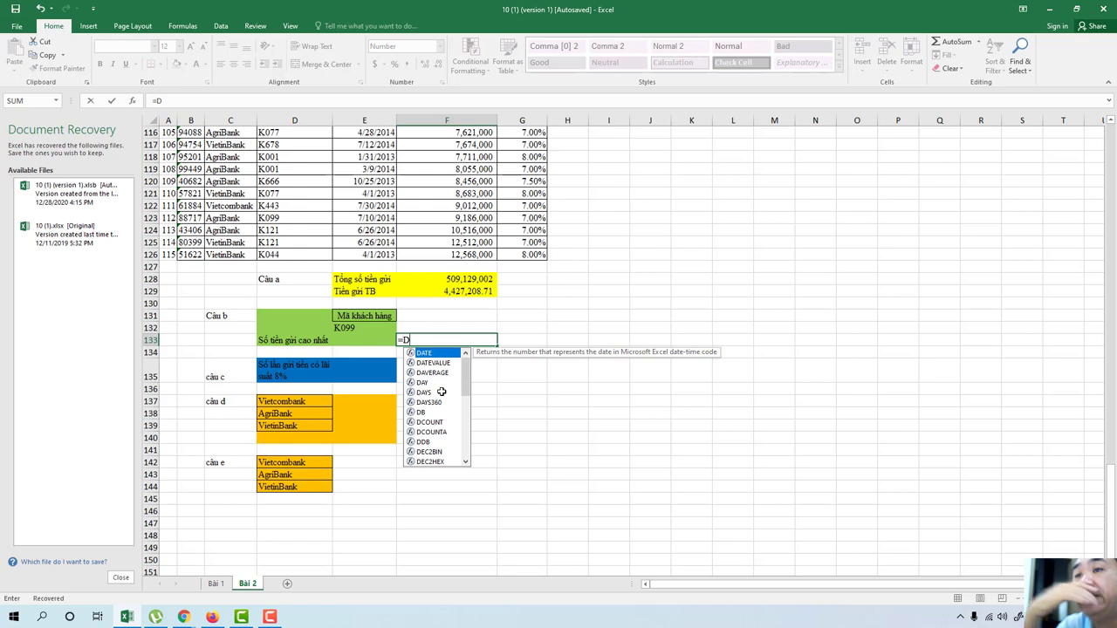
text(MAC)
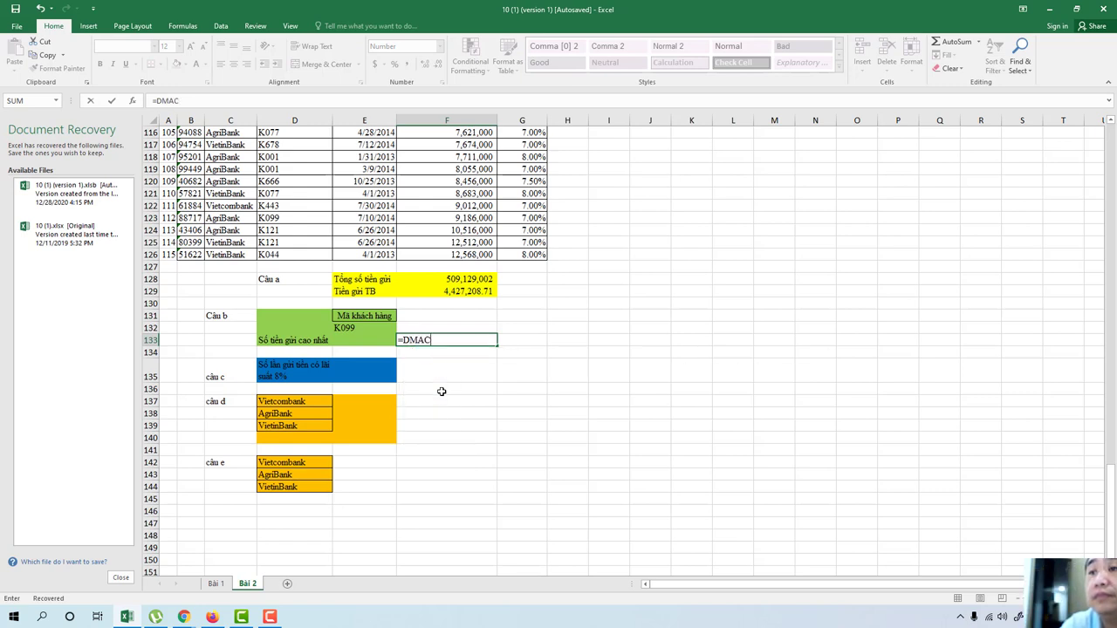
key(BackSpace)
text(X)
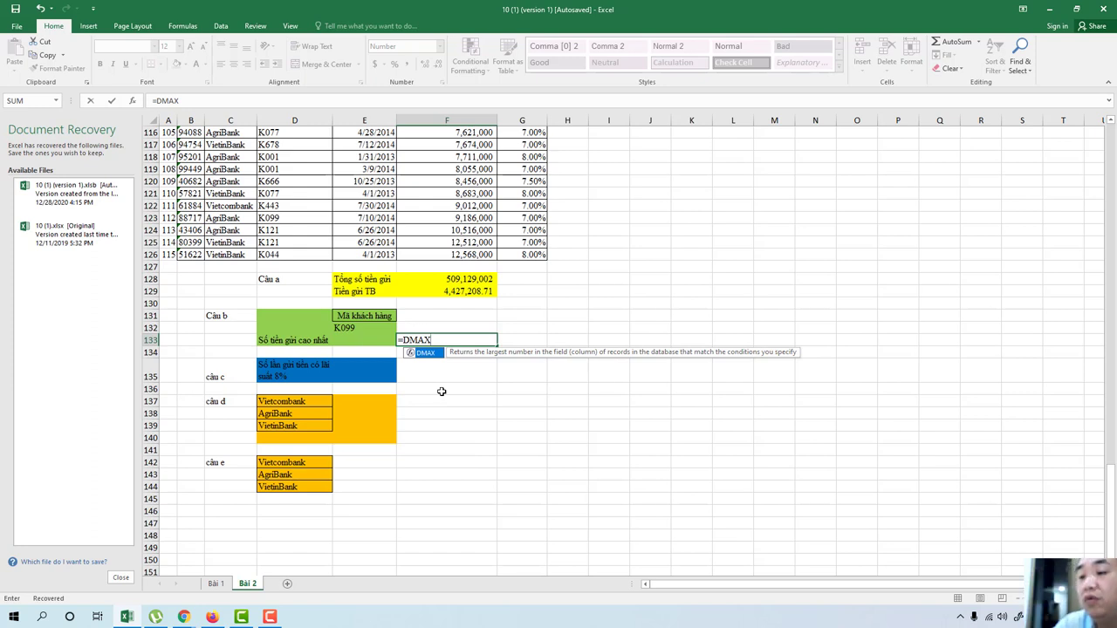
text(()
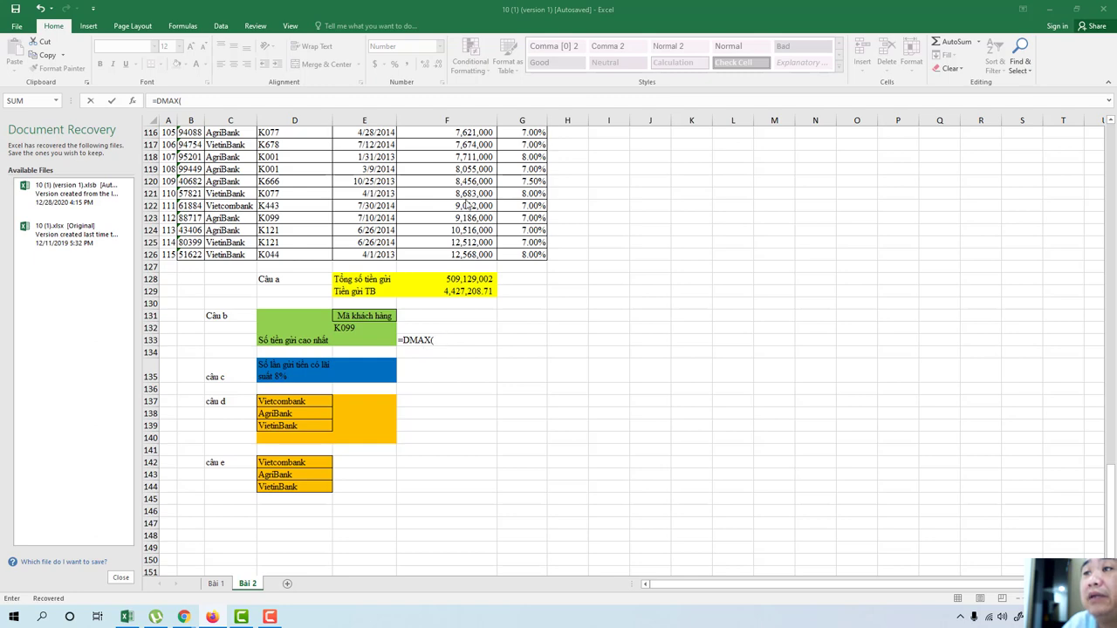
click(1112, 415)
drag(1111, 476, 1110, 155)
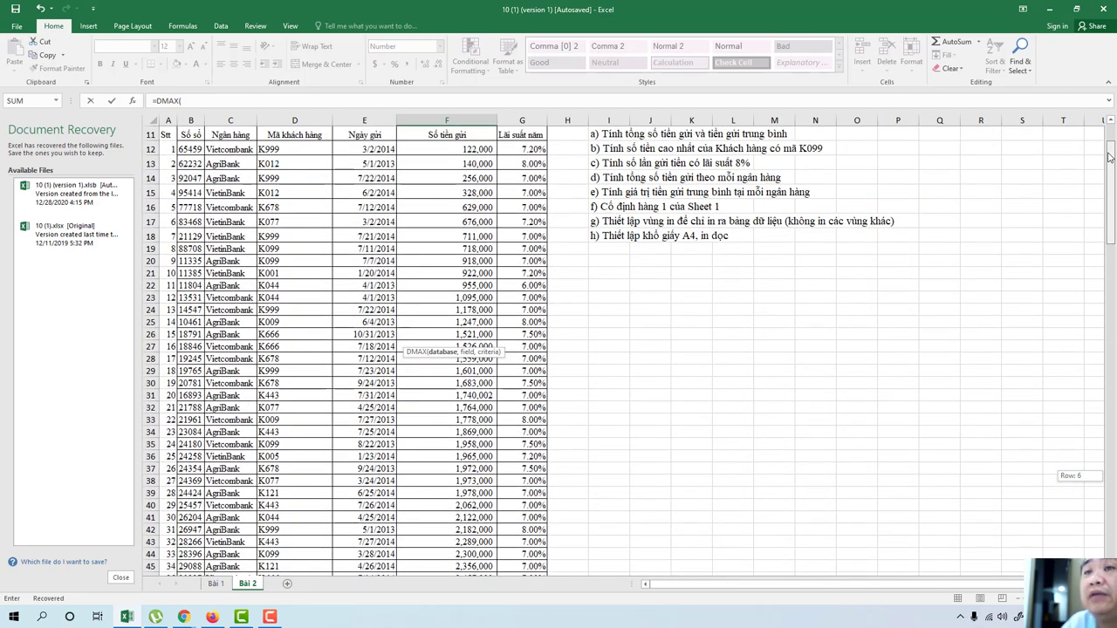
Step: Add F12:F126 as the DMAX database argument, reviewing the data table
drag(1110, 155, 1094, 457)
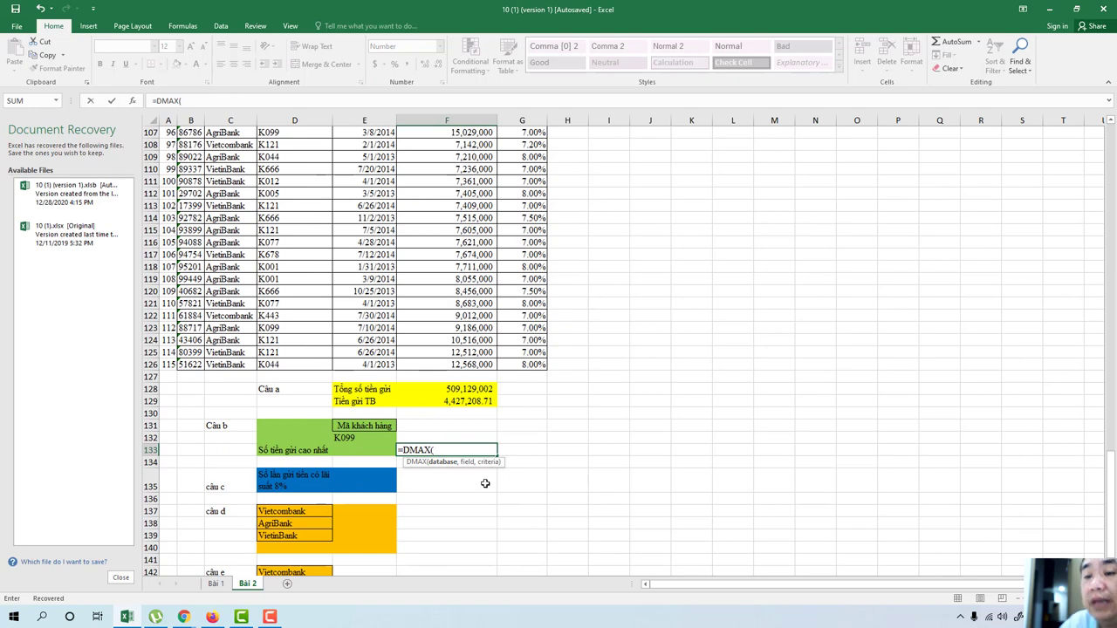
text(f12)
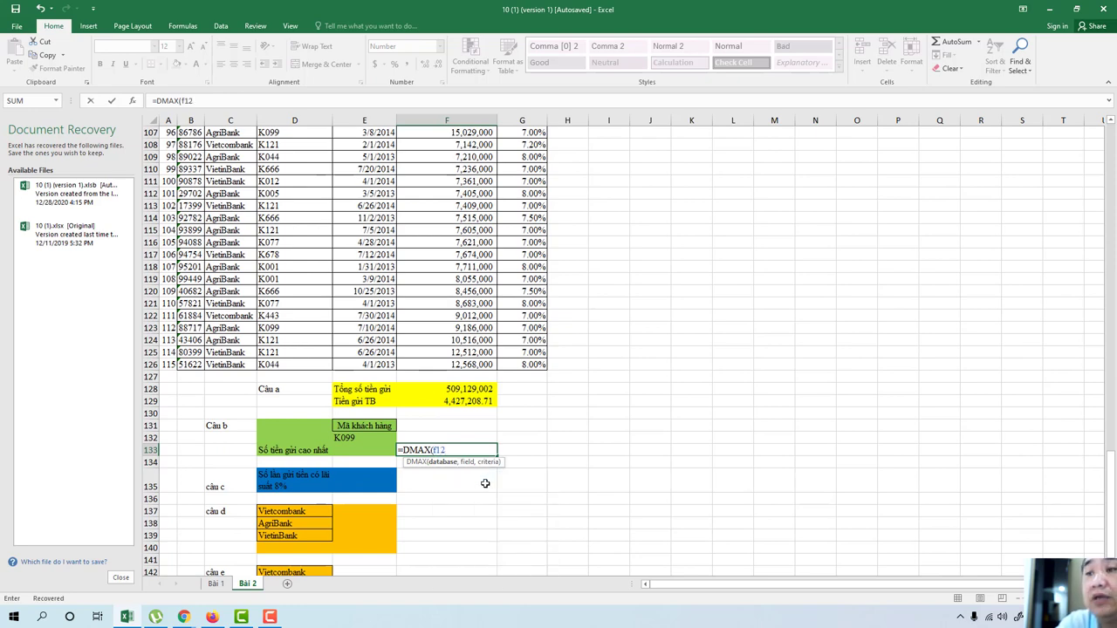
text(:)
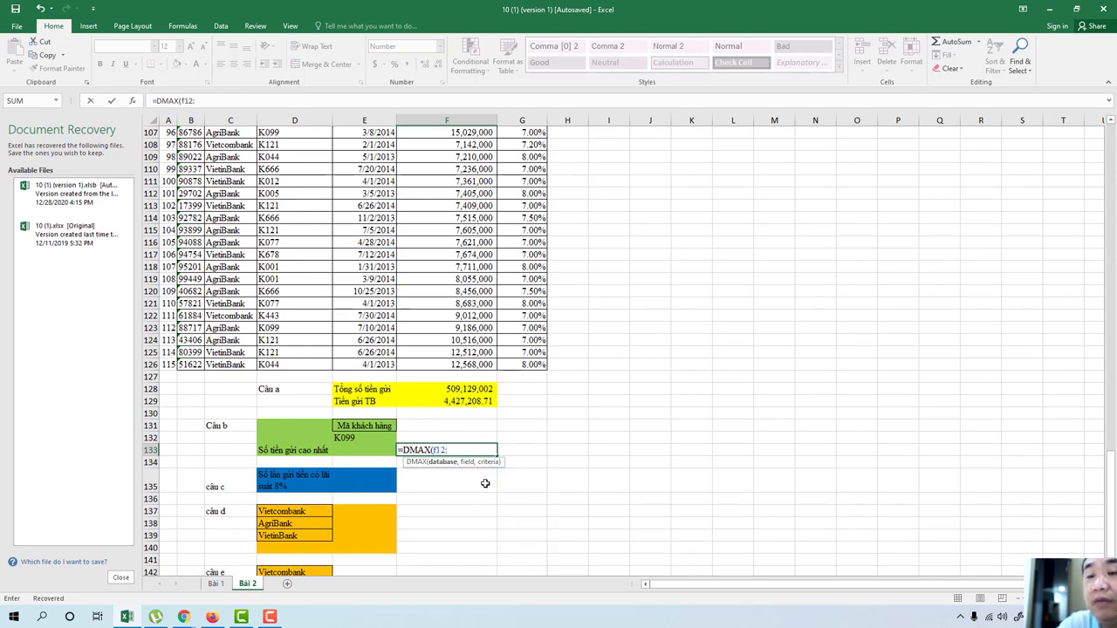
text(f126)
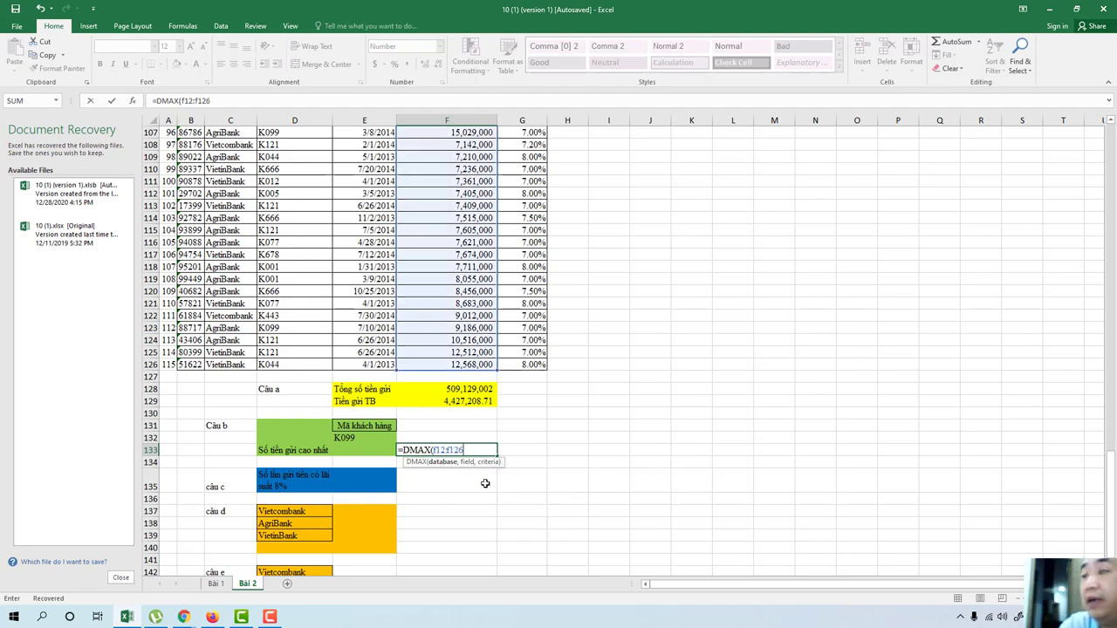
text(,)
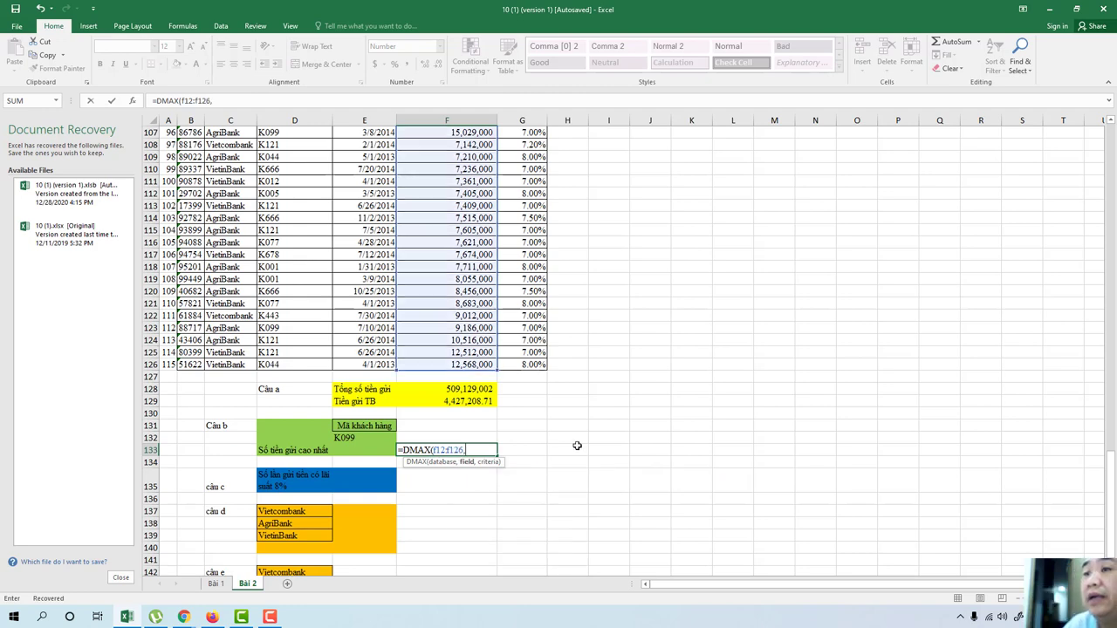
scroll(564, 297, up, 6)
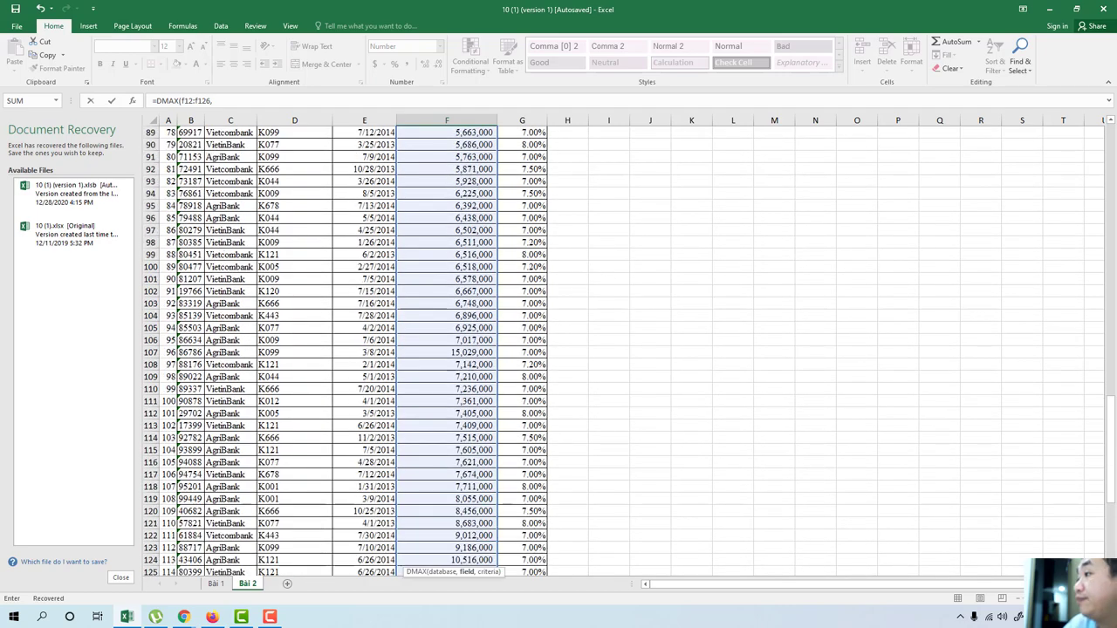
scroll(672, 242, up, 4)
scroll(617, 250, up, 7)
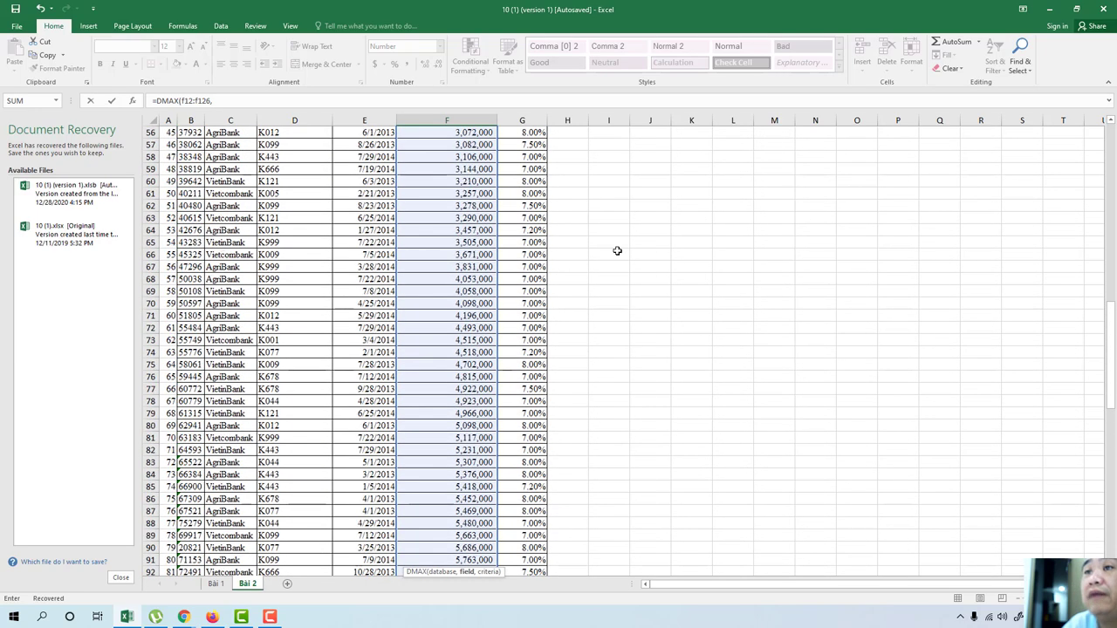
scroll(617, 250, up, 10)
scroll(617, 250, up, 5)
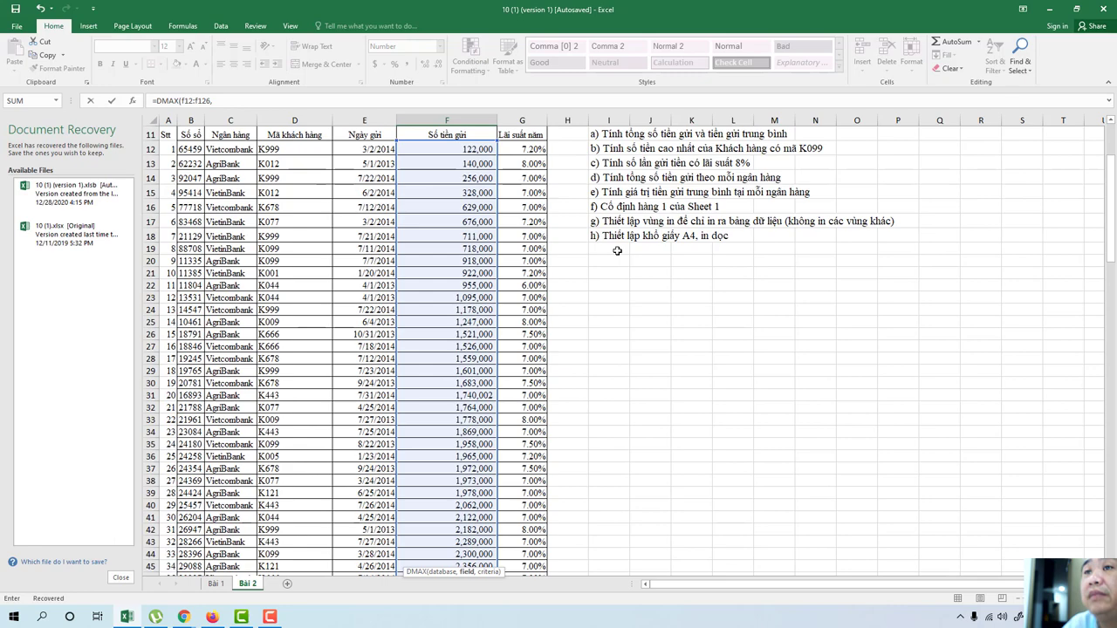
scroll(617, 262, down, 9)
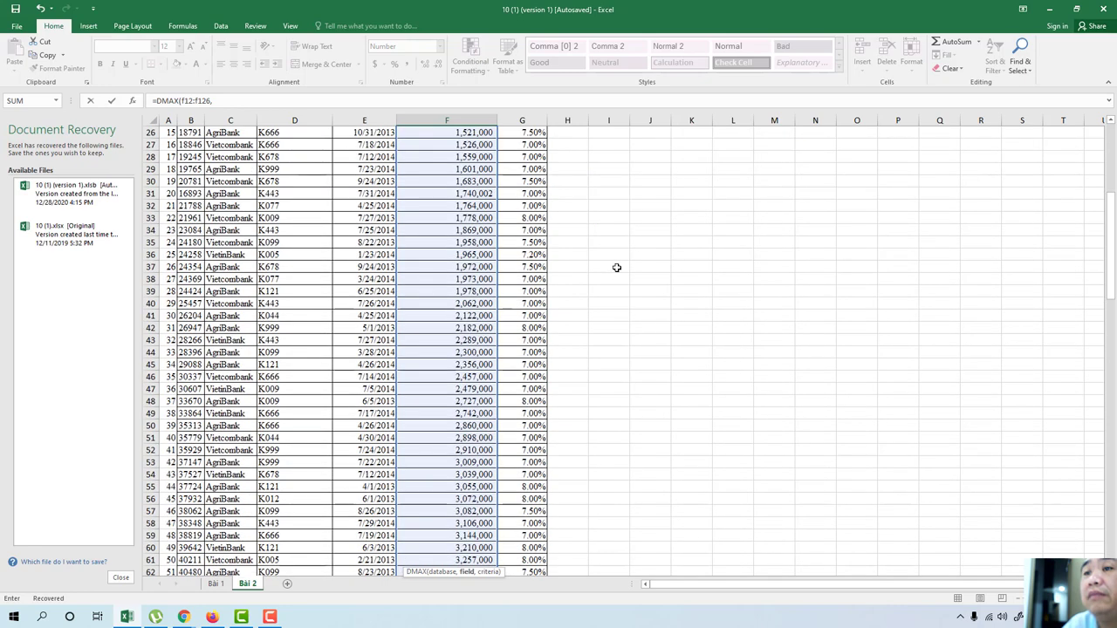
scroll(616, 306, down, 8)
scroll(618, 340, down, 9)
scroll(617, 340, down, 8)
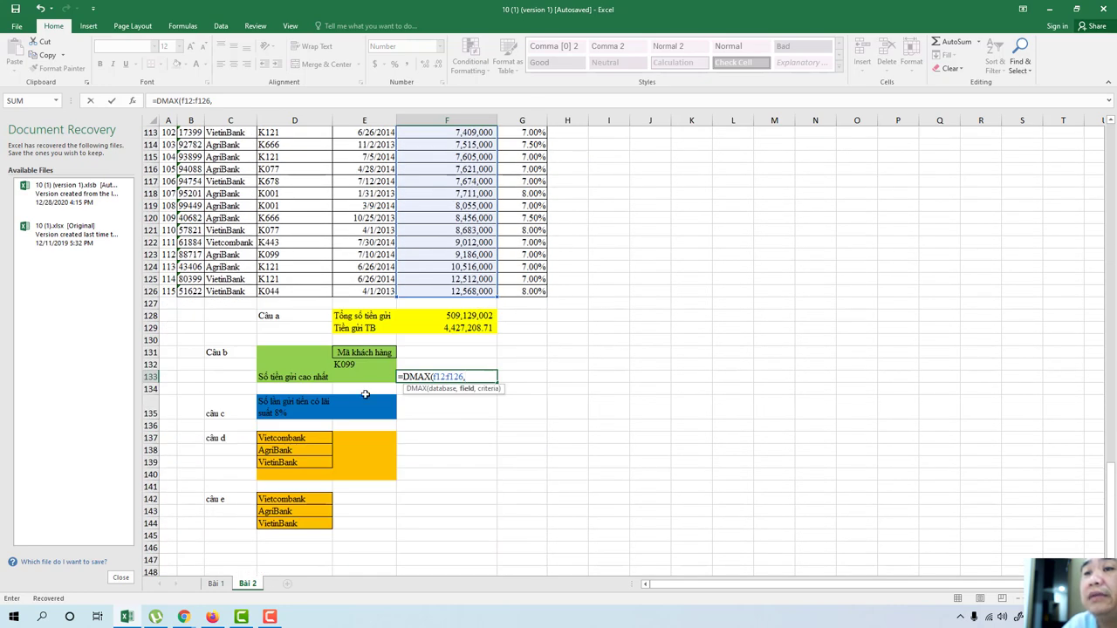
scroll(337, 299, up, 13)
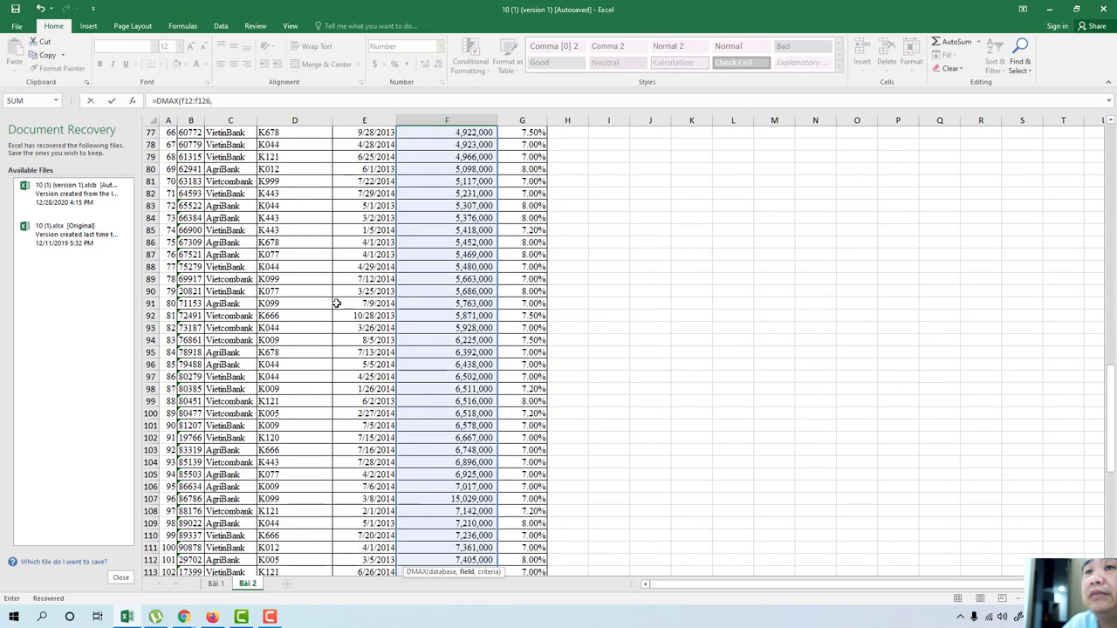
scroll(337, 299, up, 16)
scroll(336, 303, up, 3)
scroll(337, 301, up, 2)
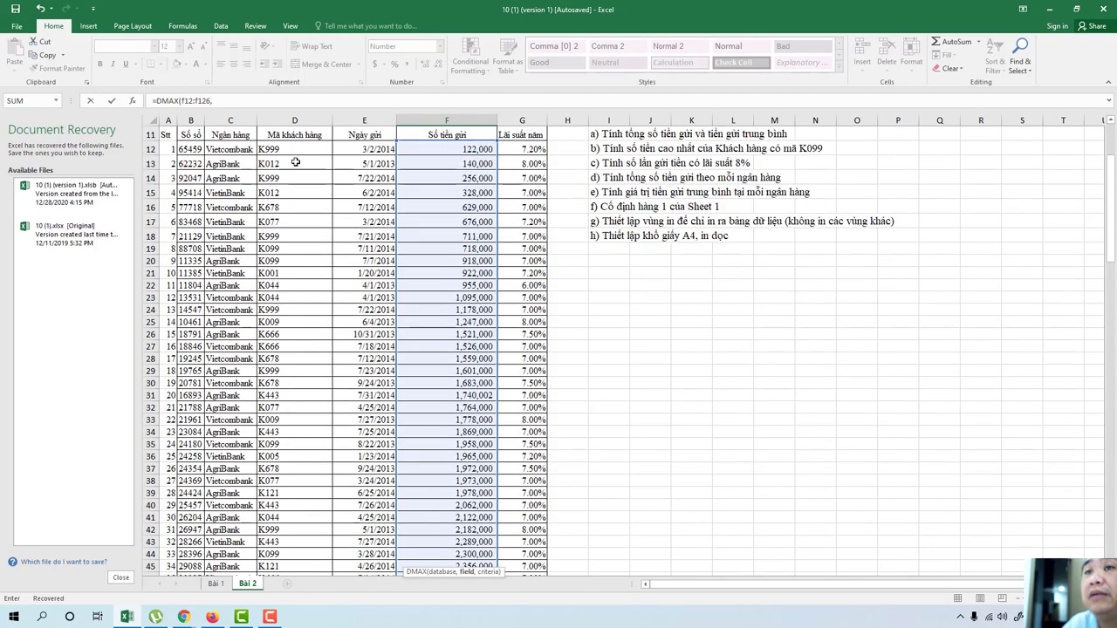
scroll(541, 482, down, 8)
scroll(543, 485, down, 15)
scroll(543, 485, down, 6)
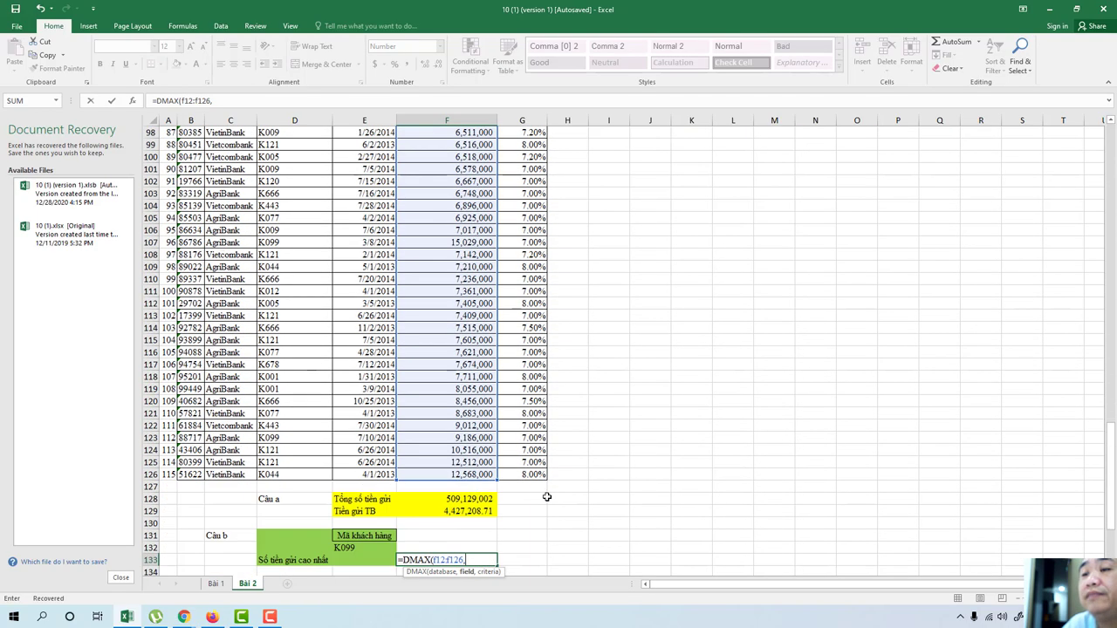
scroll(533, 493, down, 2)
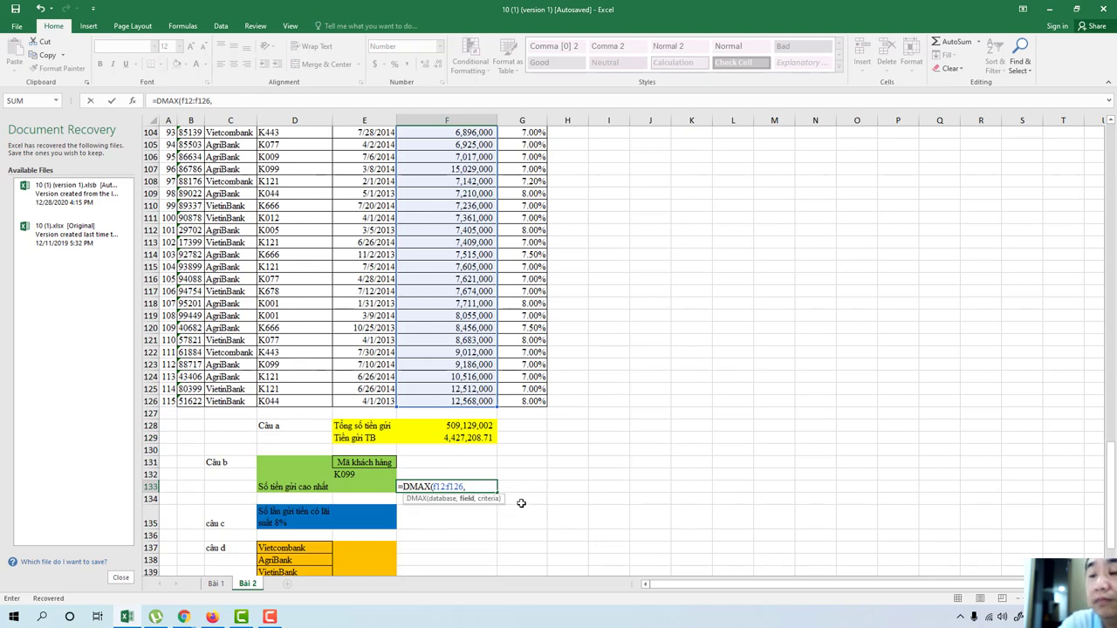
Step: Add "Mã khách hang" as the field argument of the DMAX formula
text("ma)
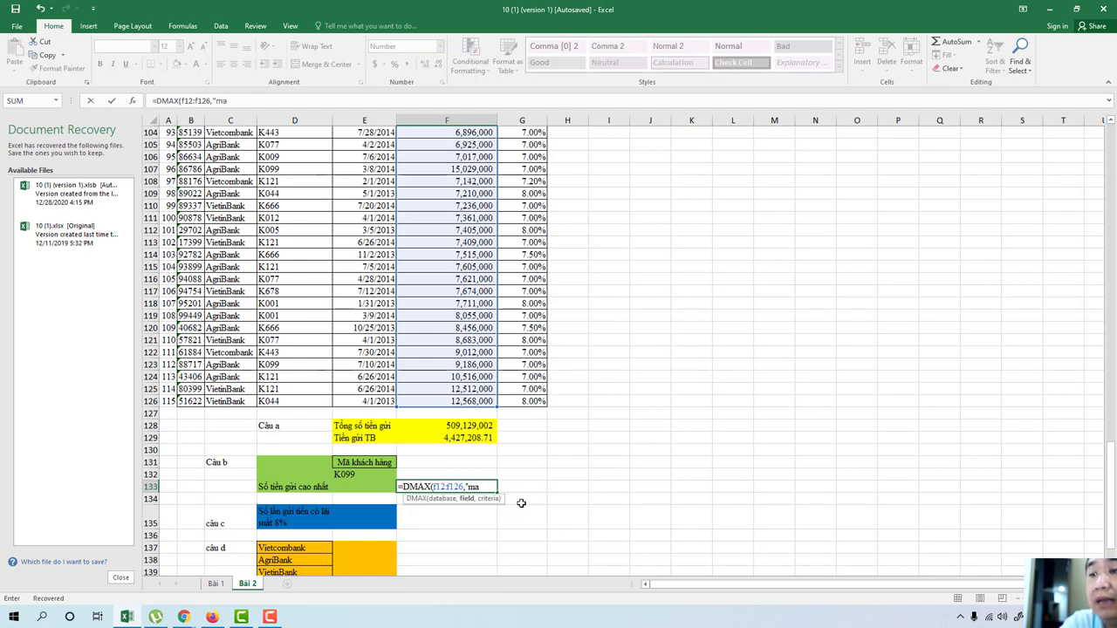
key(BackSpace)
key(BackSpace)
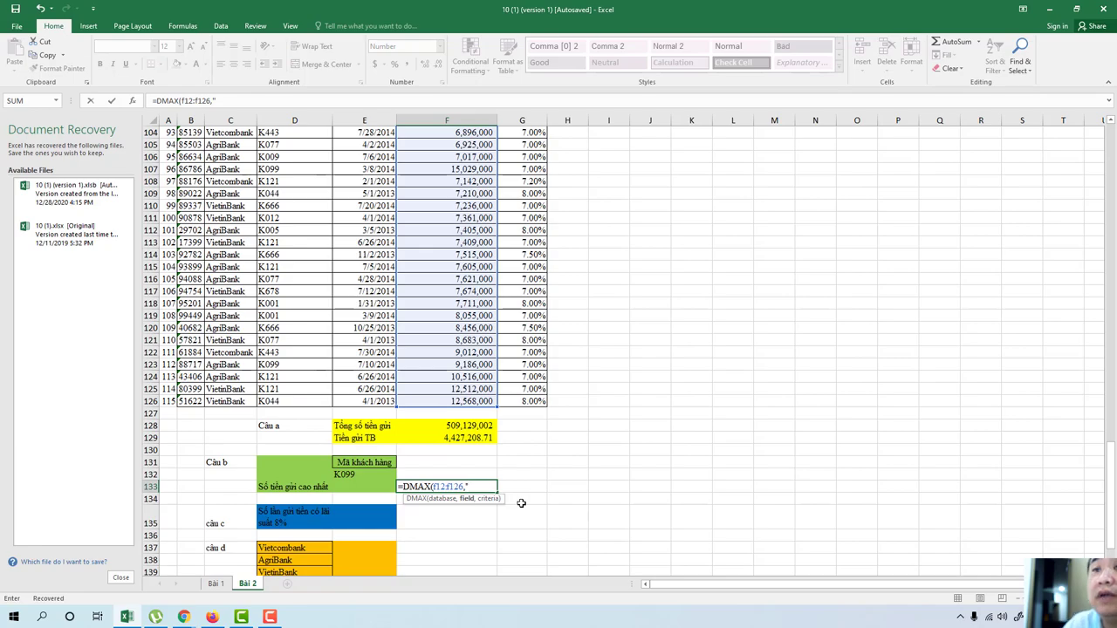
scroll(335, 187, up, 7)
scroll(335, 188, up, 9)
scroll(335, 188, up, 9)
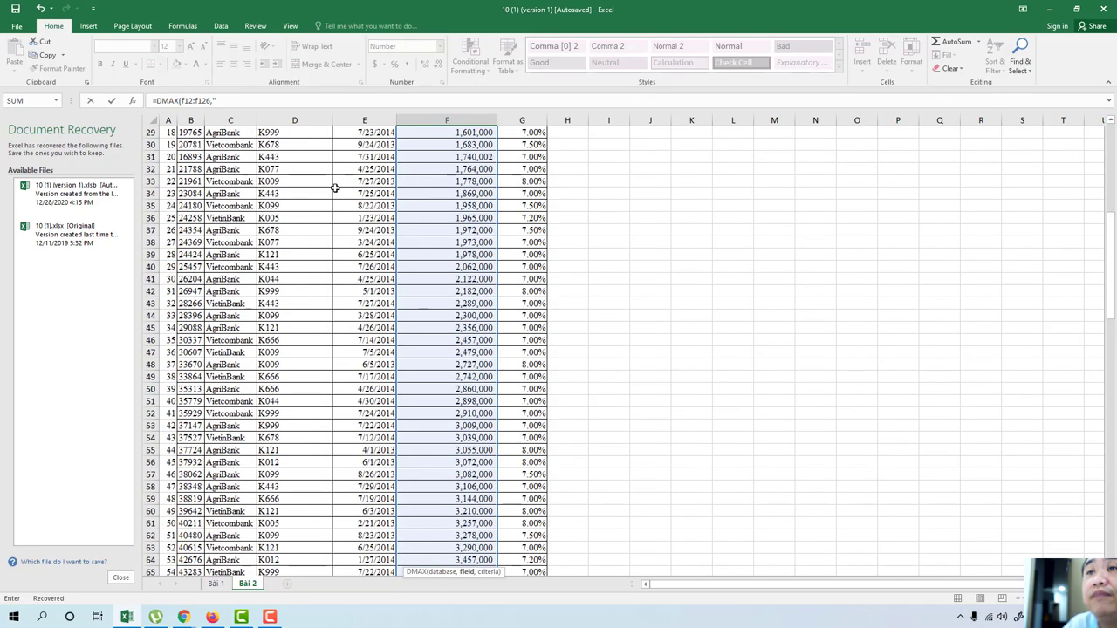
scroll(335, 188, up, 6)
scroll(443, 375, down, 6)
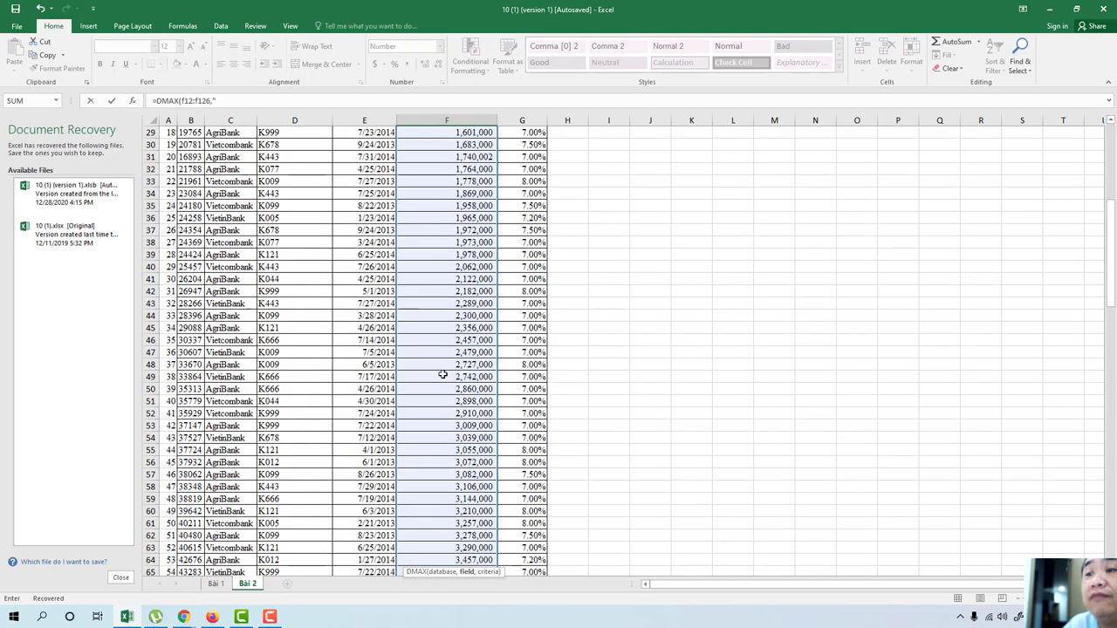
scroll(443, 374, down, 9)
scroll(442, 374, down, 12)
scroll(454, 419, down, 10)
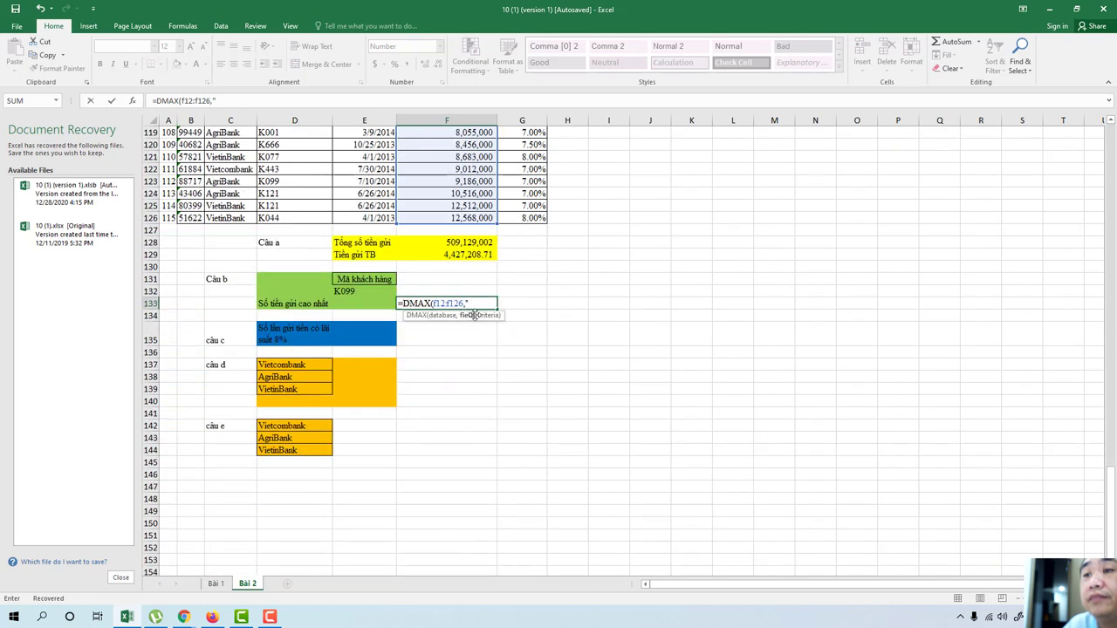
text(Mã)
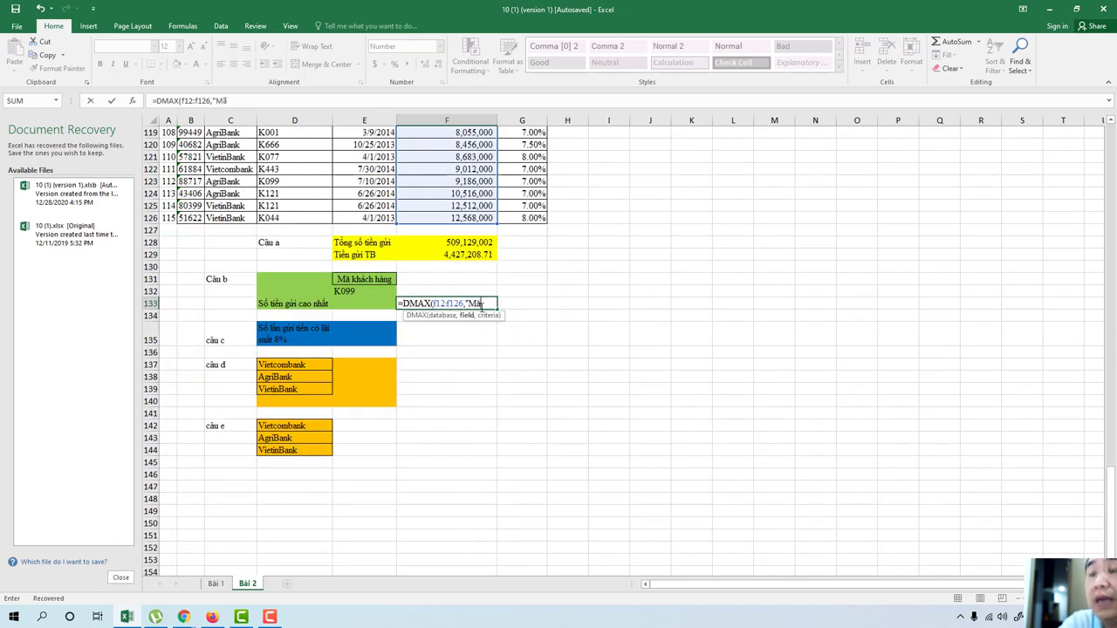
text( khách)
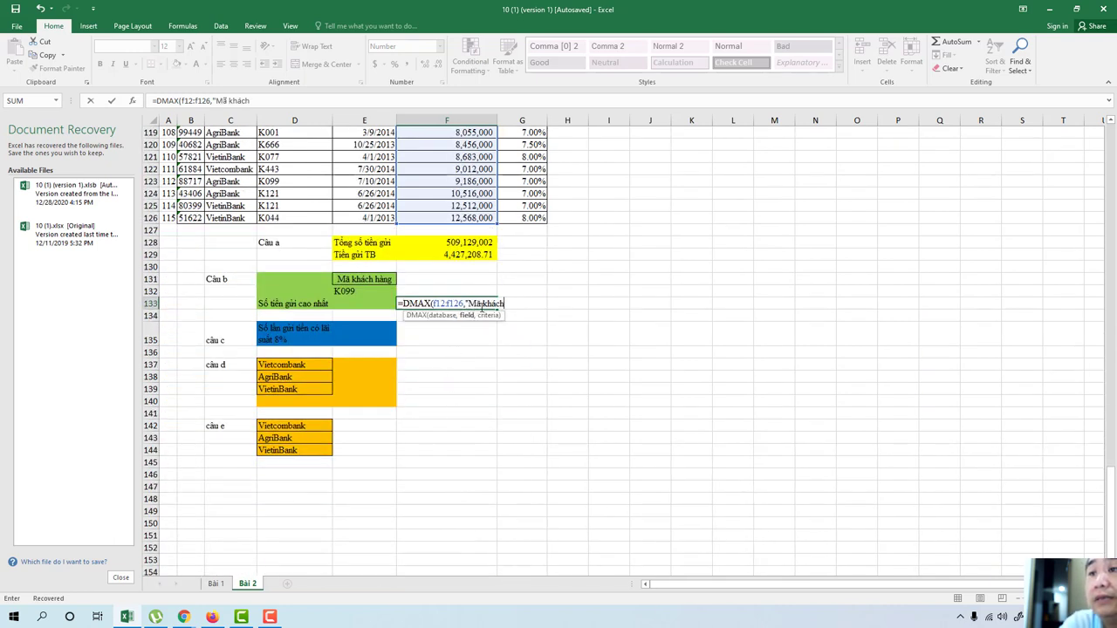
text( han)
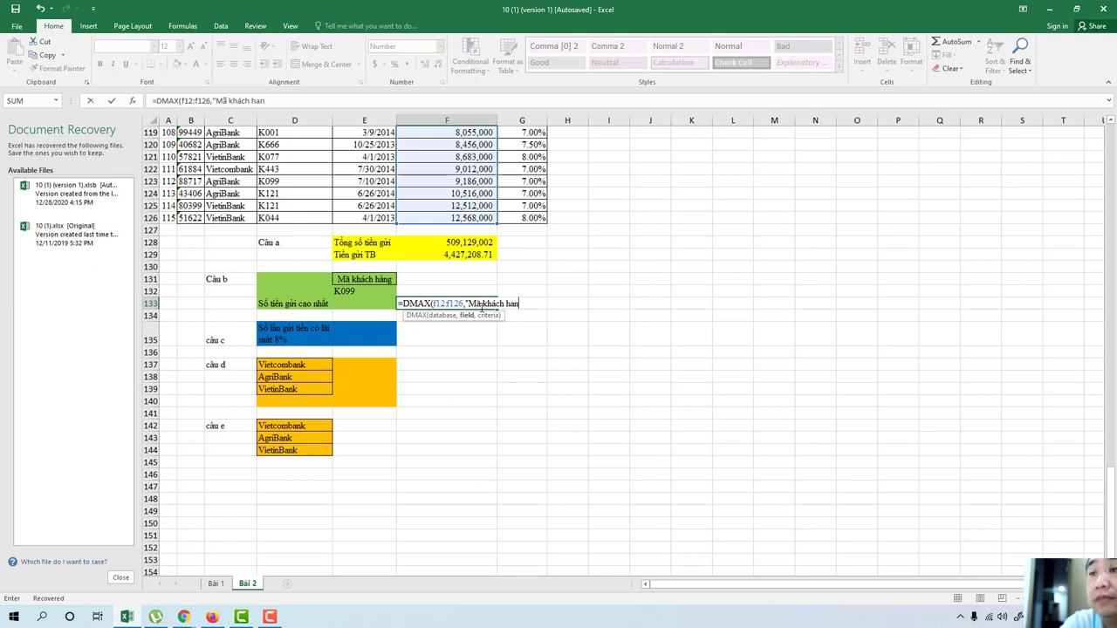
text(g",)
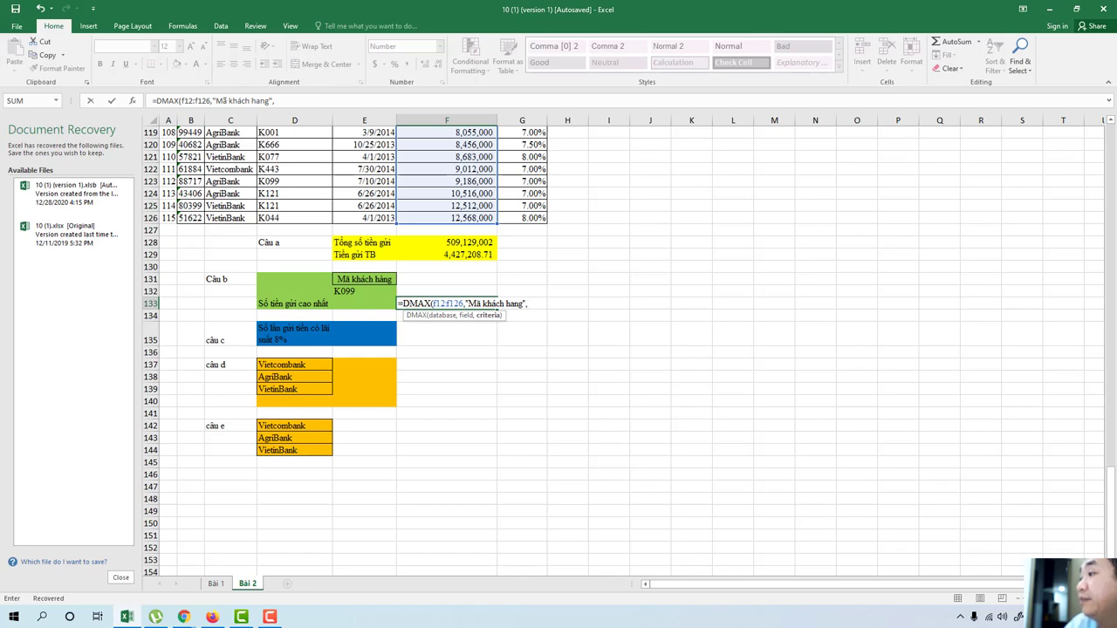
scroll(558, 349, up, 4)
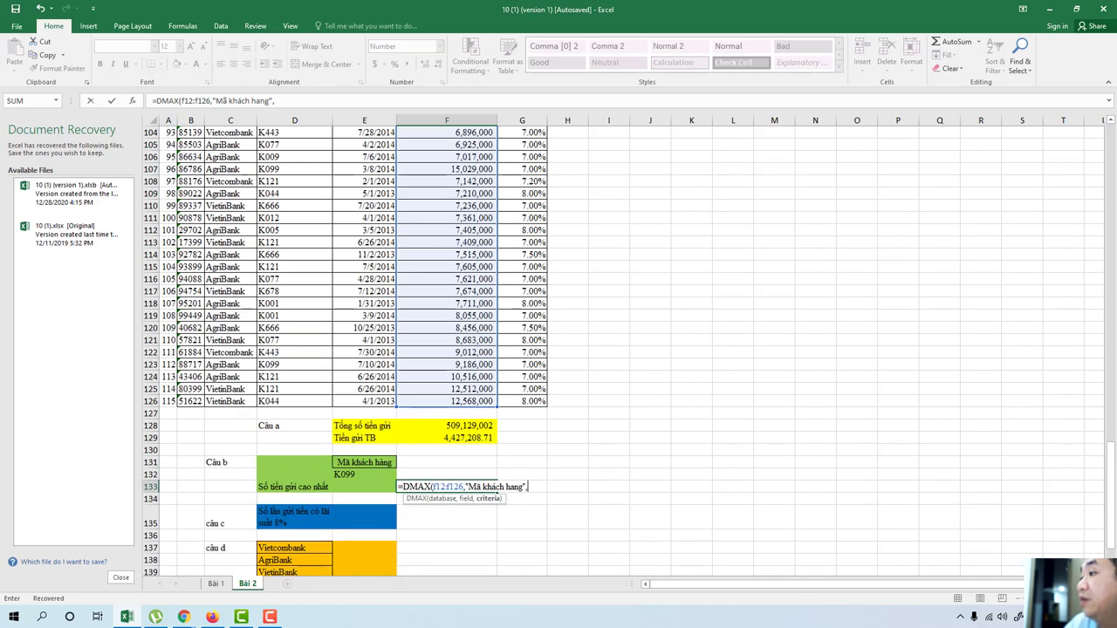
scroll(558, 349, down, 3)
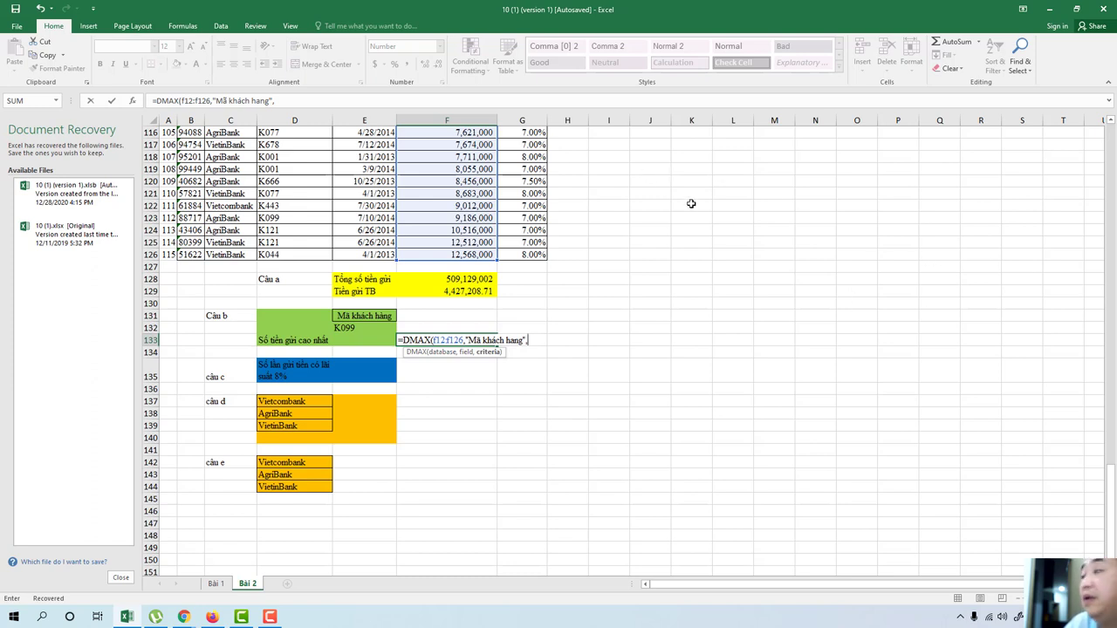
scroll(358, 349, up, 2)
scroll(358, 349, down, 3)
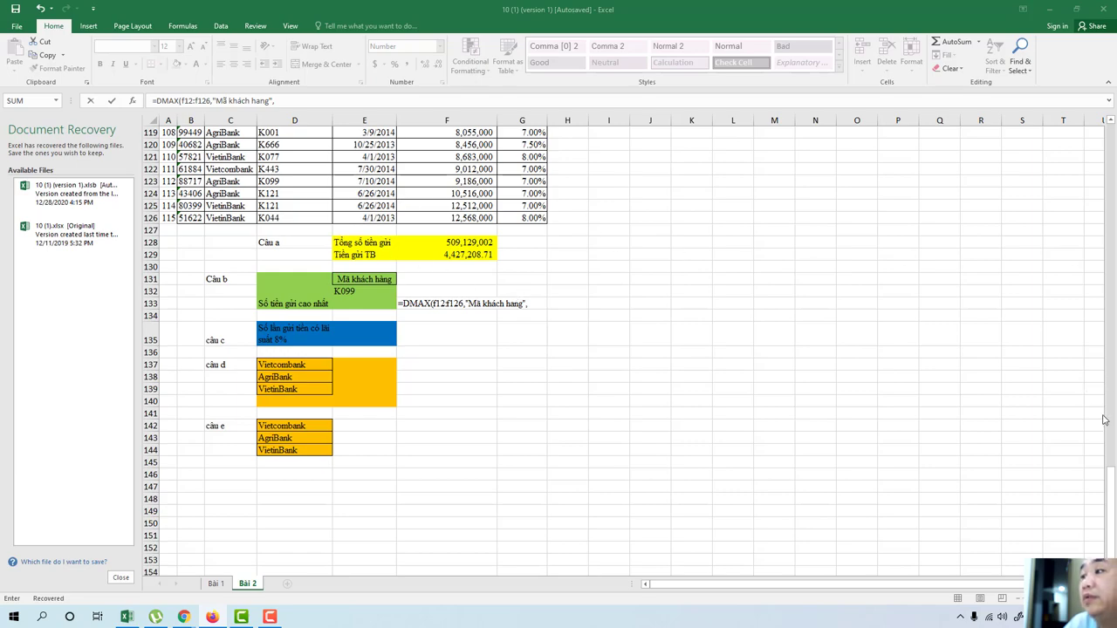
Step: Finish the DMAX formula with criteria A11:G126 and commit it, giving #VALUE!
drag(1111, 481, 1096, 155)
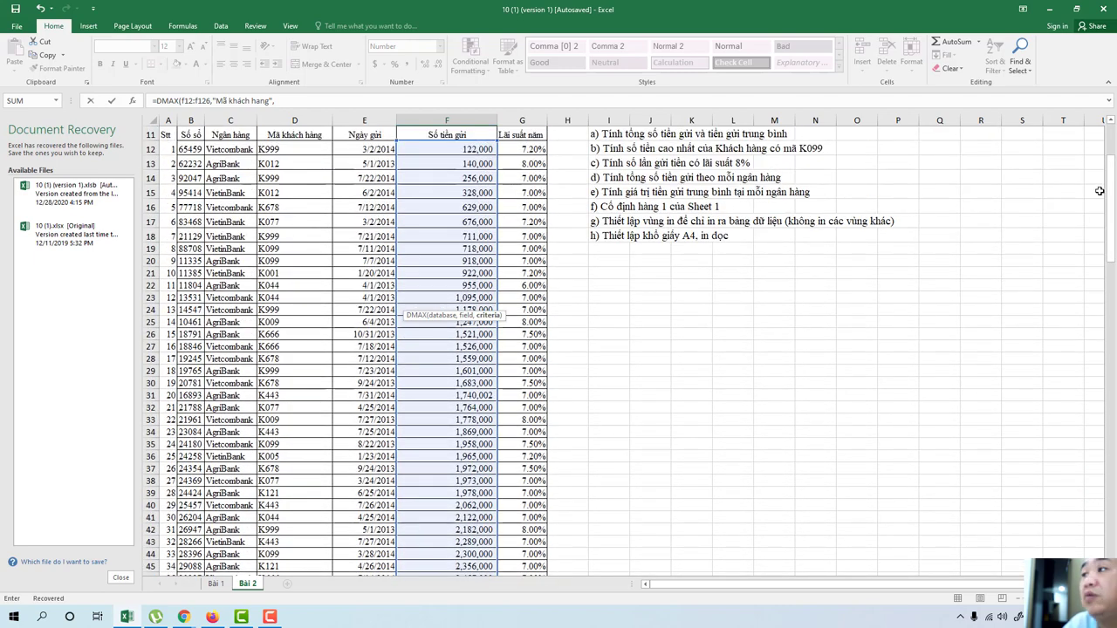
drag(1099, 190, 1109, 454)
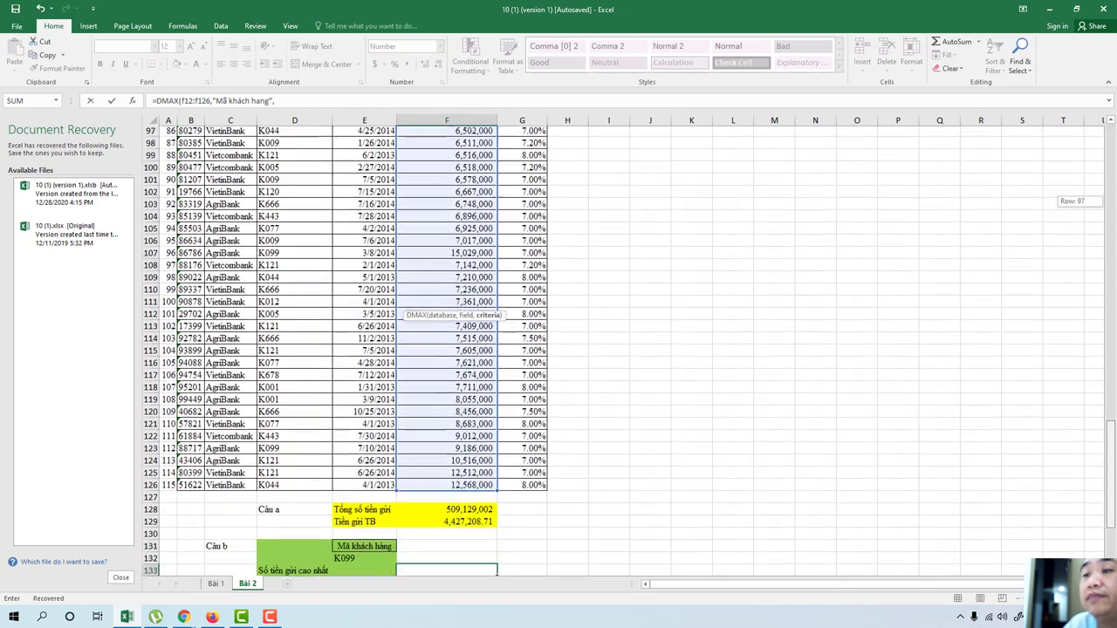
drag(1108, 201, 1108, 210)
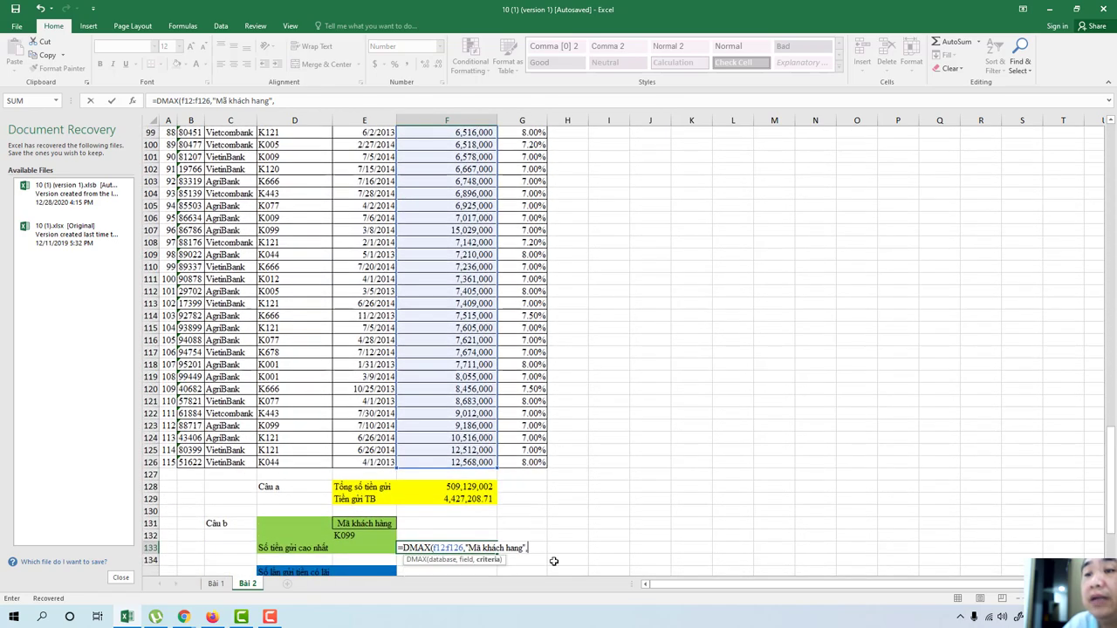
text(a)
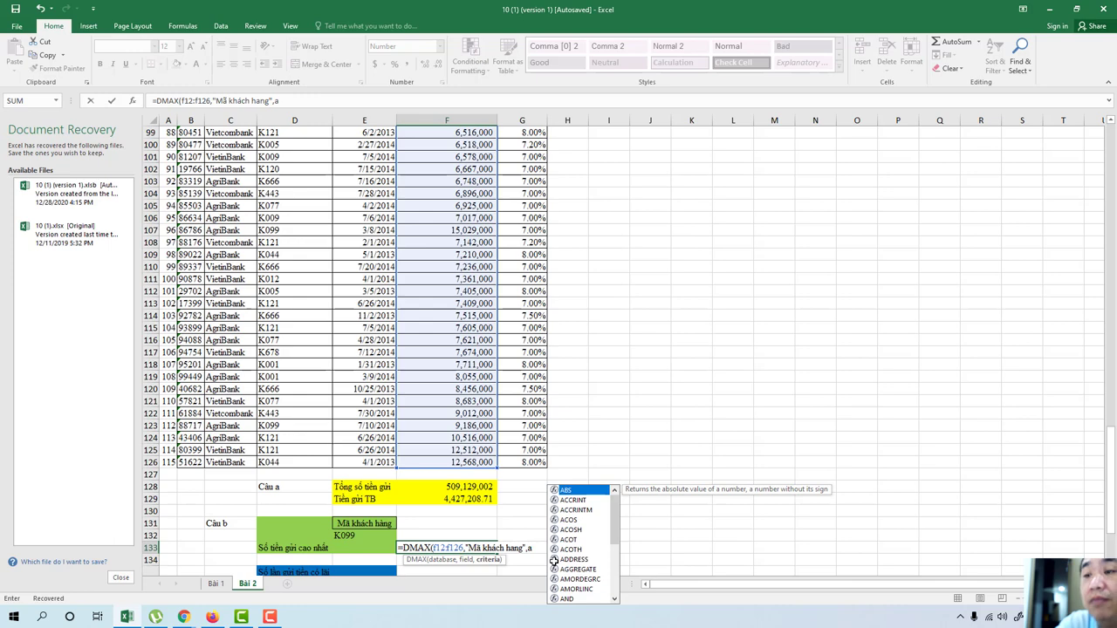
text(11:)
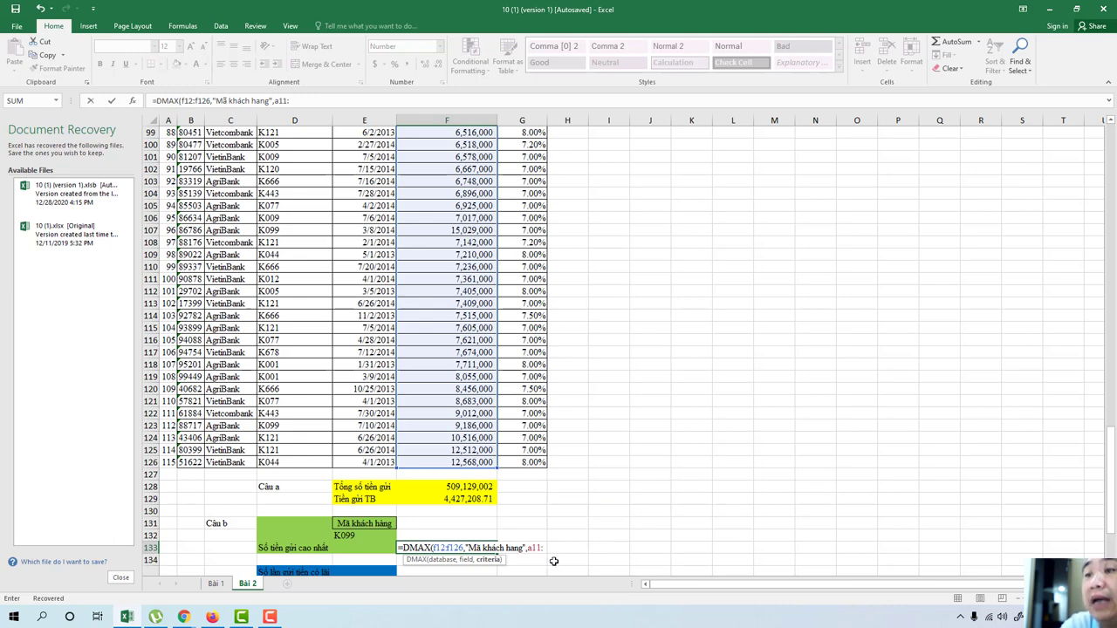
text(g)
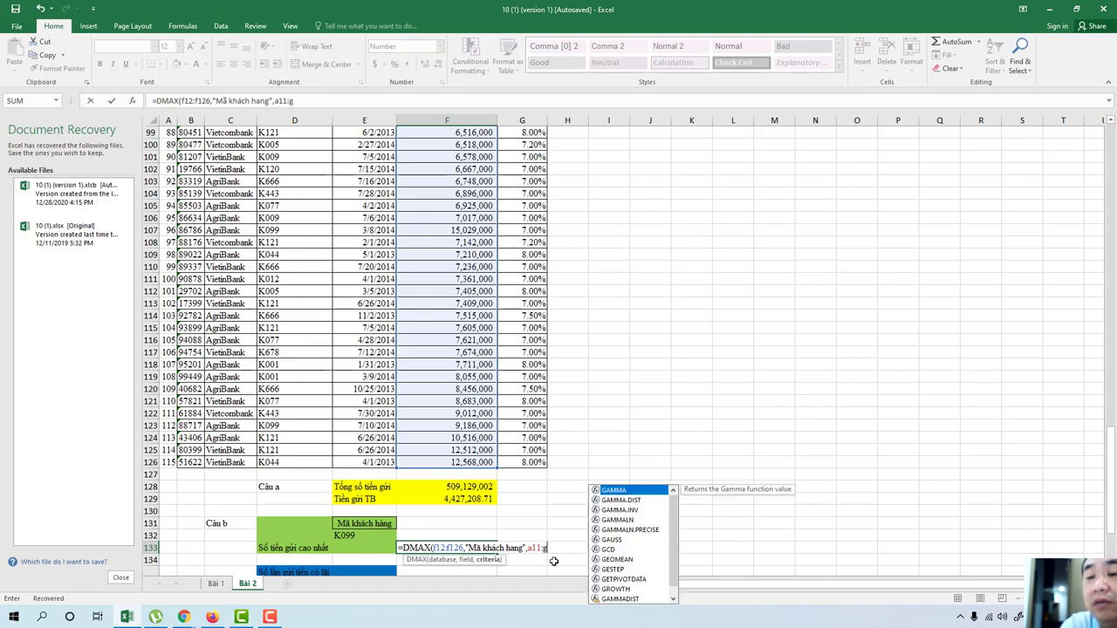
text(126)
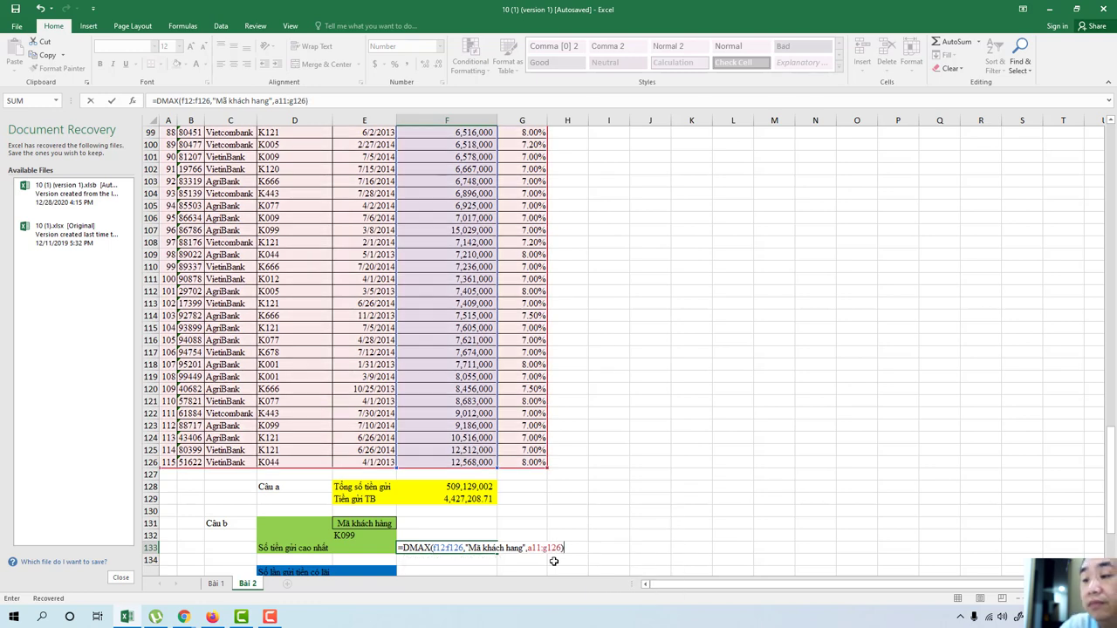
key(Return)
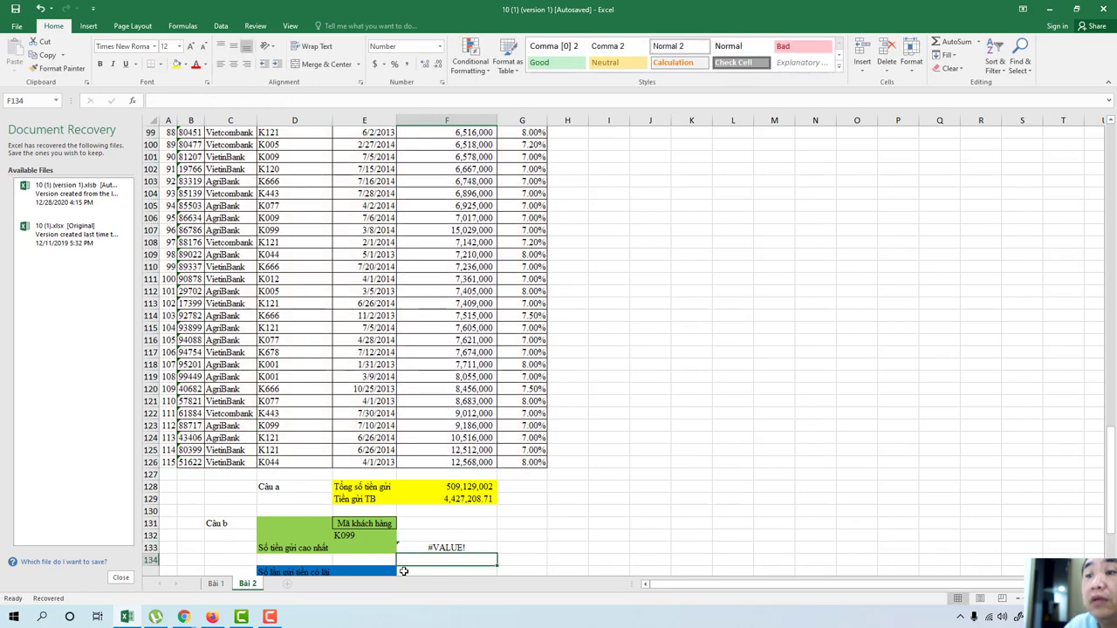
click(456, 548)
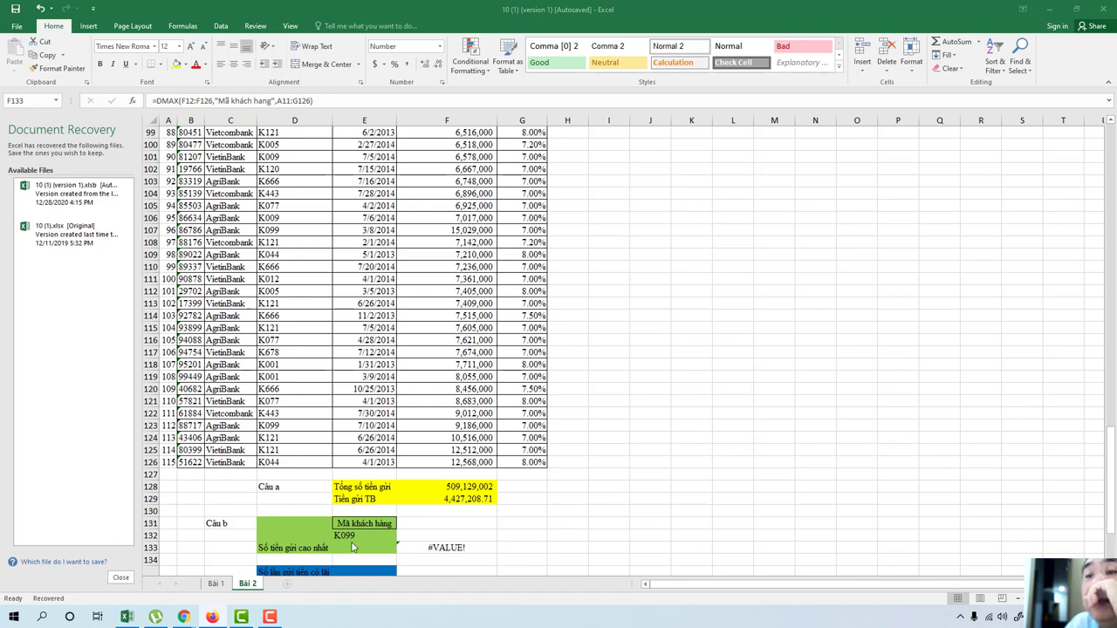
click(446, 547)
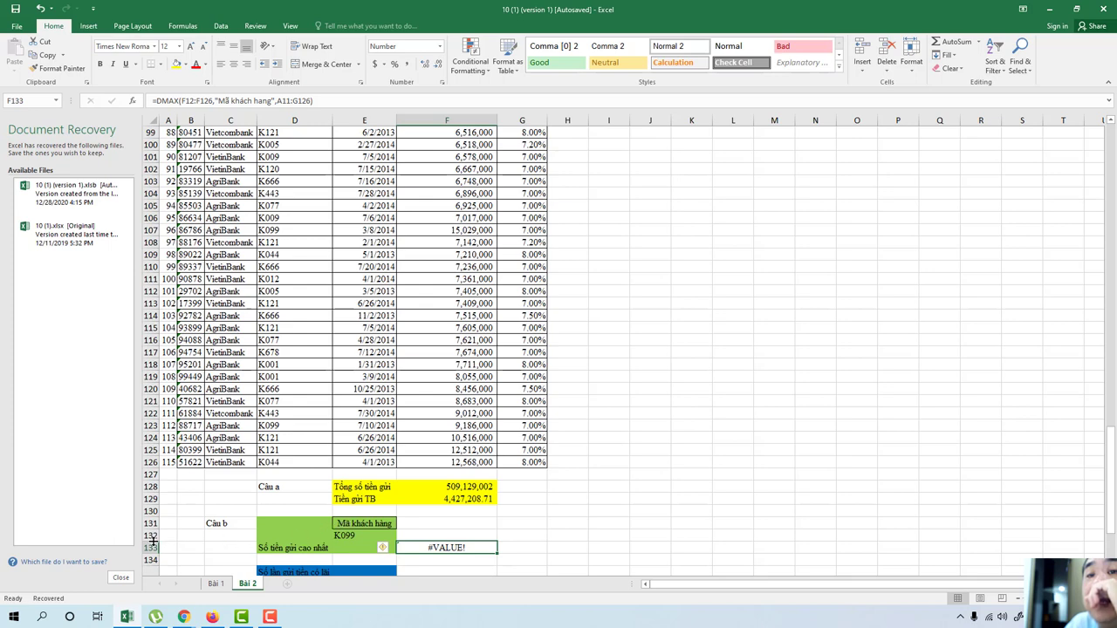
Step: Change the DMAX criteria range to E131:E132 and recommit the formula
click(310, 102)
key(BackSpace)
key(BackSpace)
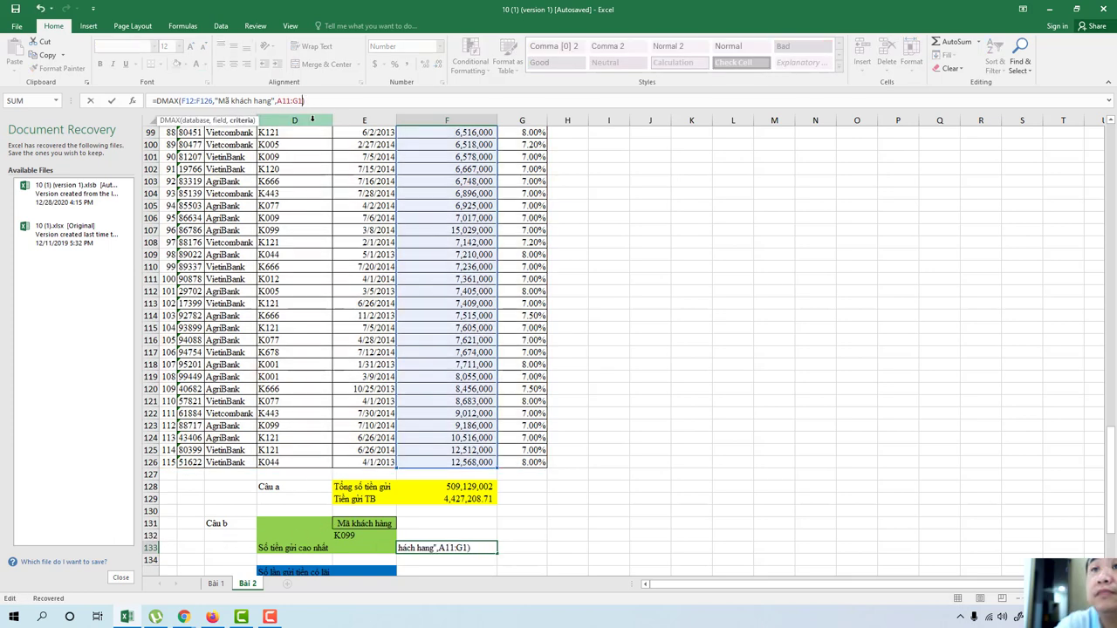
key(BackSpace)
key(BackSpace)
key(BackSpace)
key(BackSpace)
key(BackSpace)
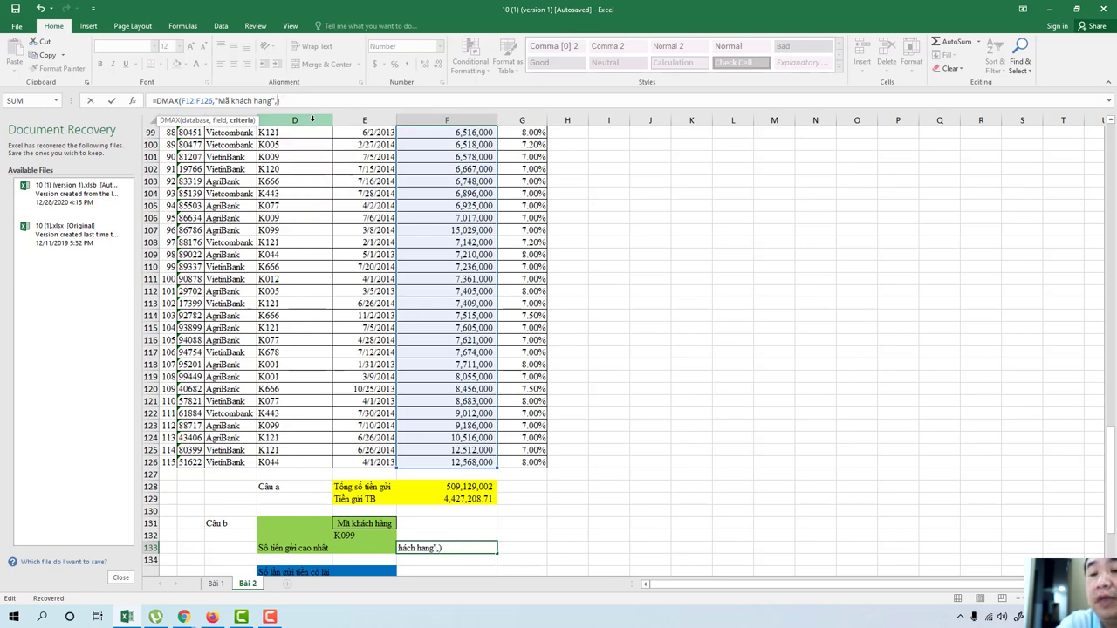
text(E1)
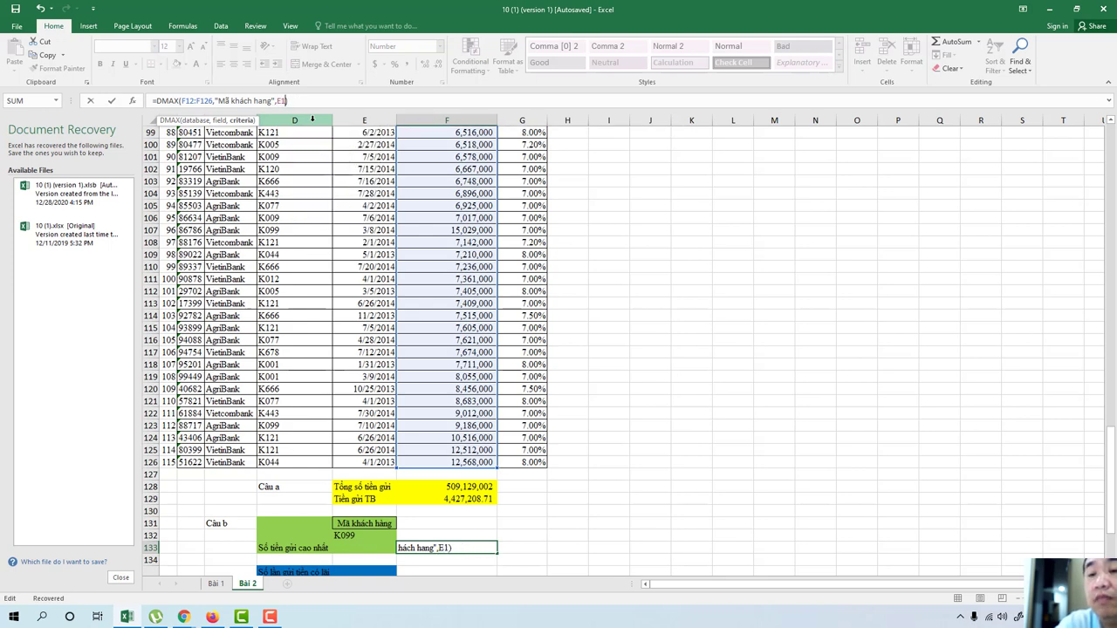
text(31)
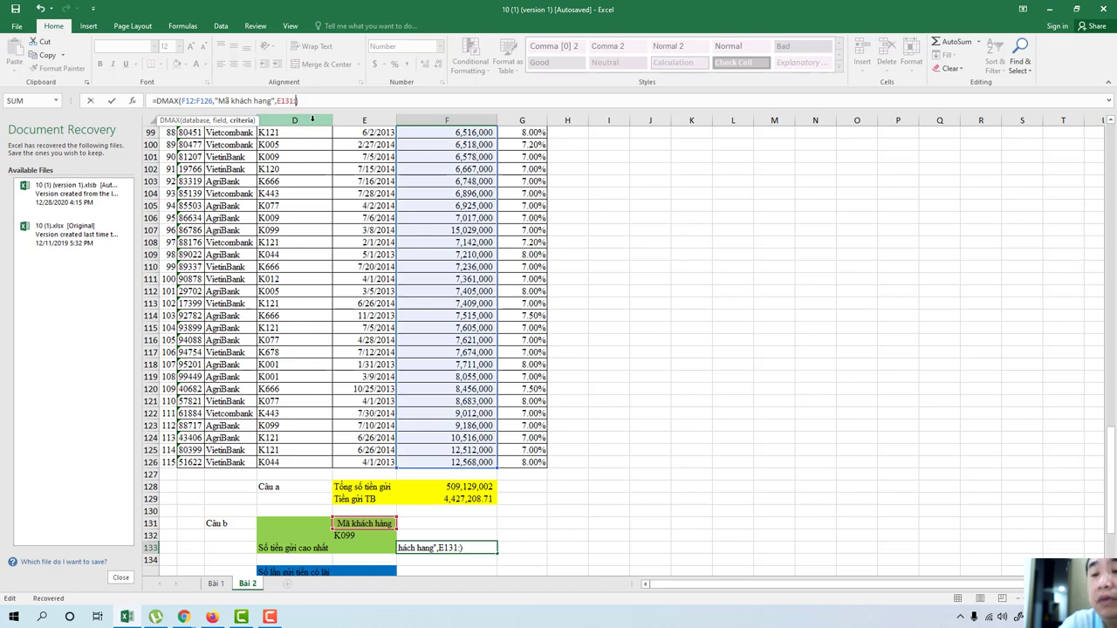
text(:E1)
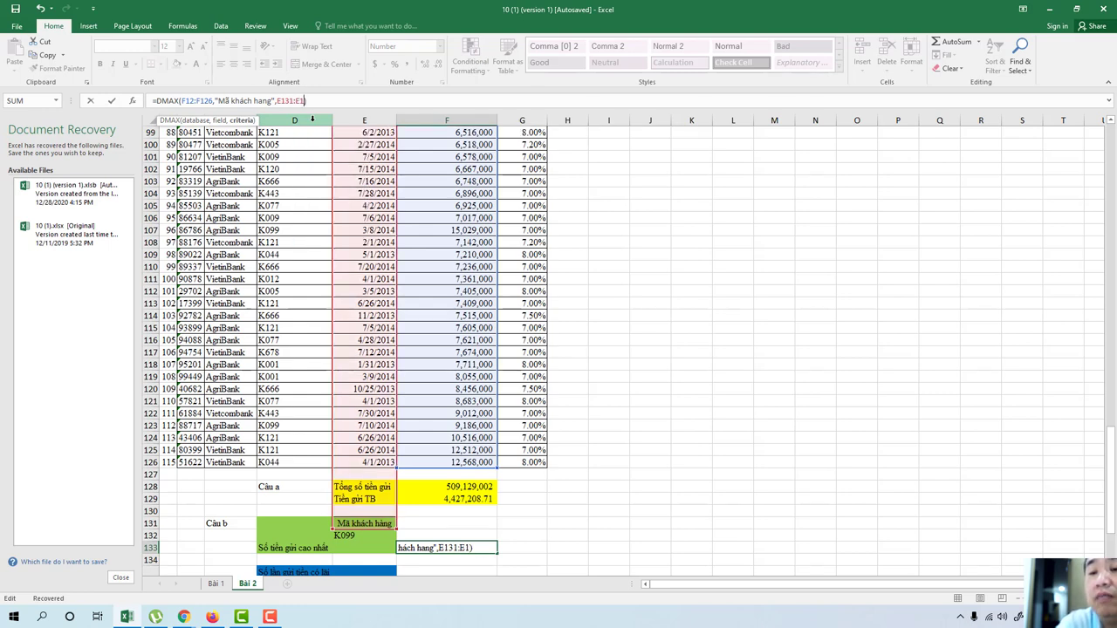
text(32)
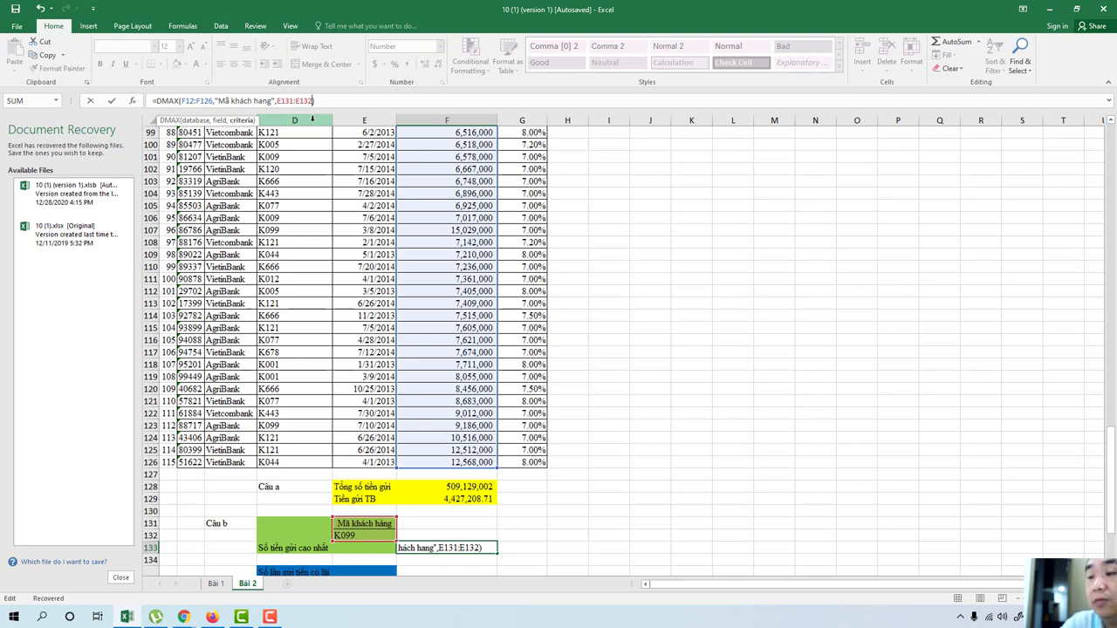
key(Return)
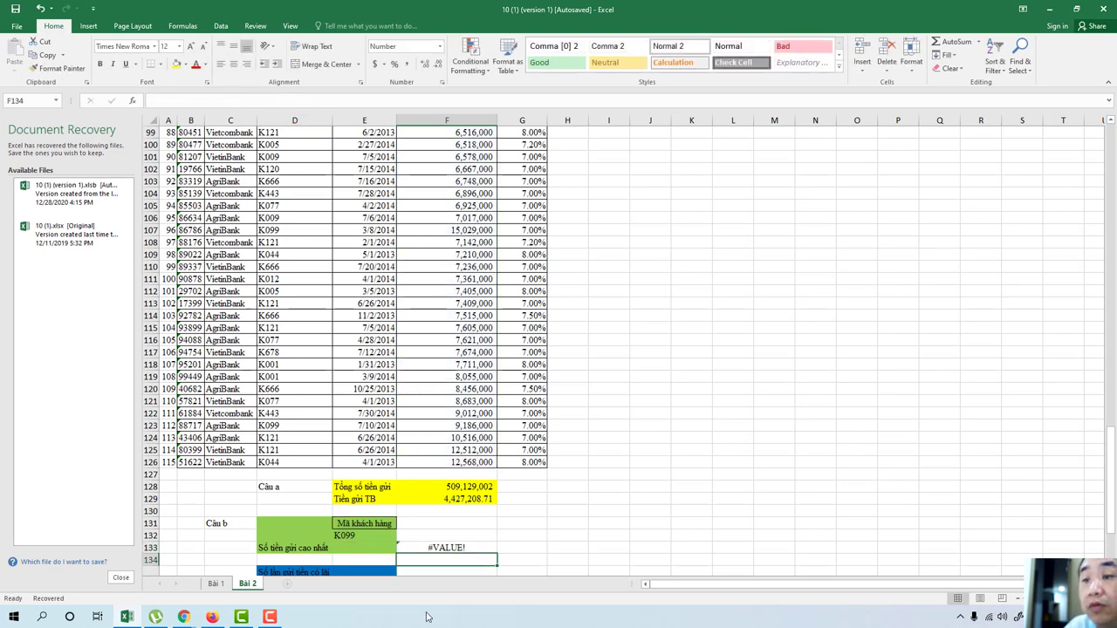
Step: Select the F133 cell showing the #VALUE! error
click(443, 547)
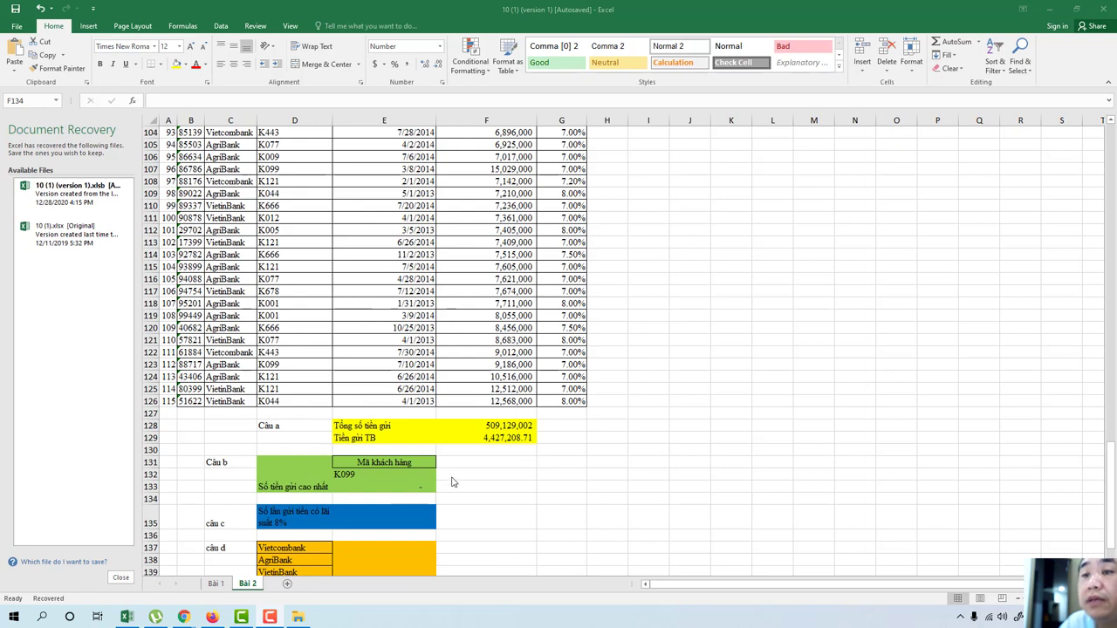
Step: Start a new =DMAX( formula in F132 beside K099
click(453, 473)
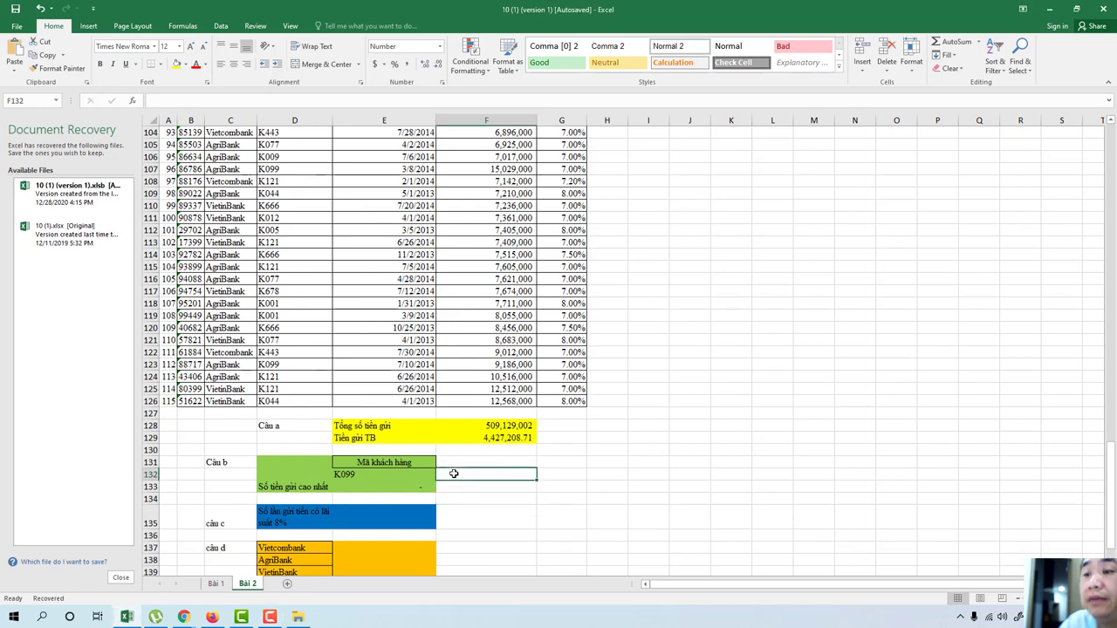
text(=)
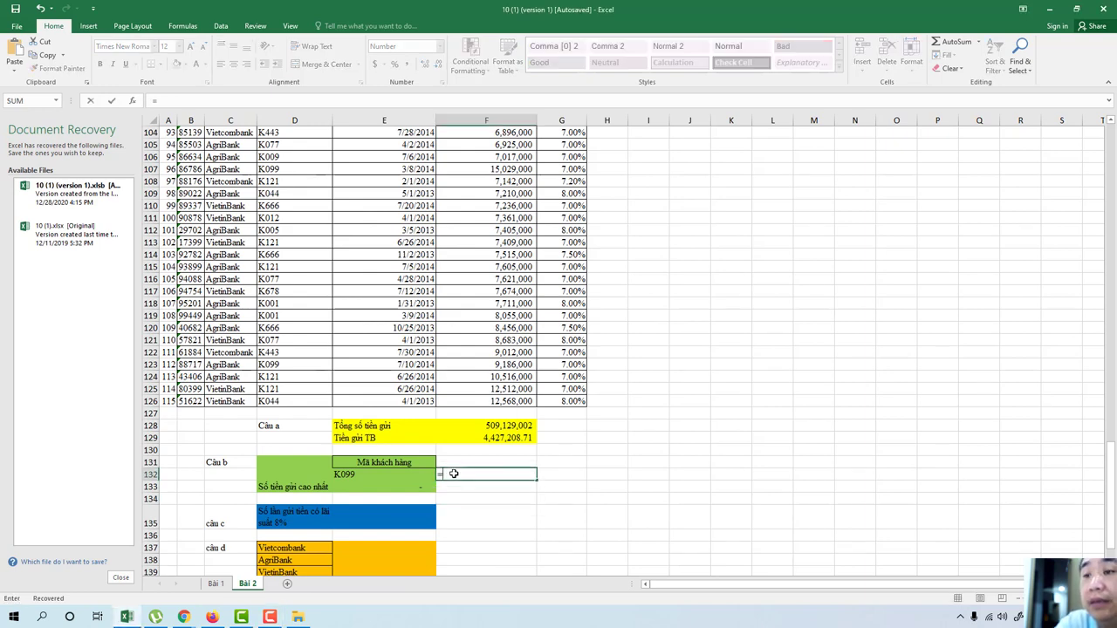
text(DMAX)
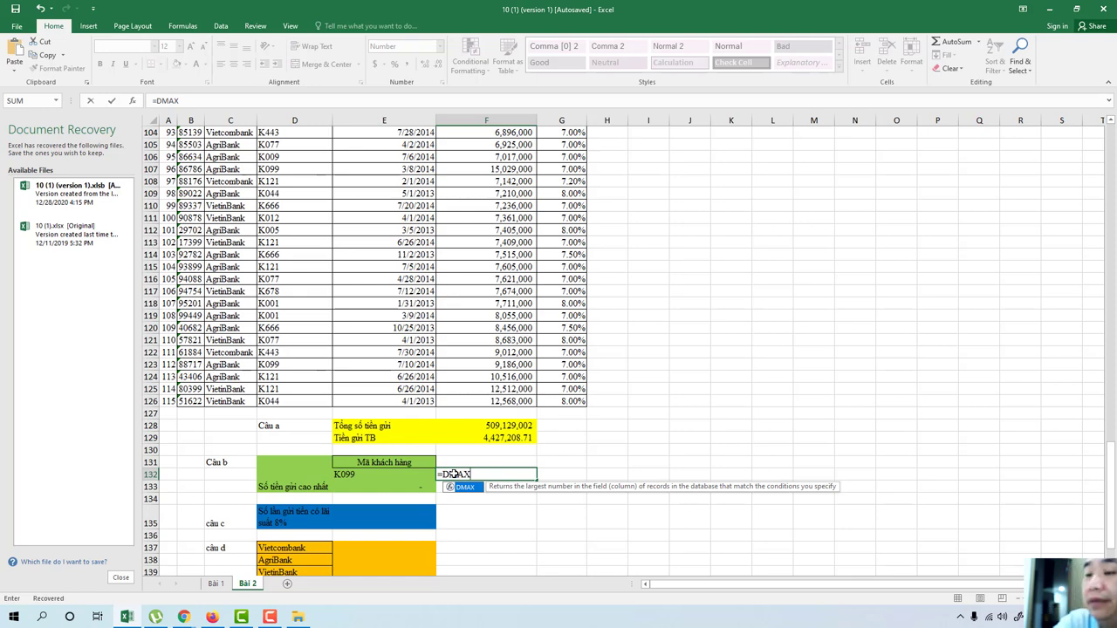
text(()
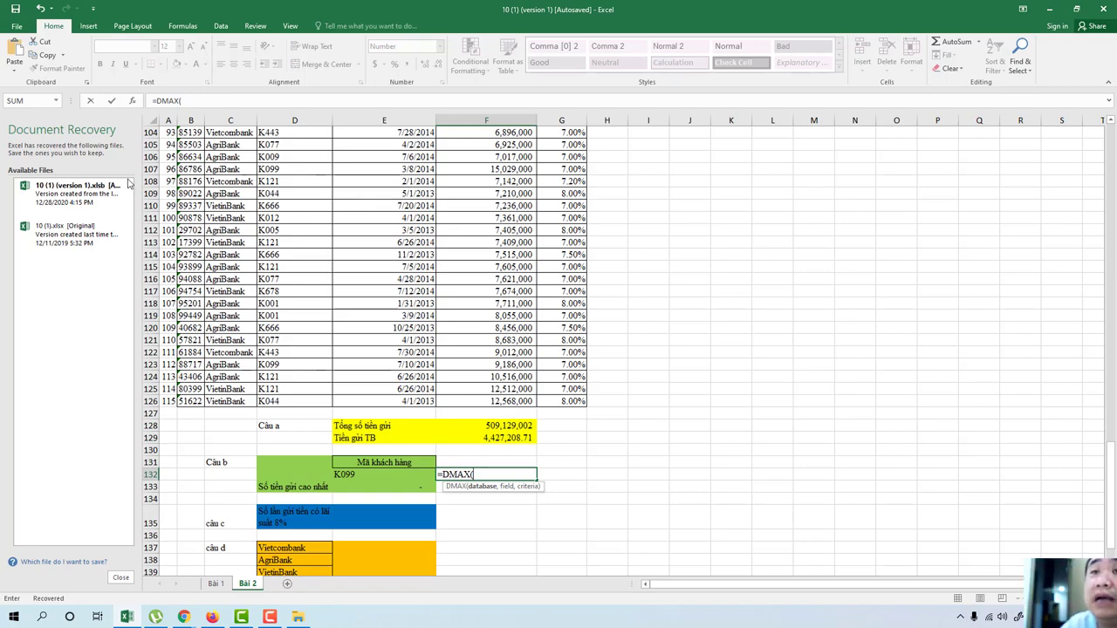
scroll(208, 164, up, 5)
scroll(207, 165, up, 11)
scroll(207, 164, up, 5)
scroll(208, 164, up, 6)
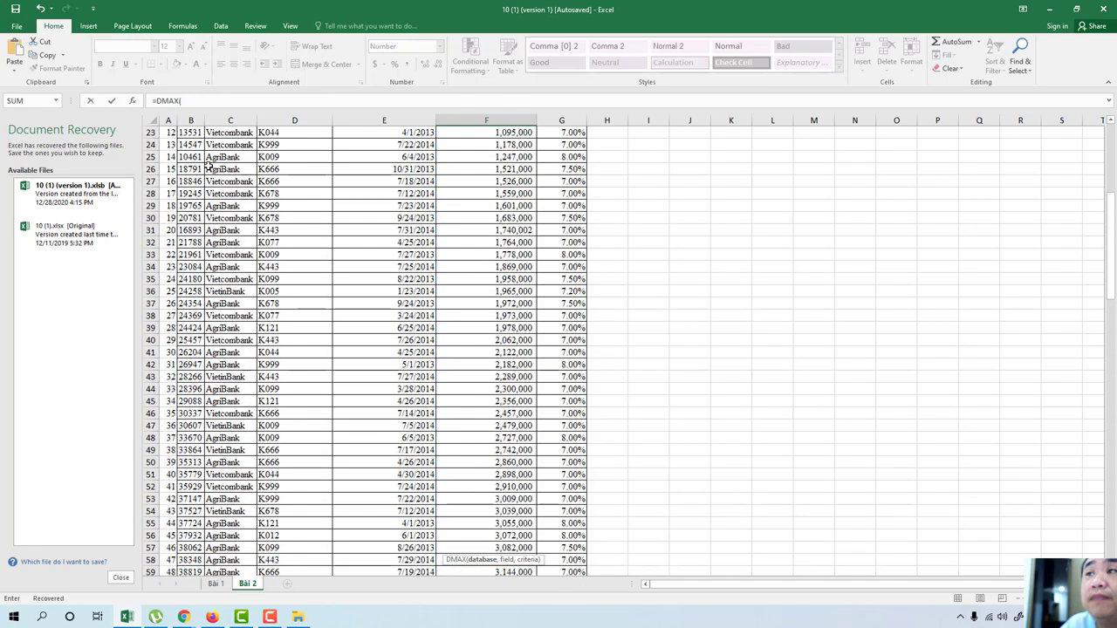
scroll(208, 164, up, 4)
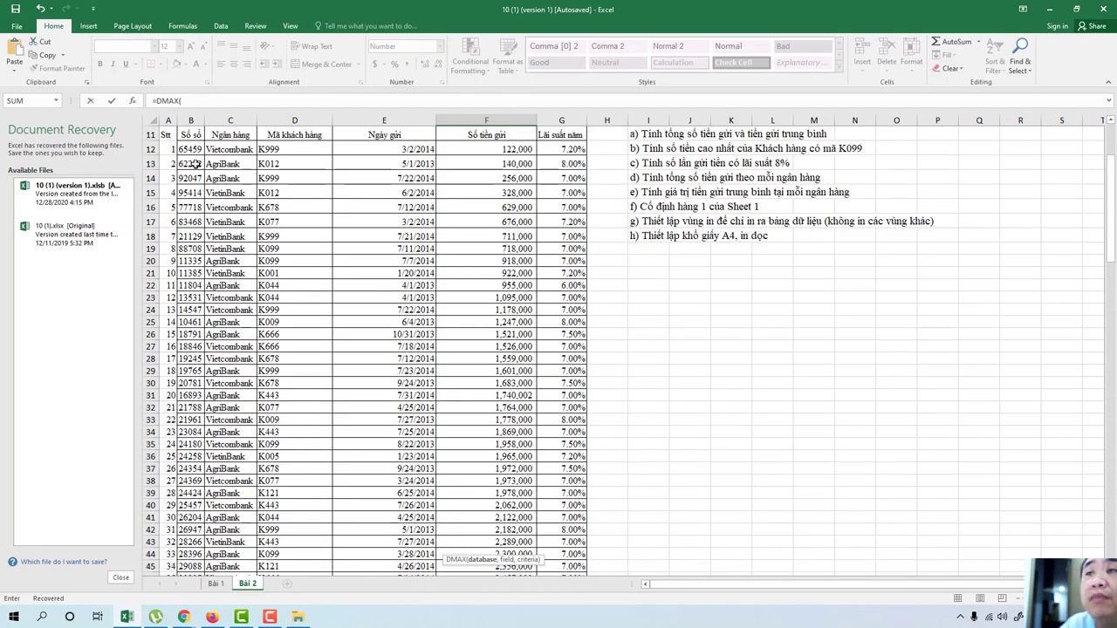
scroll(198, 164, down, 8)
scroll(198, 164, down, 9)
scroll(199, 164, down, 9)
scroll(198, 164, down, 6)
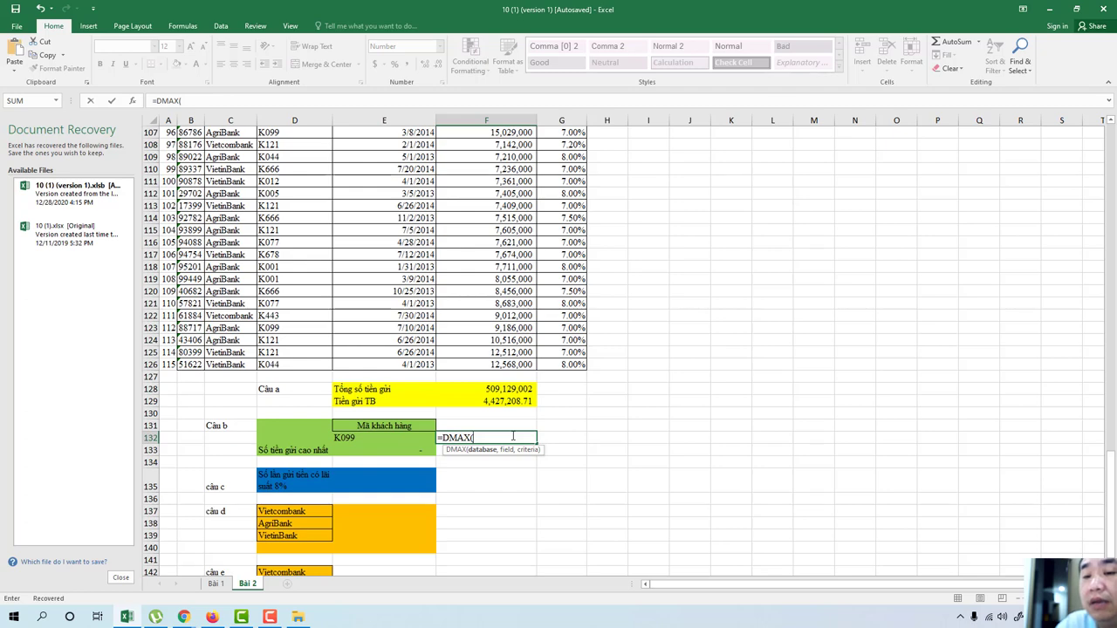
Step: Enter the absolute database range $A$11:$G$126 followed by a comma
text($)
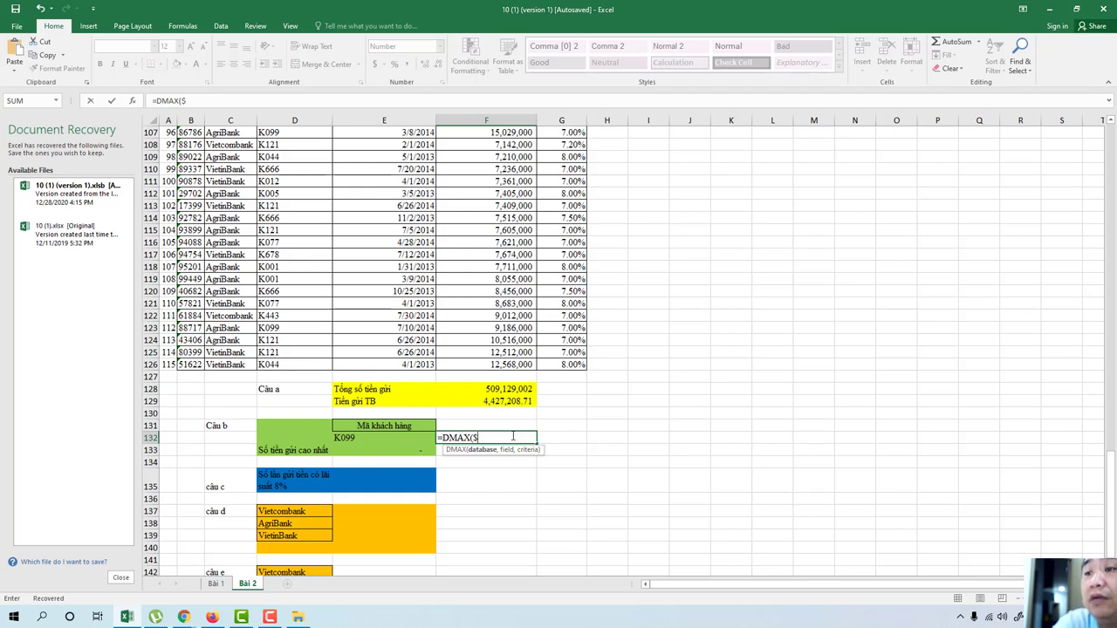
text(A)
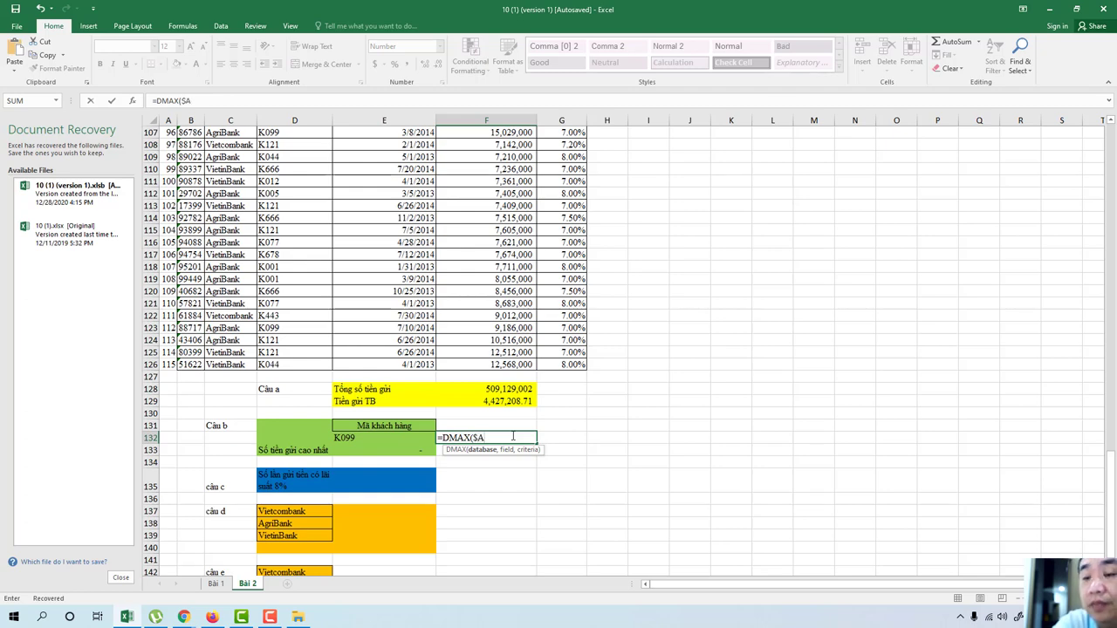
text($11:)
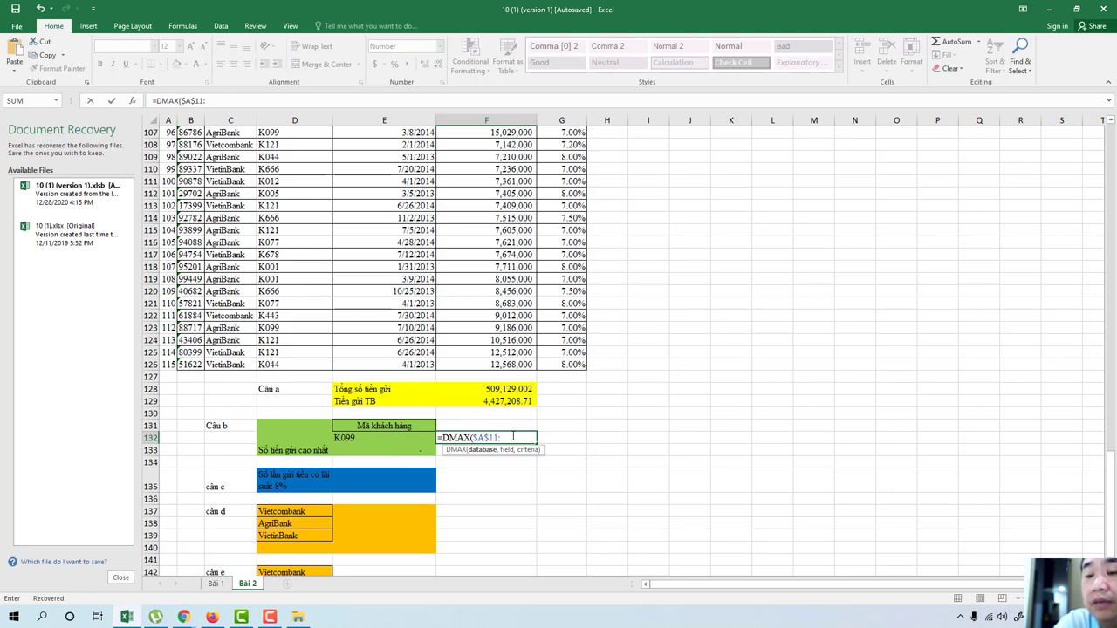
text($G)
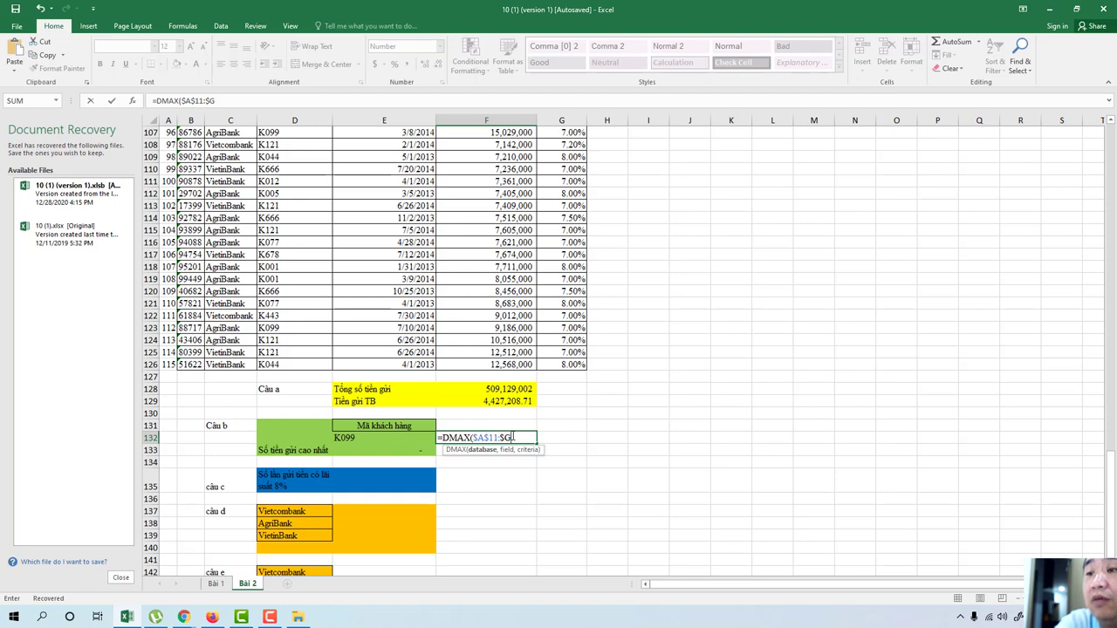
text($)
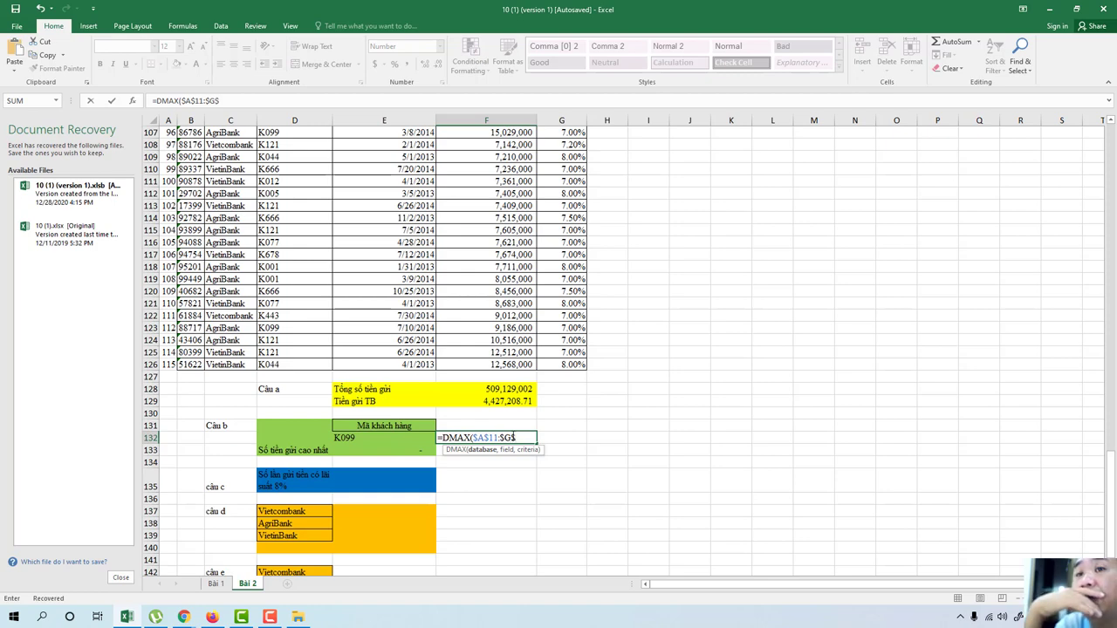
text(125)
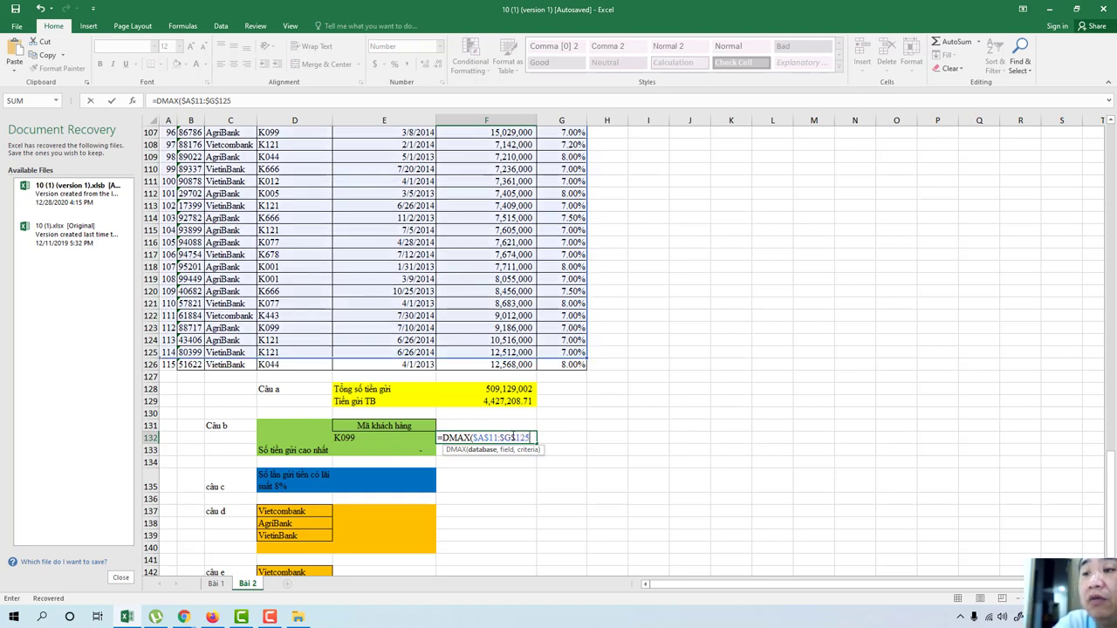
key(BackSpace)
text(6)
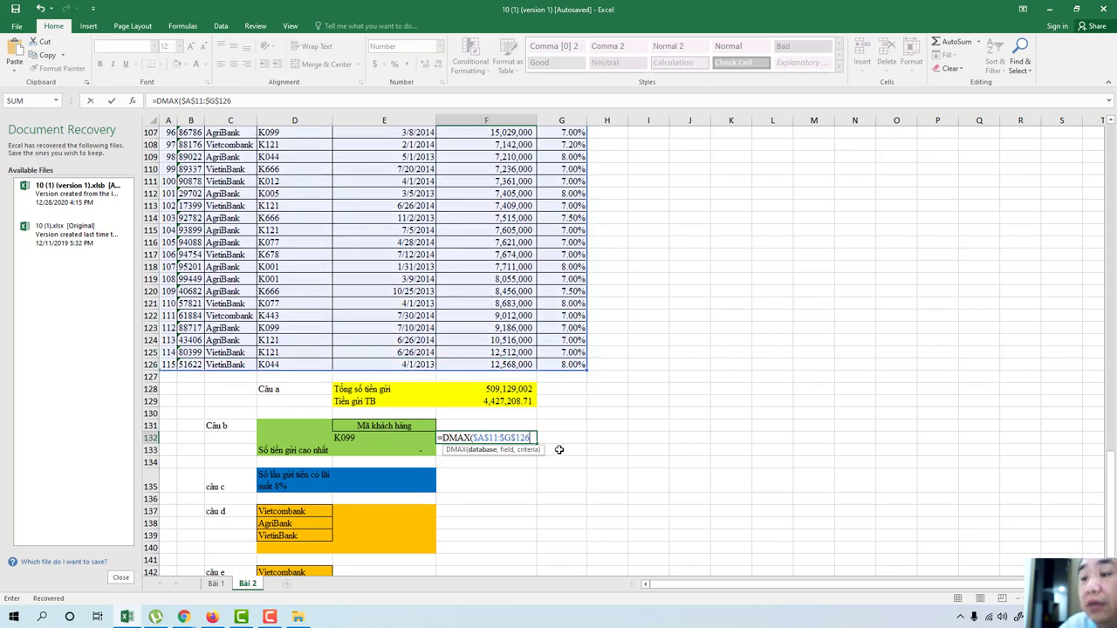
text(,)
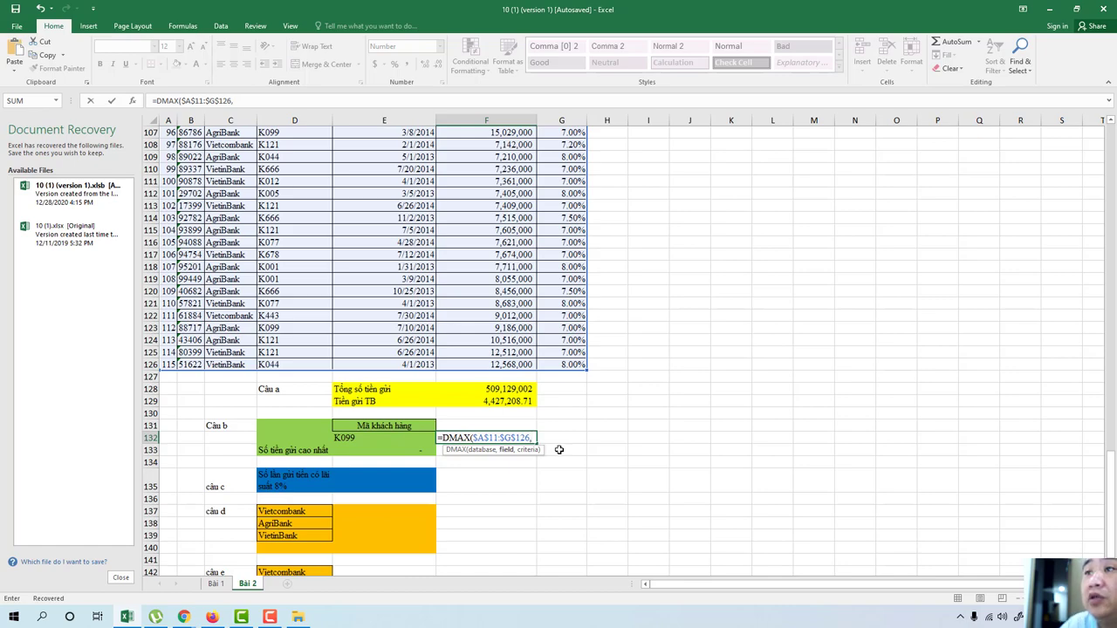
Step: Complete the Câu b DMAX with field "Số tiền gửi" and criteria $E$131:$E$132, returning 15029000
drag(1112, 462, 1103, 162)
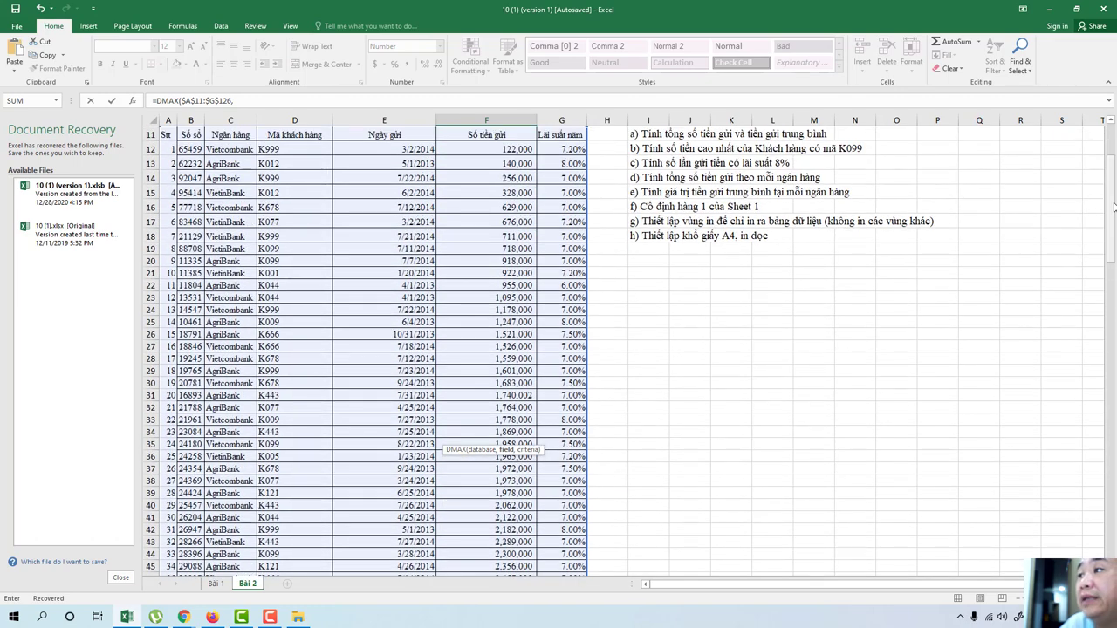
drag(1114, 206, 1110, 472)
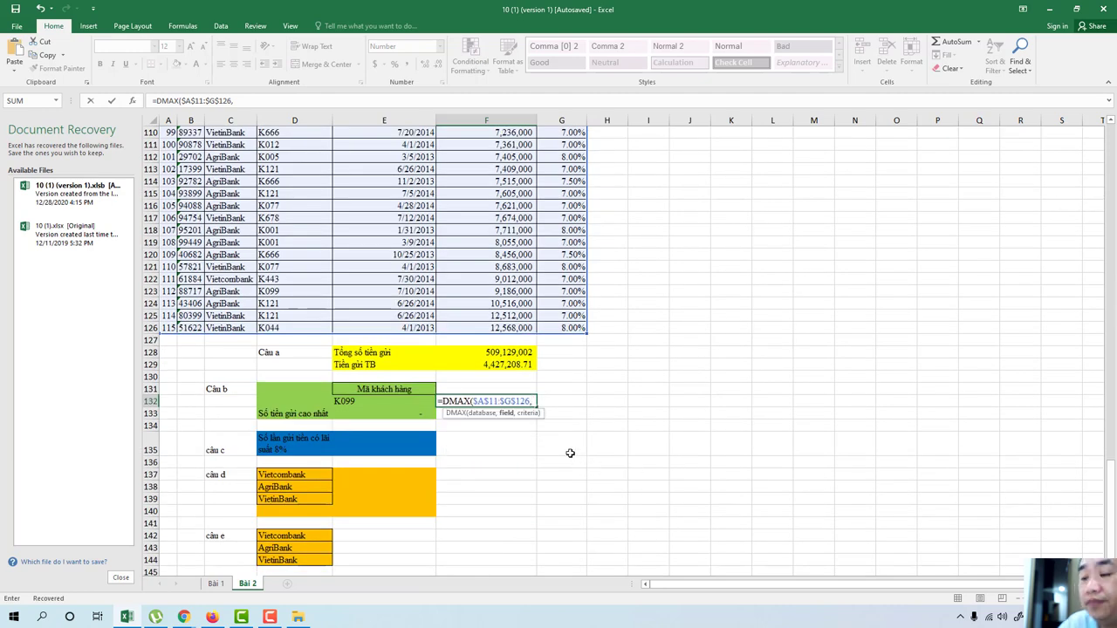
text(")
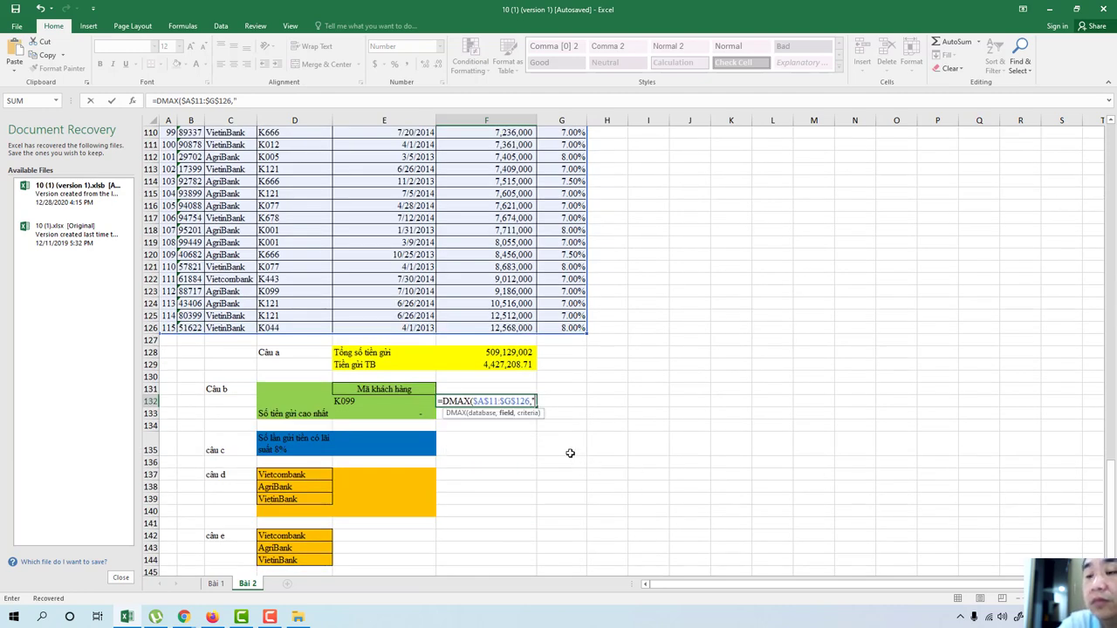
text(Số t)
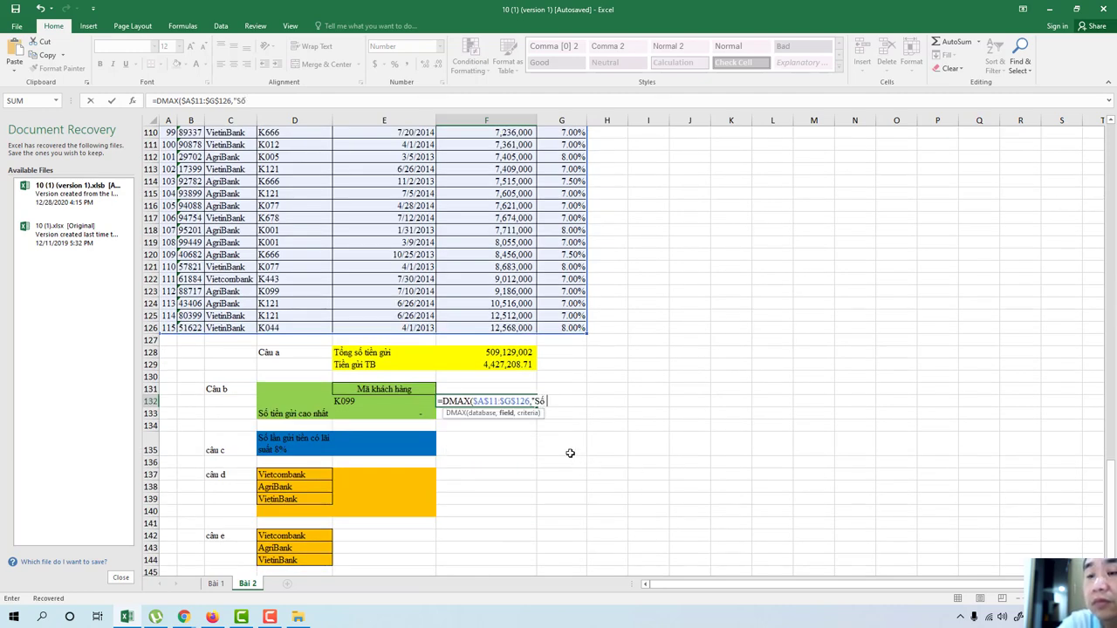
text(iền g)
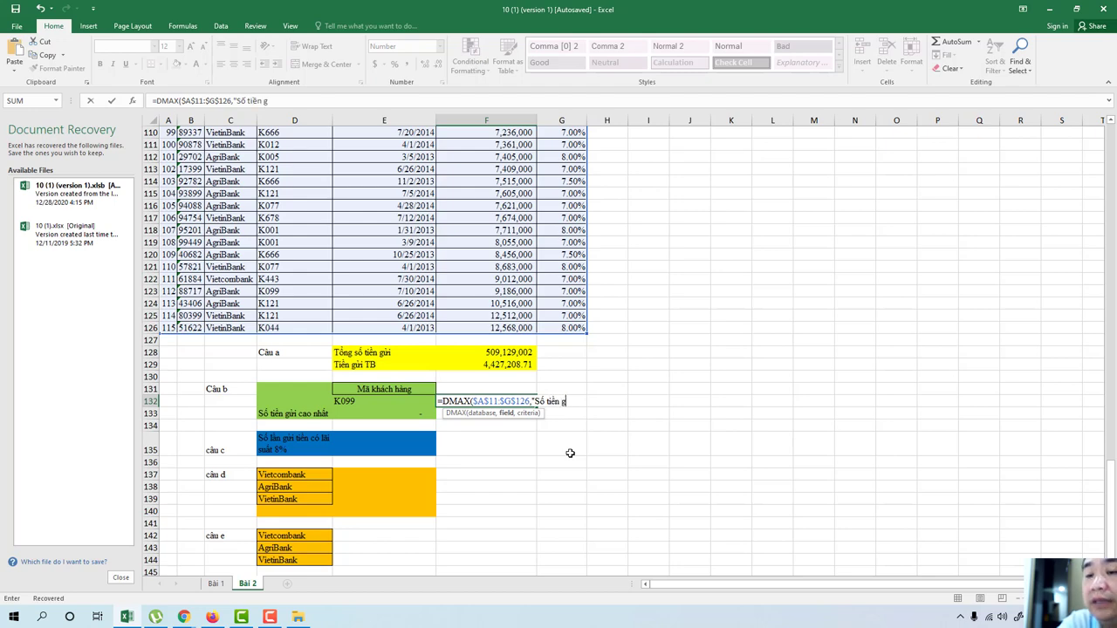
text(ưi)
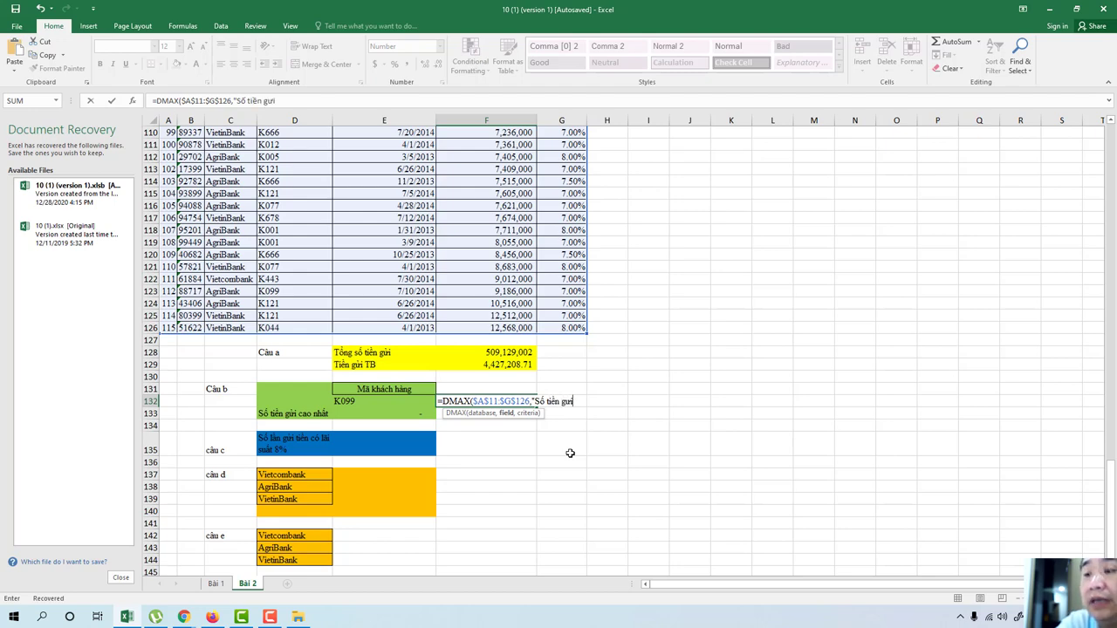
text(r)
text(")
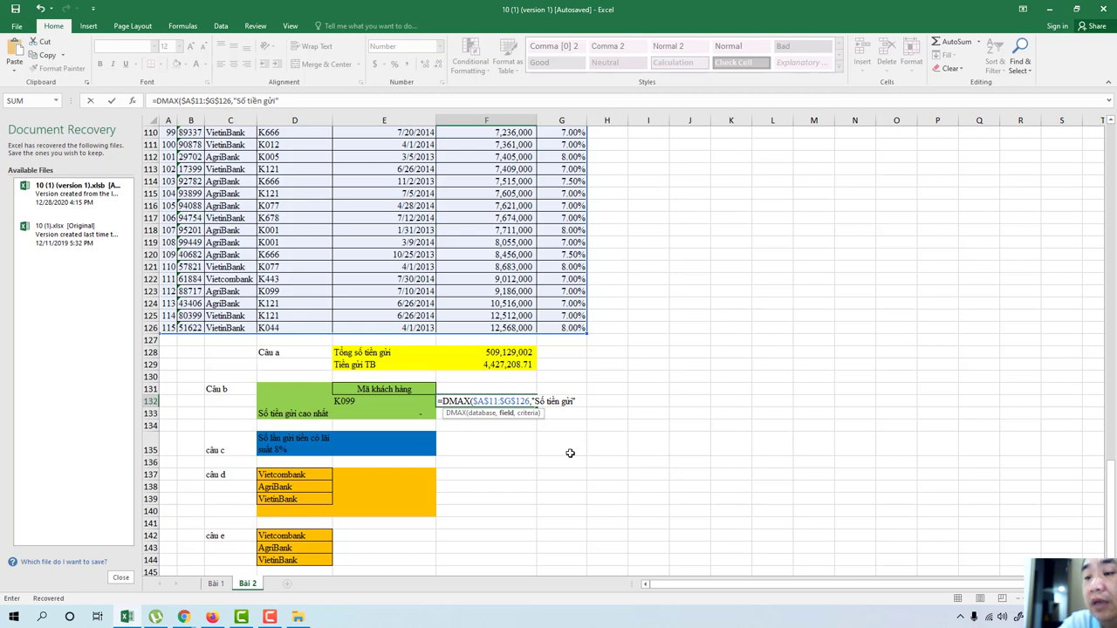
text(,)
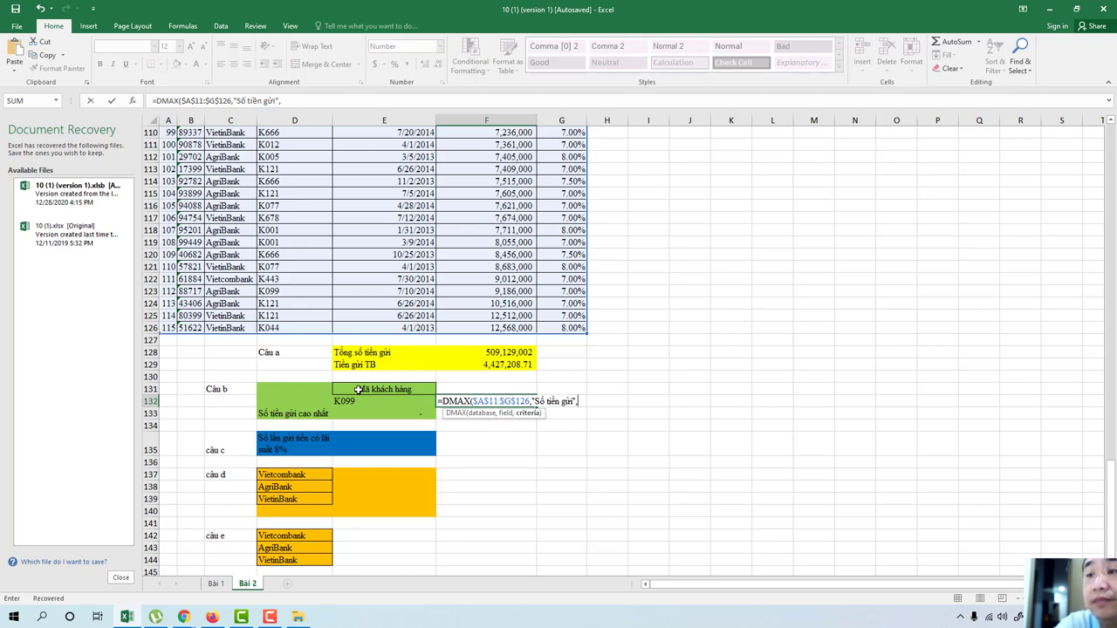
text($)
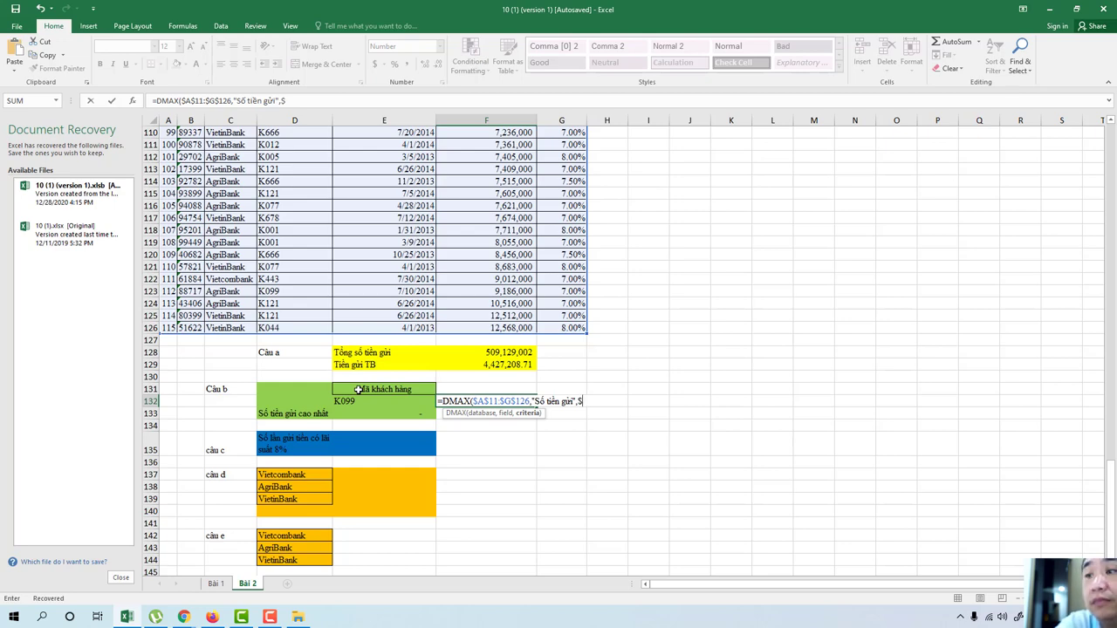
text(E:)
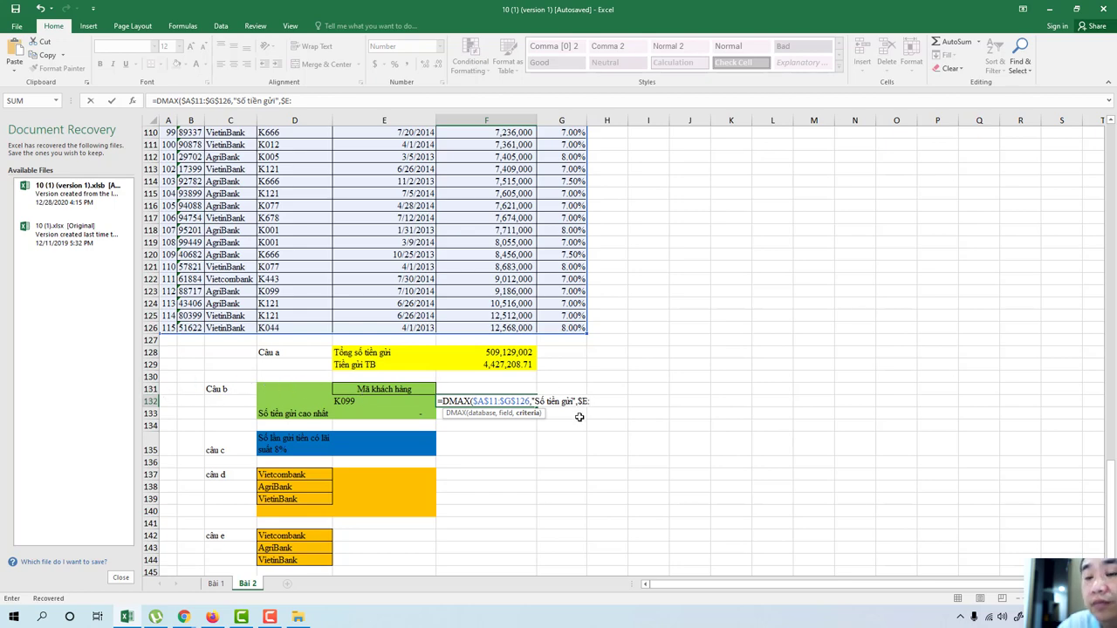
key(BackSpace)
text($)
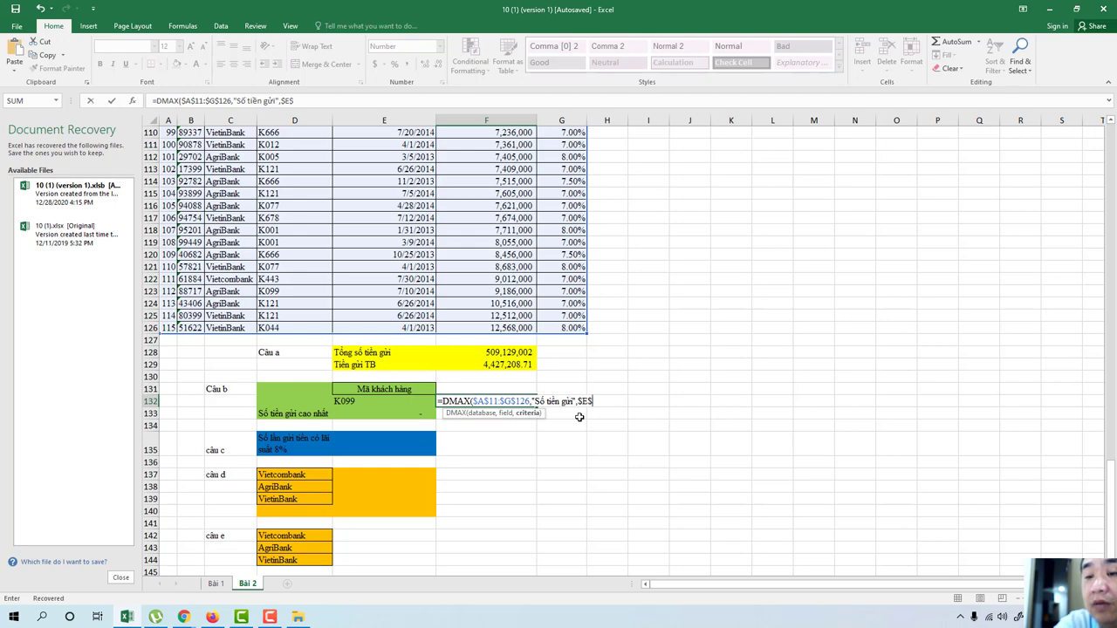
text(131:)
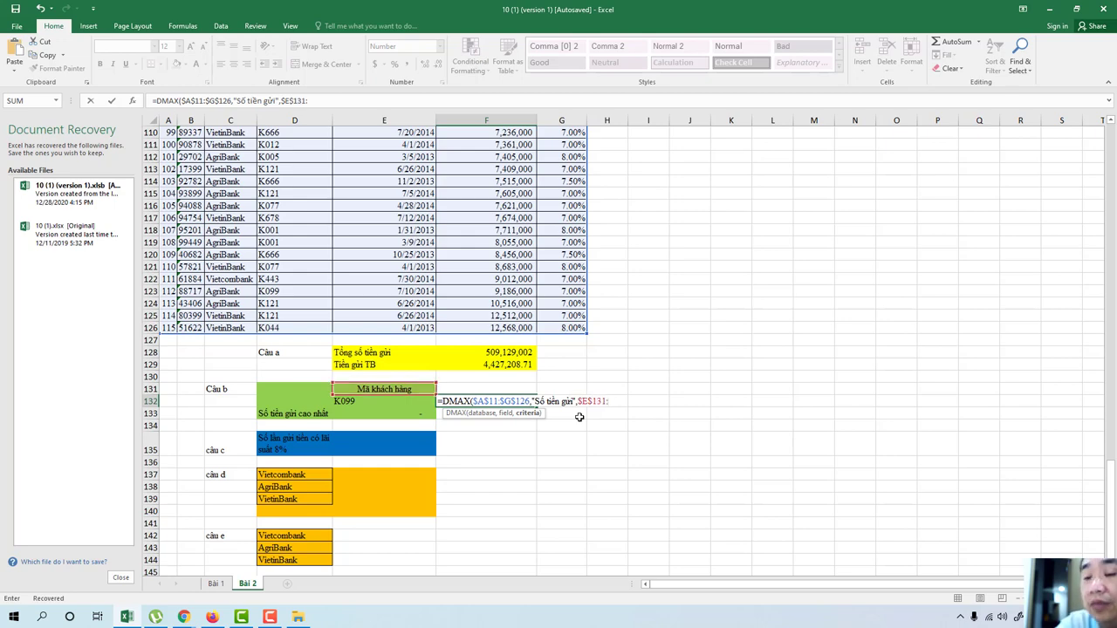
text($e)
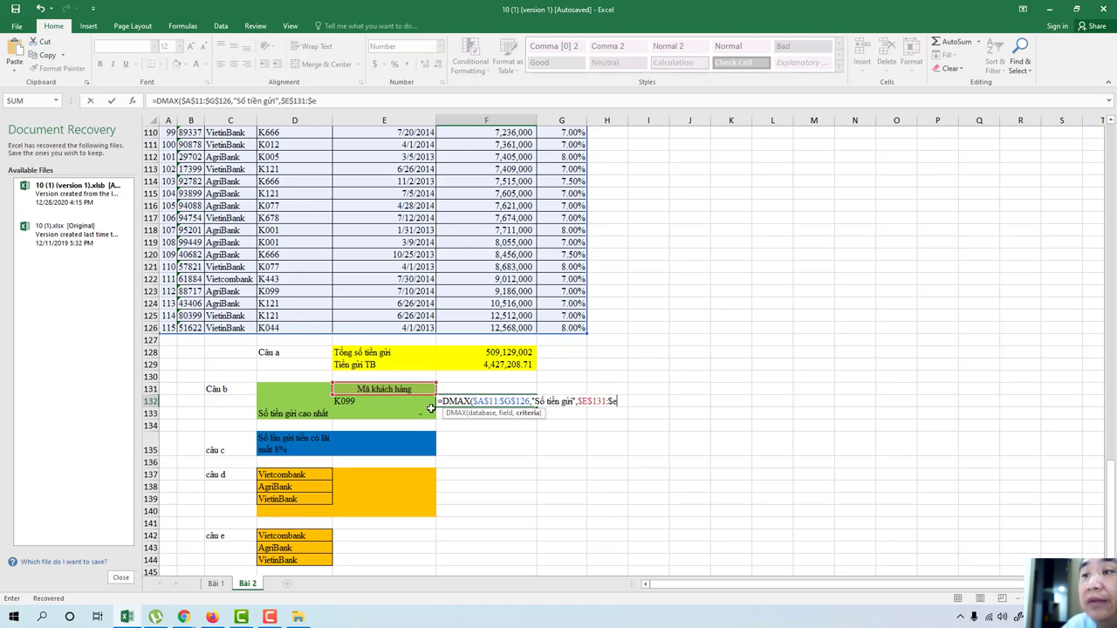
text($)
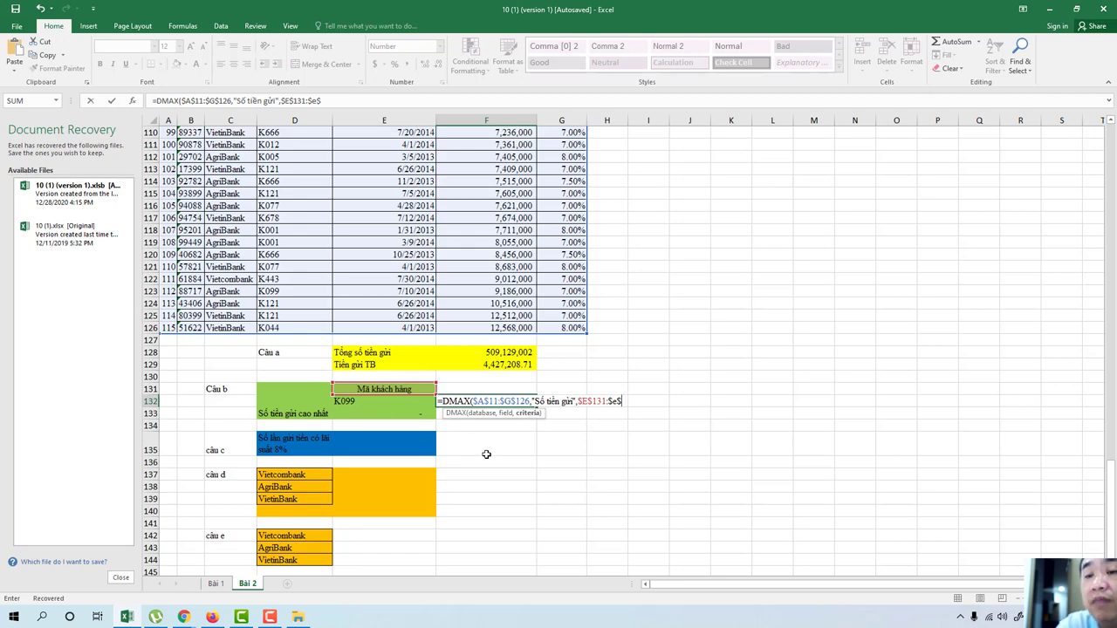
text(132)
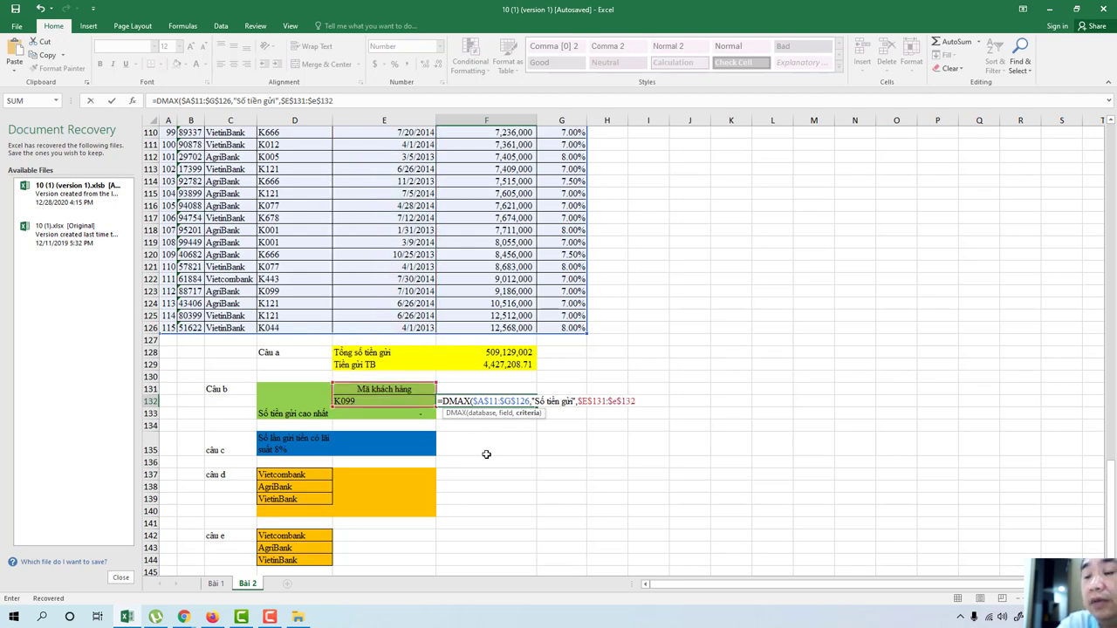
text())
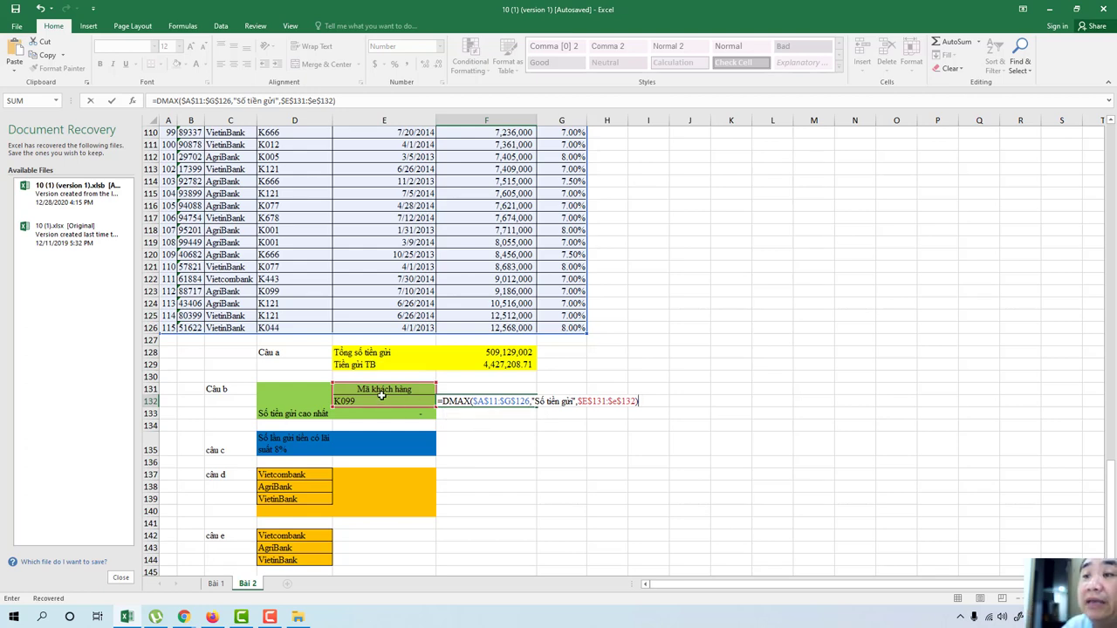
click(645, 399)
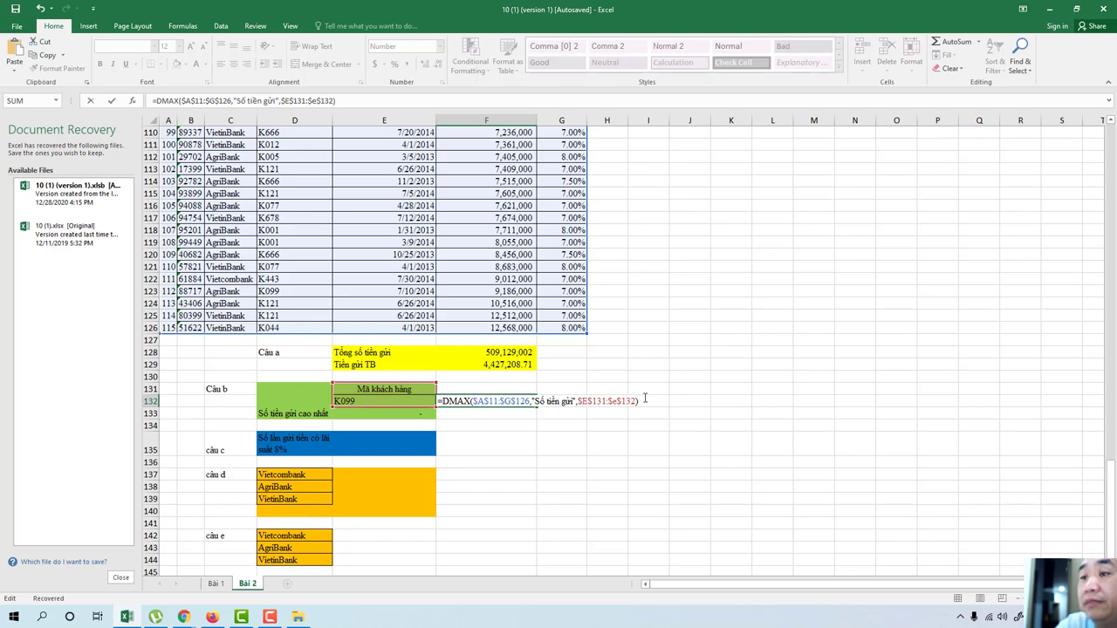
key(Return)
click(519, 401)
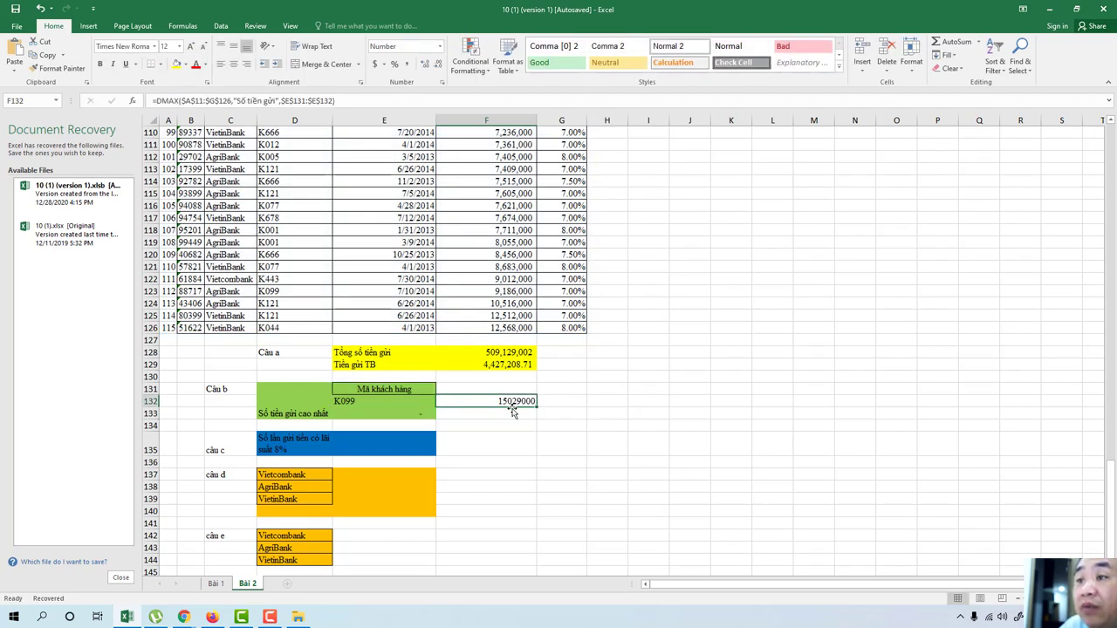
scroll(523, 297, up, 3)
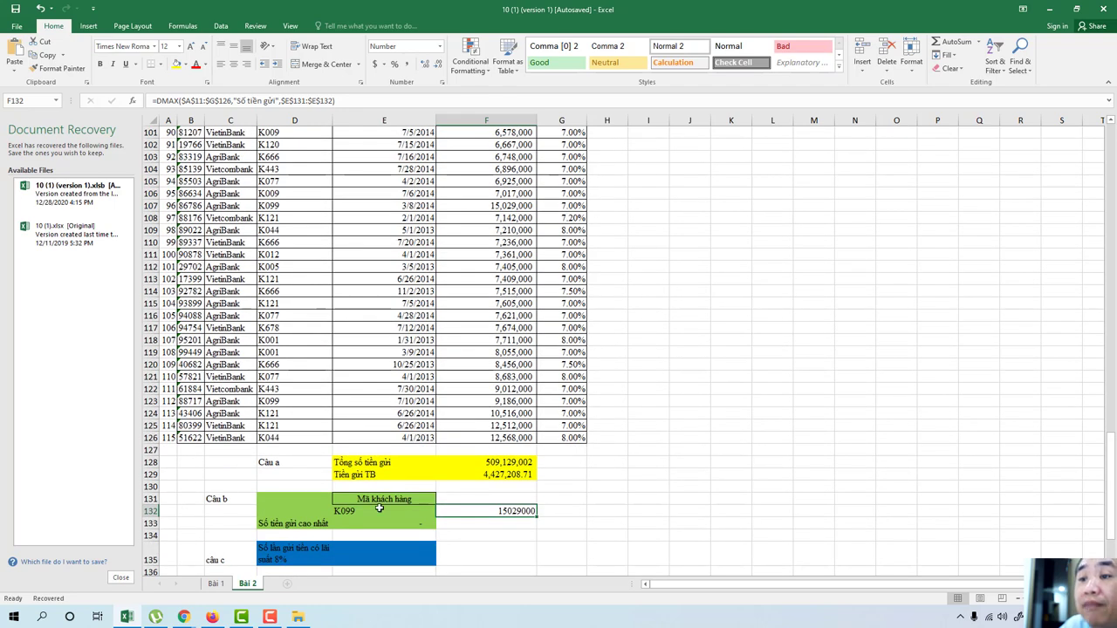
scroll(480, 339, up, 3)
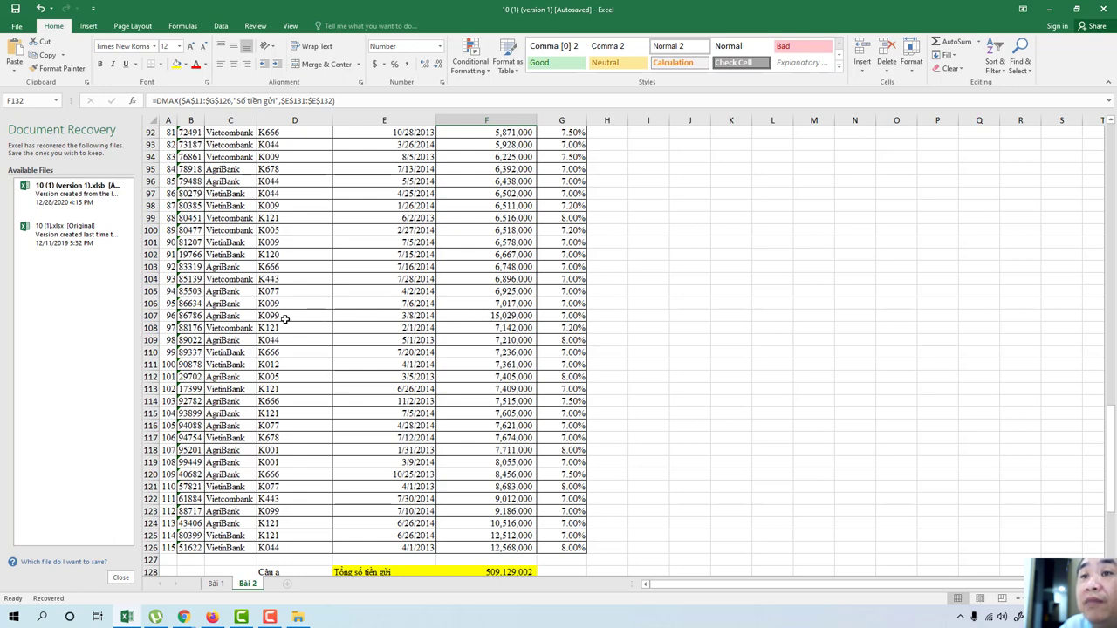
scroll(515, 349, down, 5)
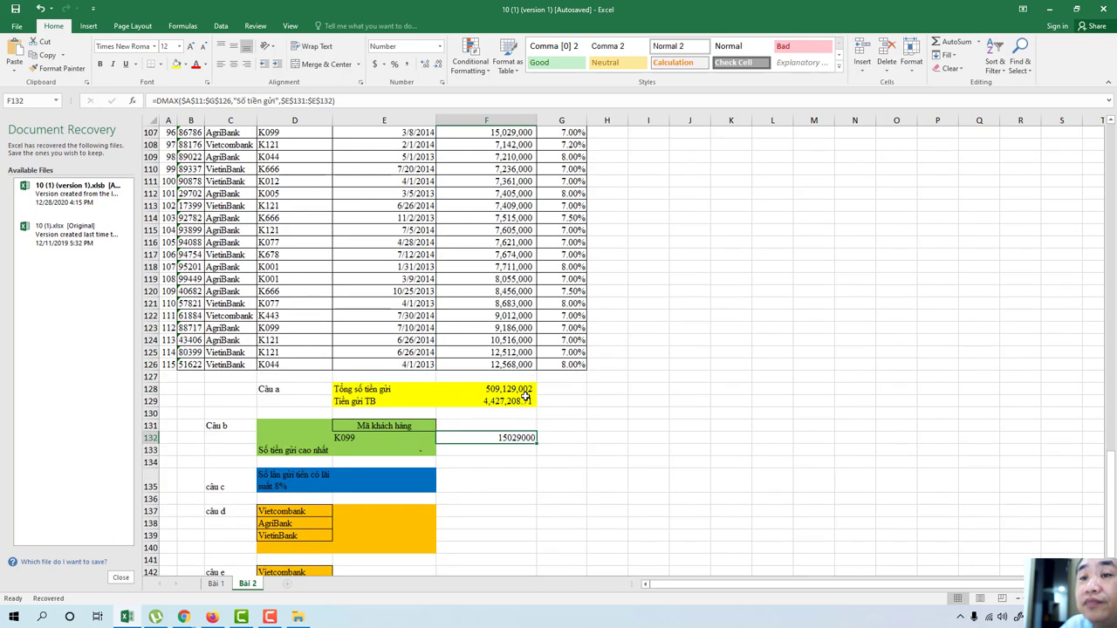
scroll(525, 395, down, 2)
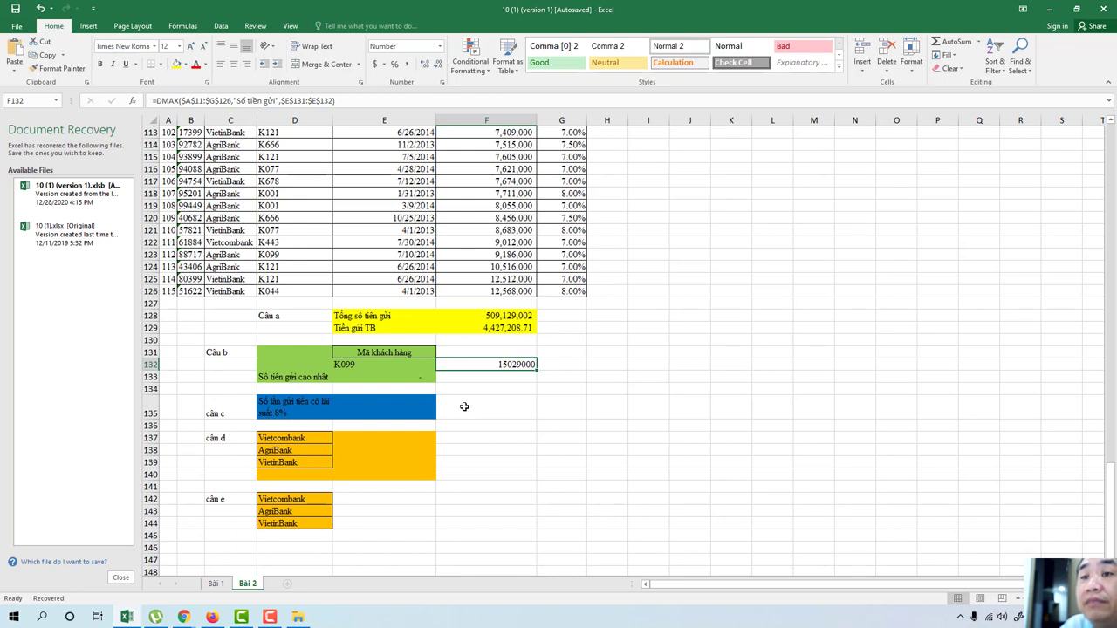
scroll(471, 339, up, 7)
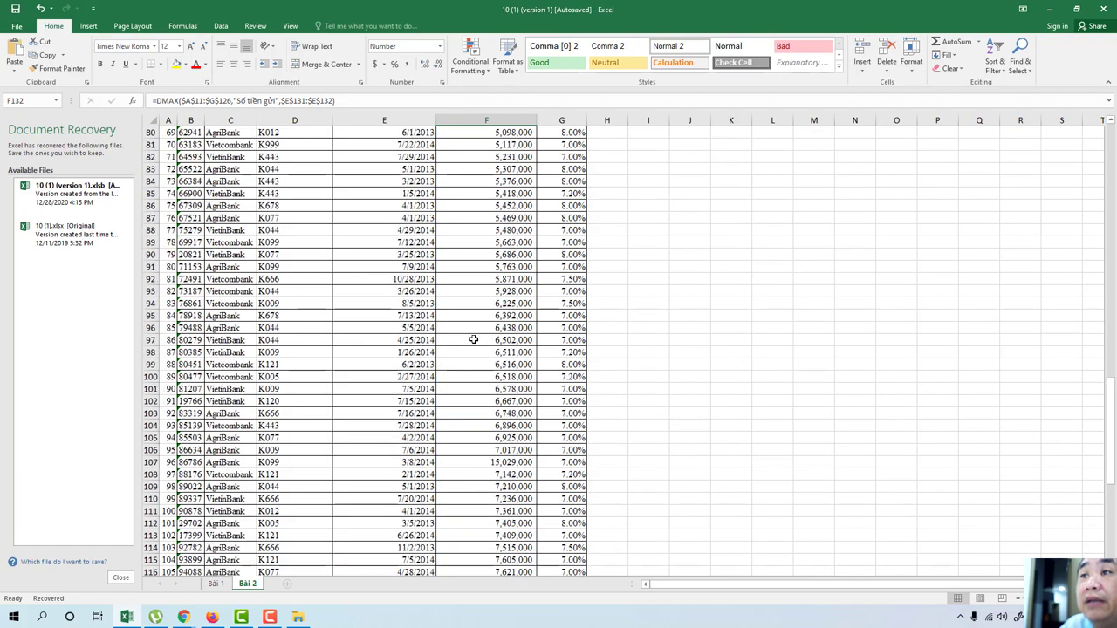
scroll(477, 344, up, 11)
scroll(477, 343, up, 12)
scroll(478, 345, up, 4)
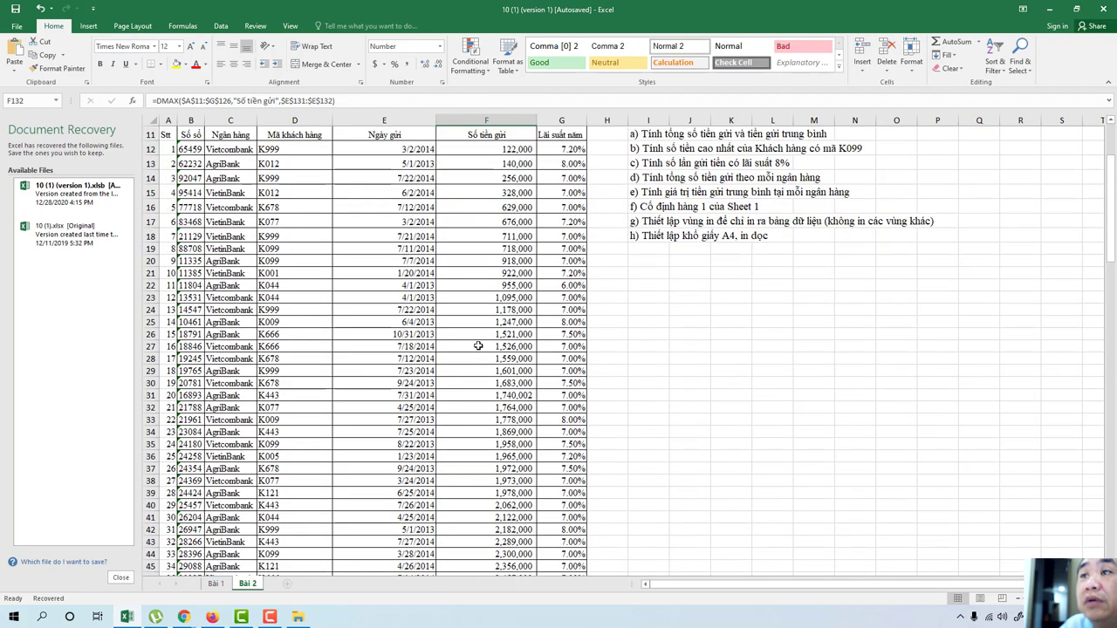
scroll(478, 346, down, 7)
scroll(479, 344, down, 7)
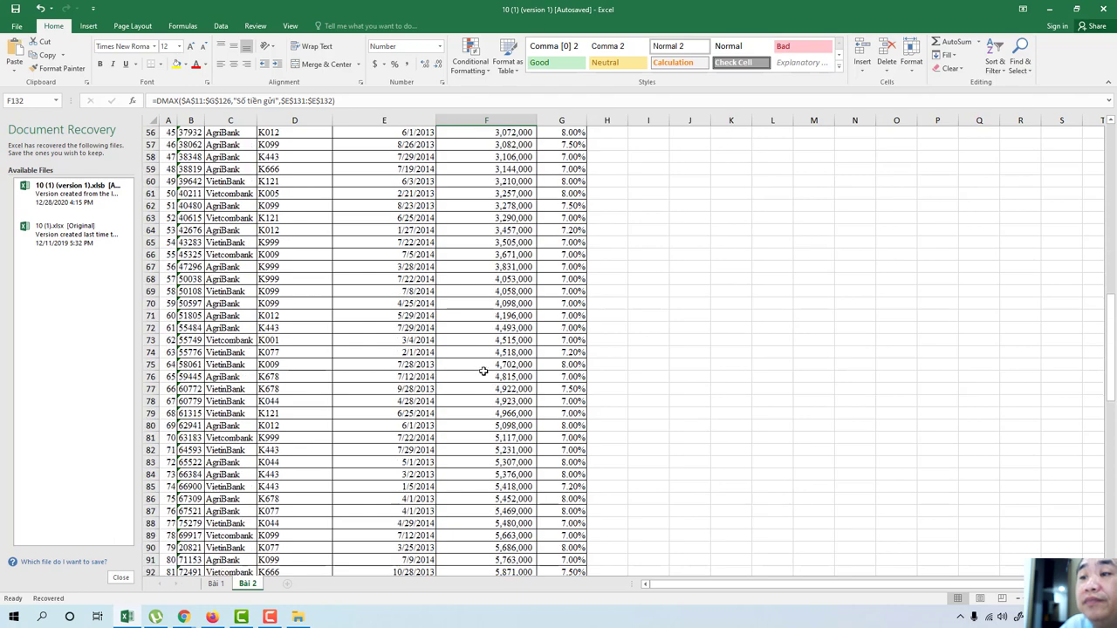
scroll(483, 370, down, 12)
scroll(487, 374, down, 7)
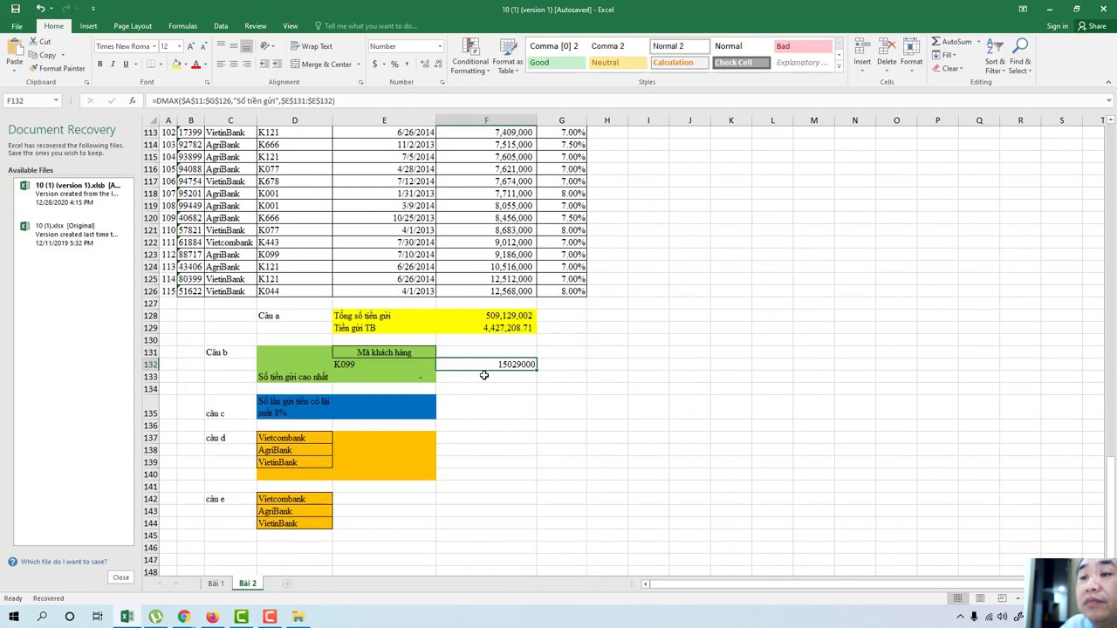
Step: Start a DCOUNT in F135 with the absolute database range $A$11:$G$126
click(454, 409)
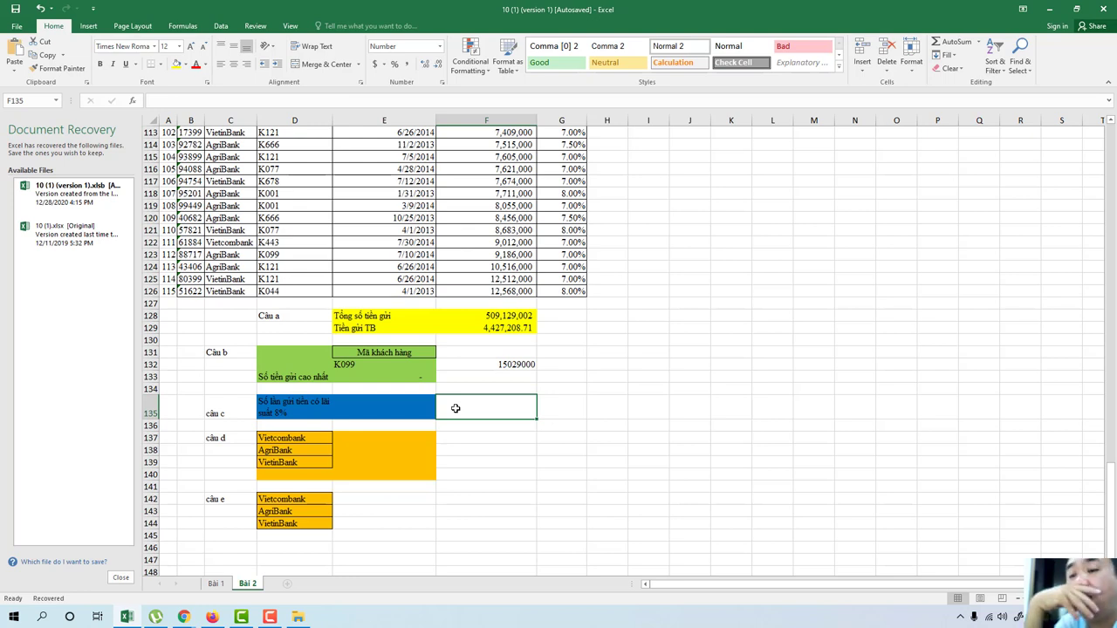
text(D)
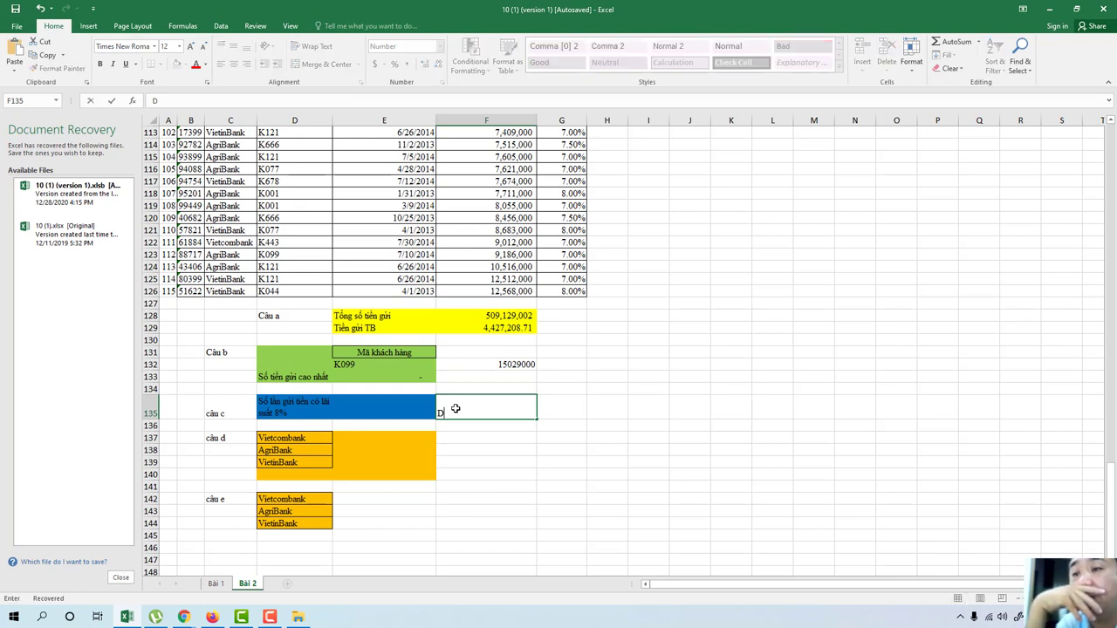
text(CO)
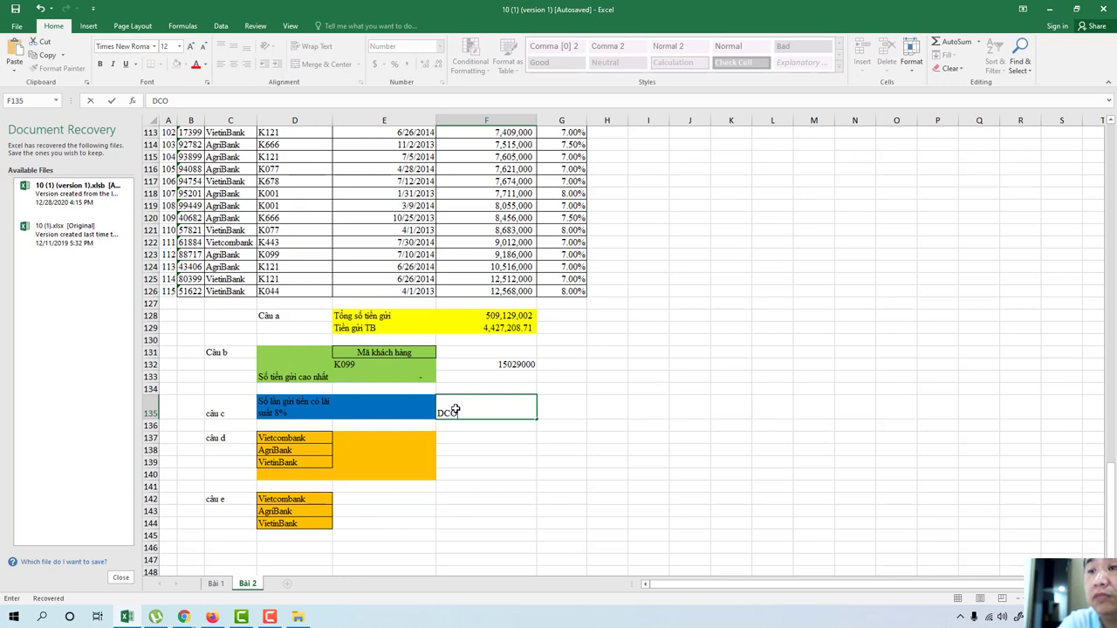
text(U)
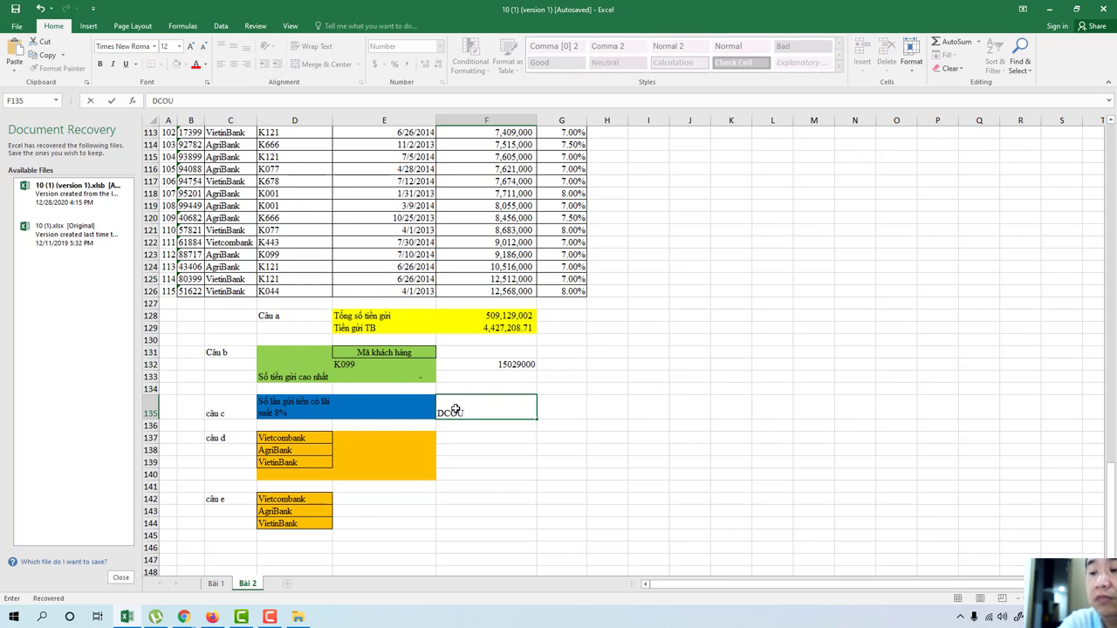
key(BackSpace)
key(BackSpace)
key(BackSpace)
key(BackSpace)
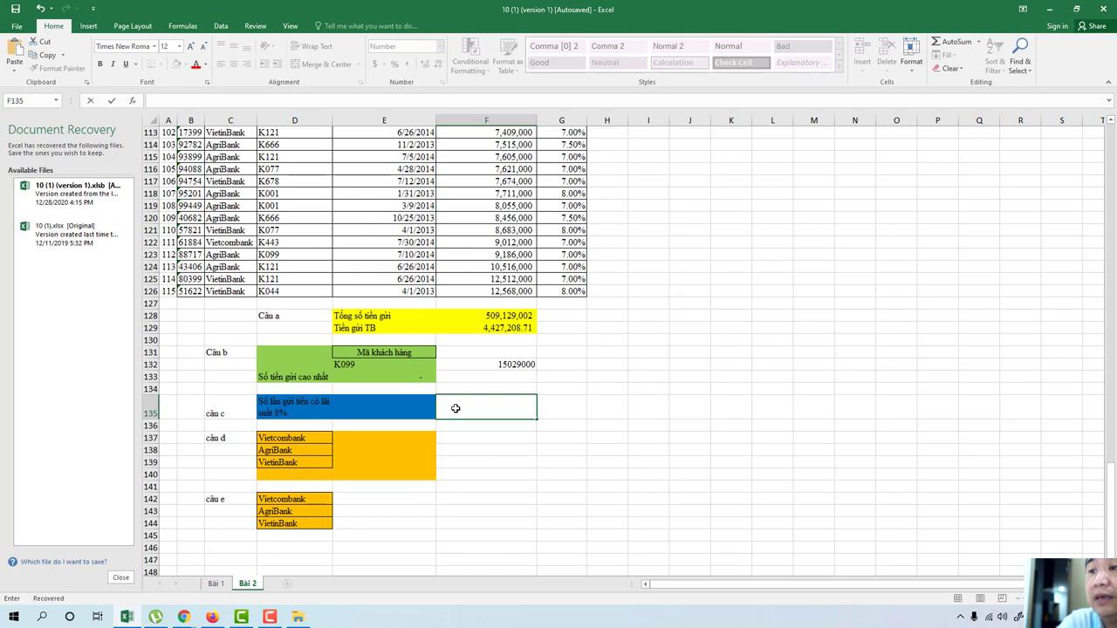
text(=DC)
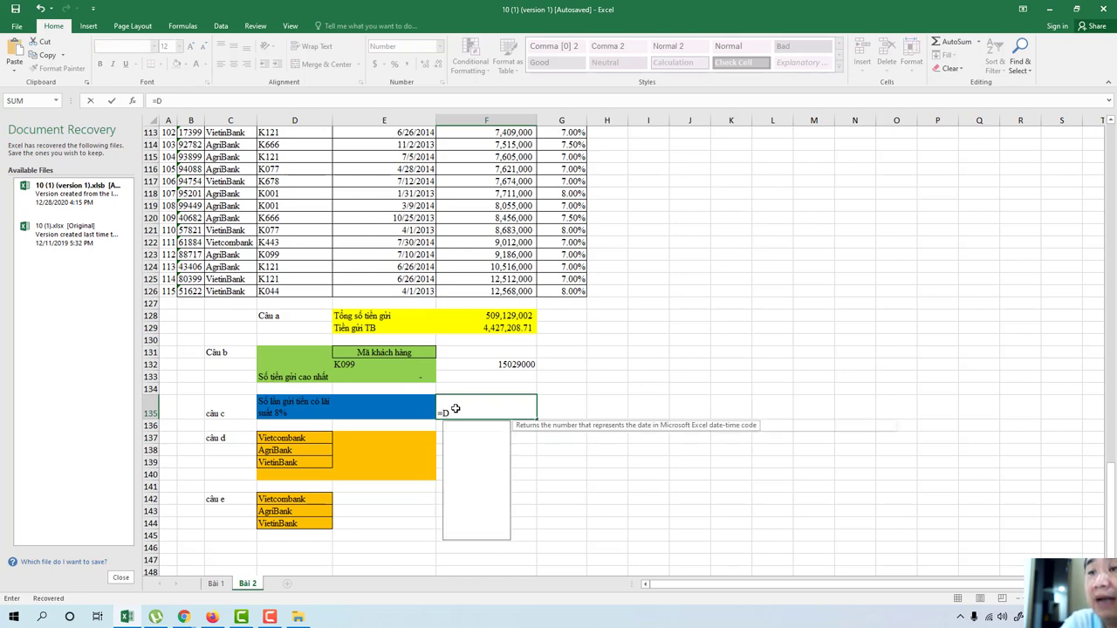
text(OUN)
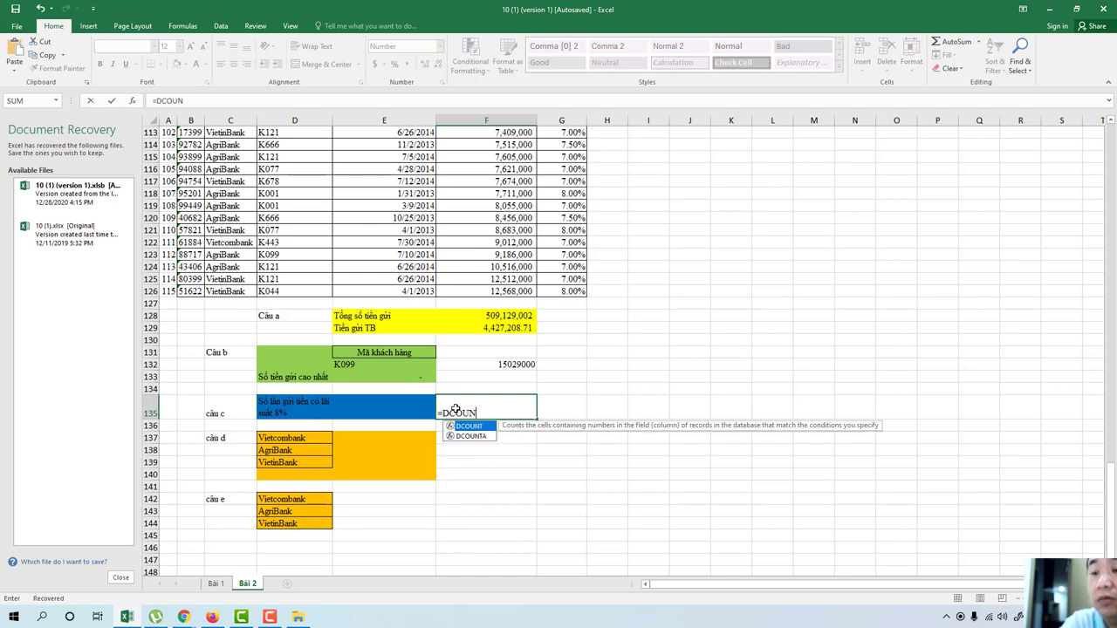
text(T)
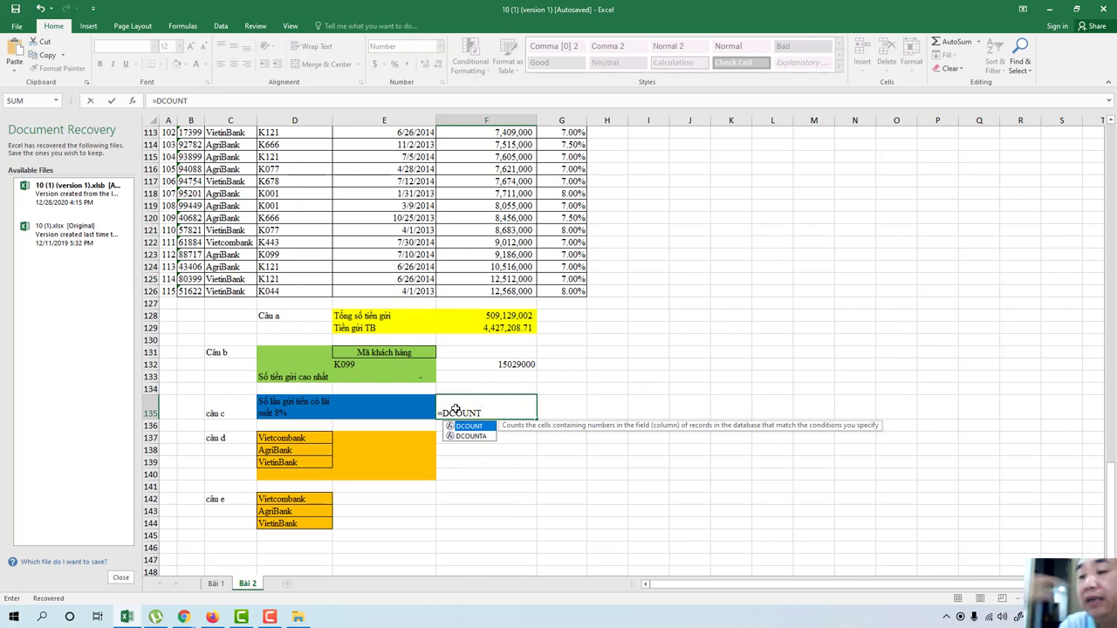
text(()
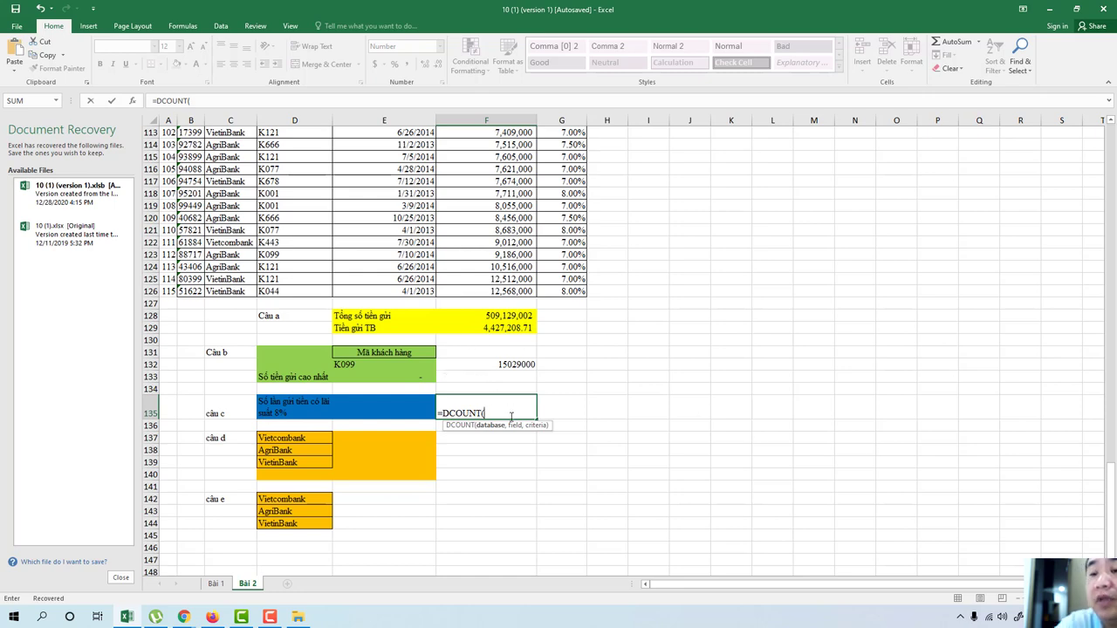
text($A)
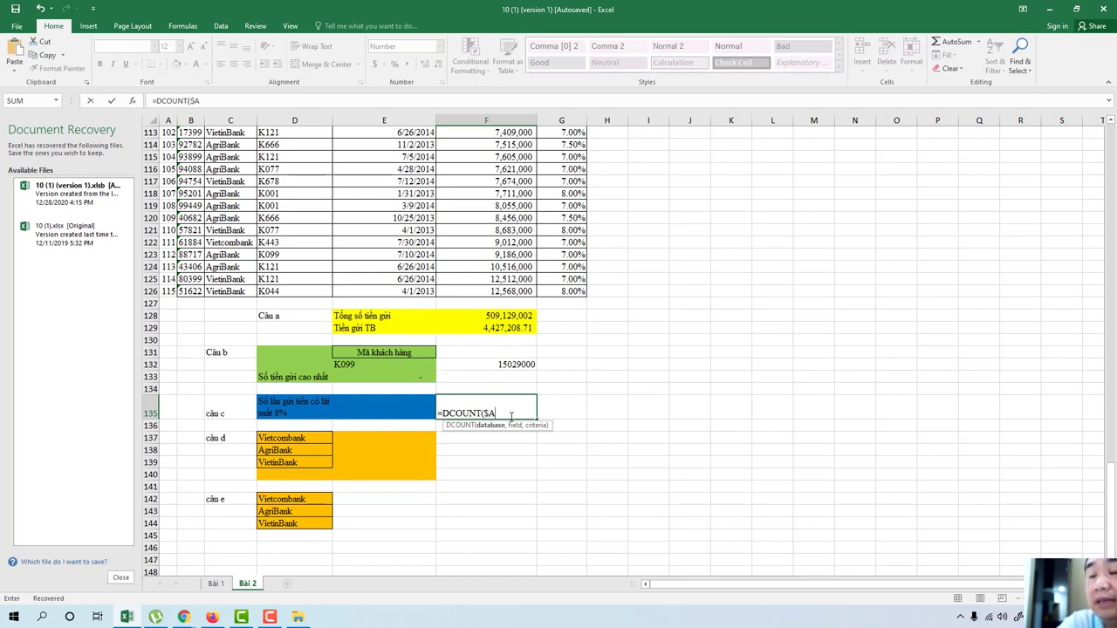
text($11)
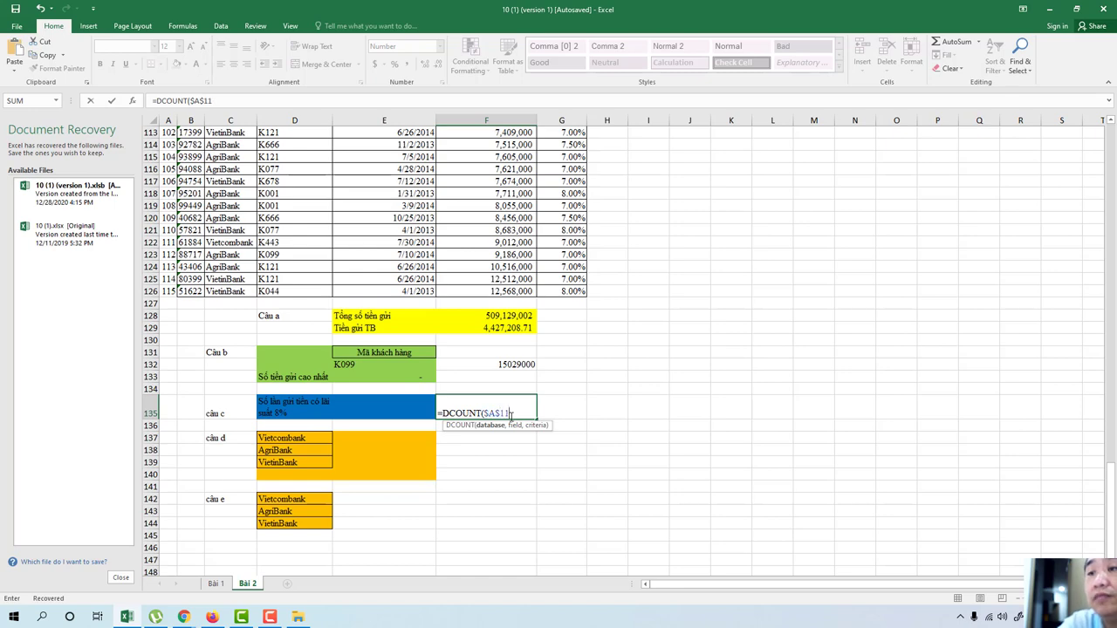
text(:)
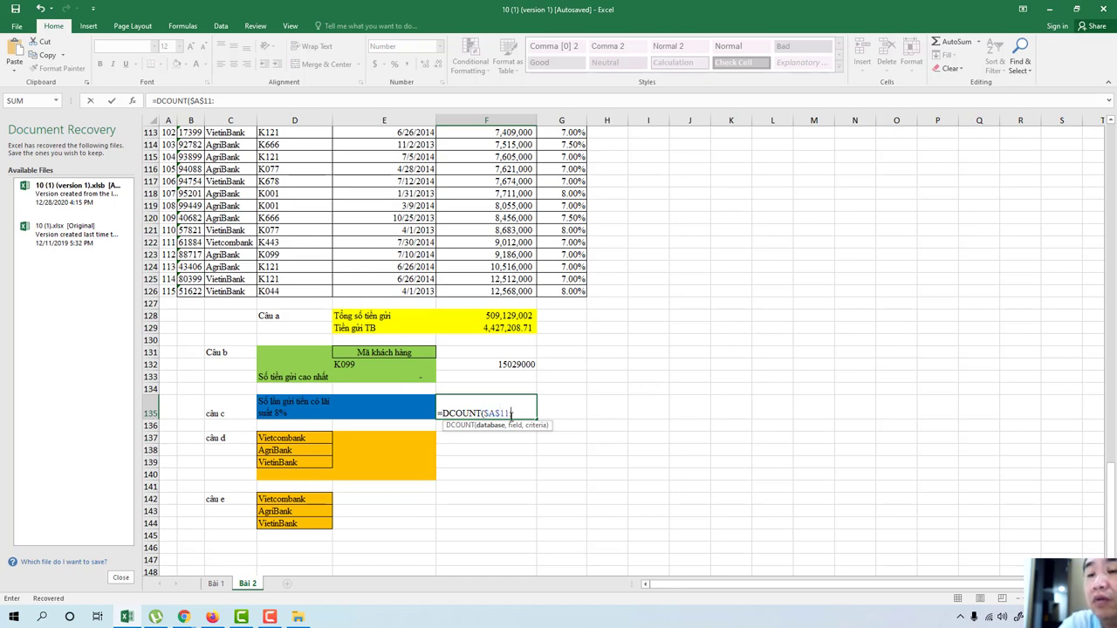
text($G)
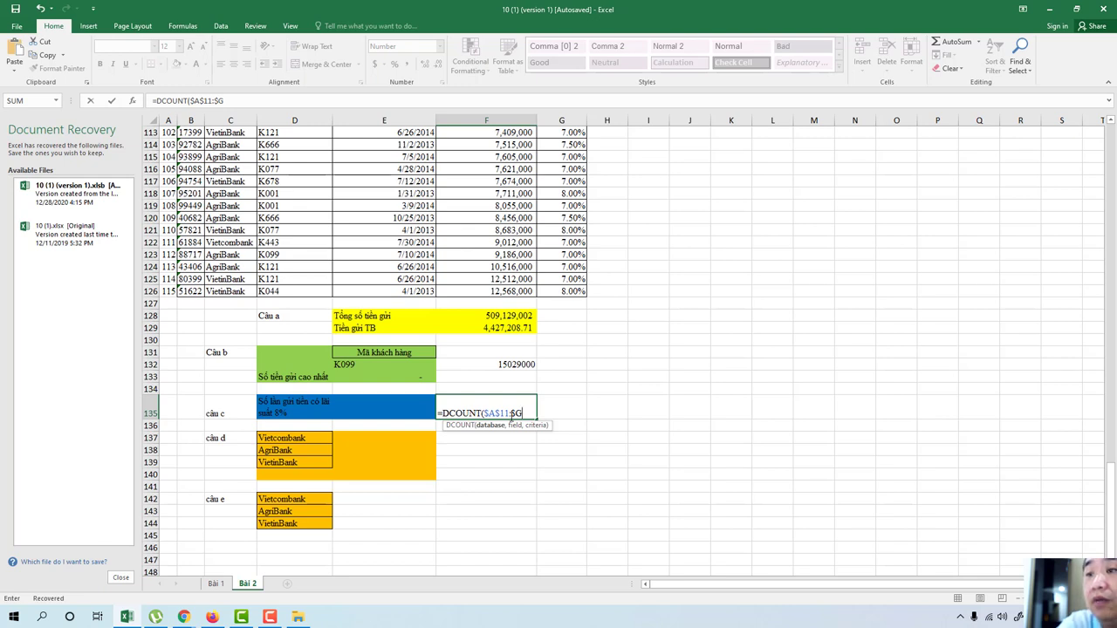
text($)
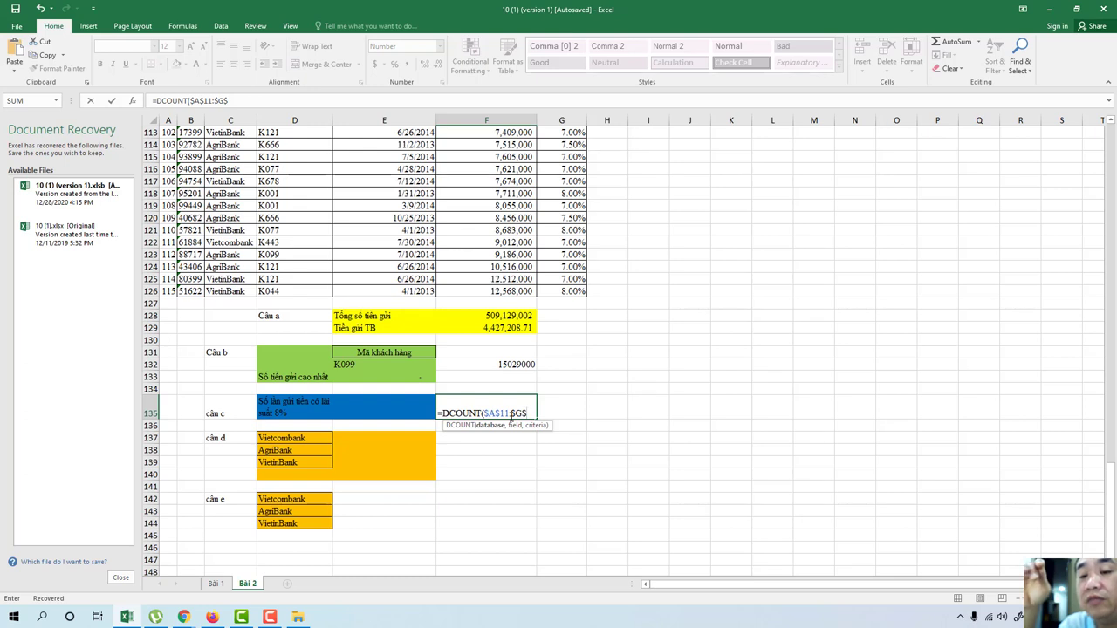
text(126)
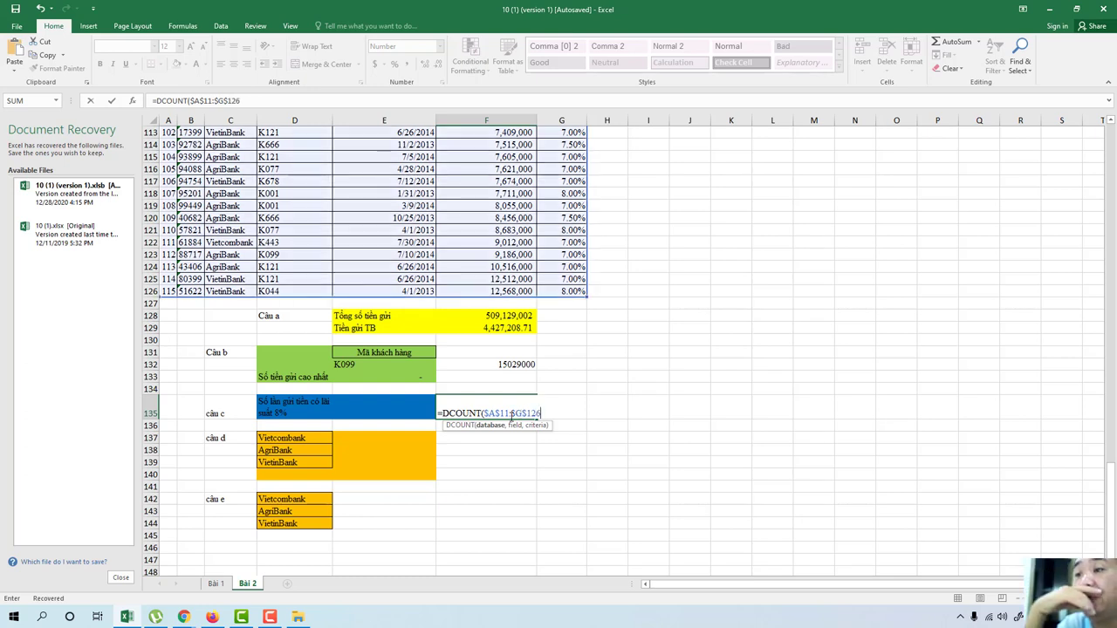
text(,)
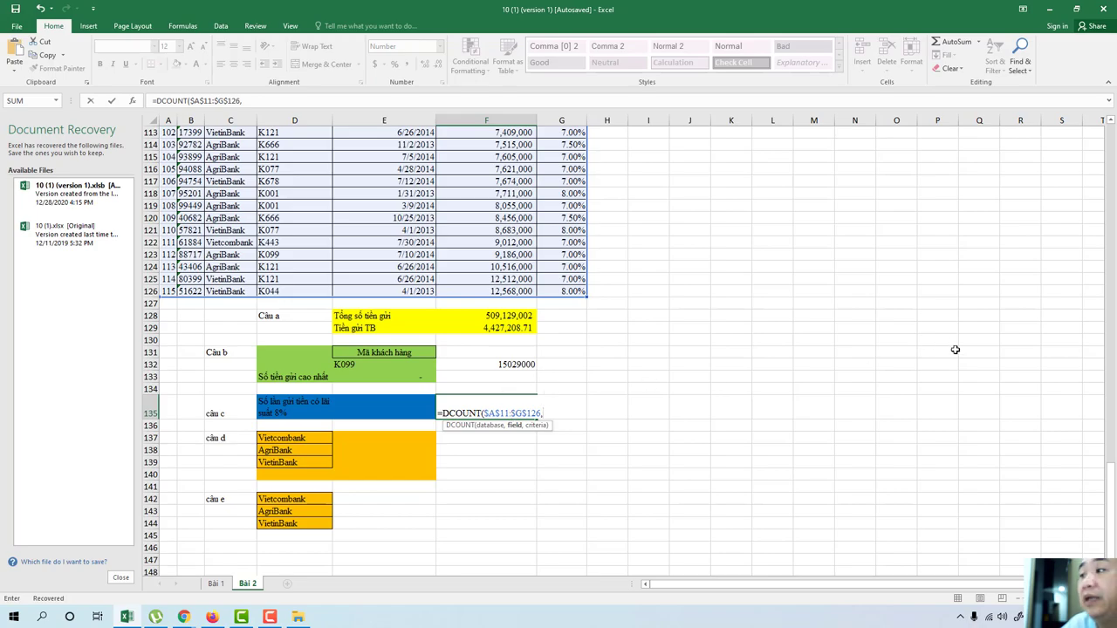
Step: Add "Lãi suất năm" as the DCOUNT field argument
mouse_move(1111, 463)
mouse_down()
mouse_move(1111, 476)
mouse_move(1112, 153)
mouse_up()
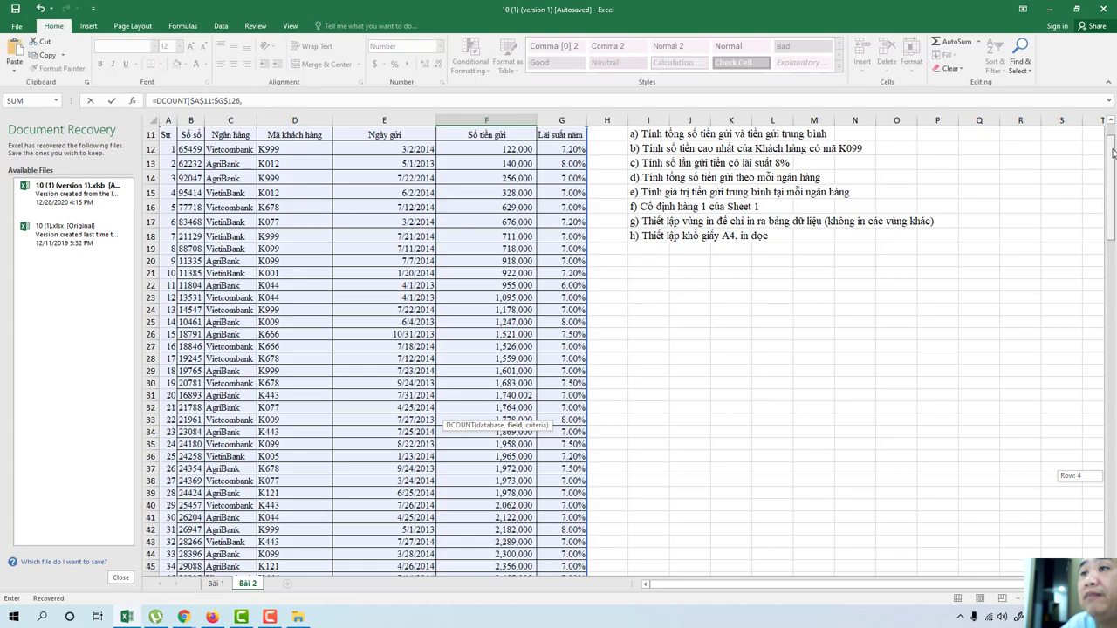
mouse_move(1112, 153)
mouse_down()
mouse_move(1101, 159)
mouse_move(1105, 489)
mouse_up()
text("l)
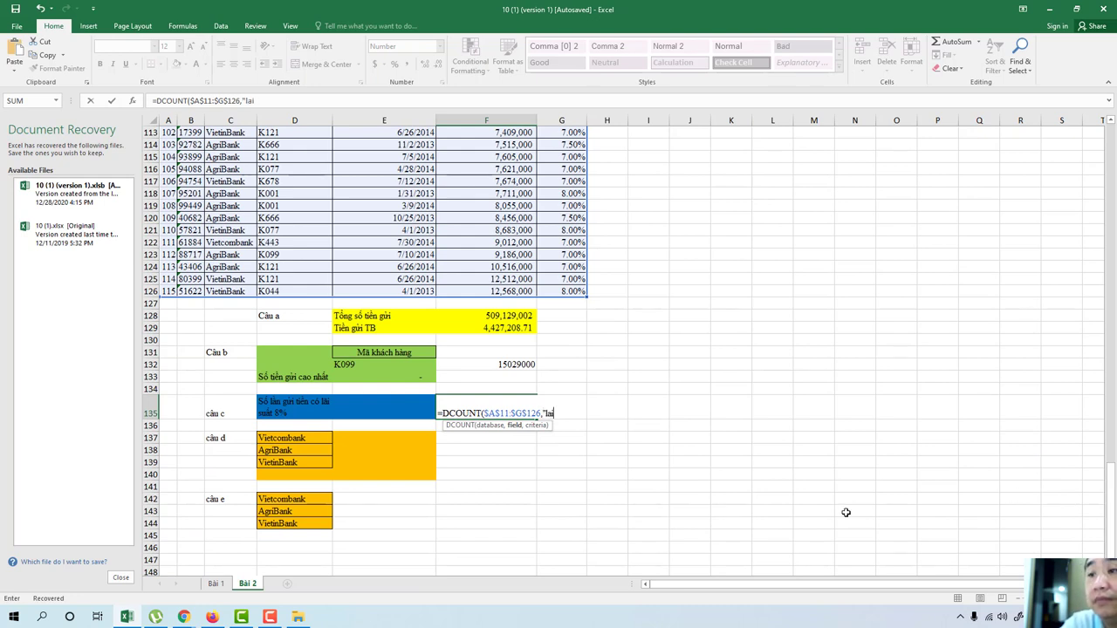
text(ai)
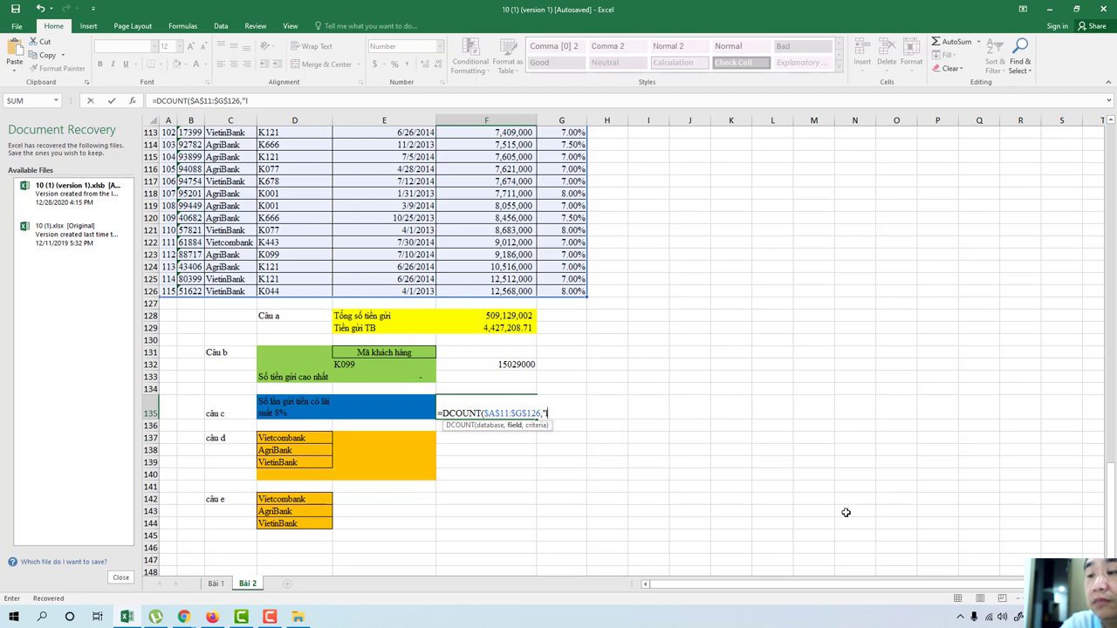
text(LA)
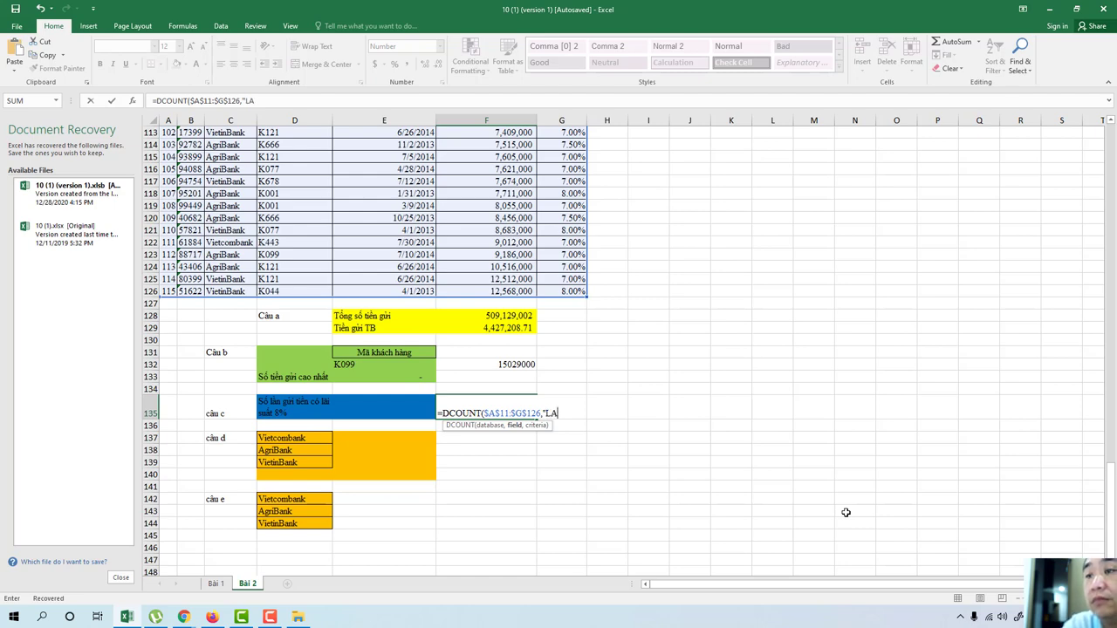
text(I)
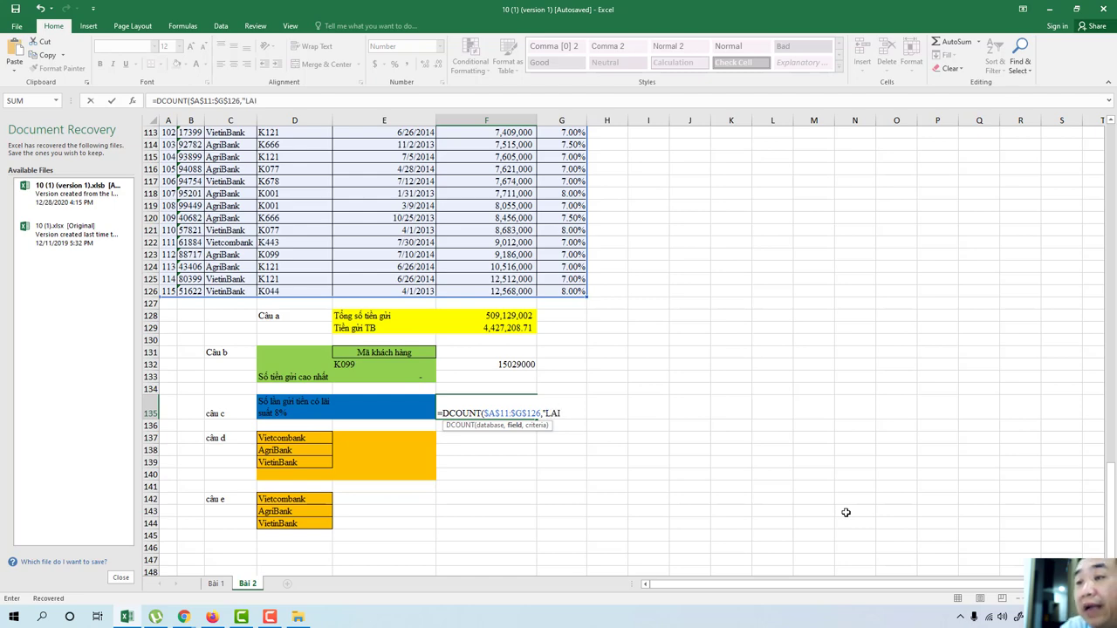
key(BackSpace)
key(BackSpace)
key(BackSpace)
text(L)
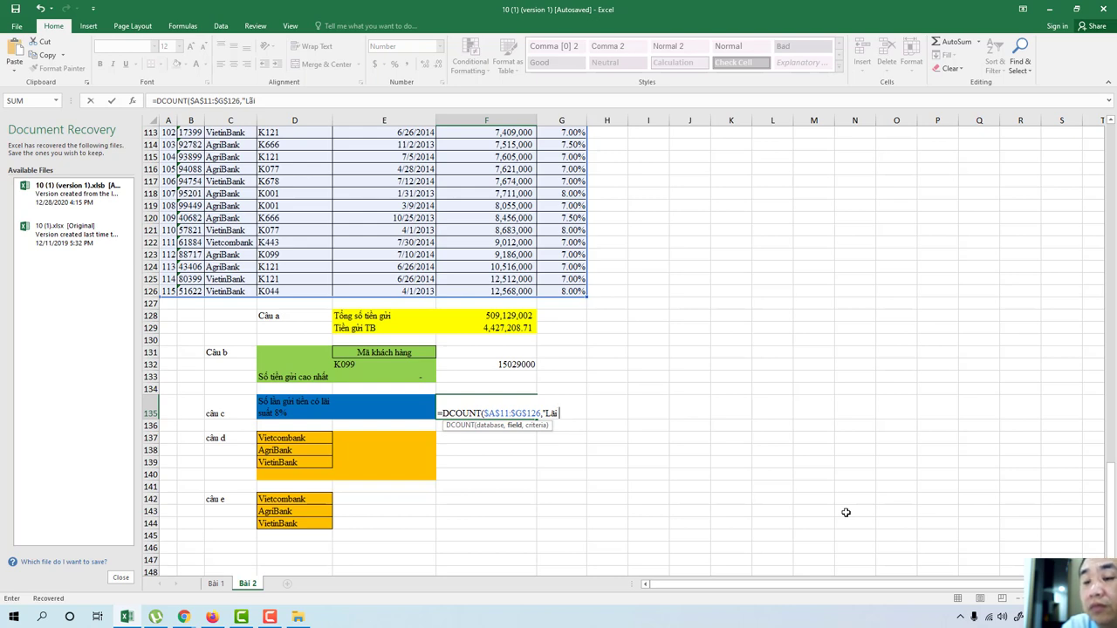
text(sua)
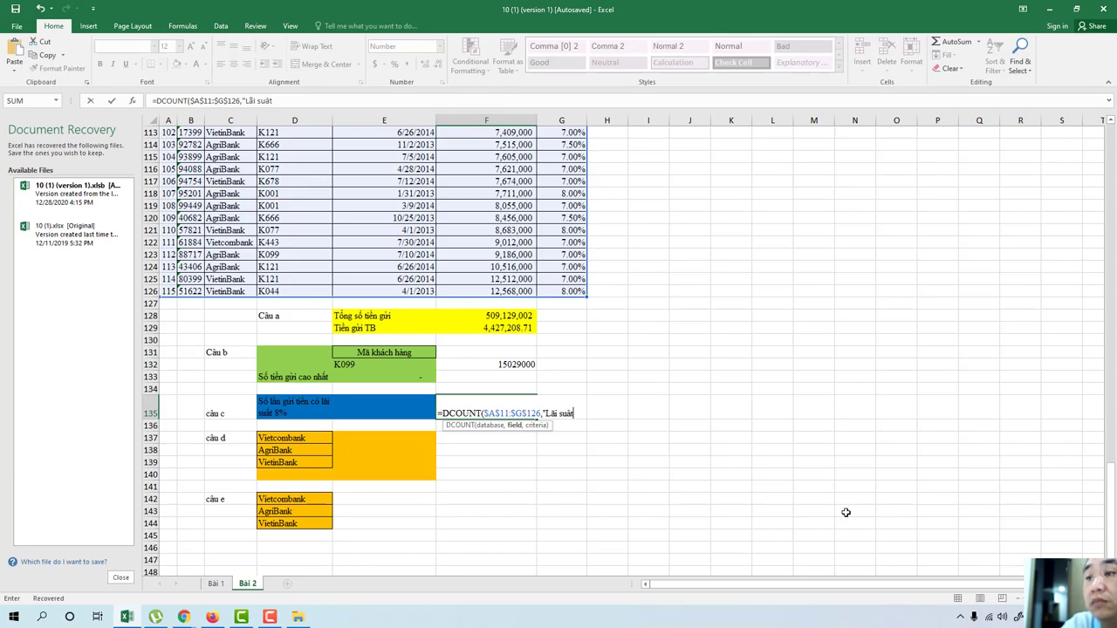
drag(1099, 486, 1106, 160)
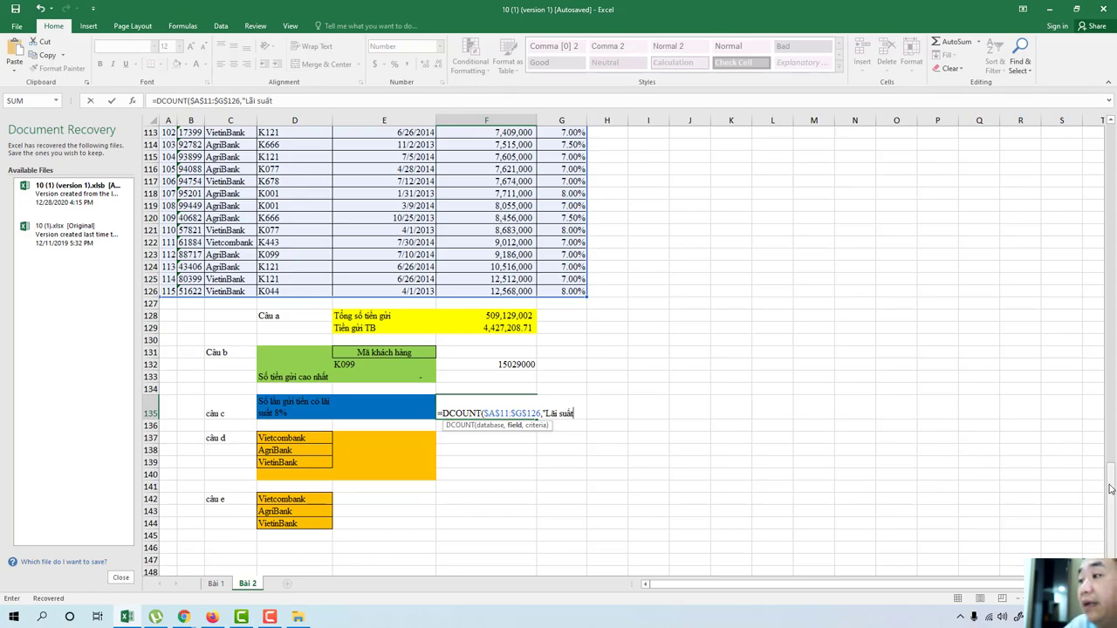
scroll(662, 471, down, 12)
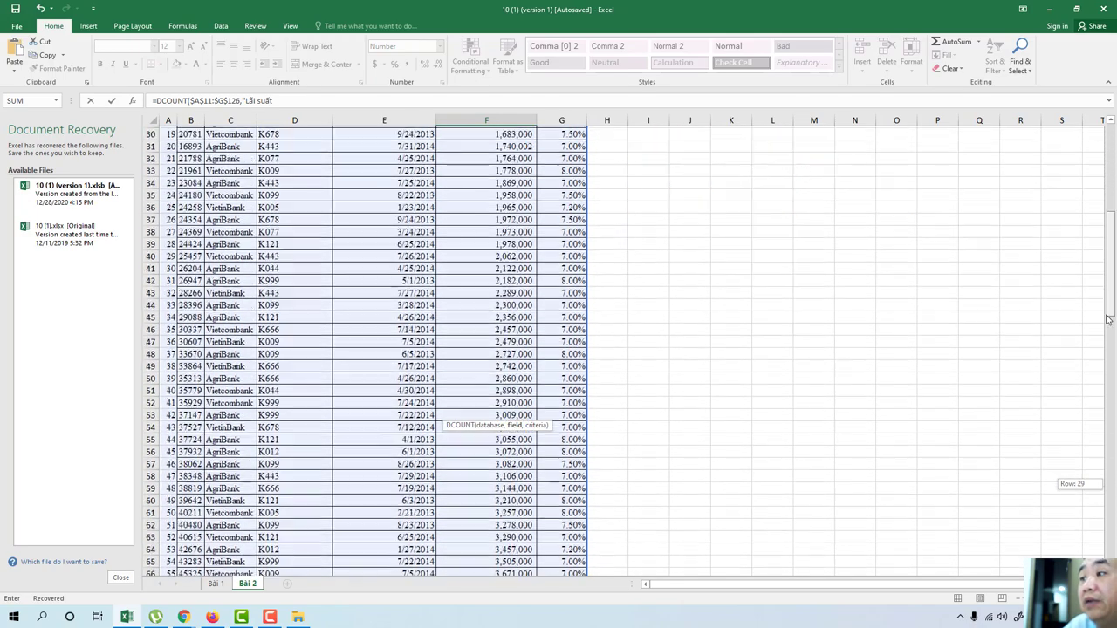
scroll(662, 471, down, 18)
scroll(663, 471, down, 3)
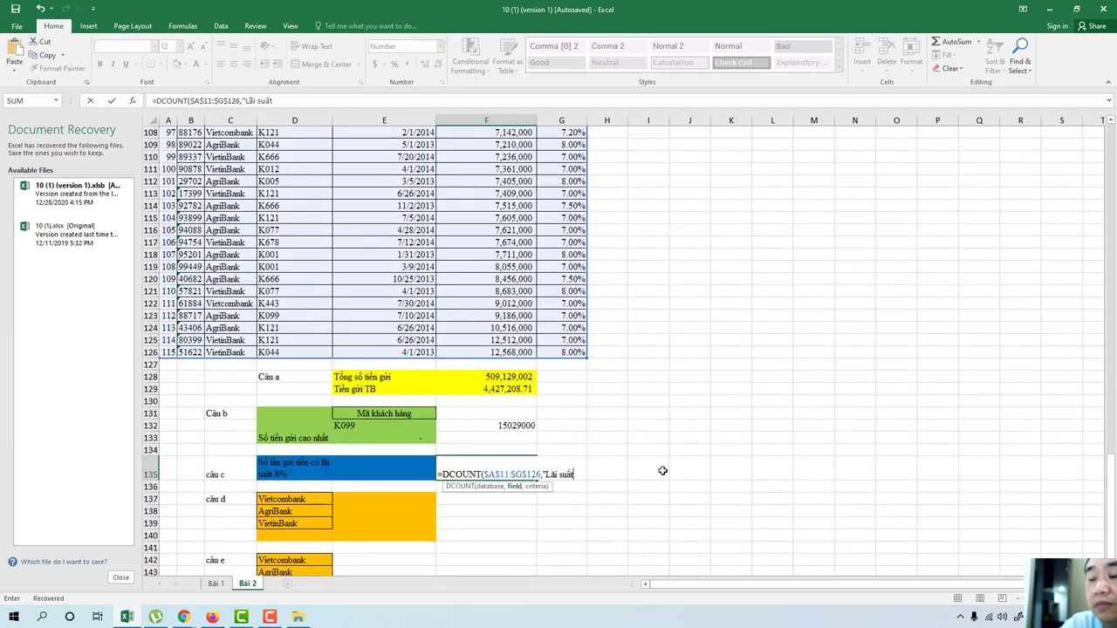
text(na)
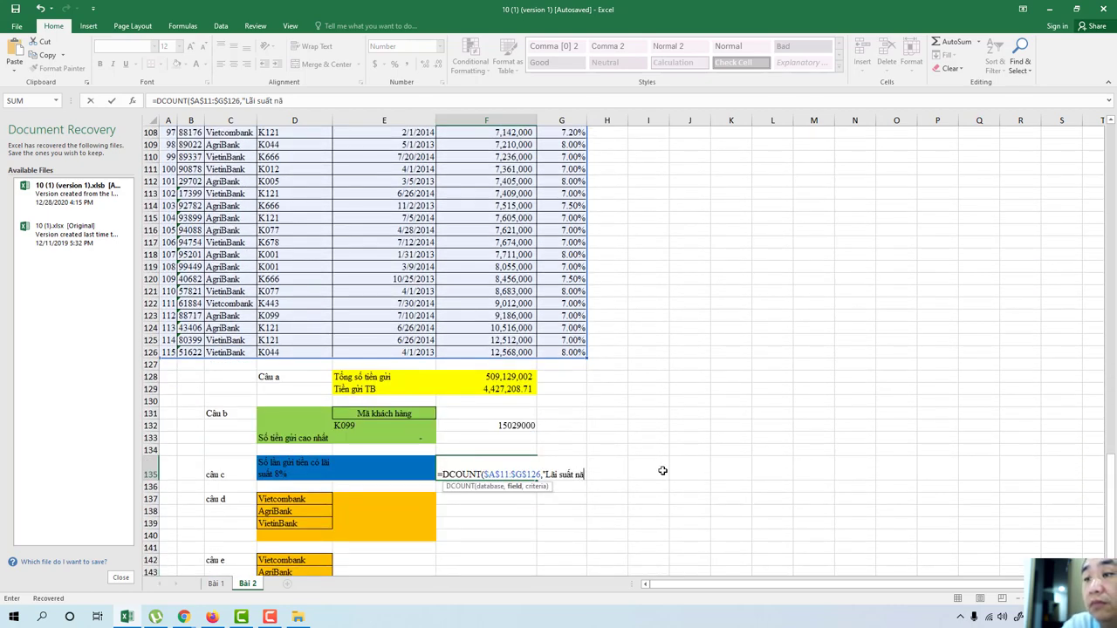
text(m)
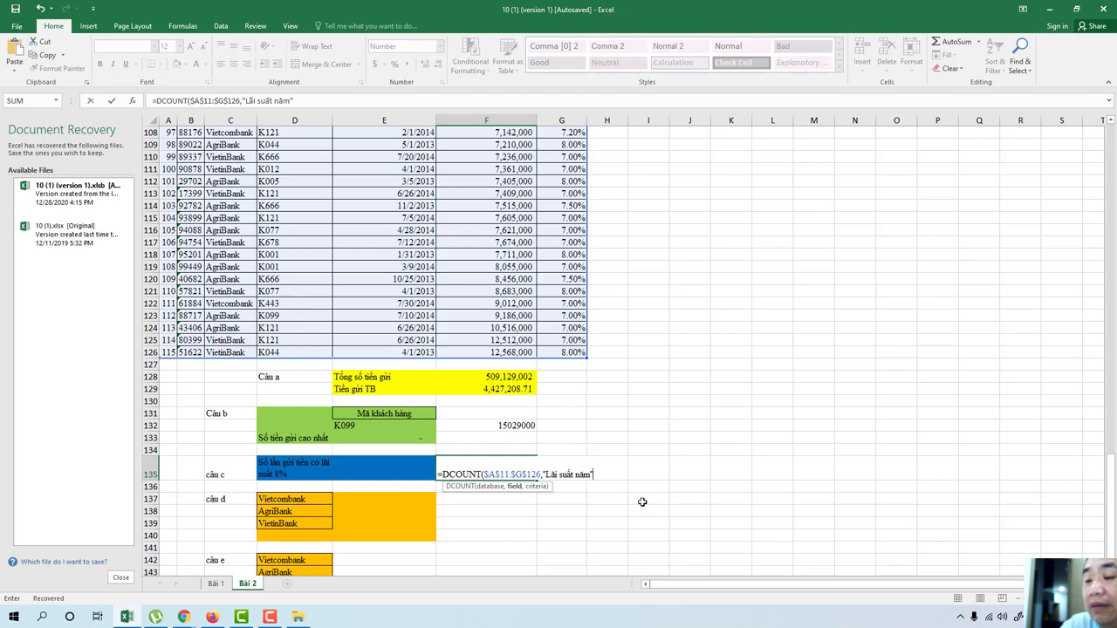
text(,)
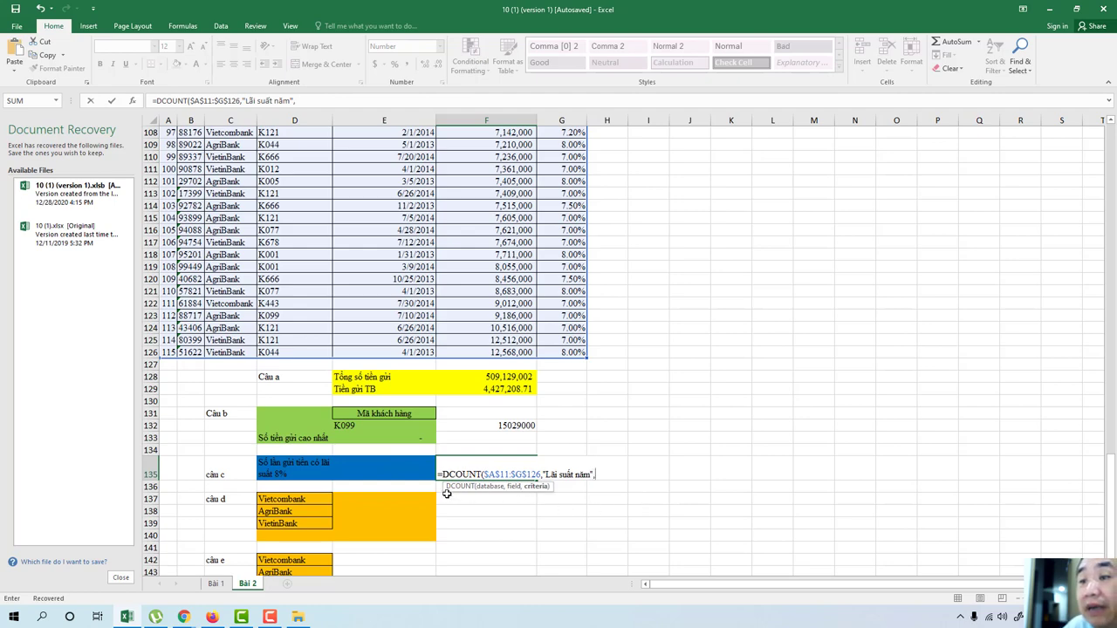
Step: Remove the E135 criteria reference and commit the formula, which shows #VALUE!
click(375, 469)
click(621, 474)
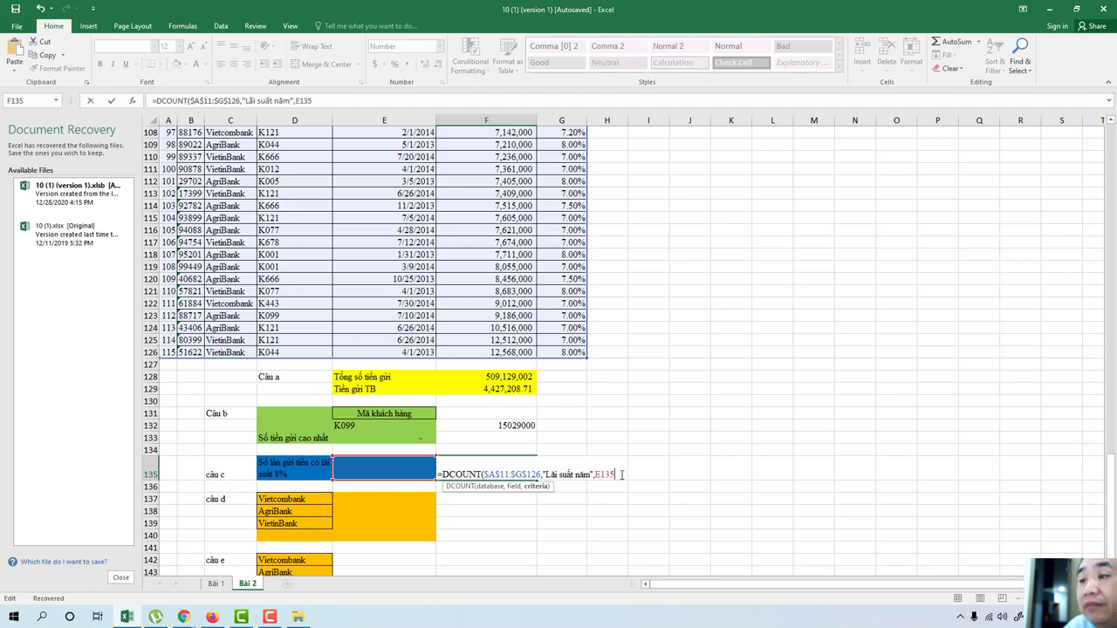
key(BackSpace)
key(BackSpace)
key(BackSpace)
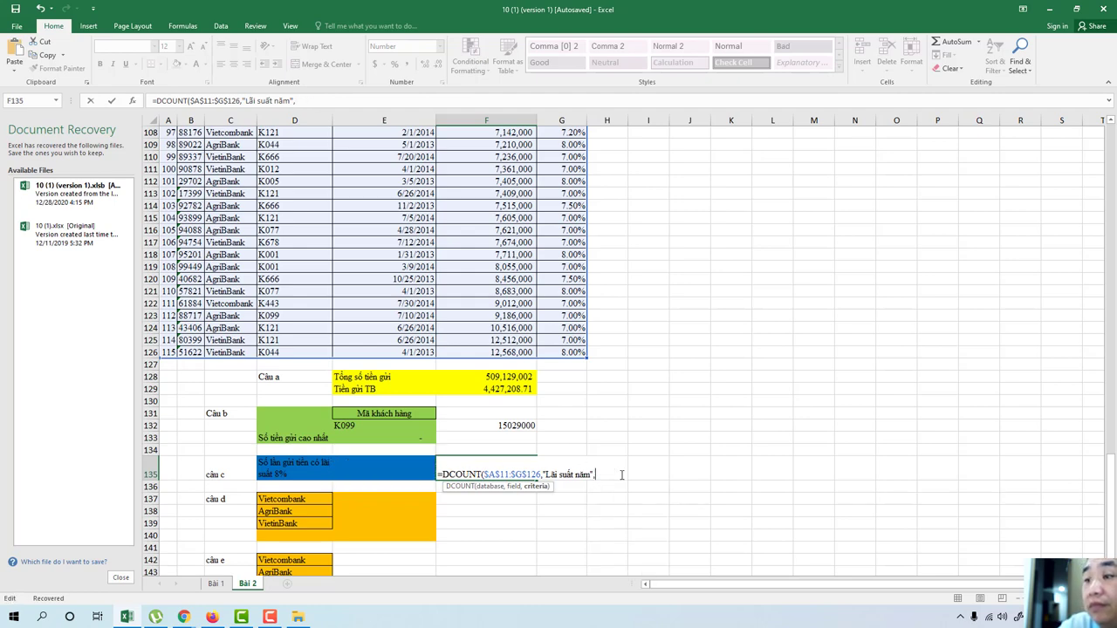
key(BackSpace)
text())
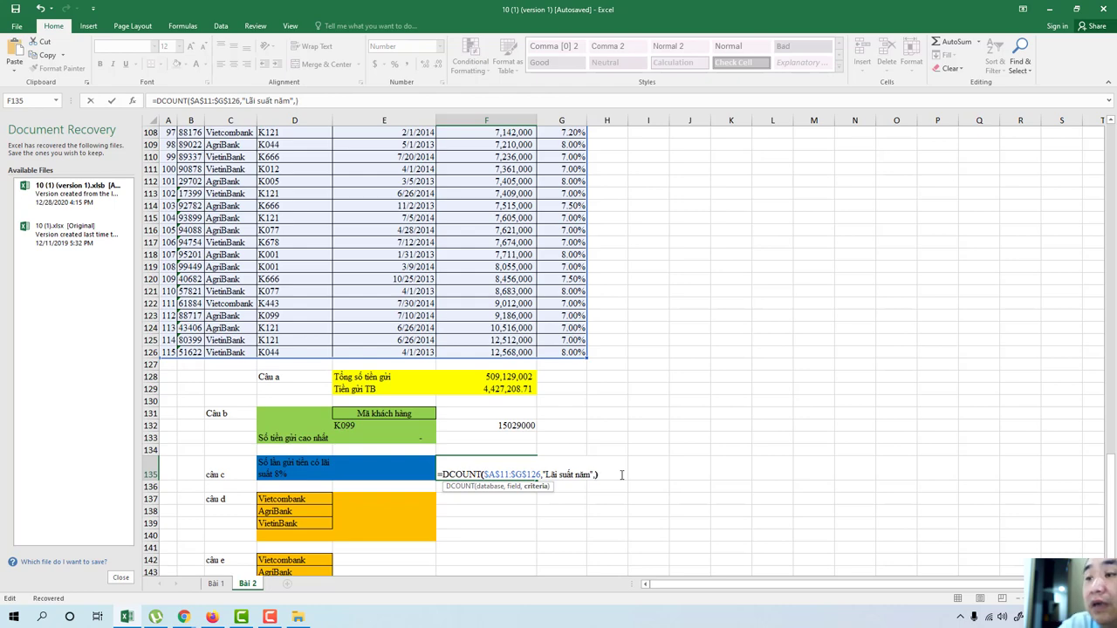
click(375, 467)
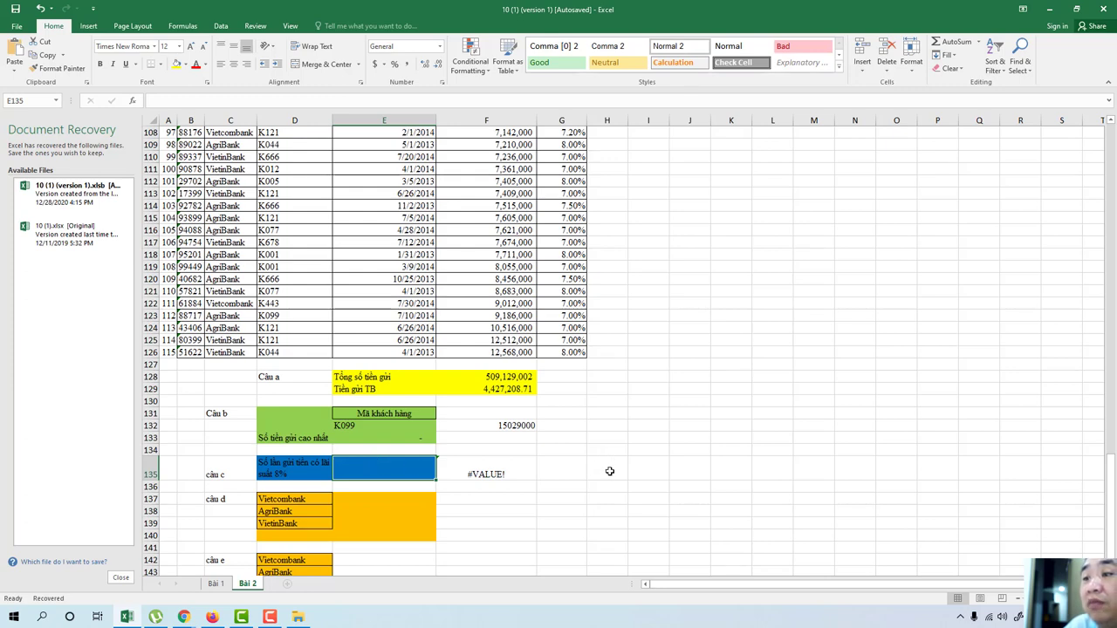
Step: Enter the criteria header 'Lãi suất năm' in H134 with 8% below it in H135
click(596, 449)
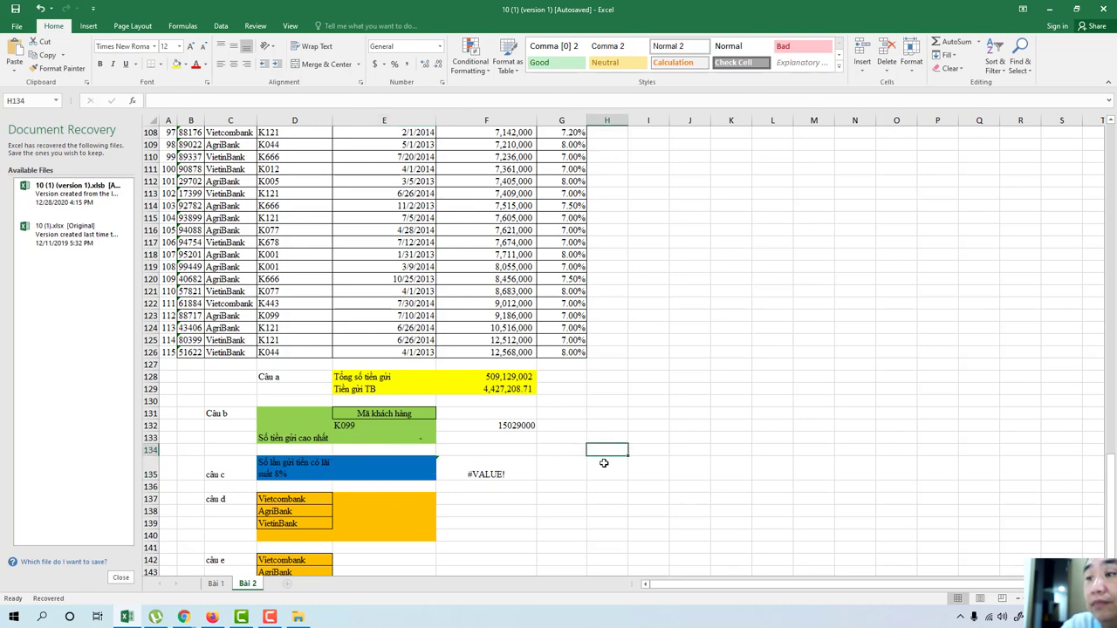
text(")
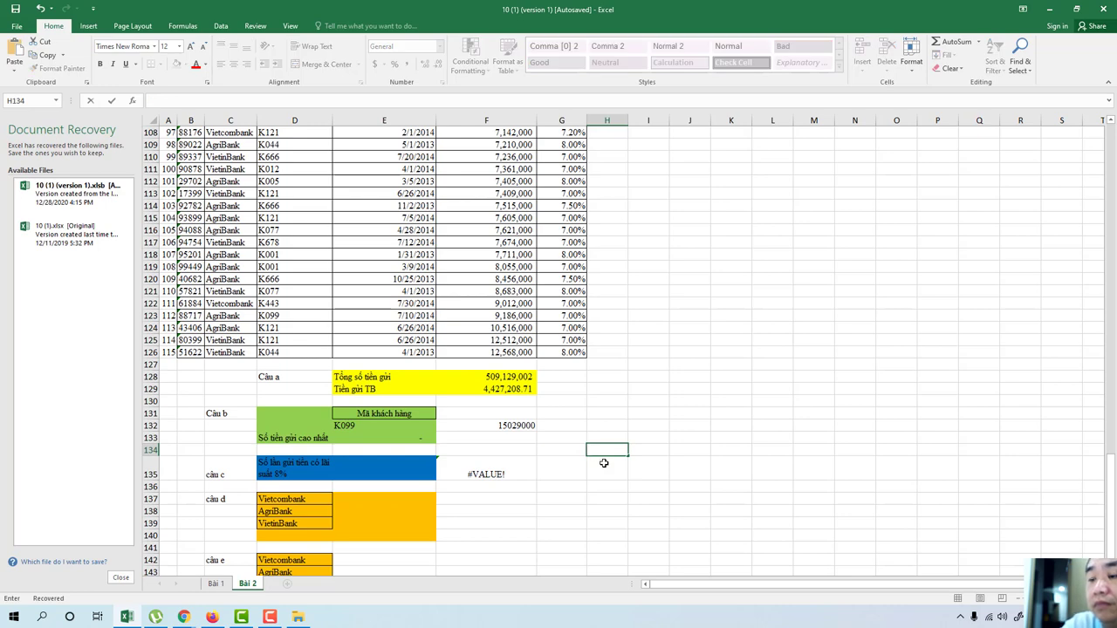
text(La)
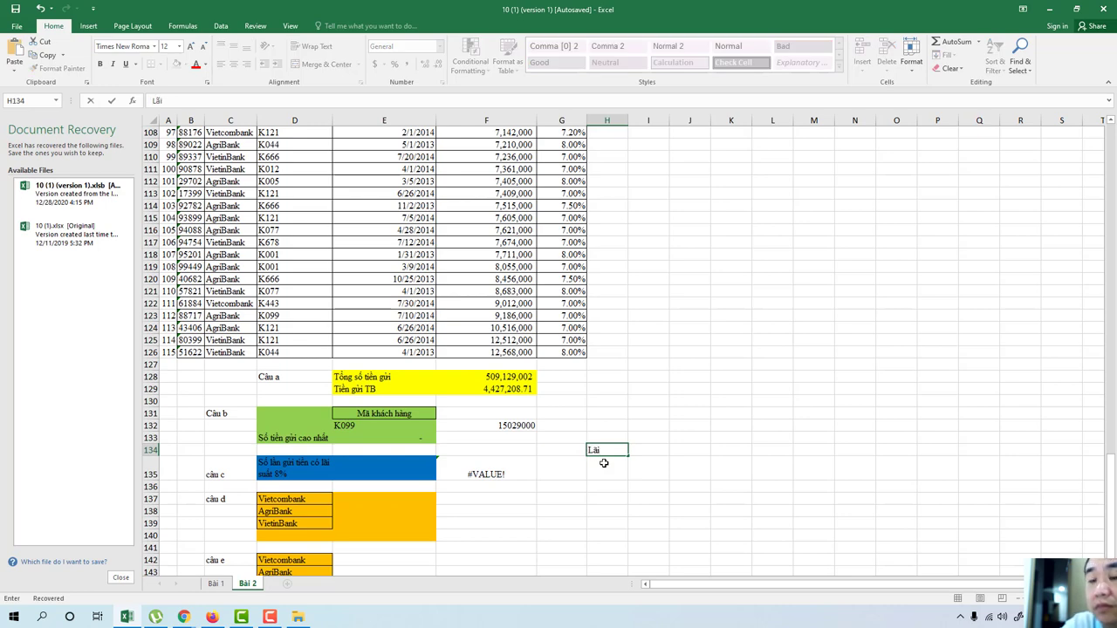
text( suất)
text( năm)
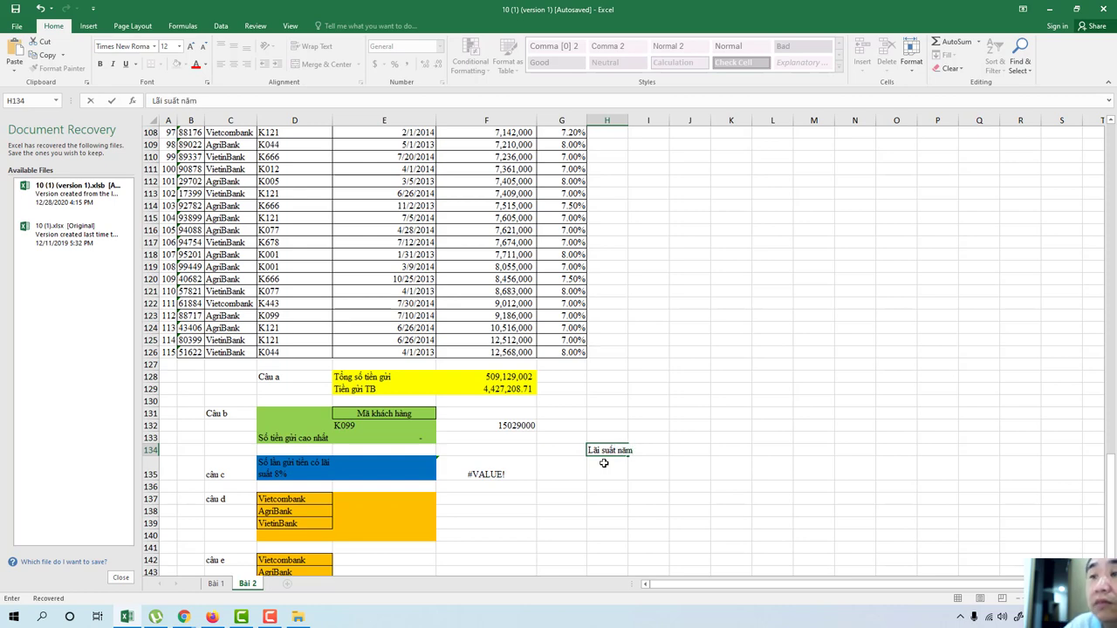
key(Return)
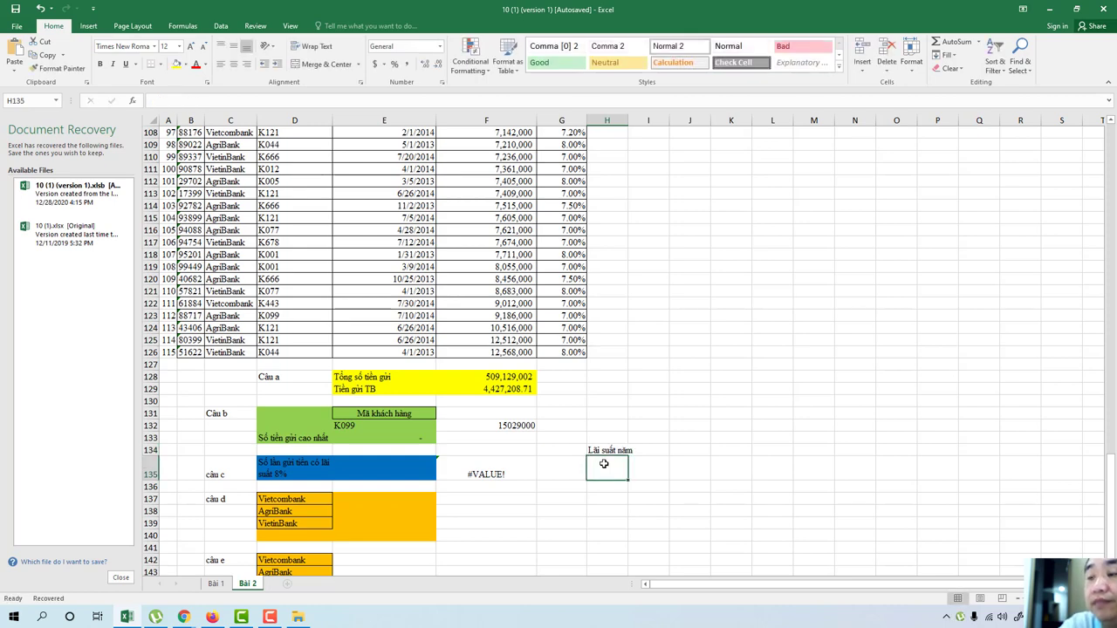
text(8)
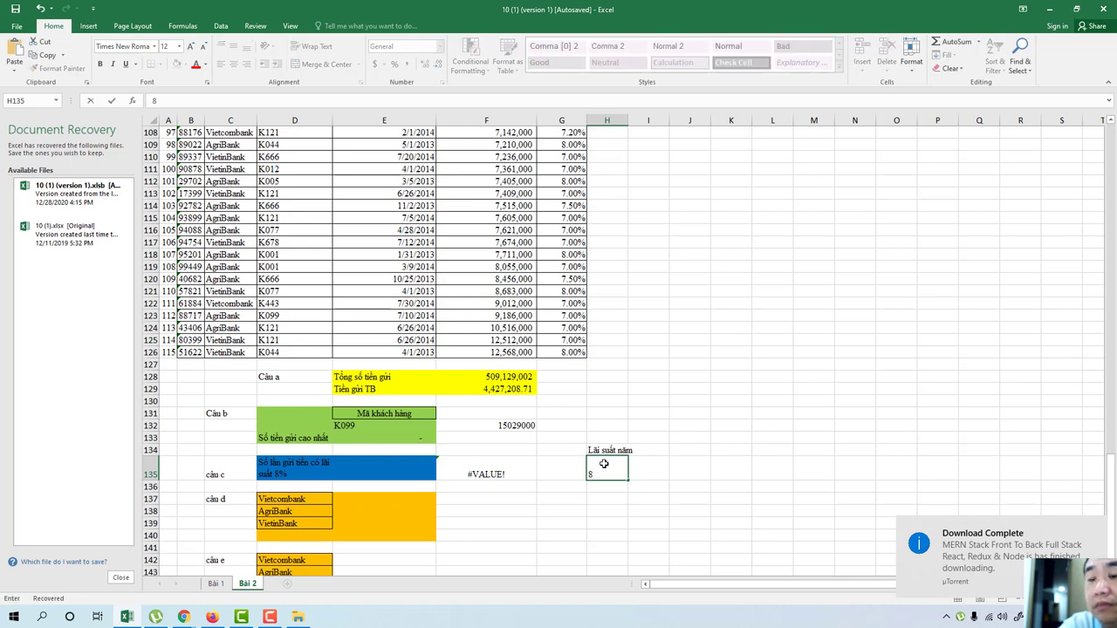
text(%)
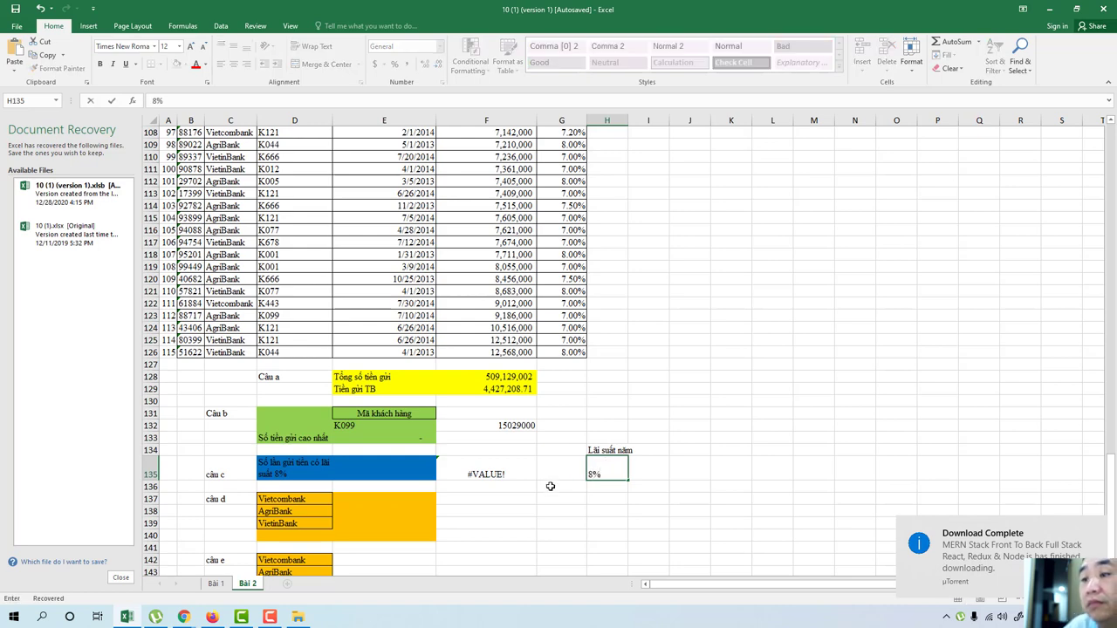
click(503, 473)
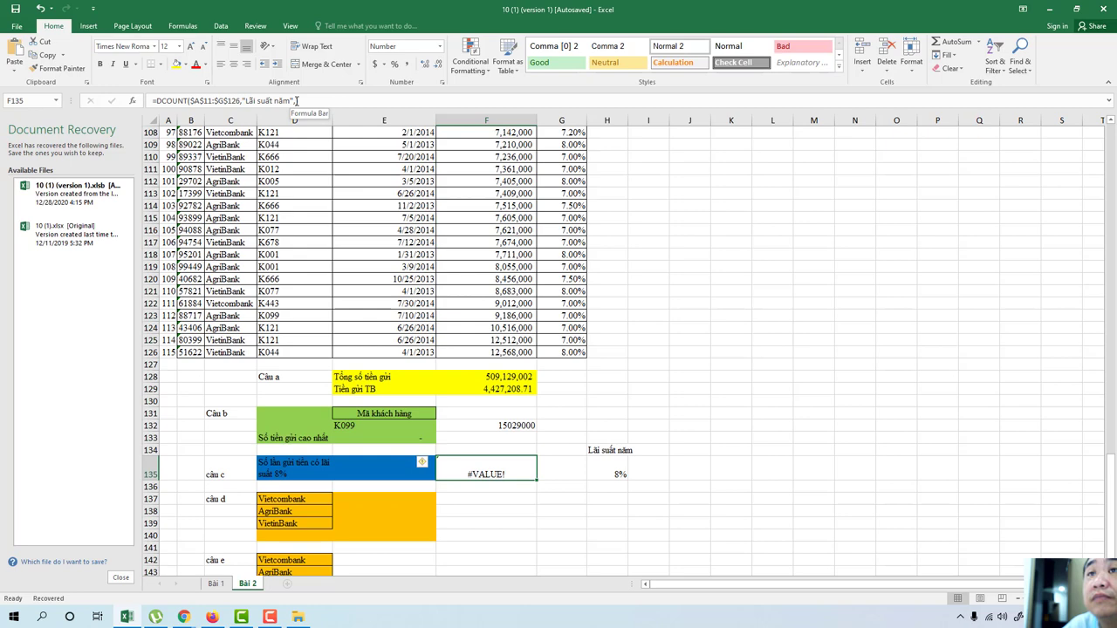
Step: Add criteria $H$134:$H$135 to the F135 DCOUNT so it returns 22
click(297, 101)
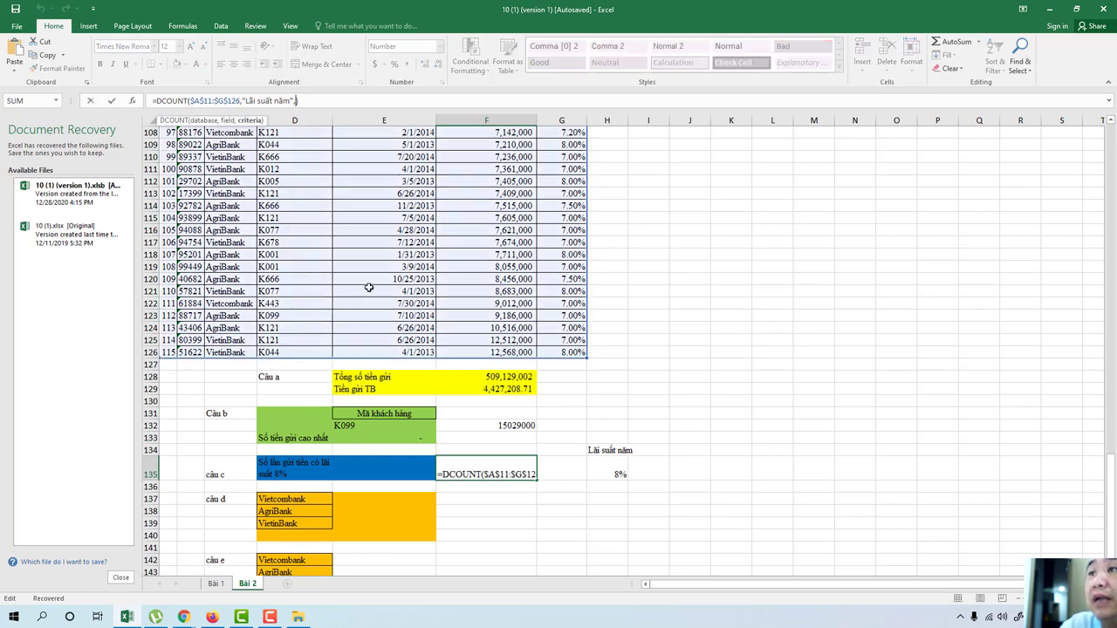
key(End)
text($)
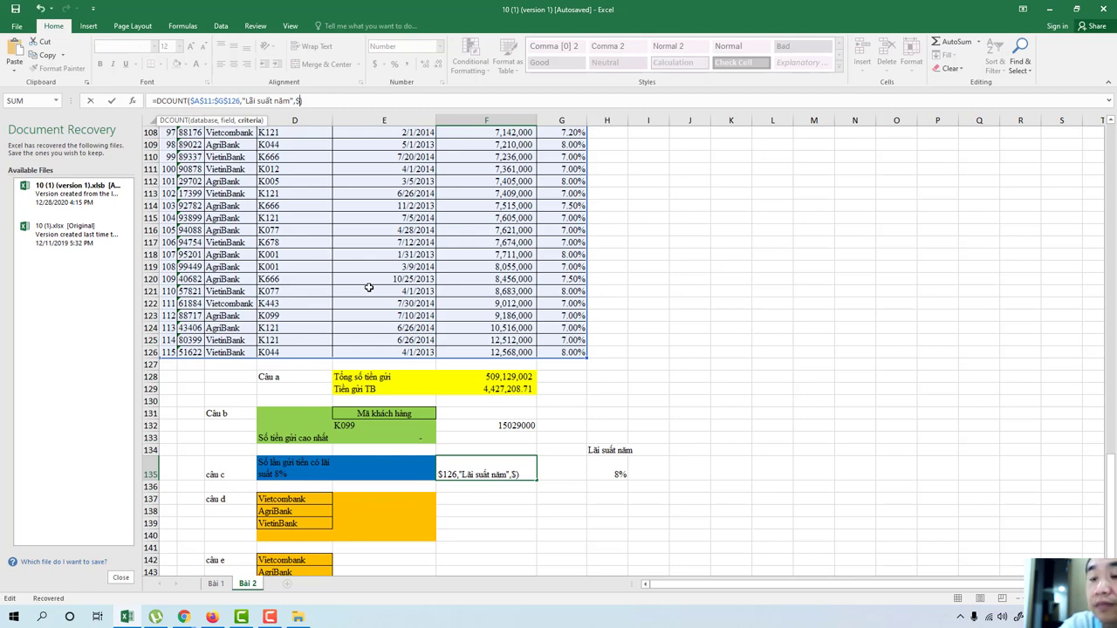
text(h)
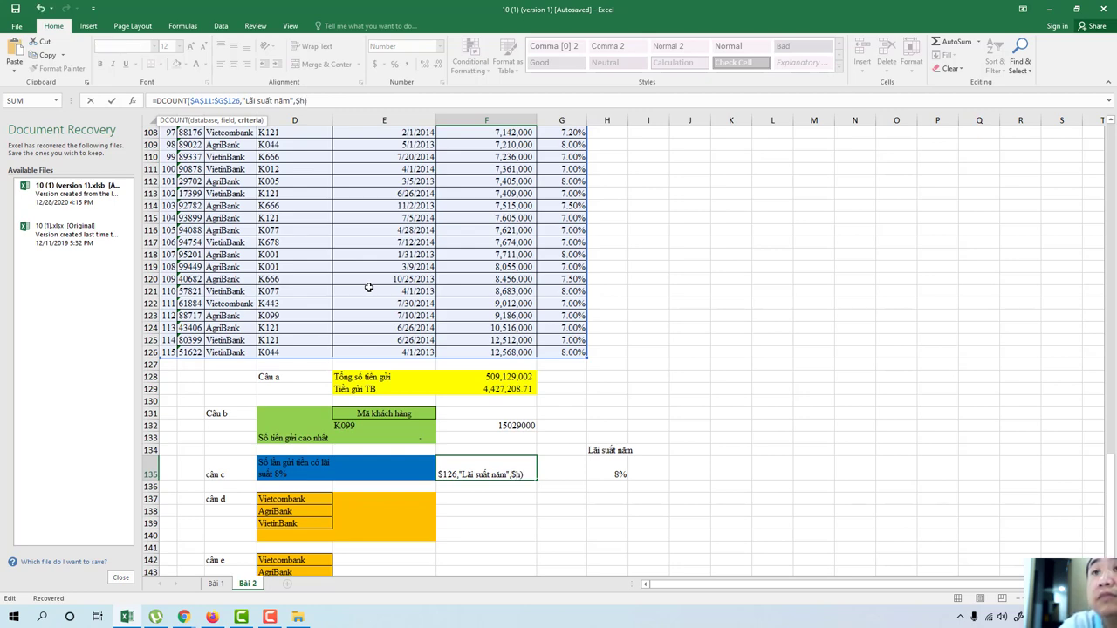
text($)
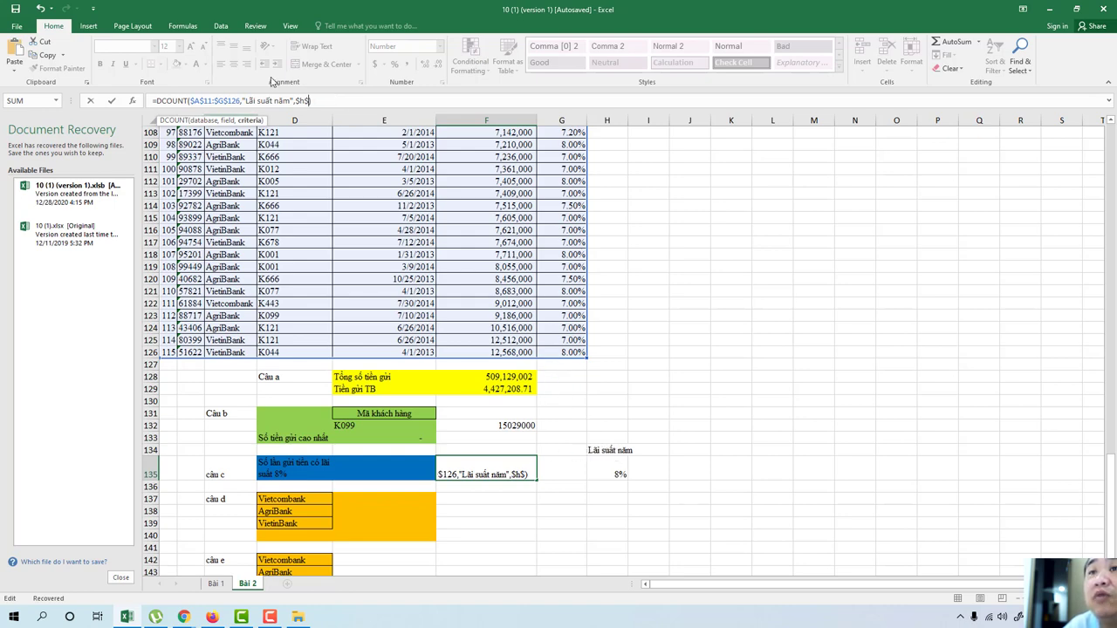
text(134))
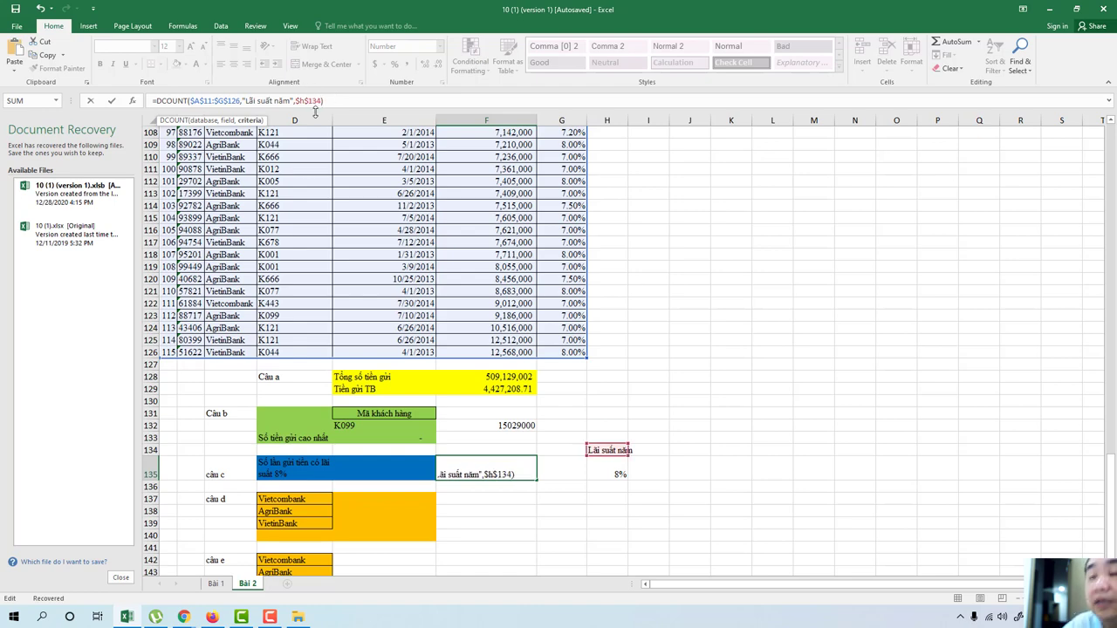
text(,)
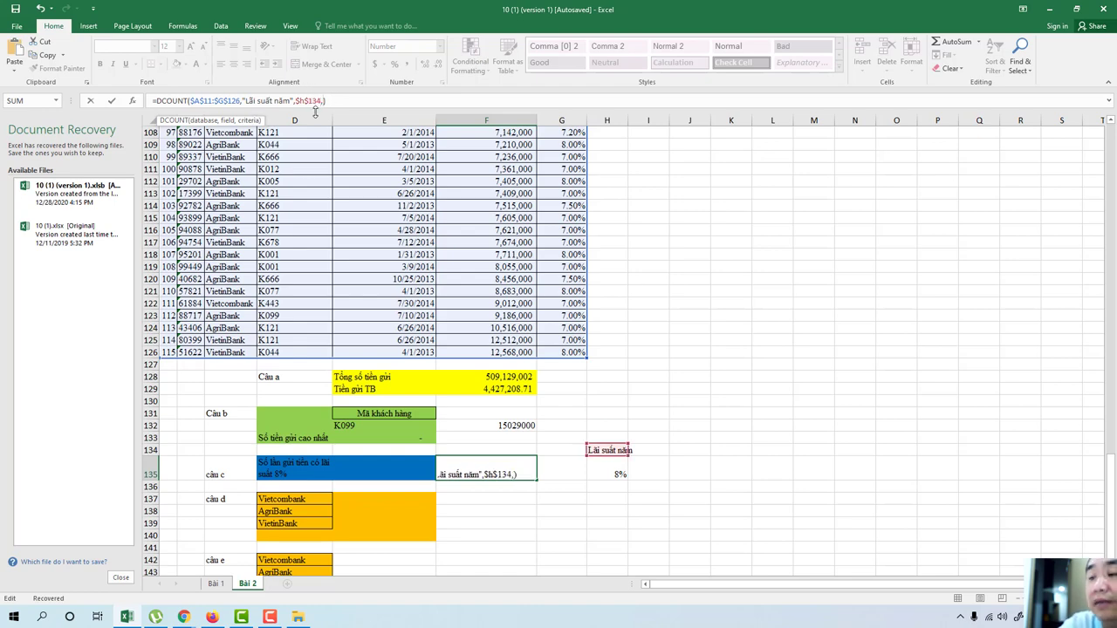
key(BackSpace)
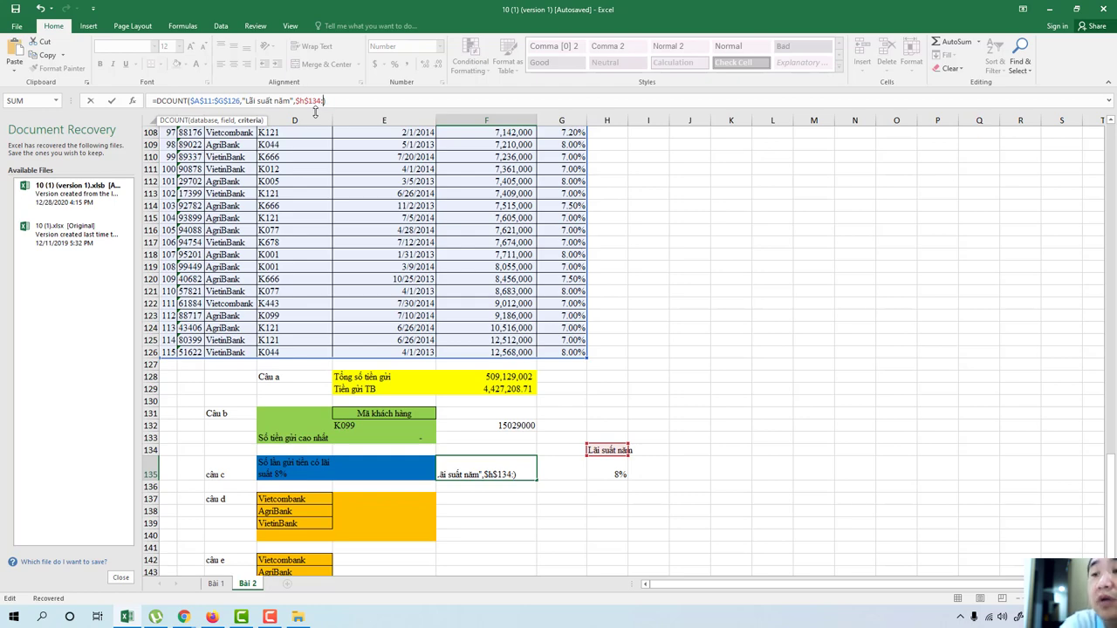
text($)
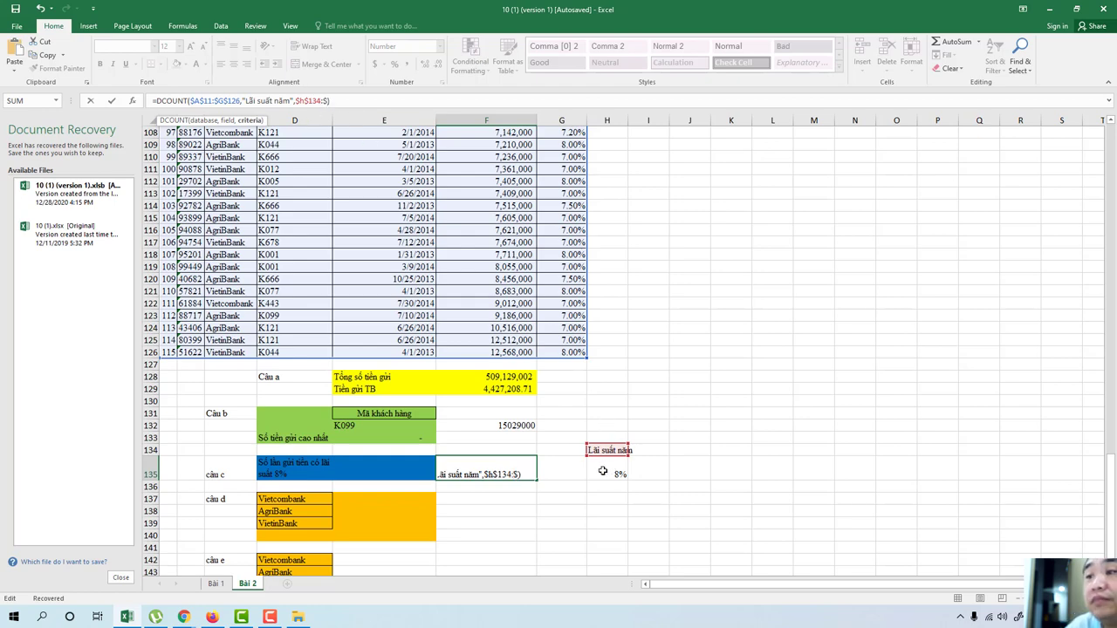
text(h)
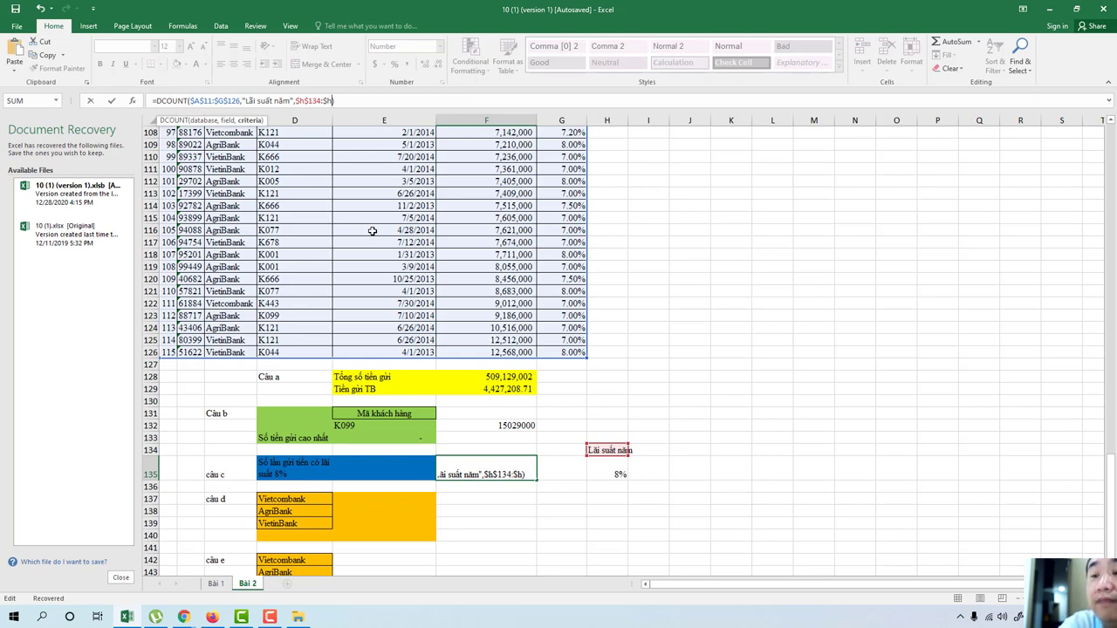
text($)
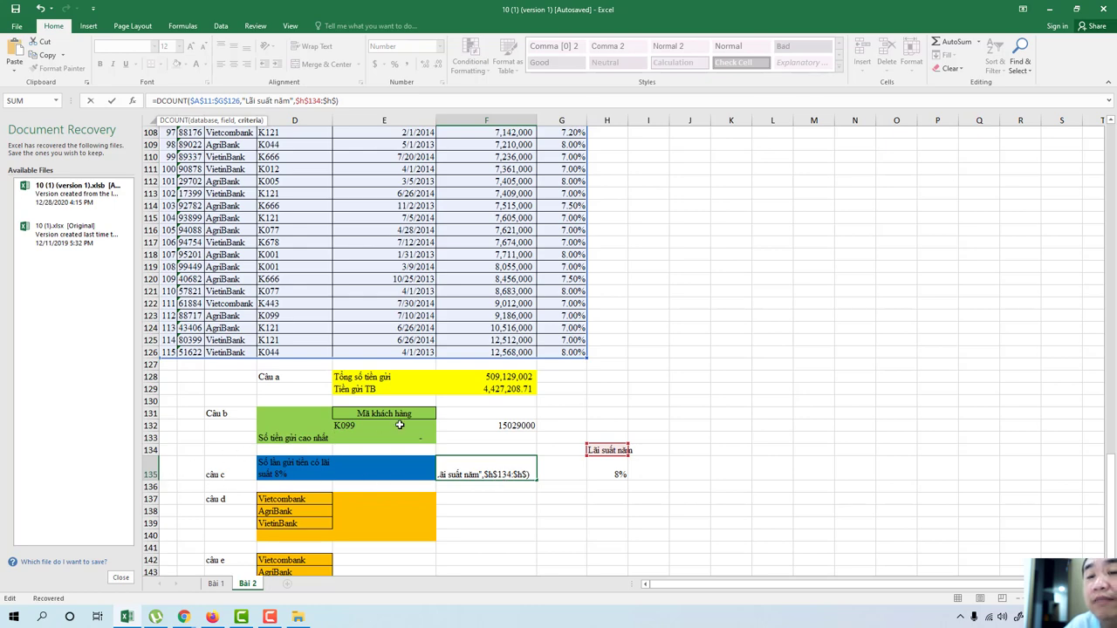
text(135))
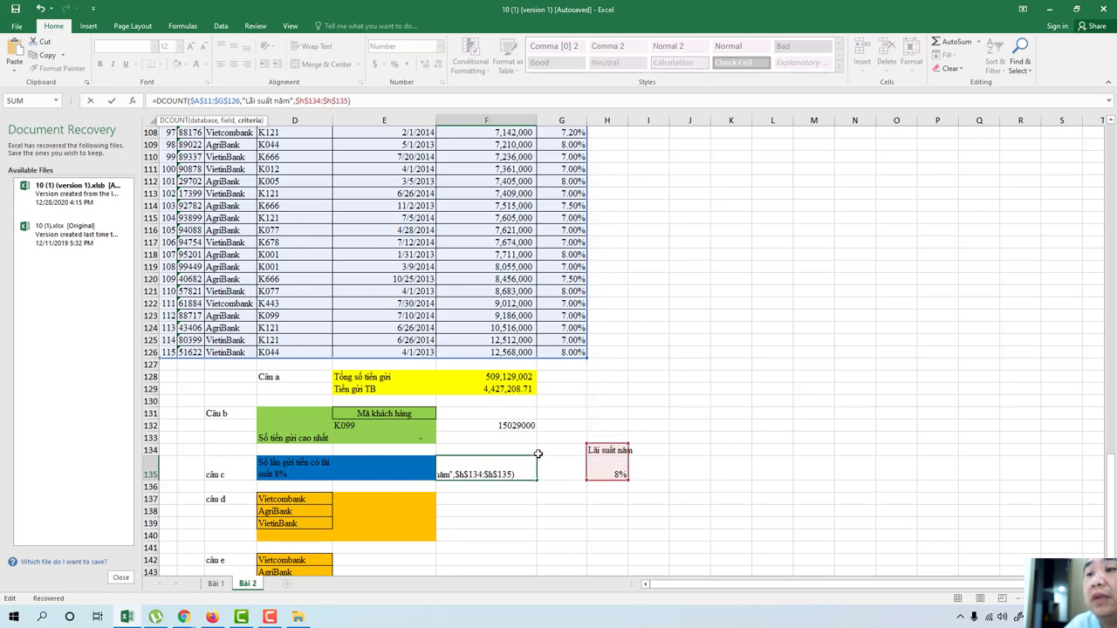
click(377, 100)
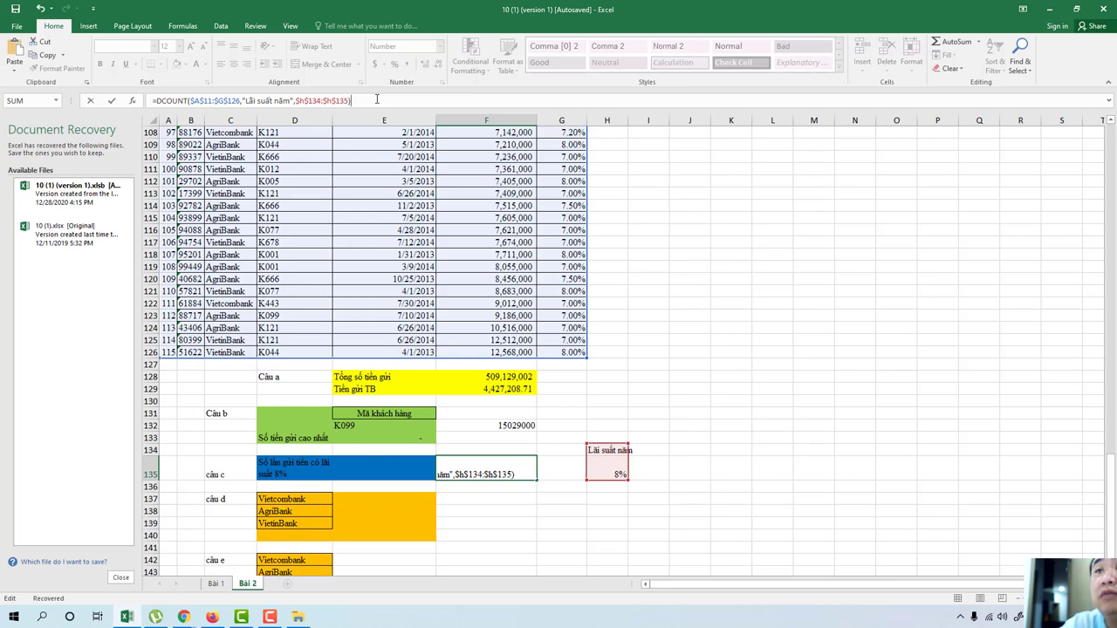
key(Return)
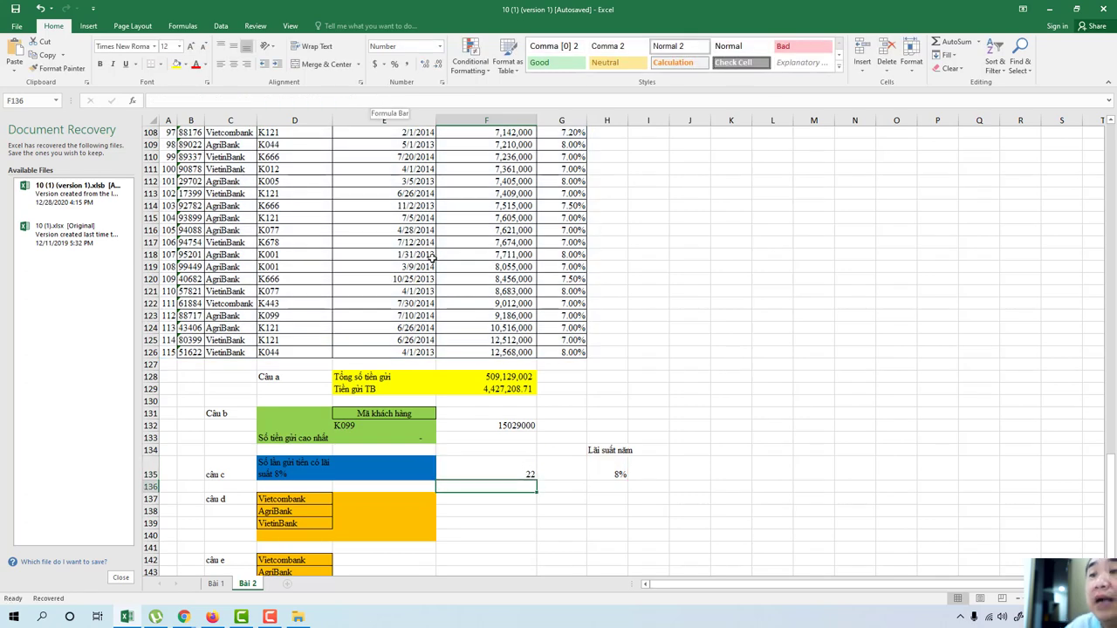
click(516, 477)
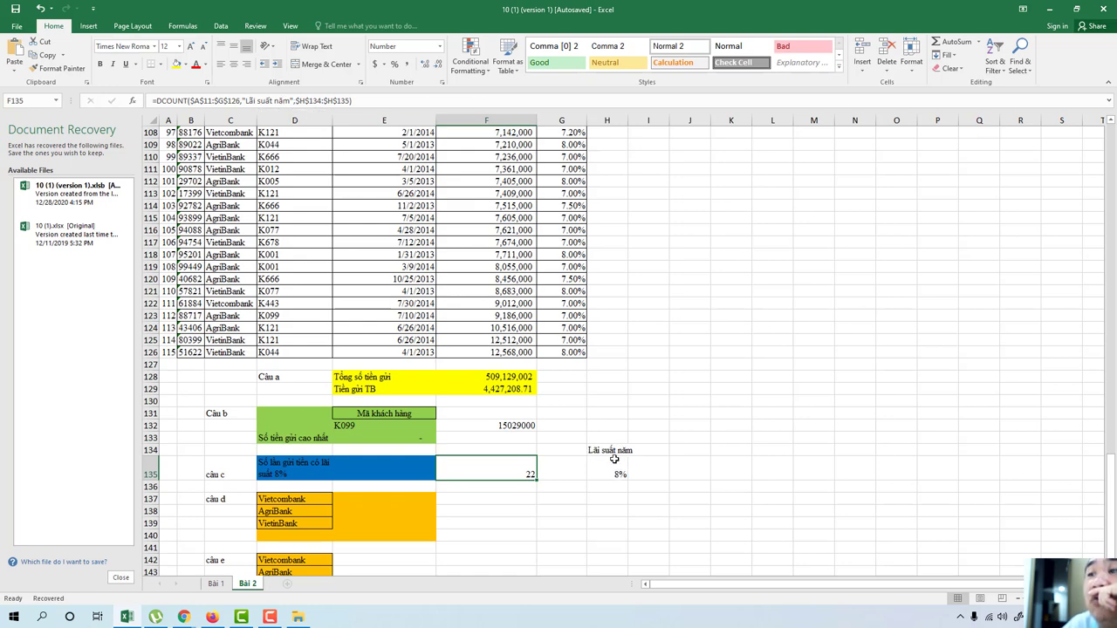
click(498, 488)
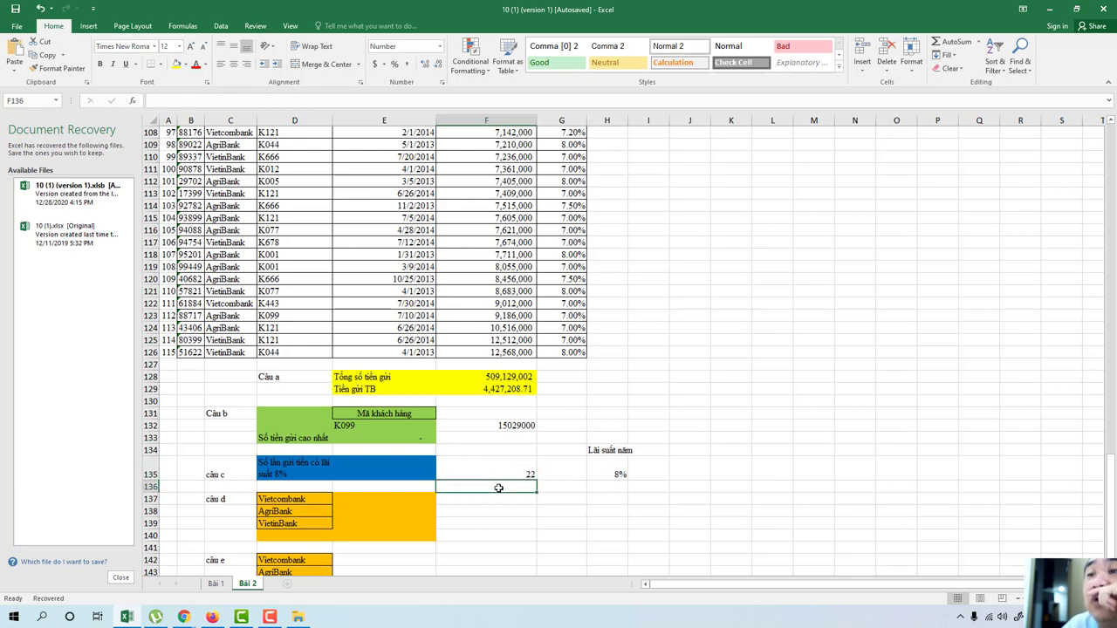
Step: Enter =COUNTIF(G12:G128,"=8%") in F136, which returns 22
text(=)
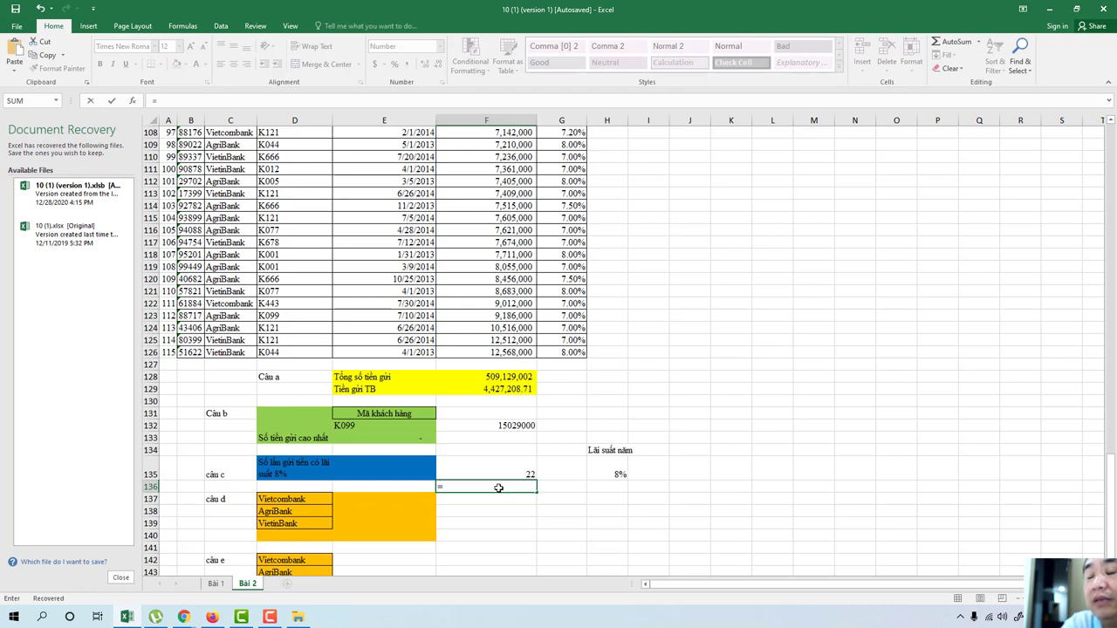
text(co)
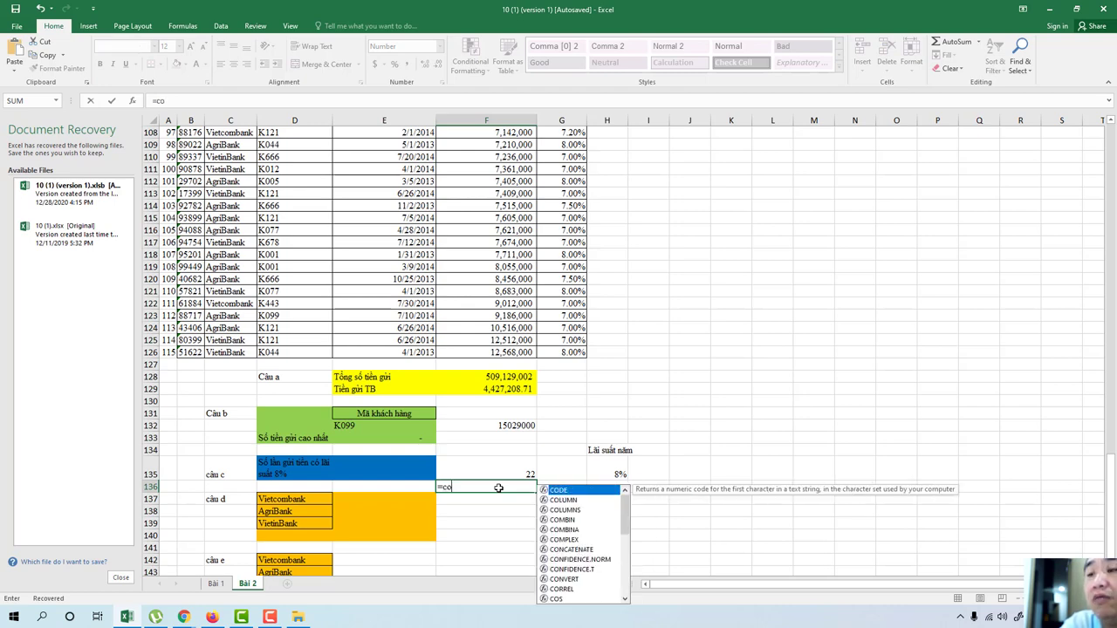
text(u)
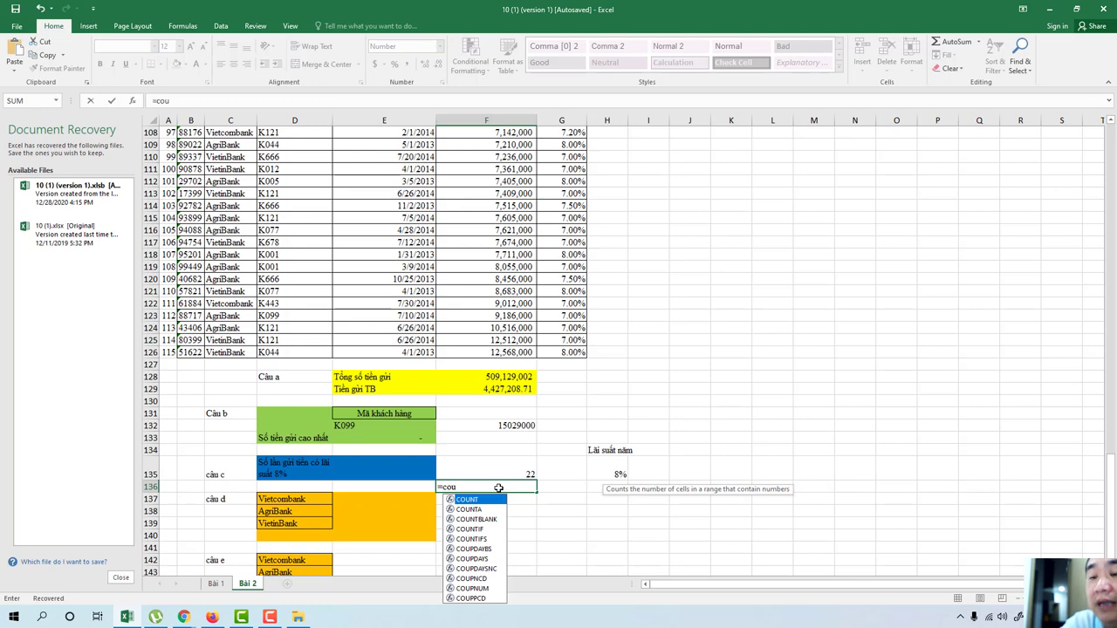
text(ntif)
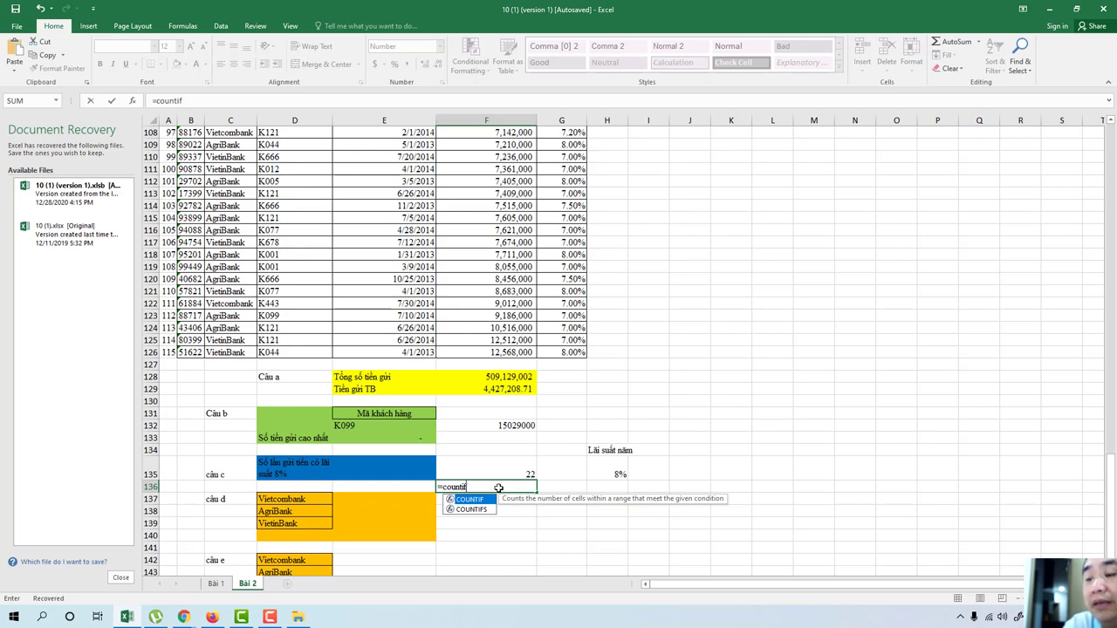
text(()
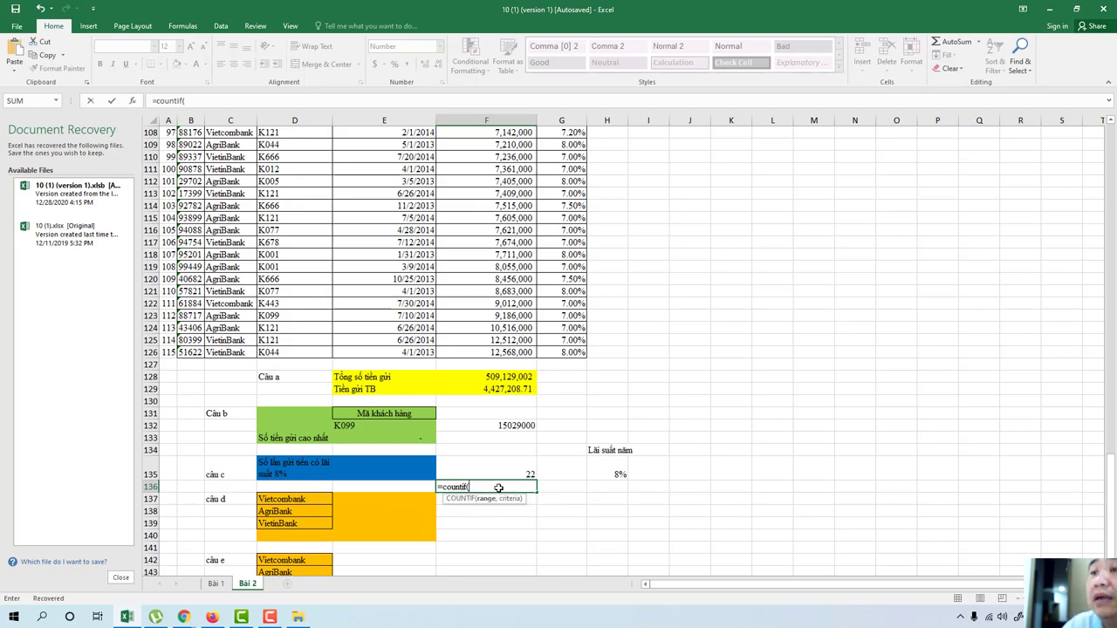
drag(1111, 488, 1099, 172)
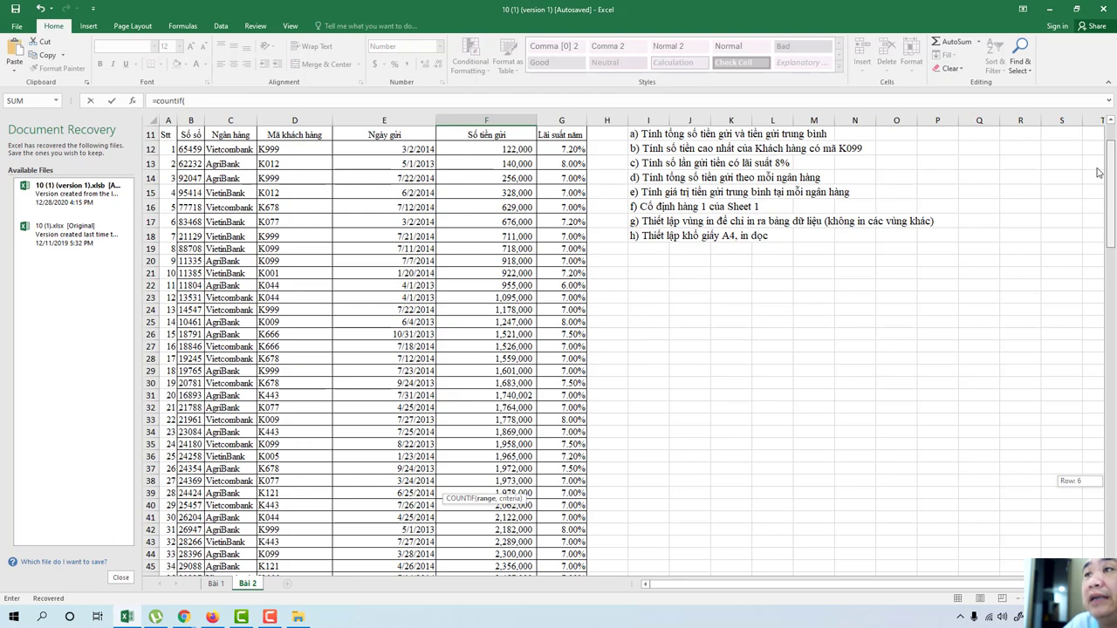
drag(1098, 172, 1093, 475)
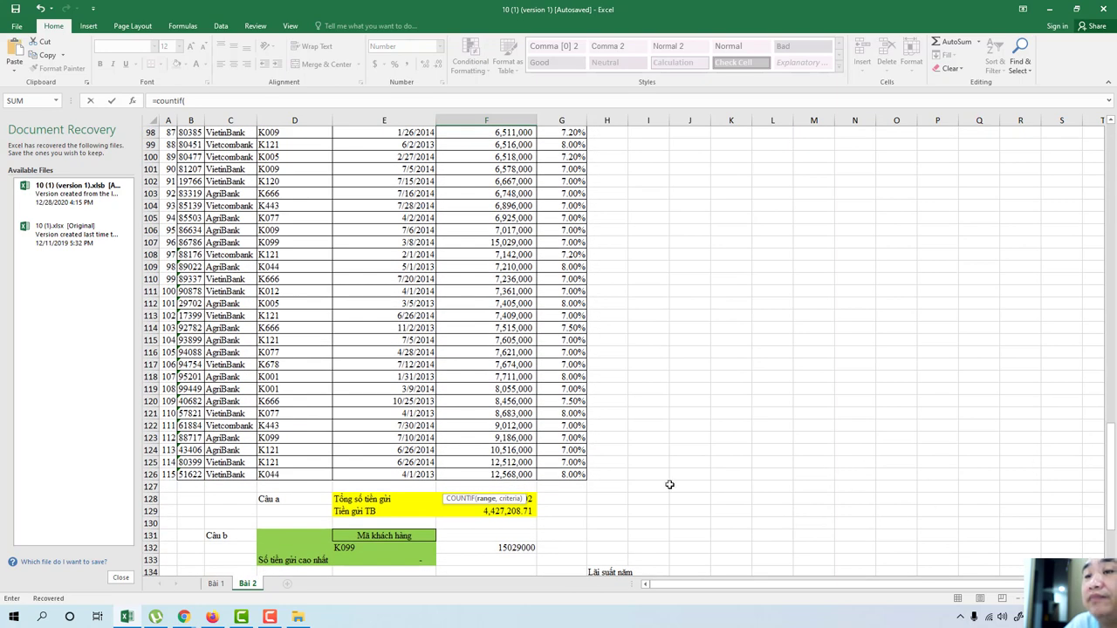
scroll(622, 499, down, 1)
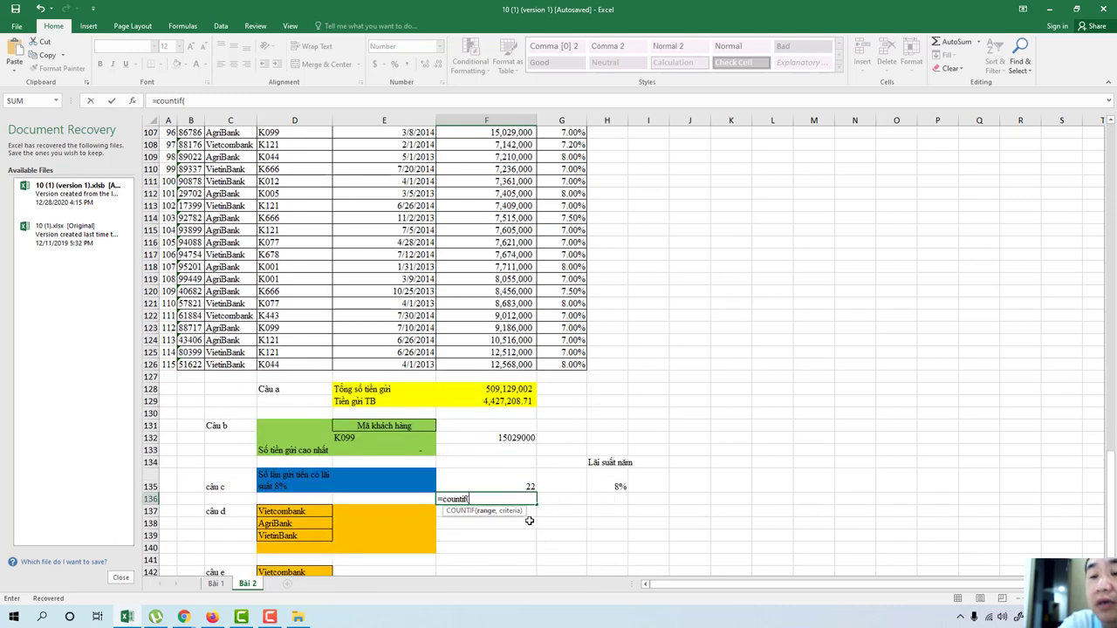
text(g12)
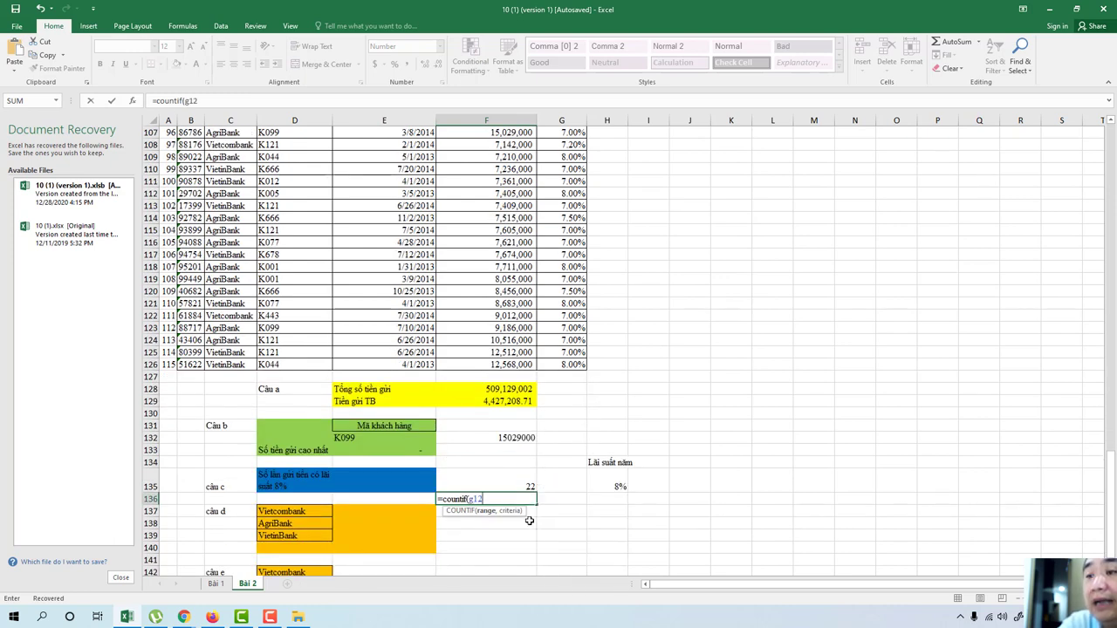
text(:)
text(g12)
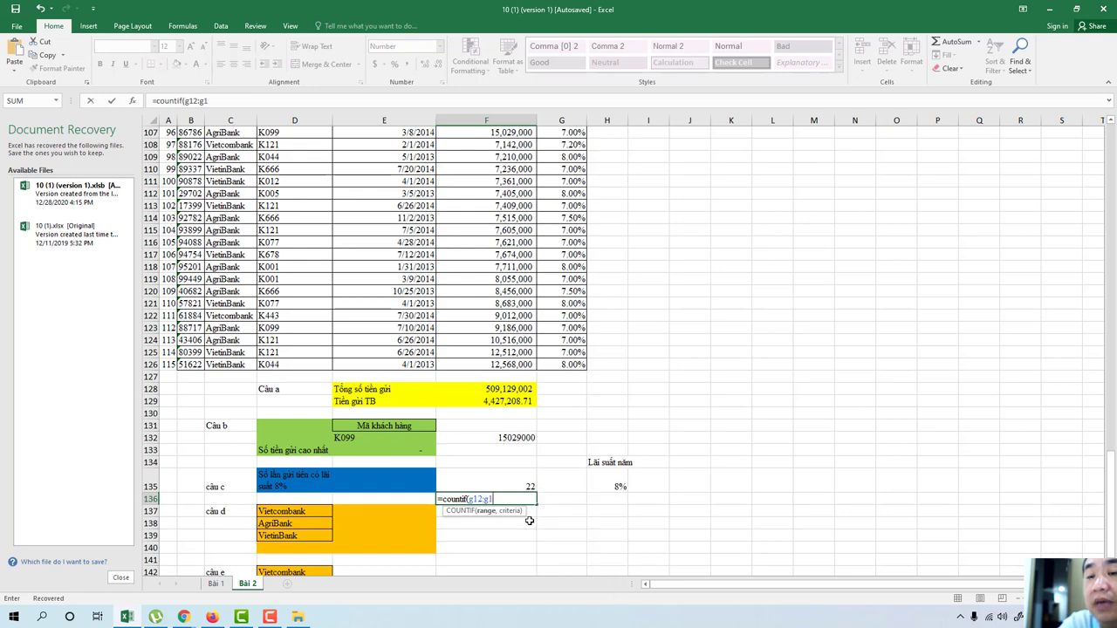
text(8)
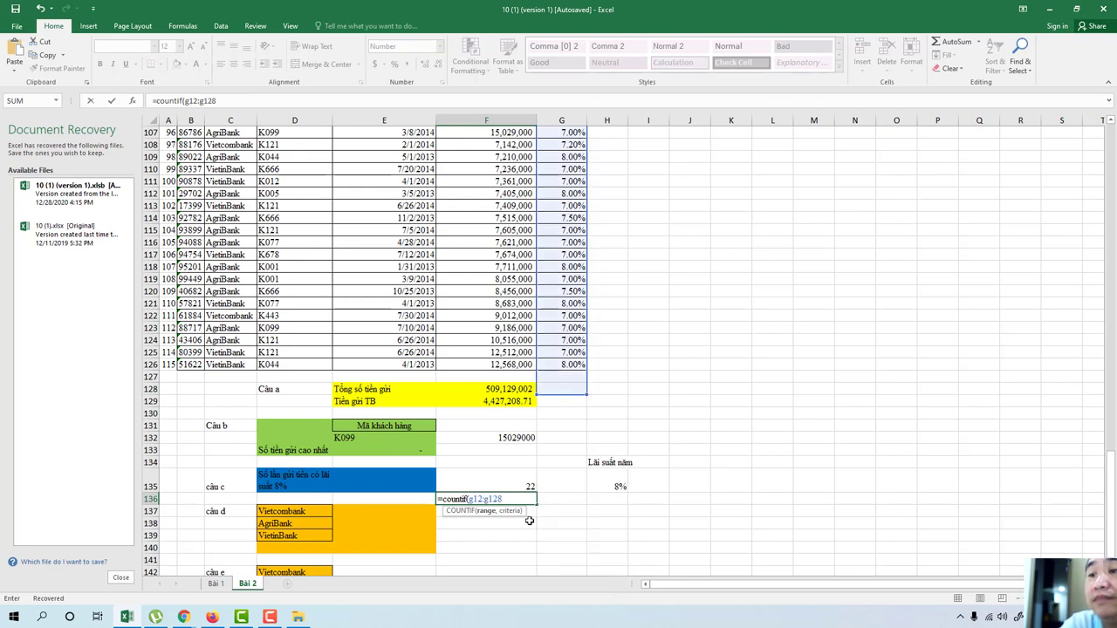
text(,)
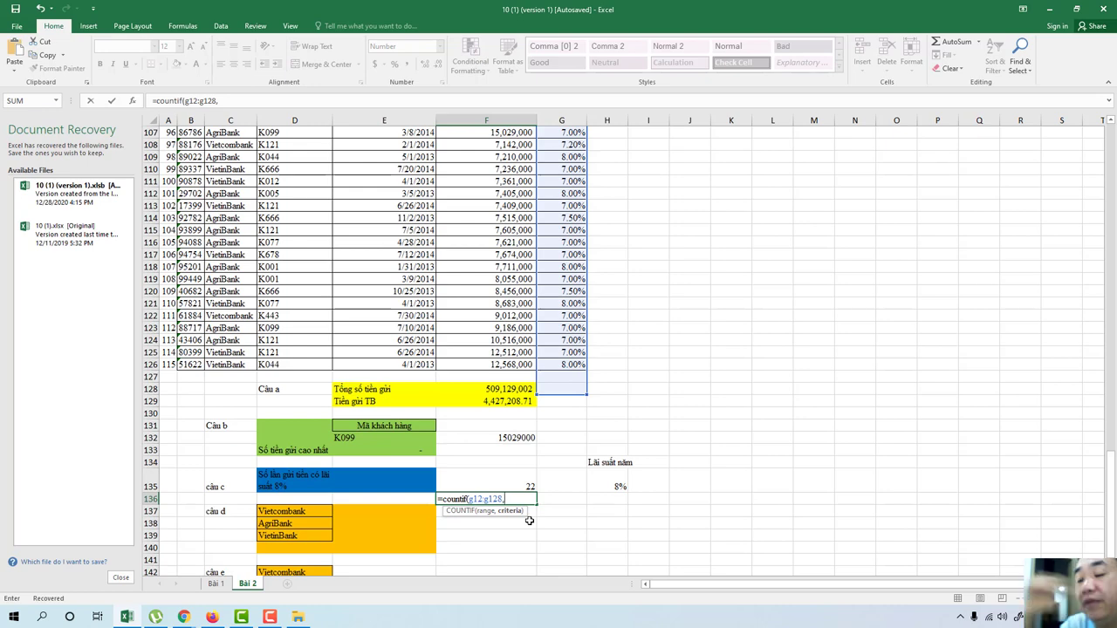
text(")
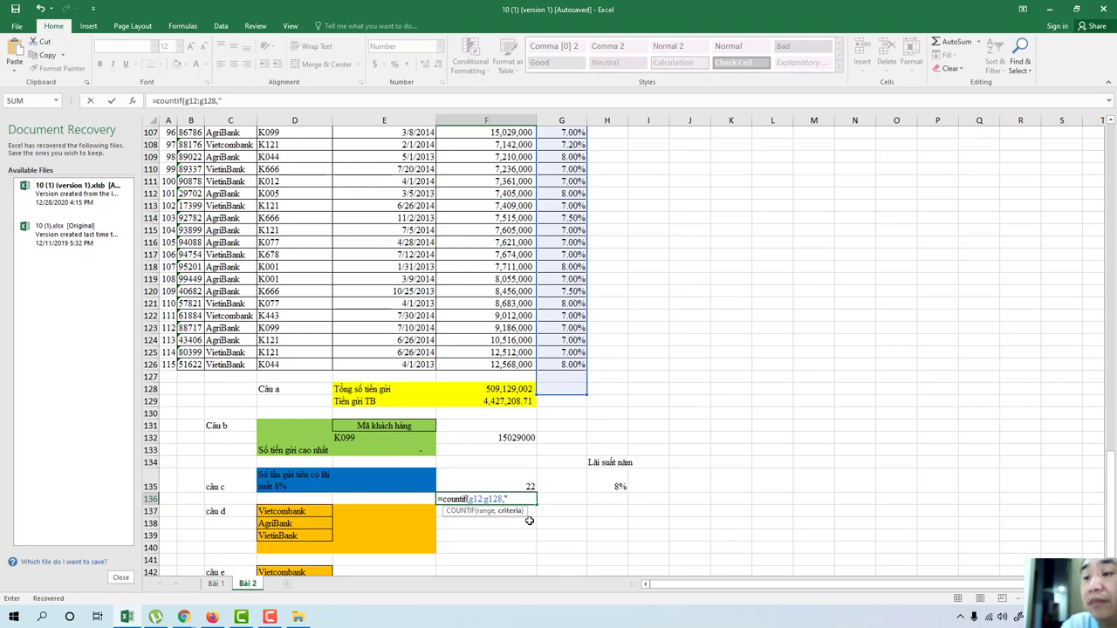
text(=)
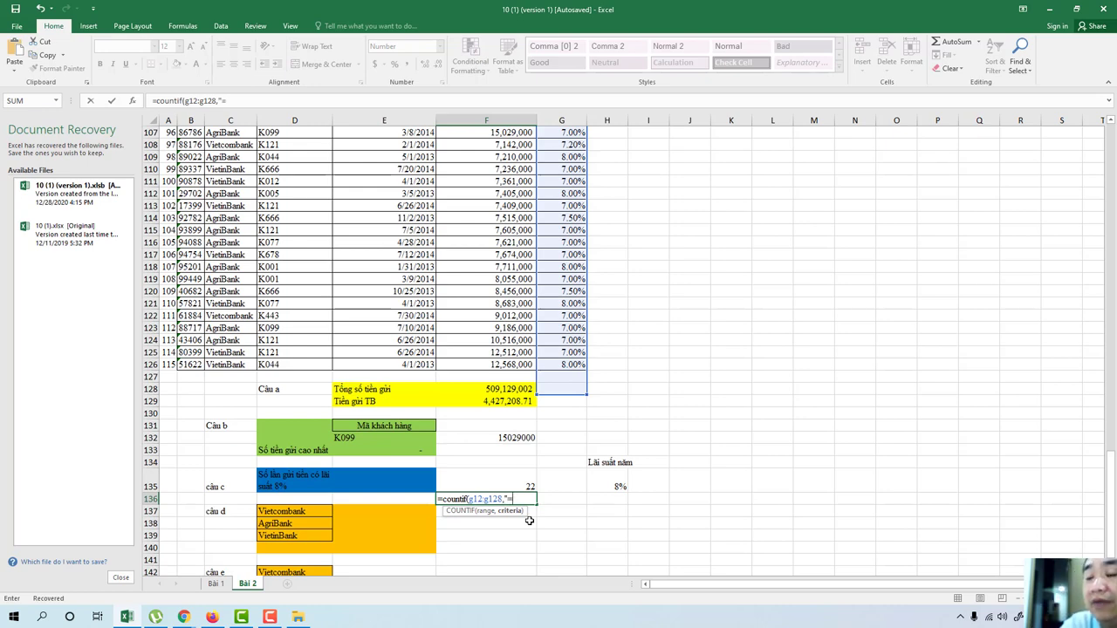
text(8%)
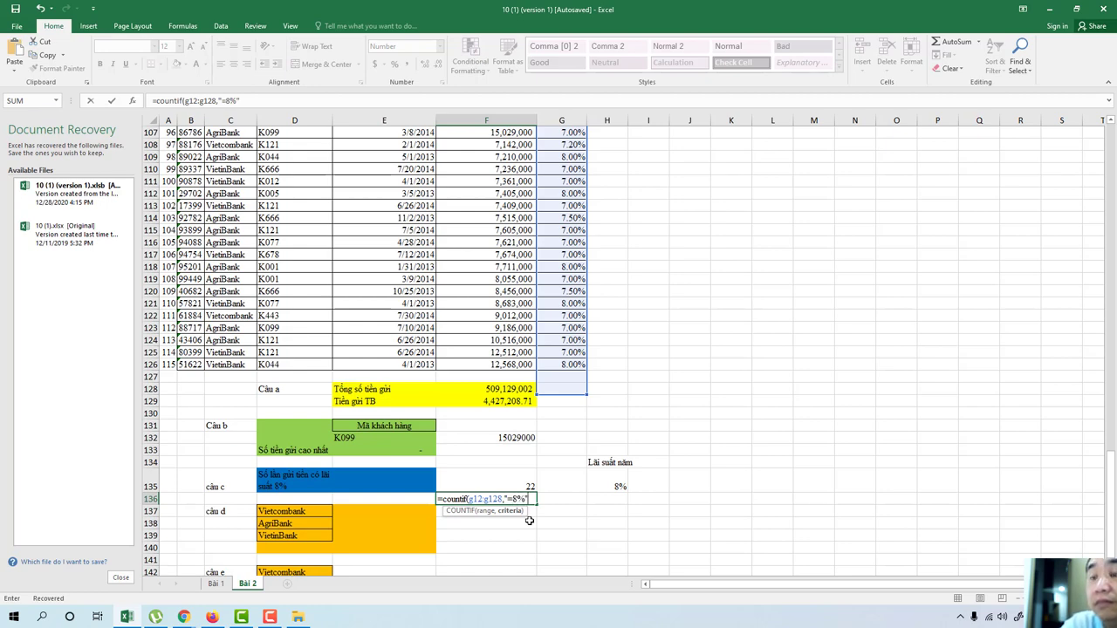
key(Return)
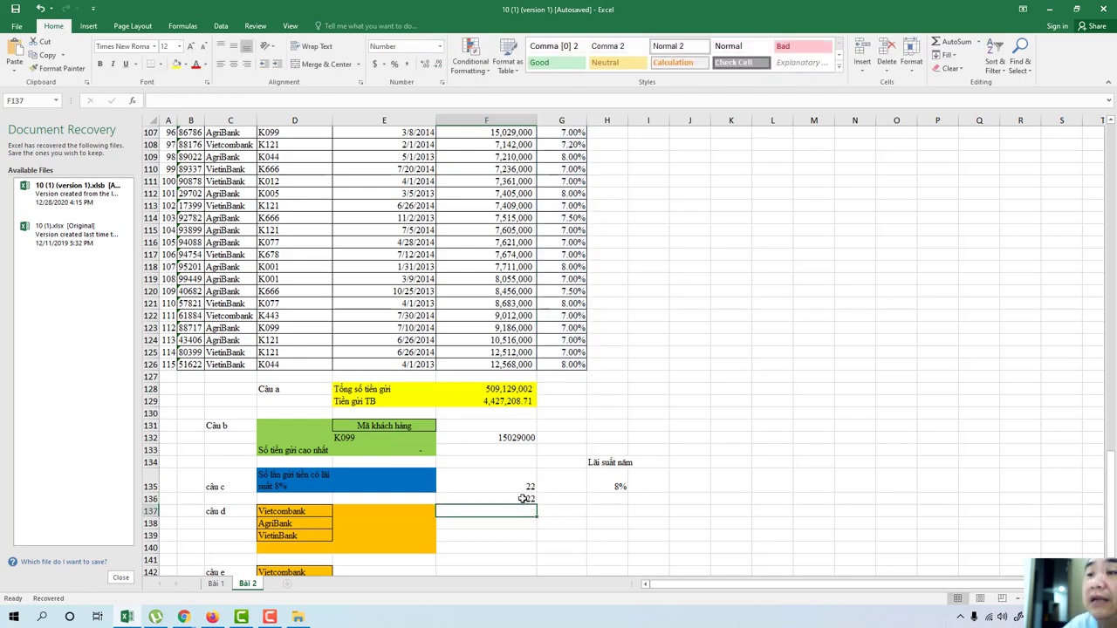
click(524, 498)
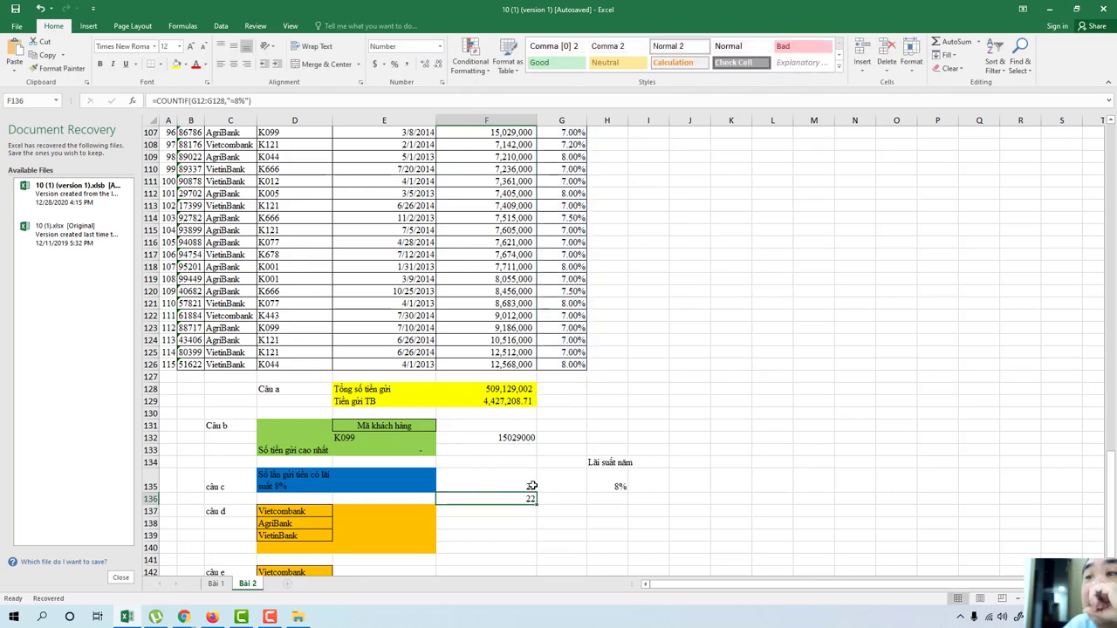
click(529, 487)
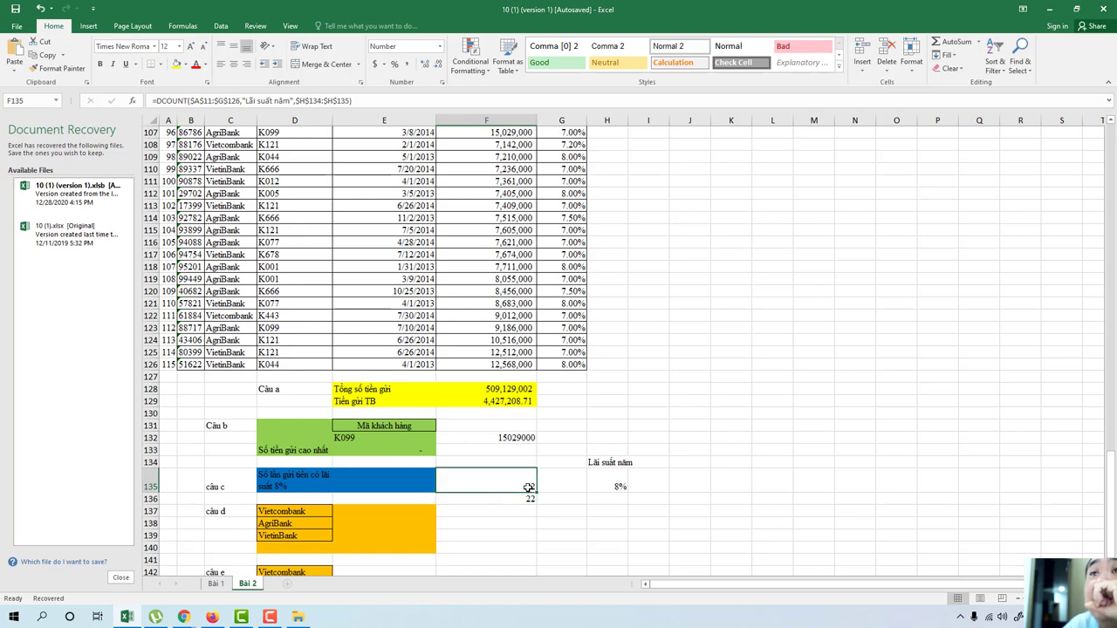
click(526, 498)
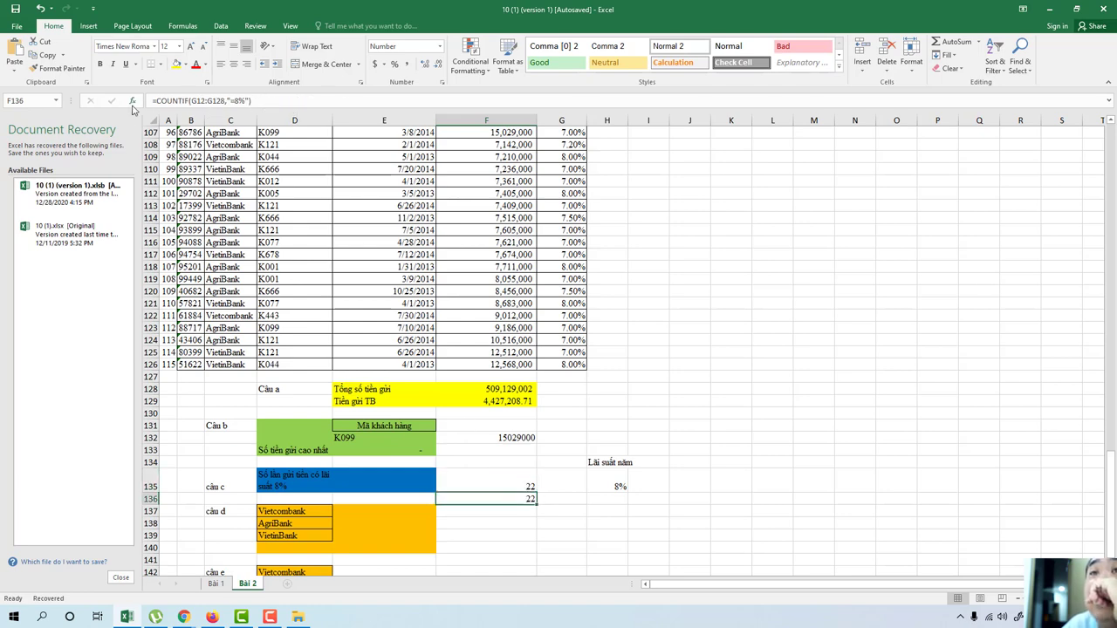
click(519, 487)
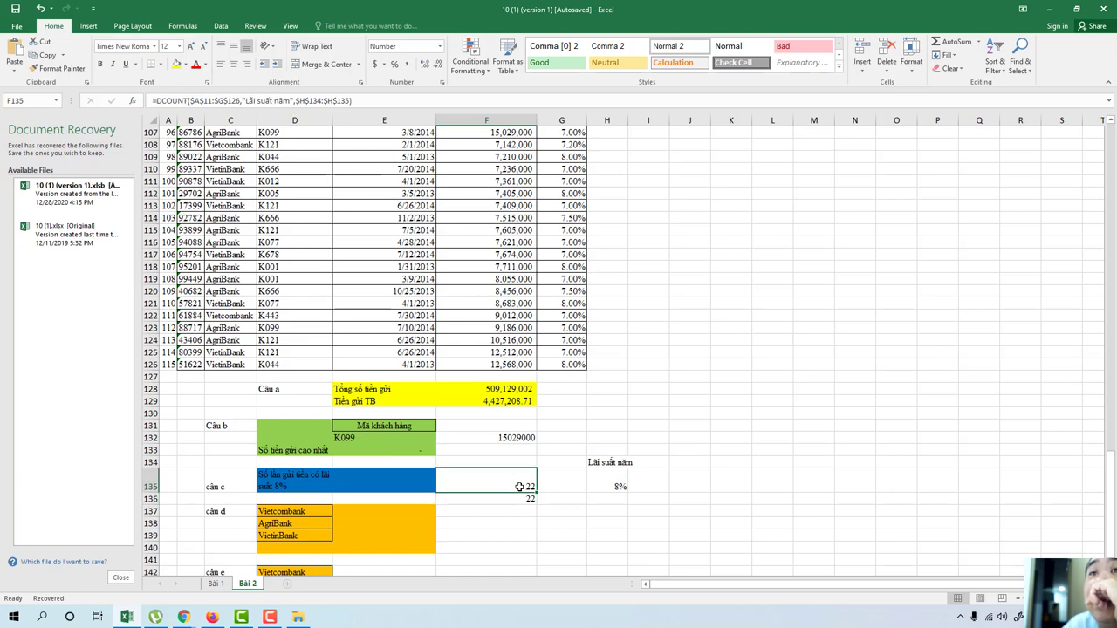
click(519, 499)
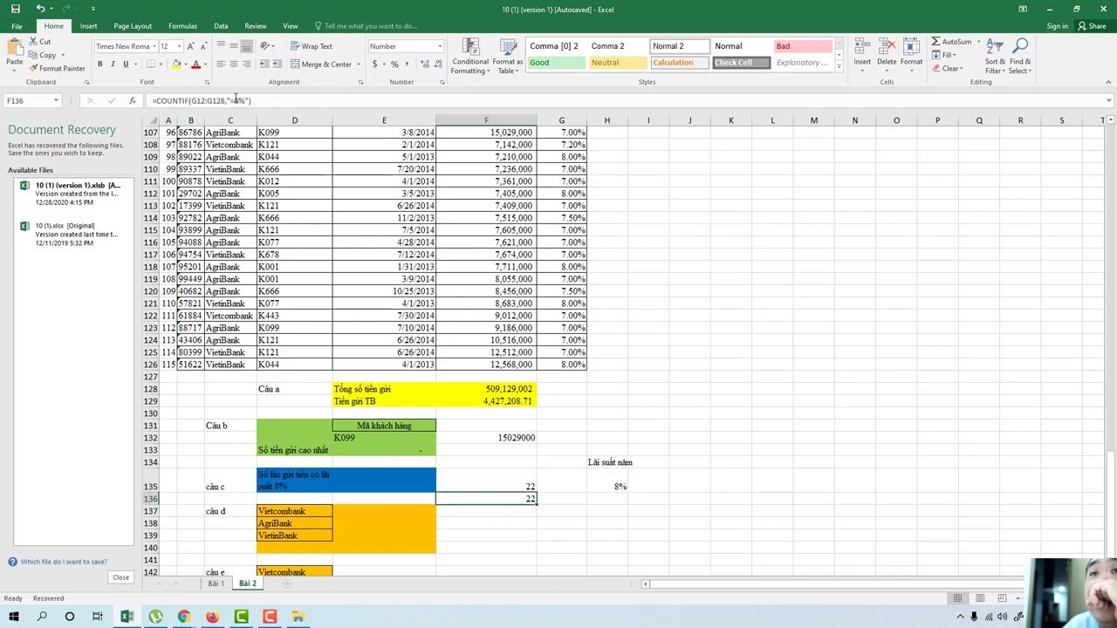
click(514, 485)
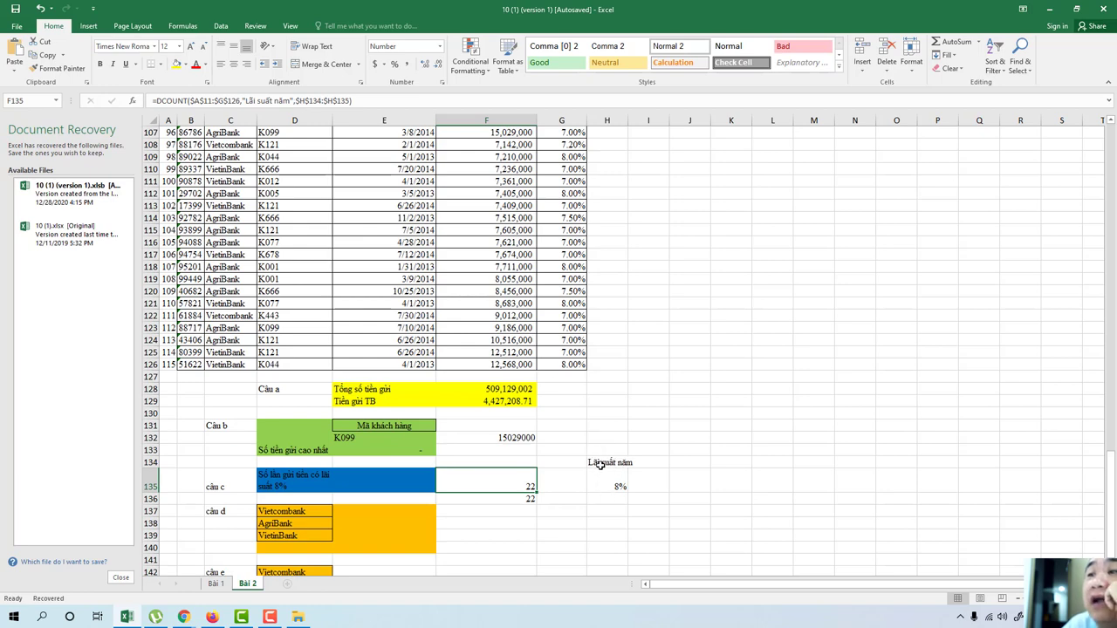
click(522, 500)
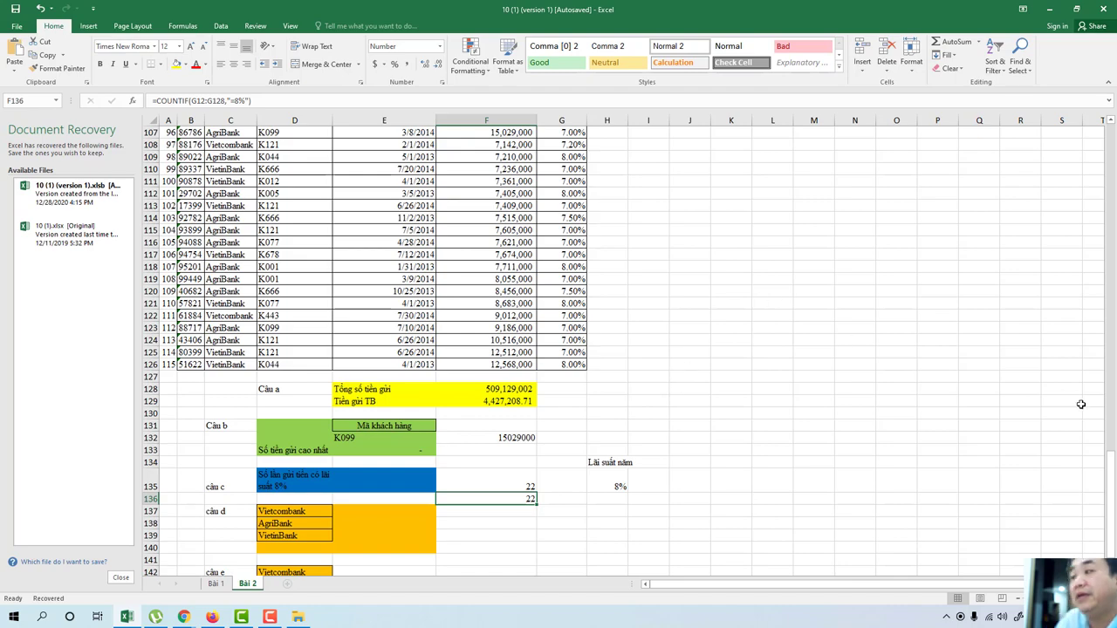
drag(1105, 482, 1108, 175)
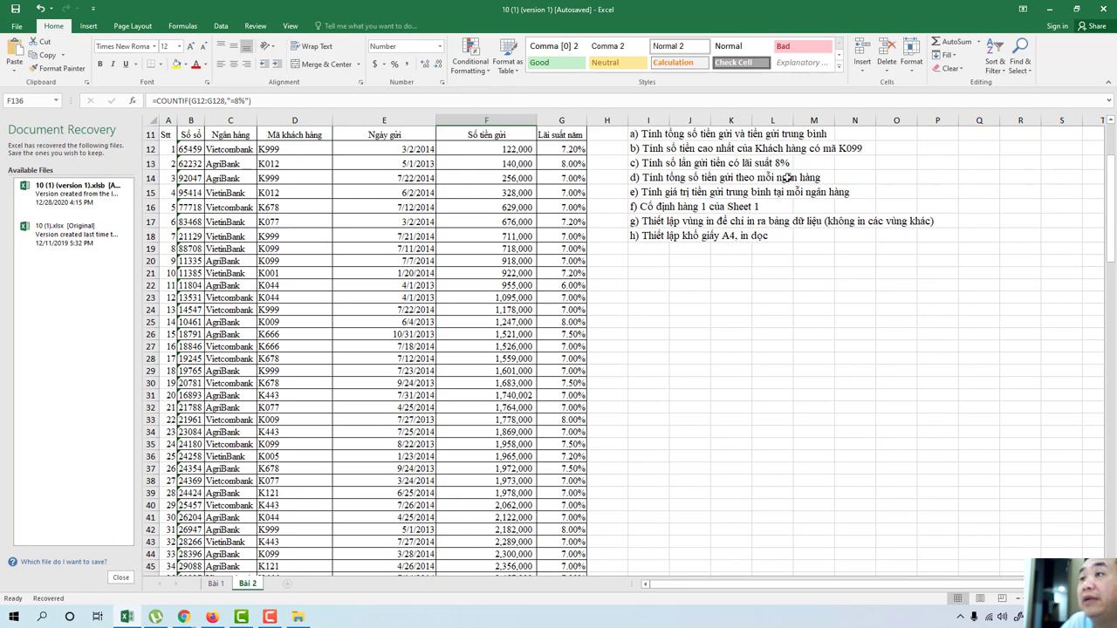
drag(1113, 234, 1105, 488)
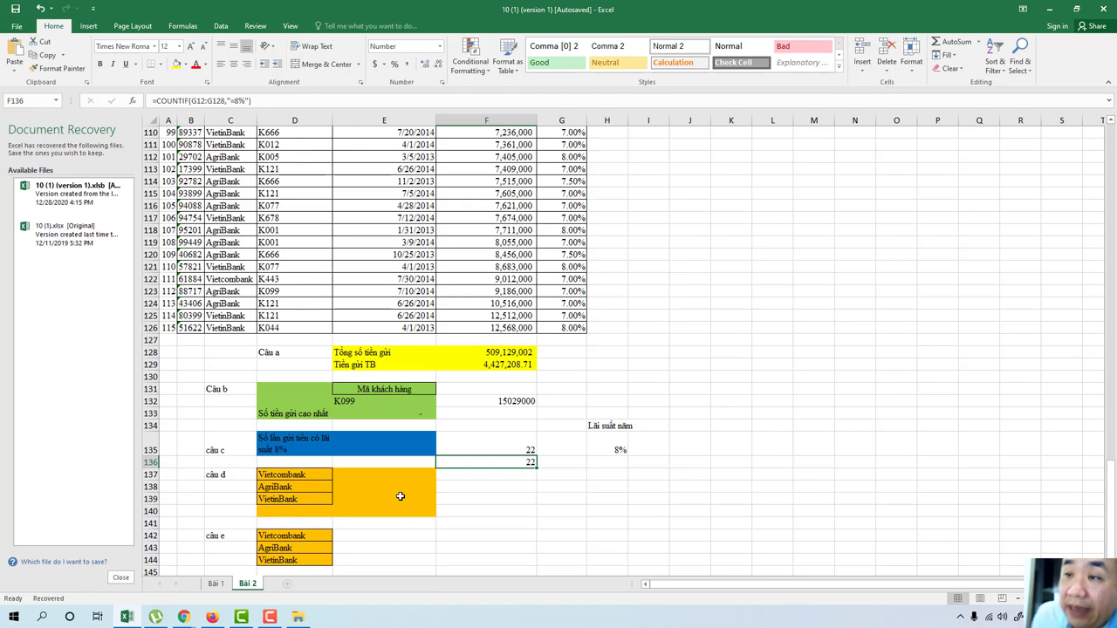
Step: Type the heading 'Tổng tiền' in E136 and start a SUMIF beside Vietcombank
click(461, 488)
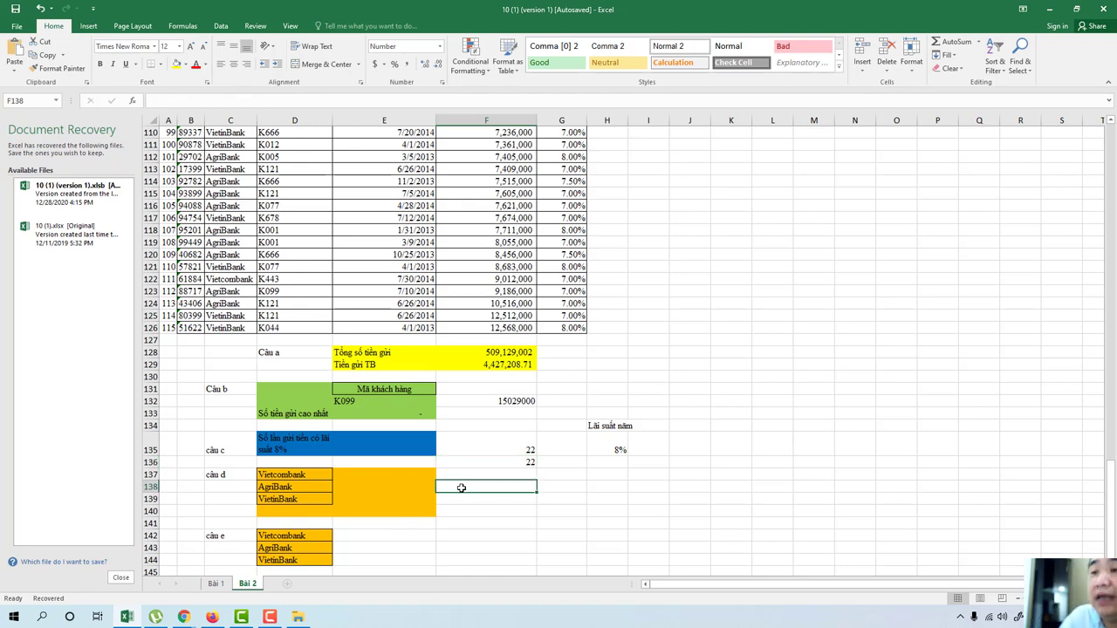
click(378, 473)
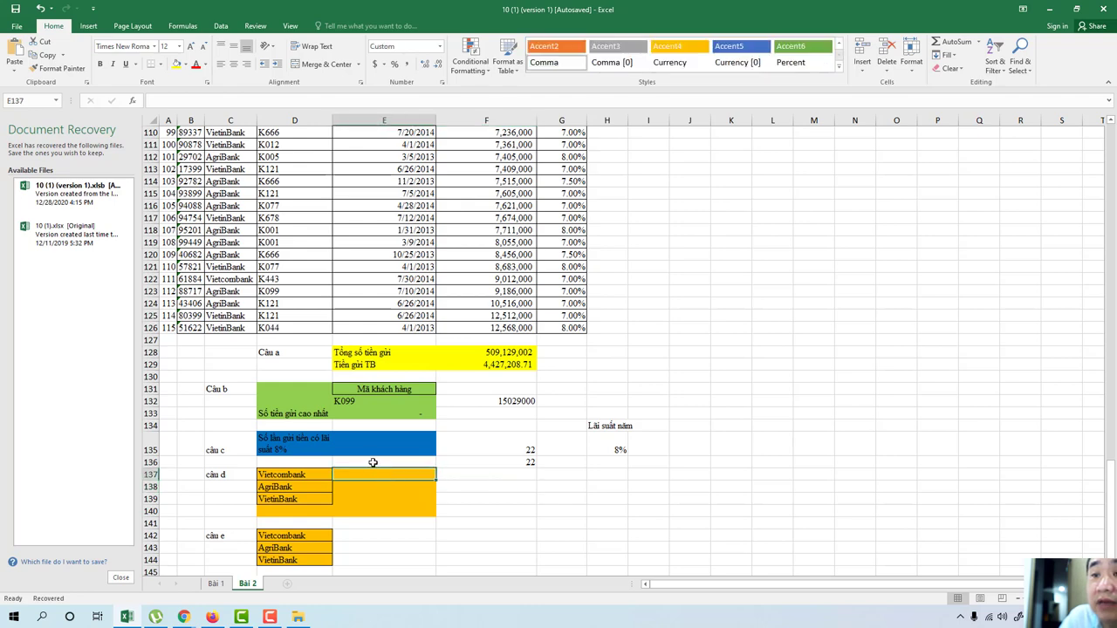
click(373, 462)
text(Tổng t)
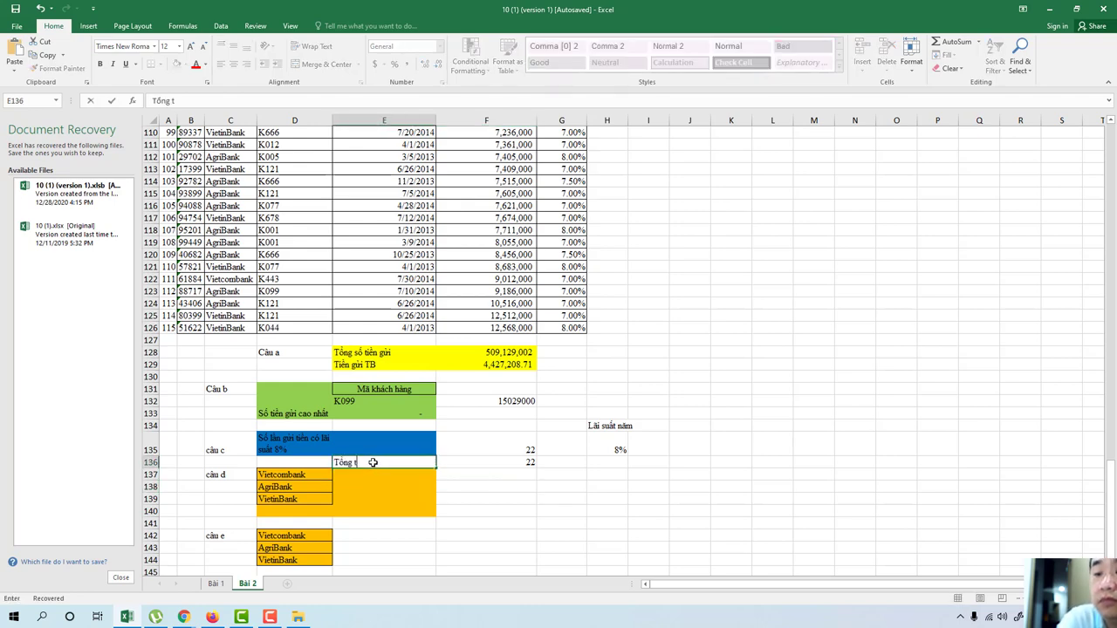
text(ie)
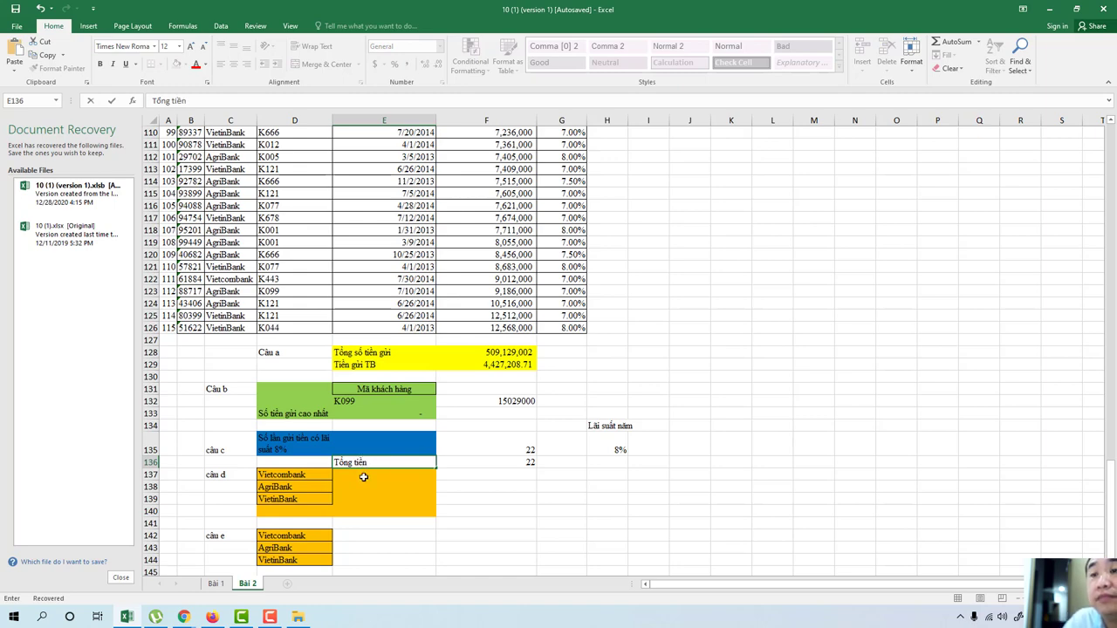
click(363, 476)
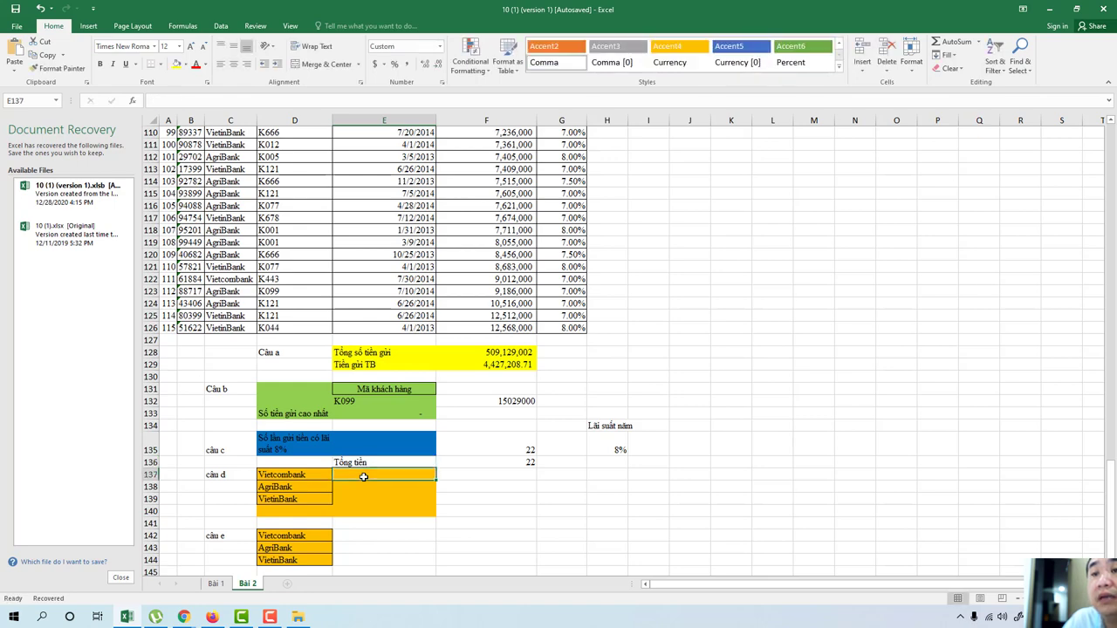
text(=)
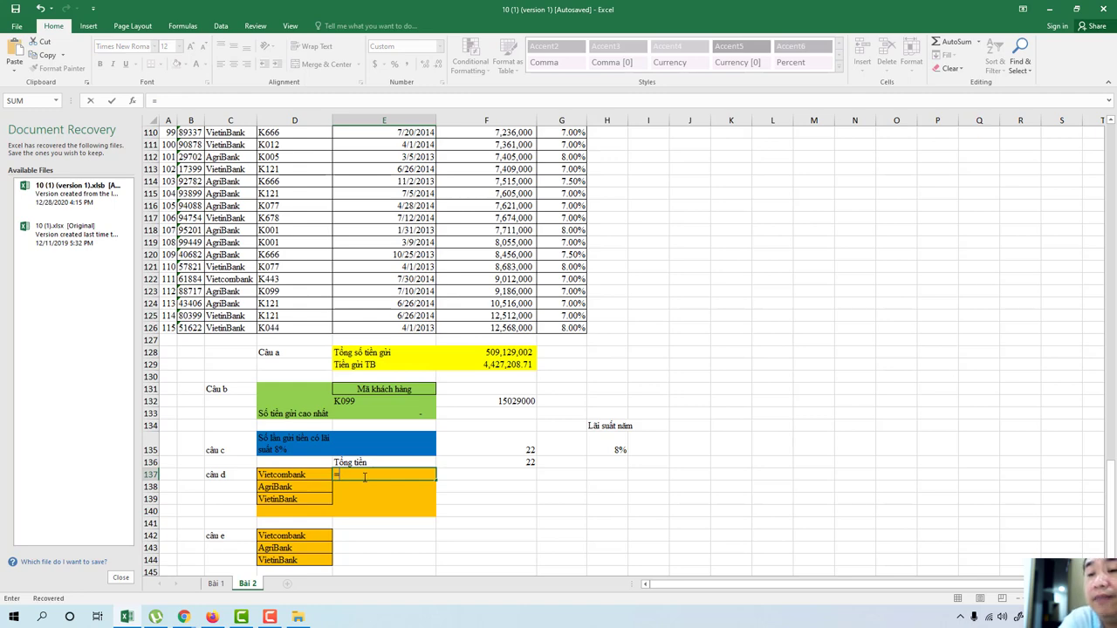
text(SUM)
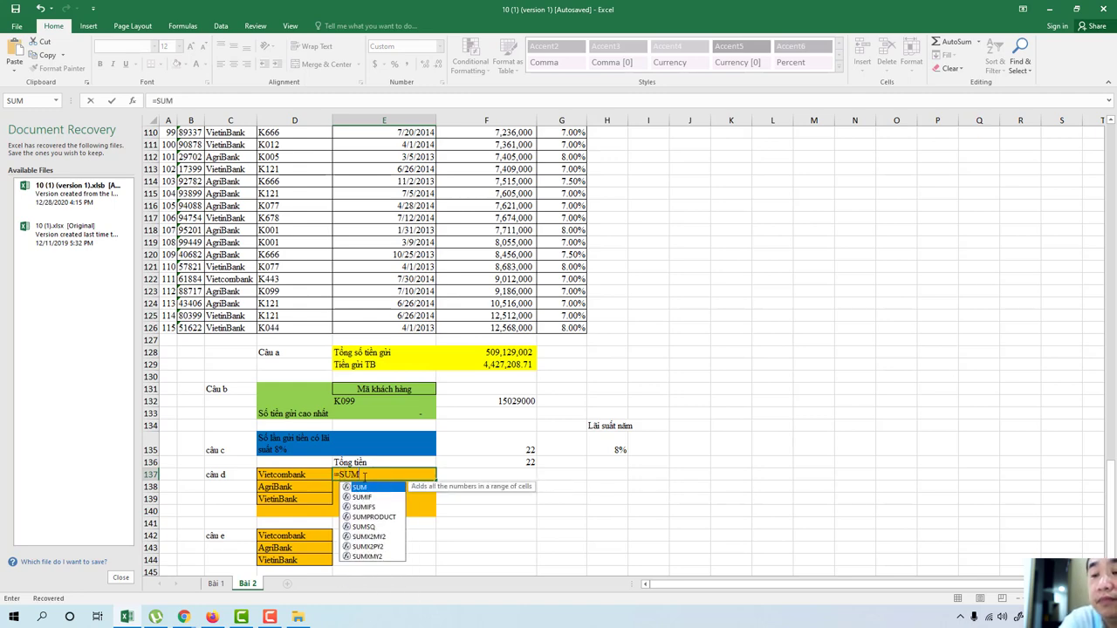
text(IF()
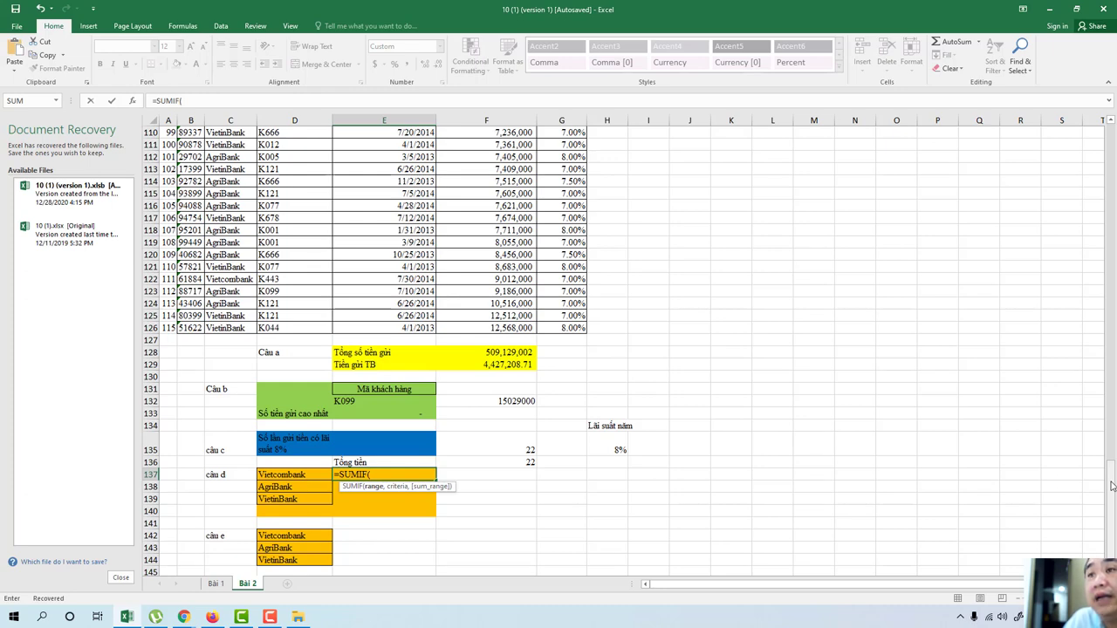
Step: Enter F12:F126 as the range argument of Vietcombank's SUMIF
drag(1112, 486, 1112, 151)
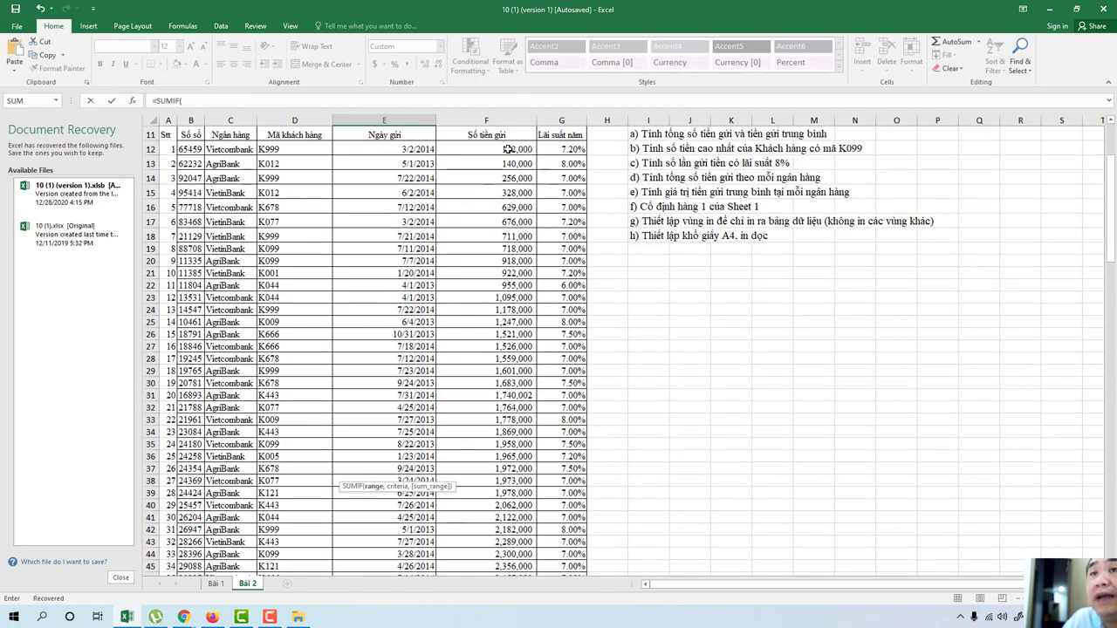
drag(1112, 209, 1110, 526)
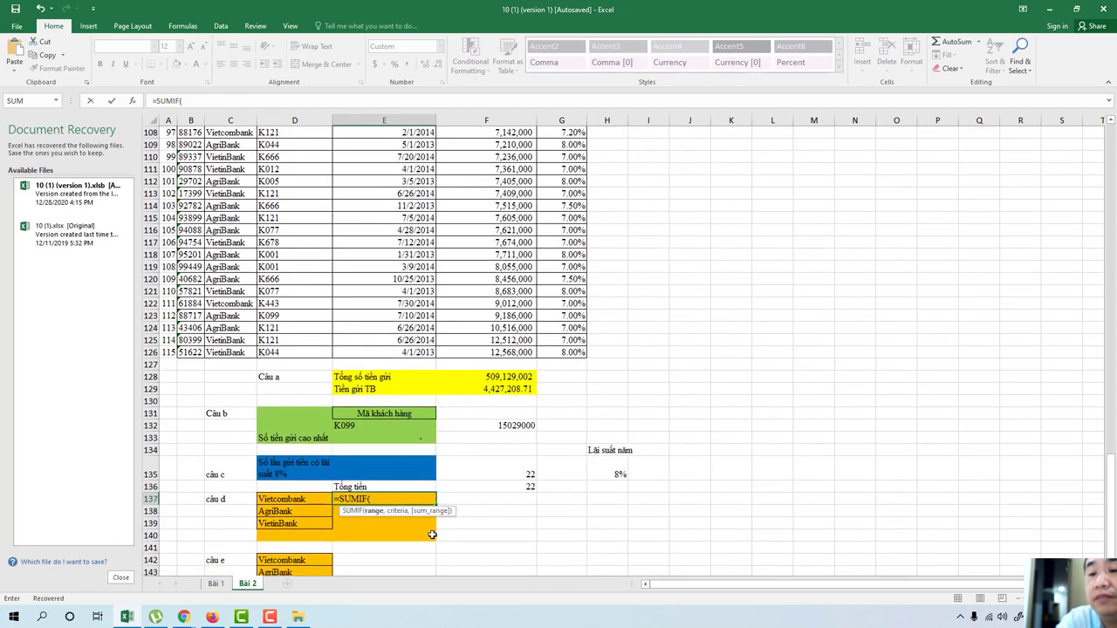
text(f12)
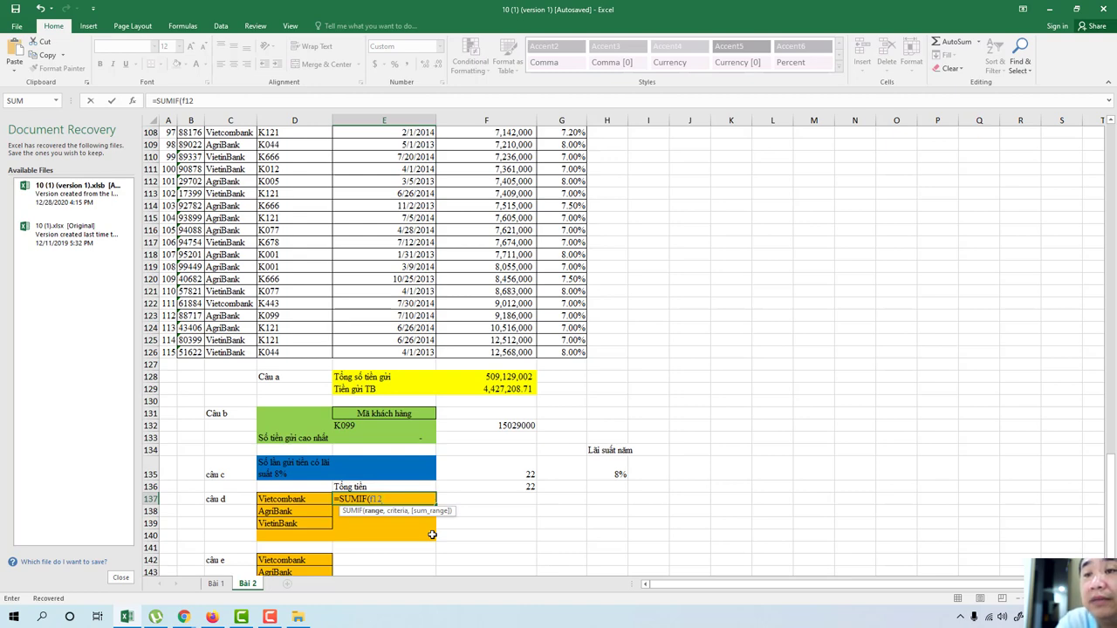
text(:)
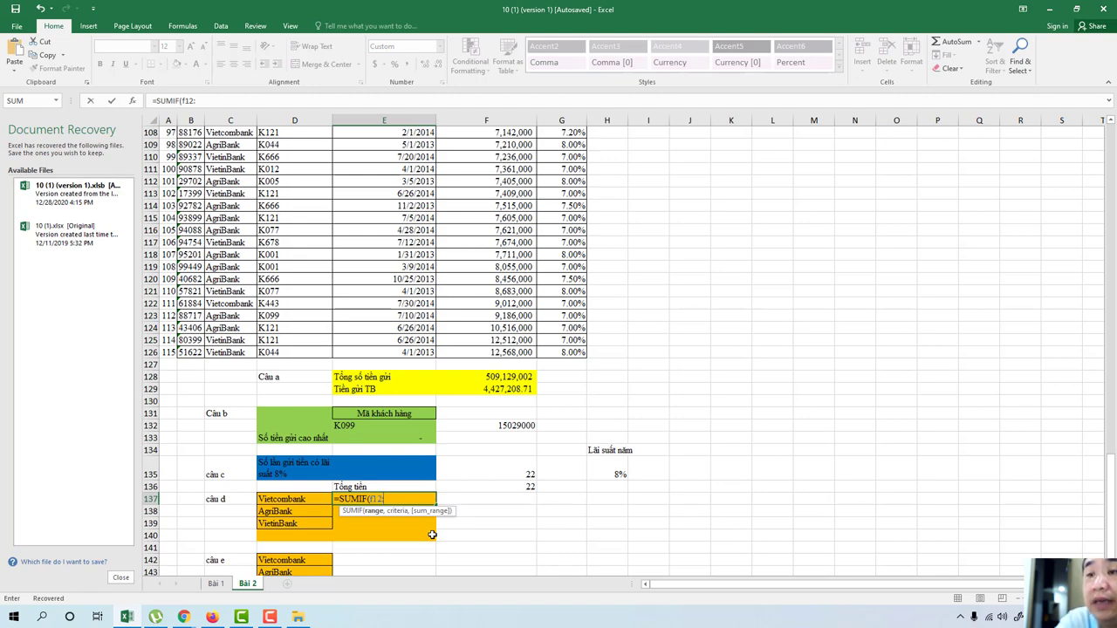
text(f)
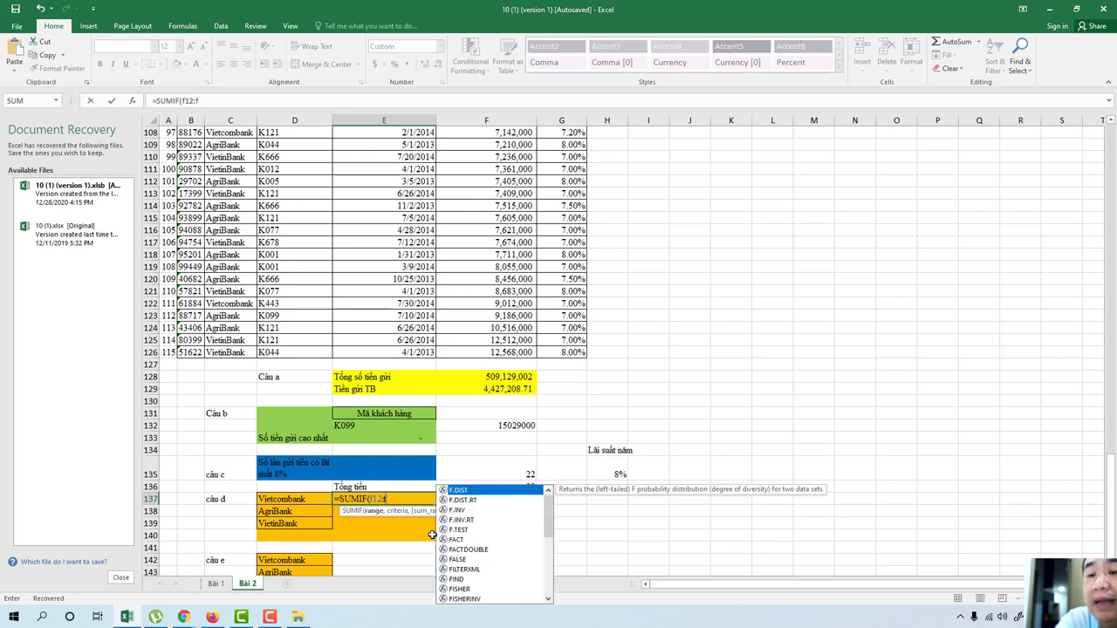
text(126)
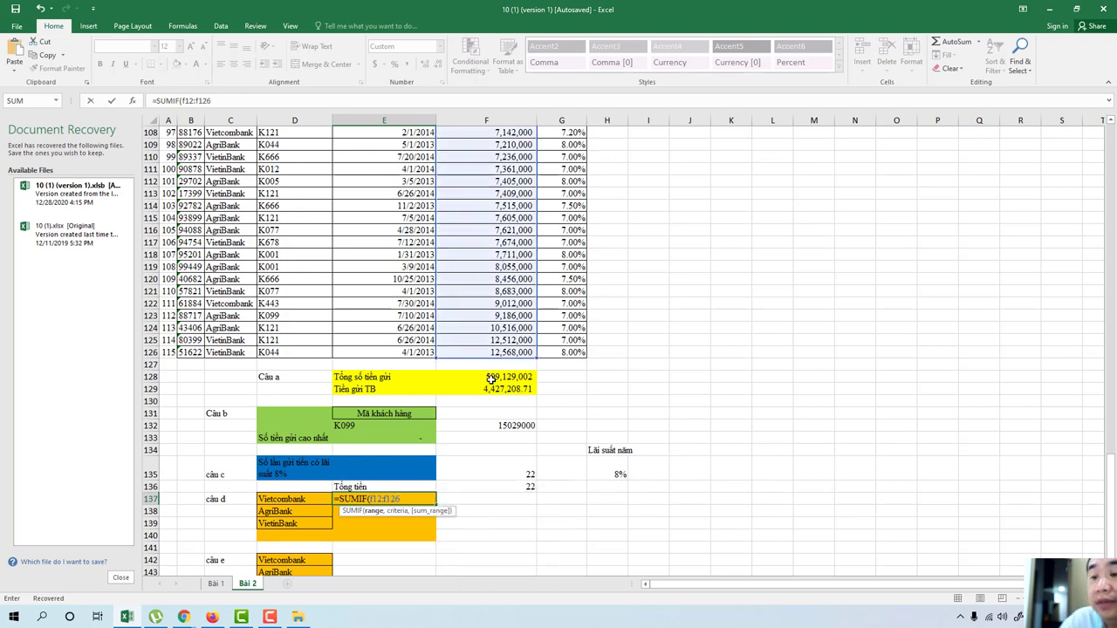
text(,)
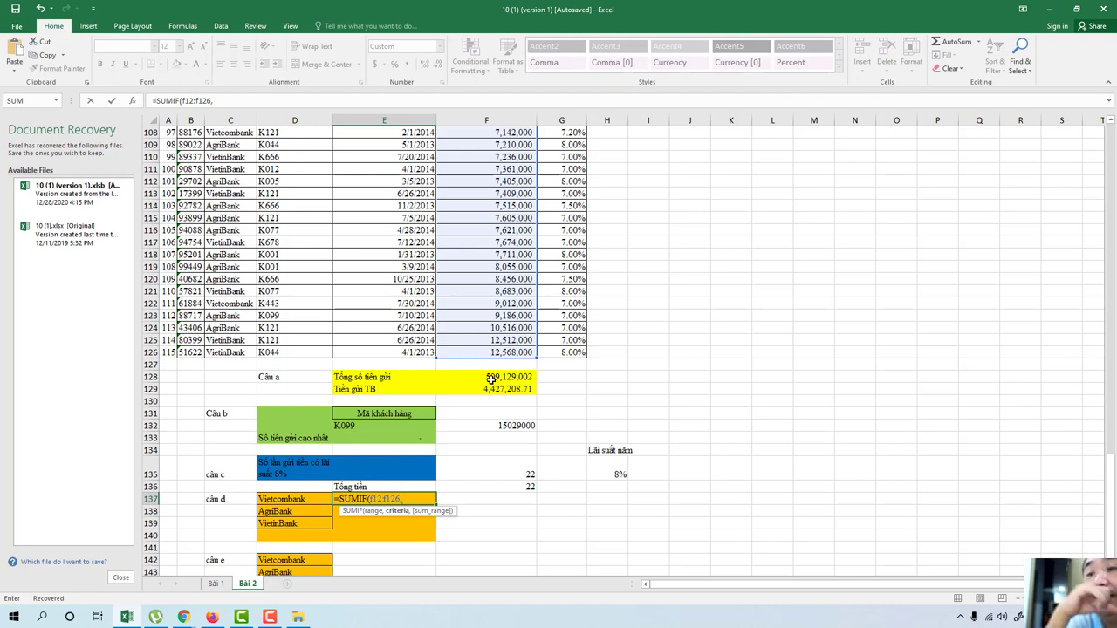
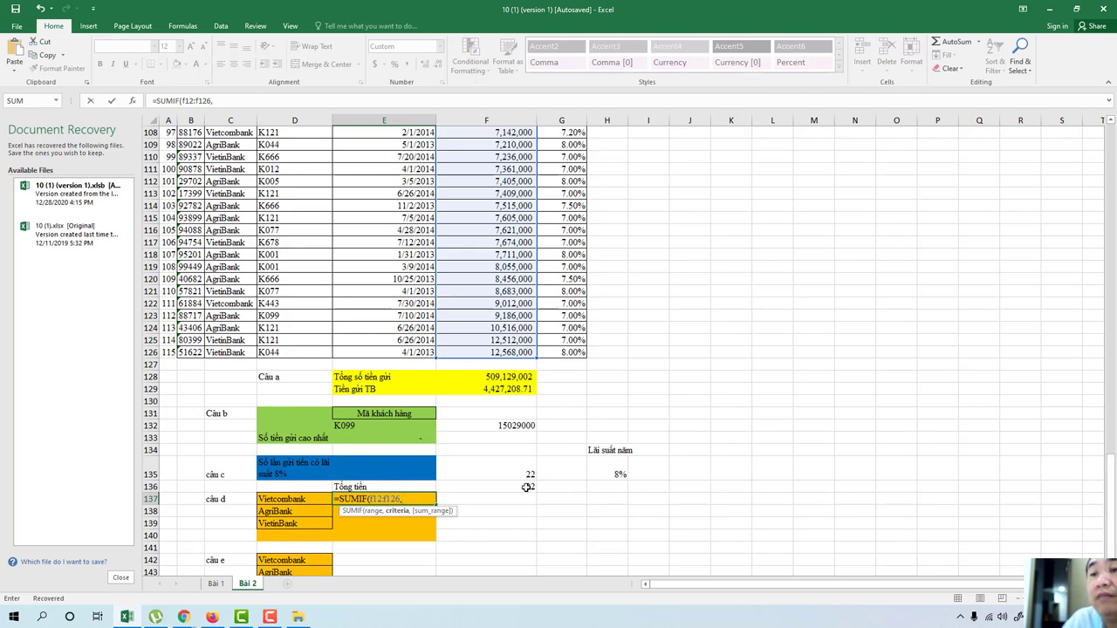
Step: Try to commit the incomplete SUMIF in E137, dismiss the too-few-arguments error, then cancel the entry
key(BackSpace)
text())
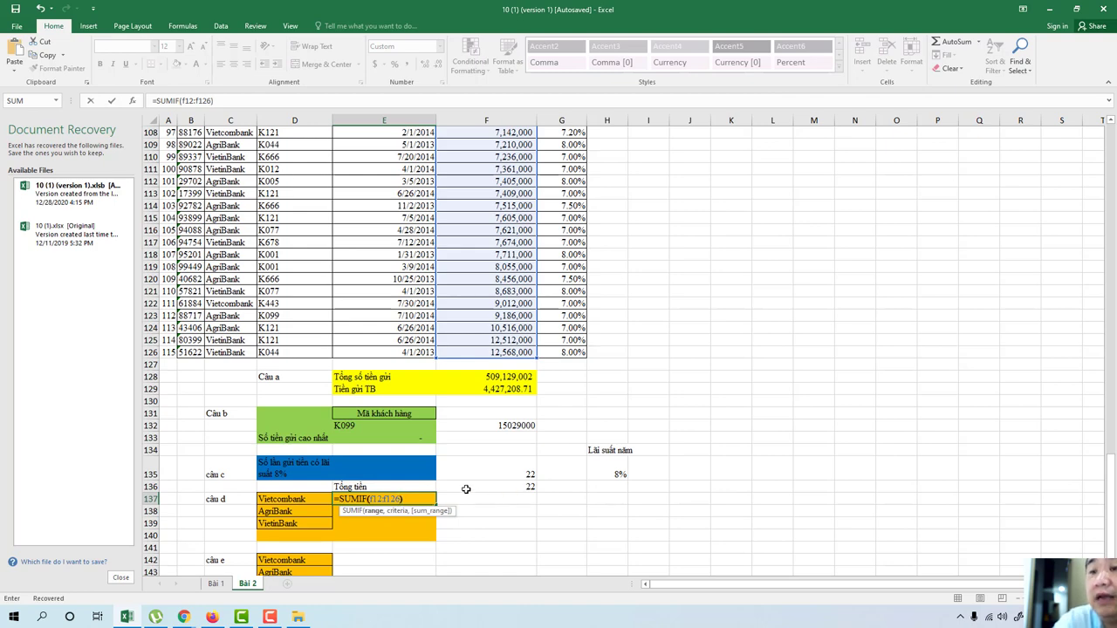
key(Return)
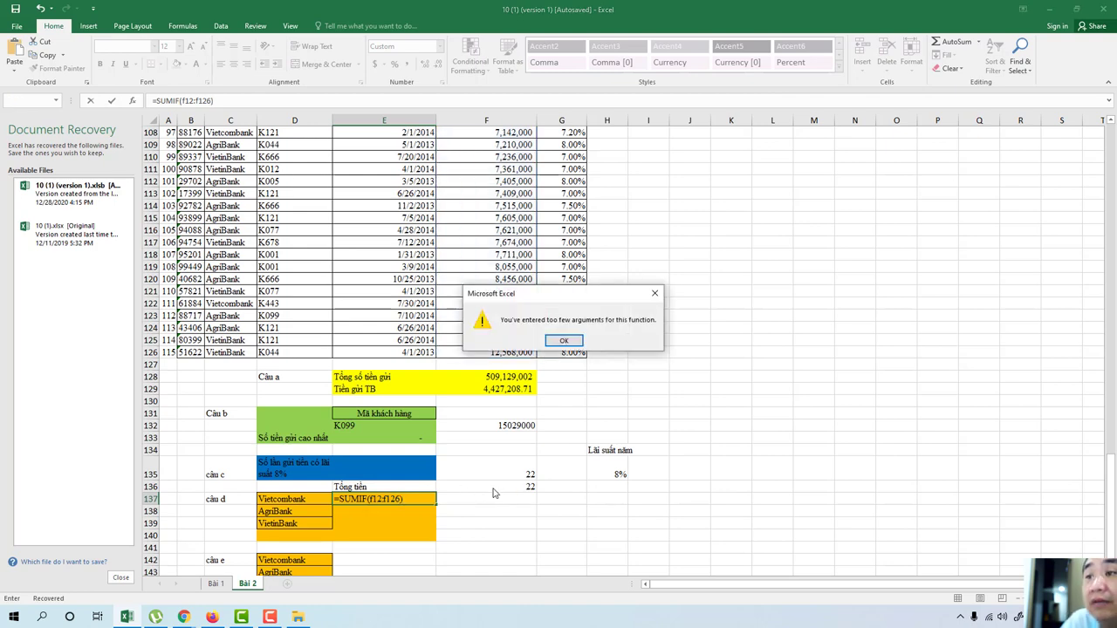
click(562, 341)
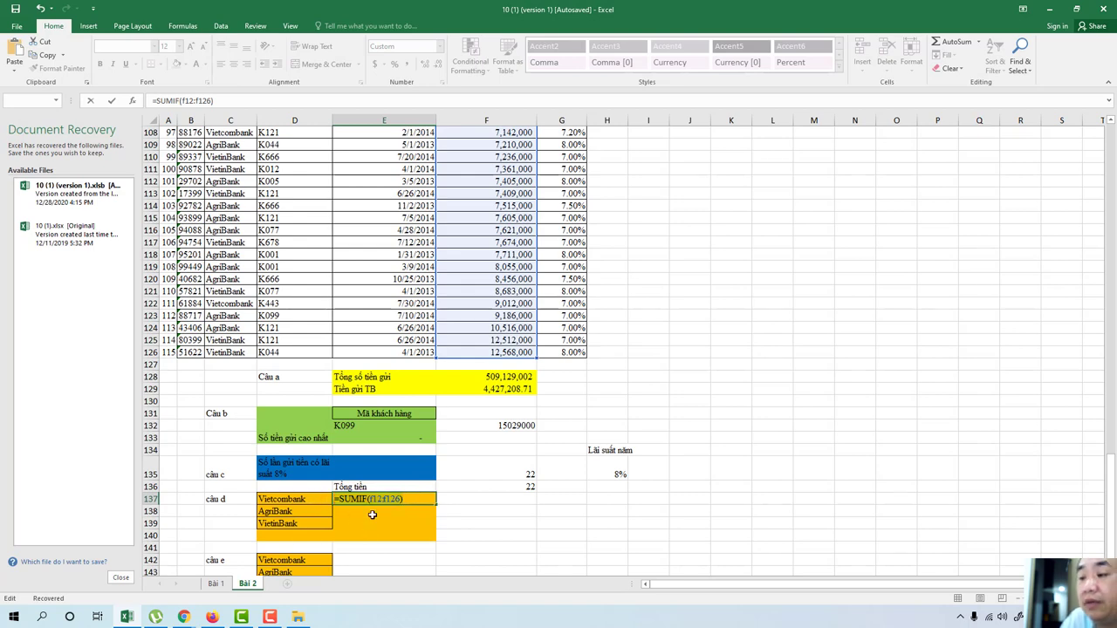
key(Escape)
click(517, 488)
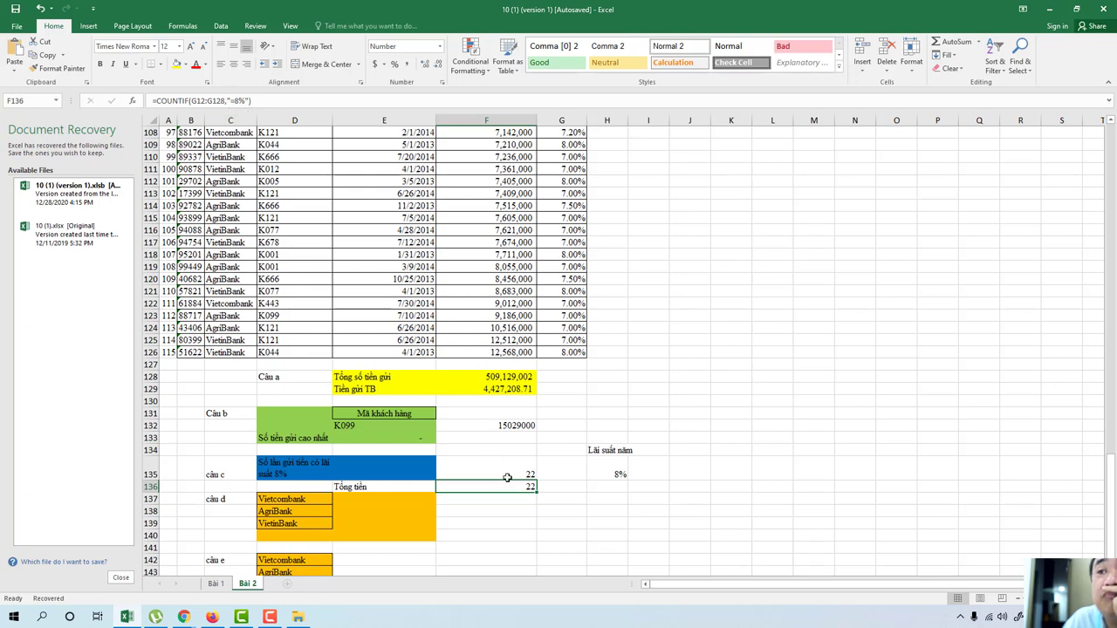
click(513, 425)
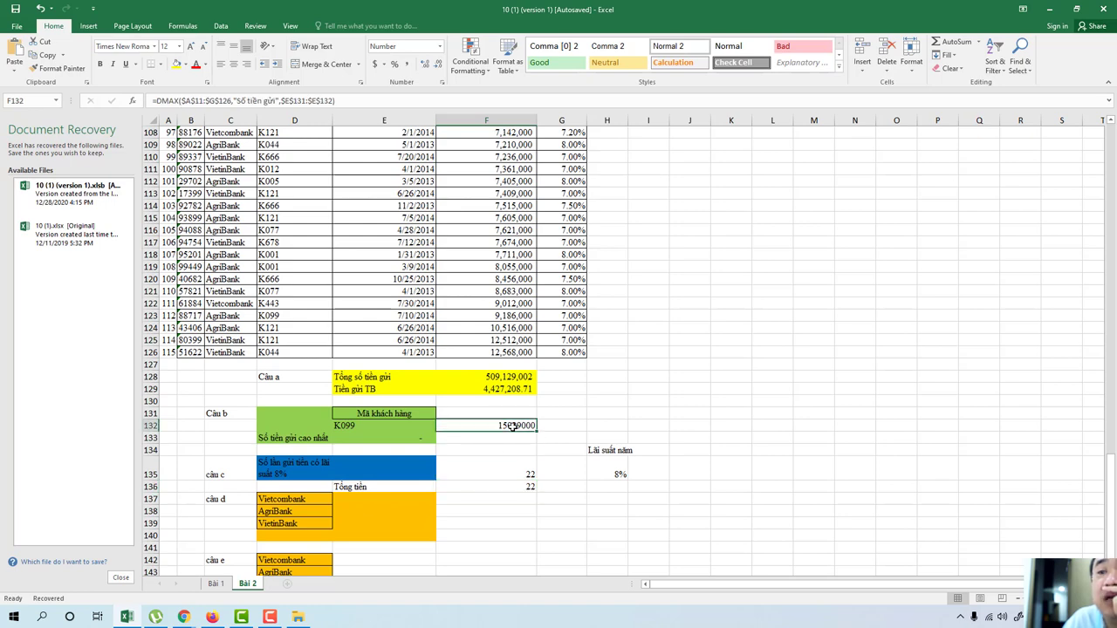
click(524, 473)
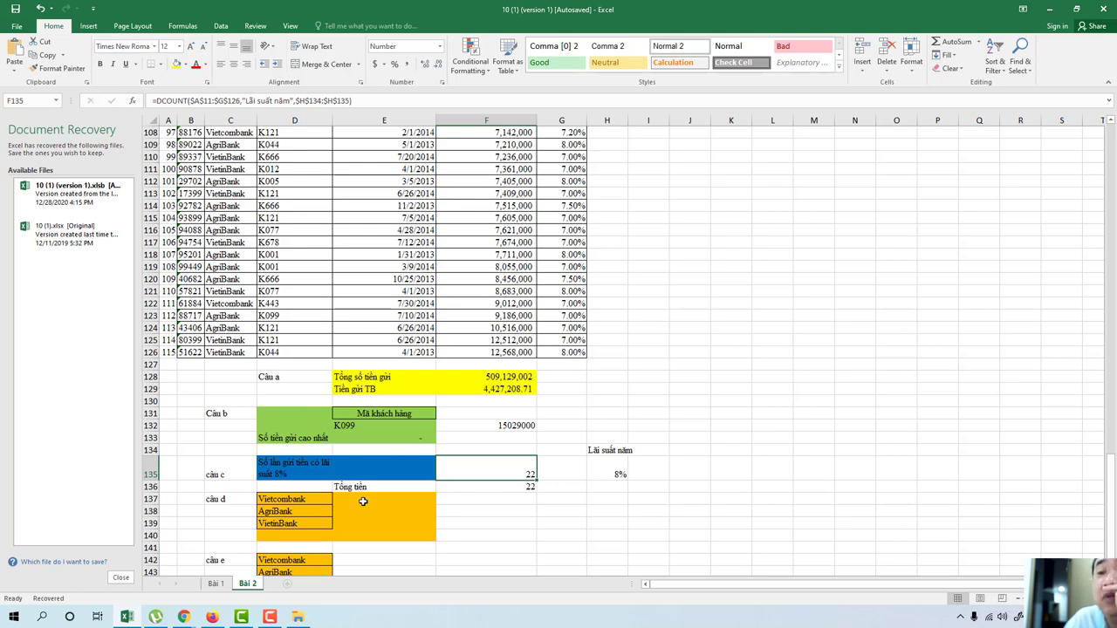
click(364, 501)
Step: Start a SUMIF formula in cell E137
text(=)
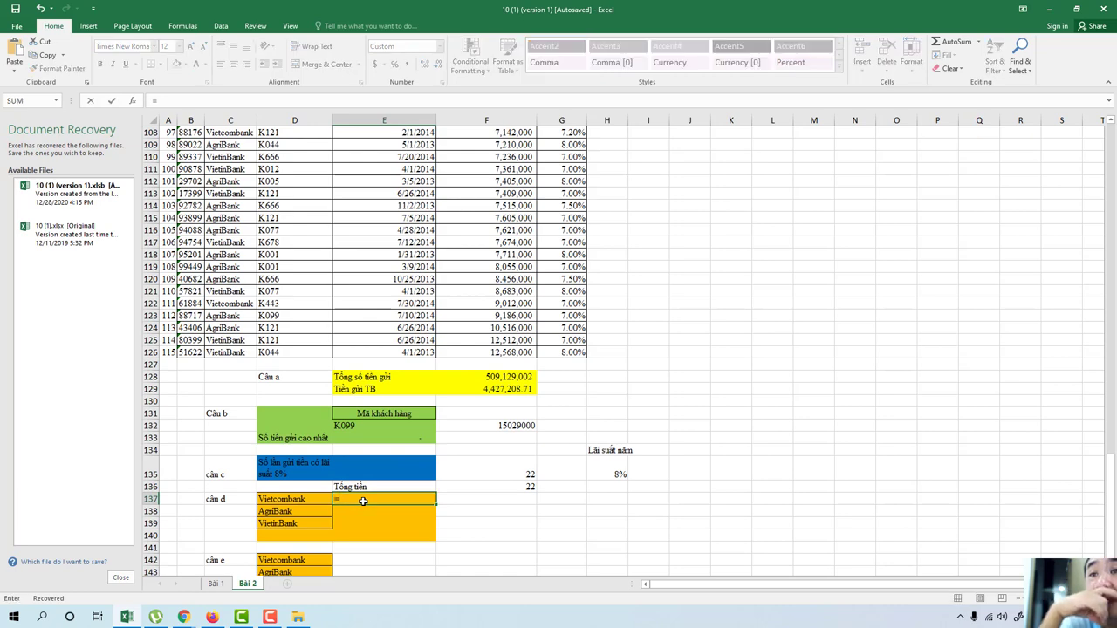
text(S)
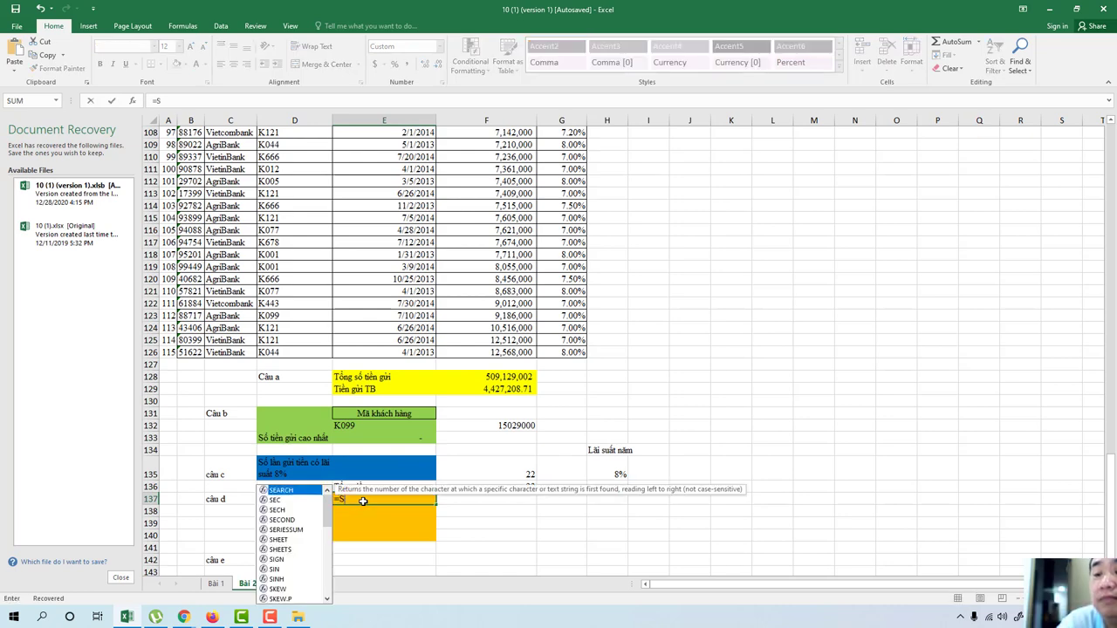
text(UM()
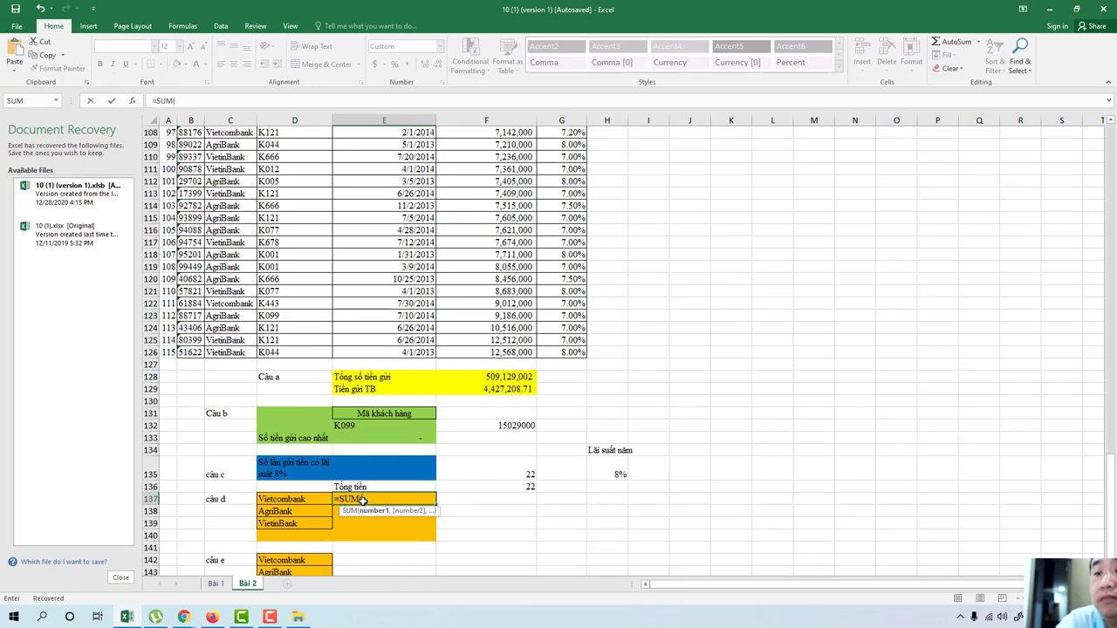
key(BackSpace)
text(F)
key(Escape)
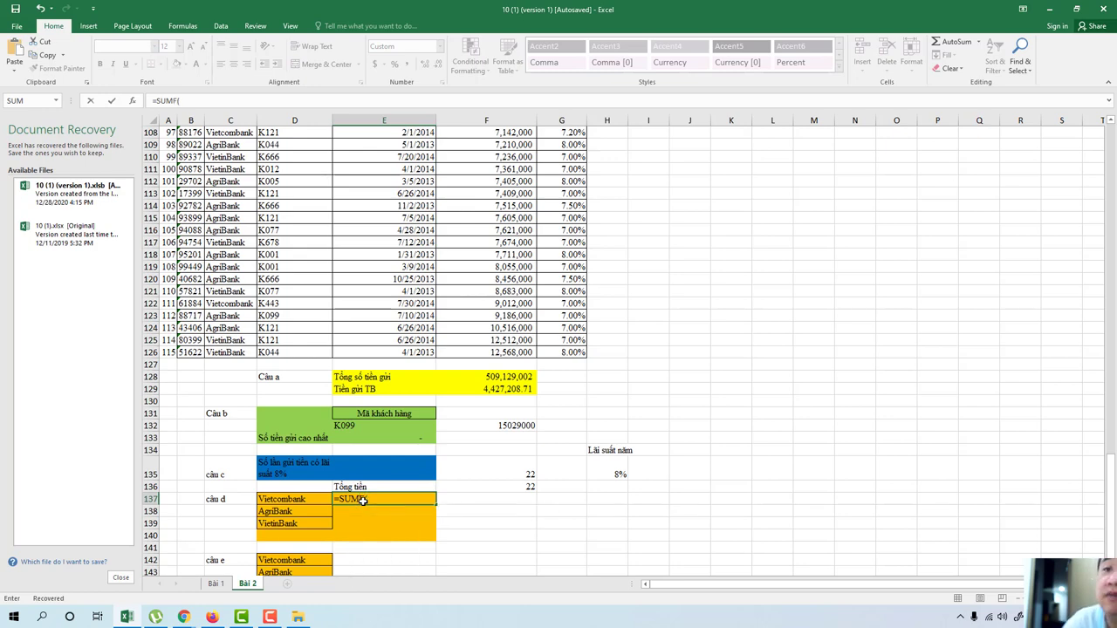
text(()
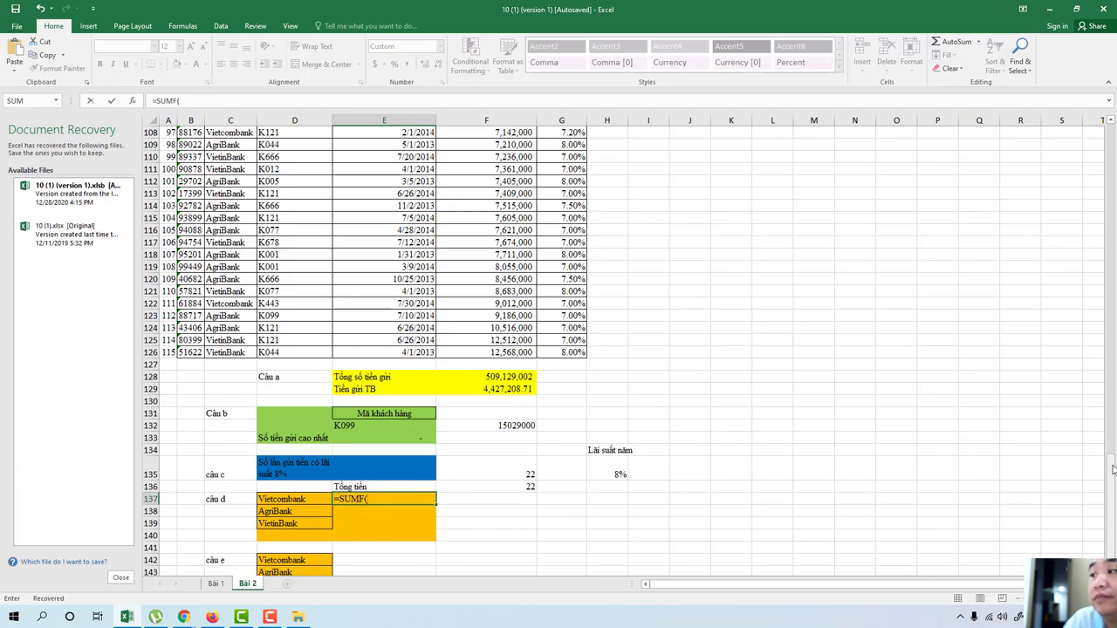
Step: Enter f12:f126 as the first argument, replacing the mistyped semicolon with a comma
drag(1112, 472, 1088, 168)
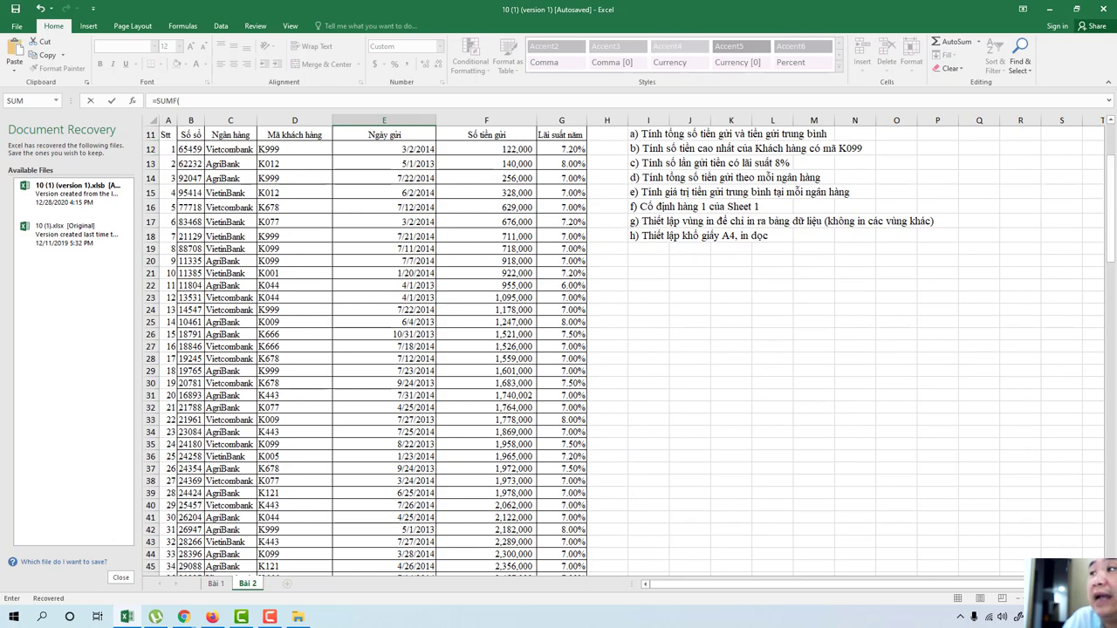
drag(1111, 207, 1111, 488)
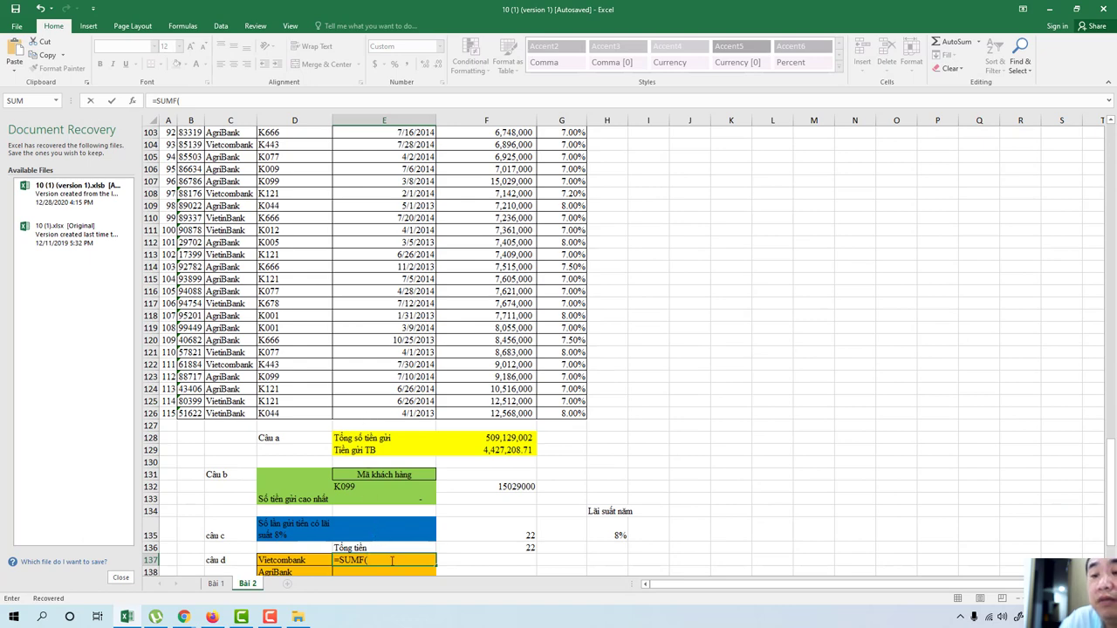
text(f12)
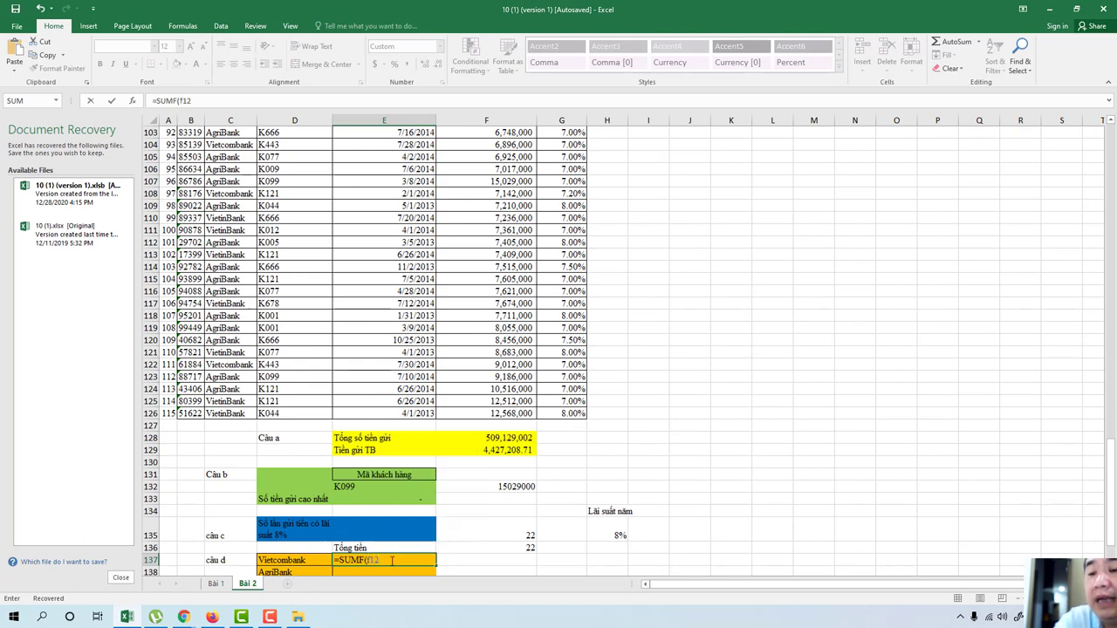
text(:f126)
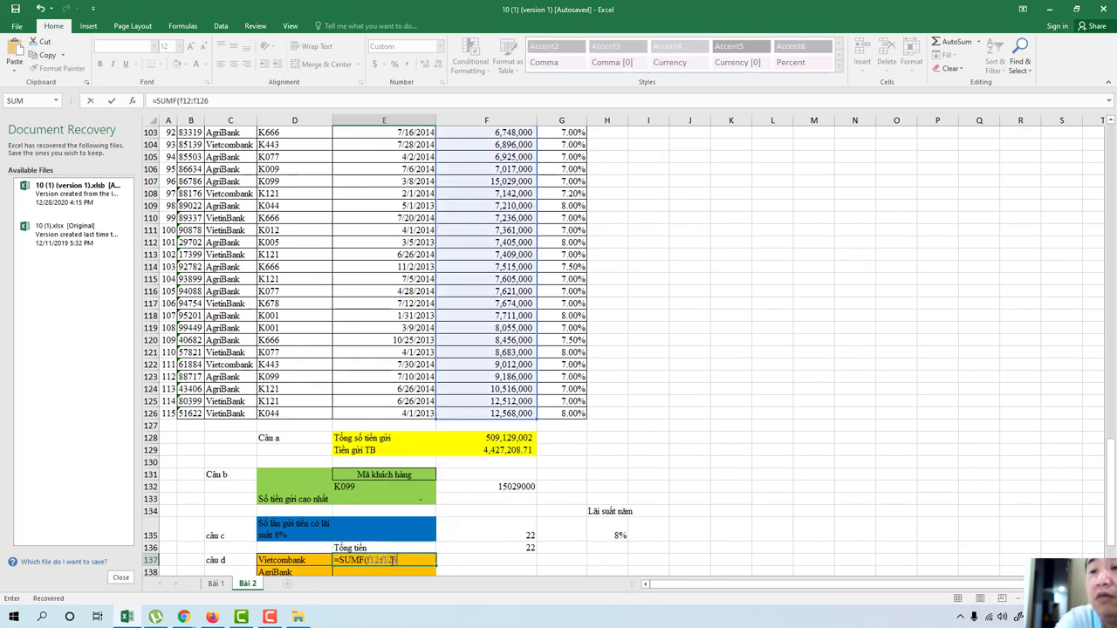
text(;)
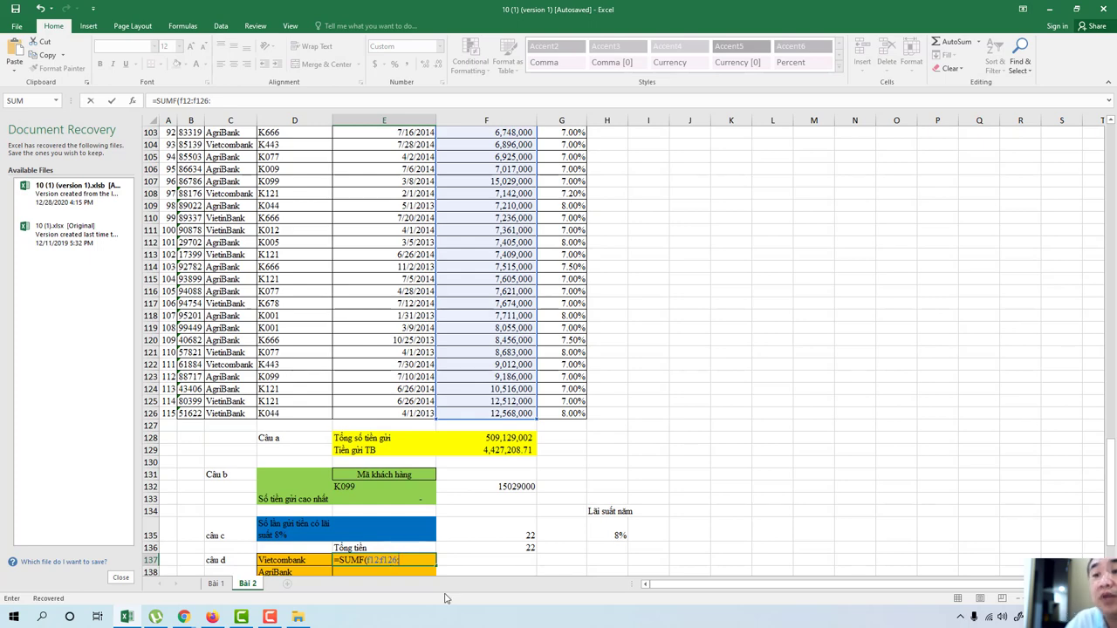
scroll(1106, 489, down, 2)
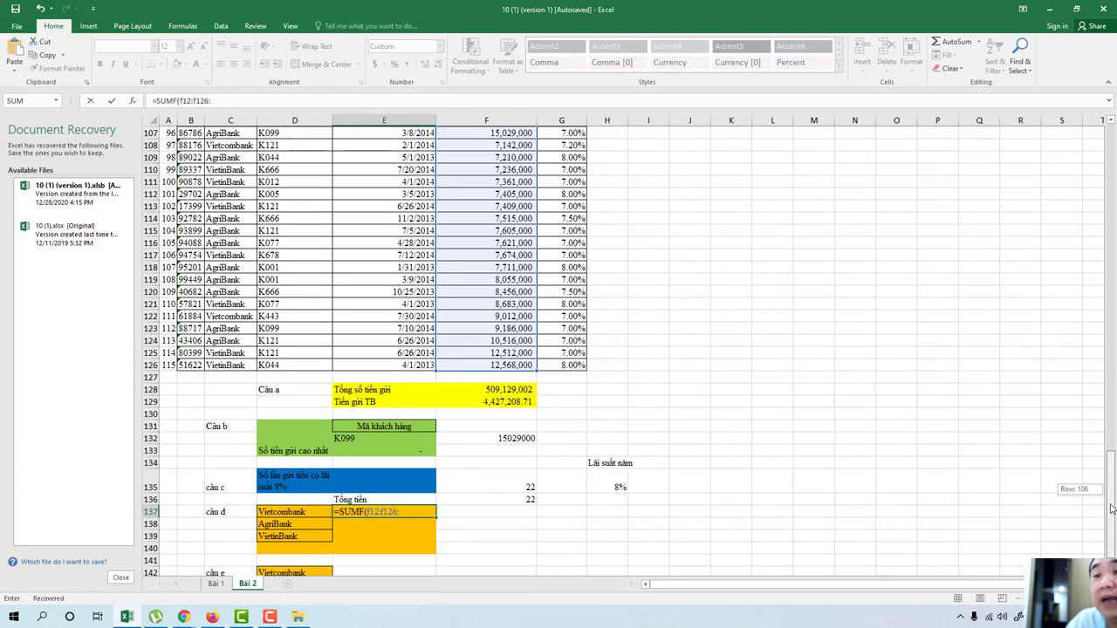
key(BackSpace)
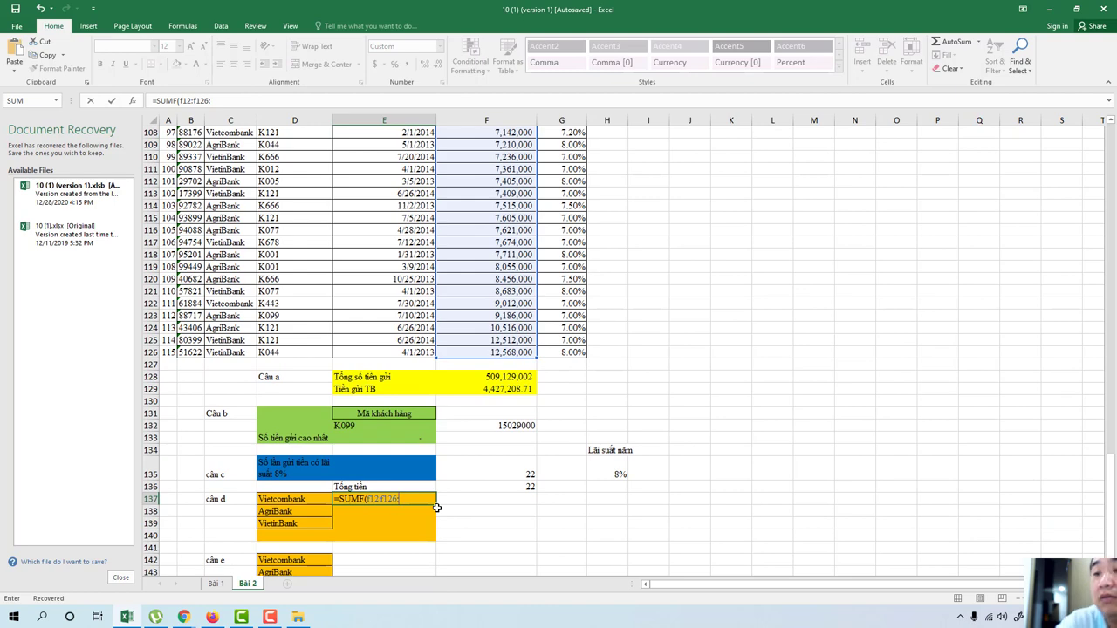
text(,)
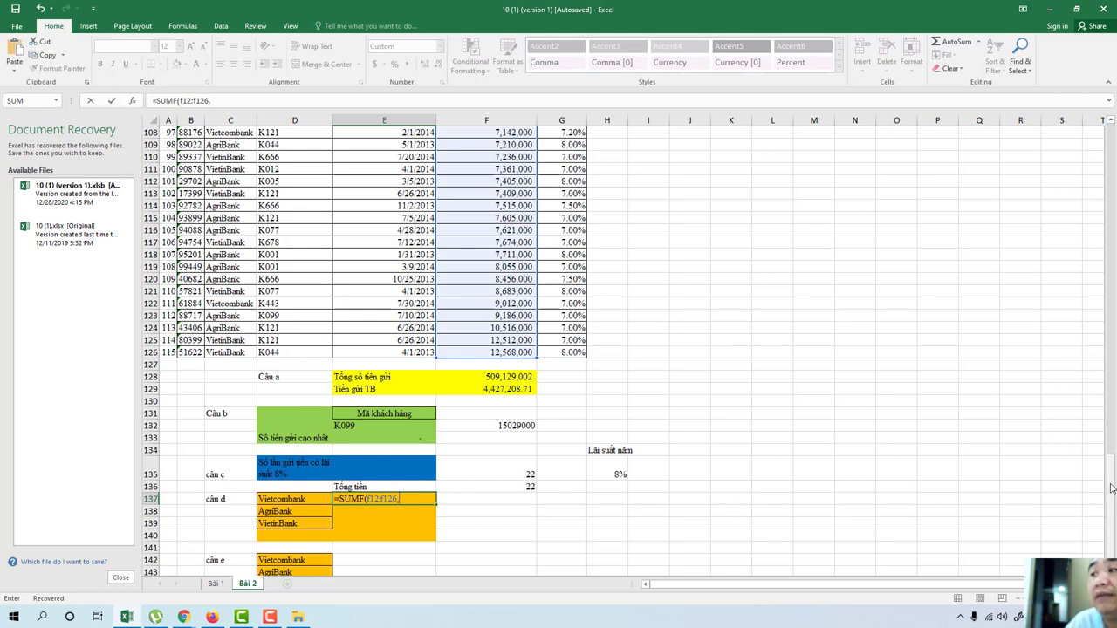
mouse_move(1112, 489)
mouse_down()
mouse_move(1112, 389)
mouse_move(1077, 170)
mouse_up()
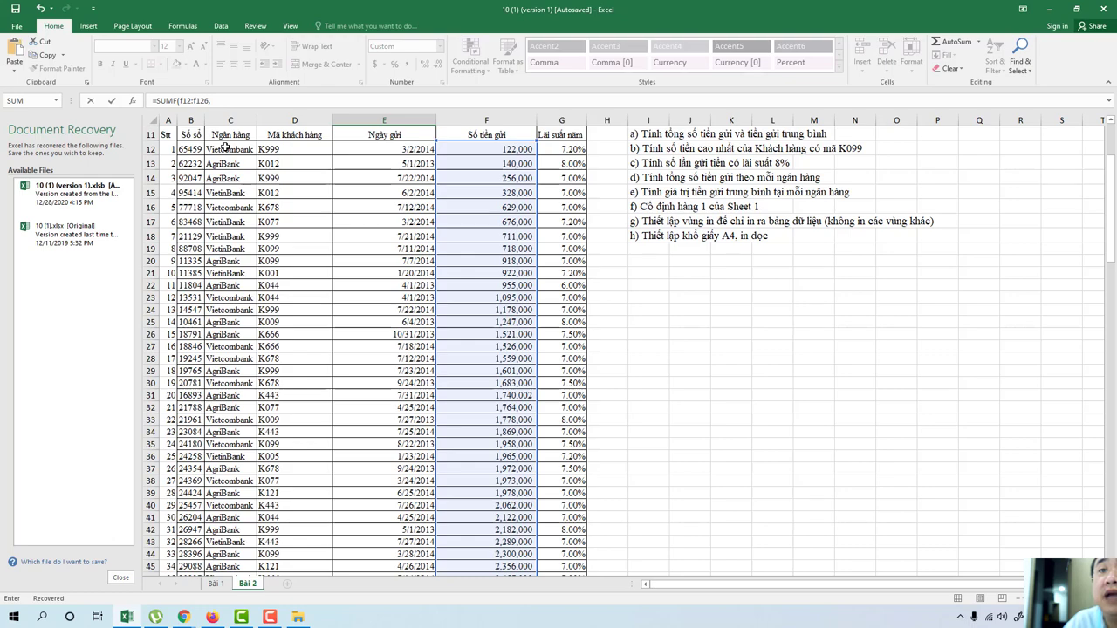
drag(1113, 235, 1108, 522)
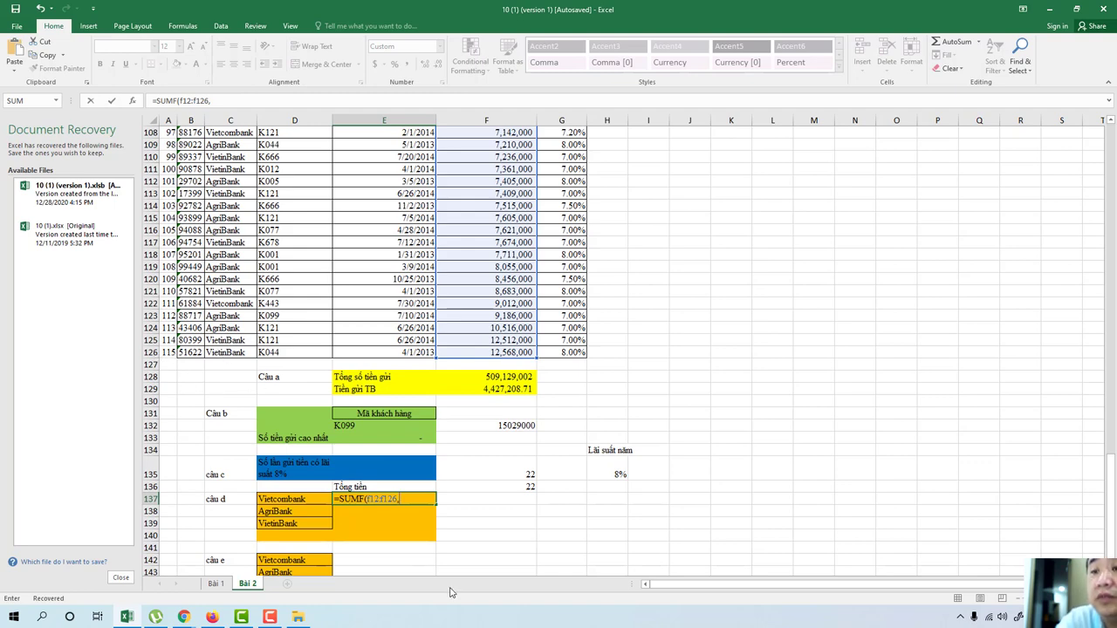
Step: Add $C$12:$C$126 and "Vietcombank" to the formula, commit it, and reselect E137 showing #NAME?
text(c)
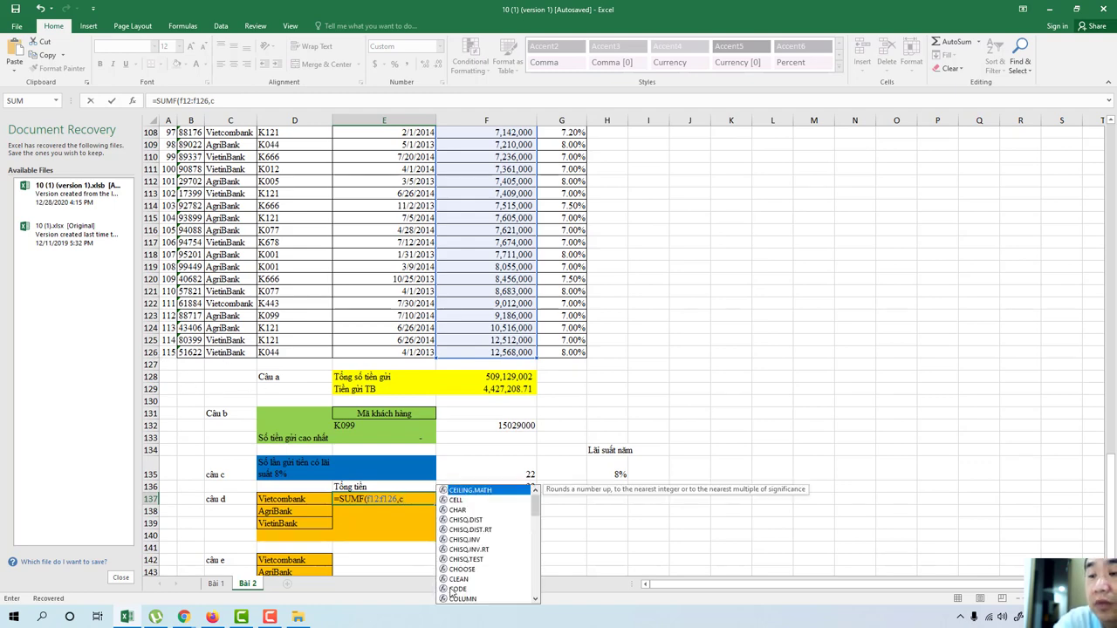
key(BackSpace)
text($C)
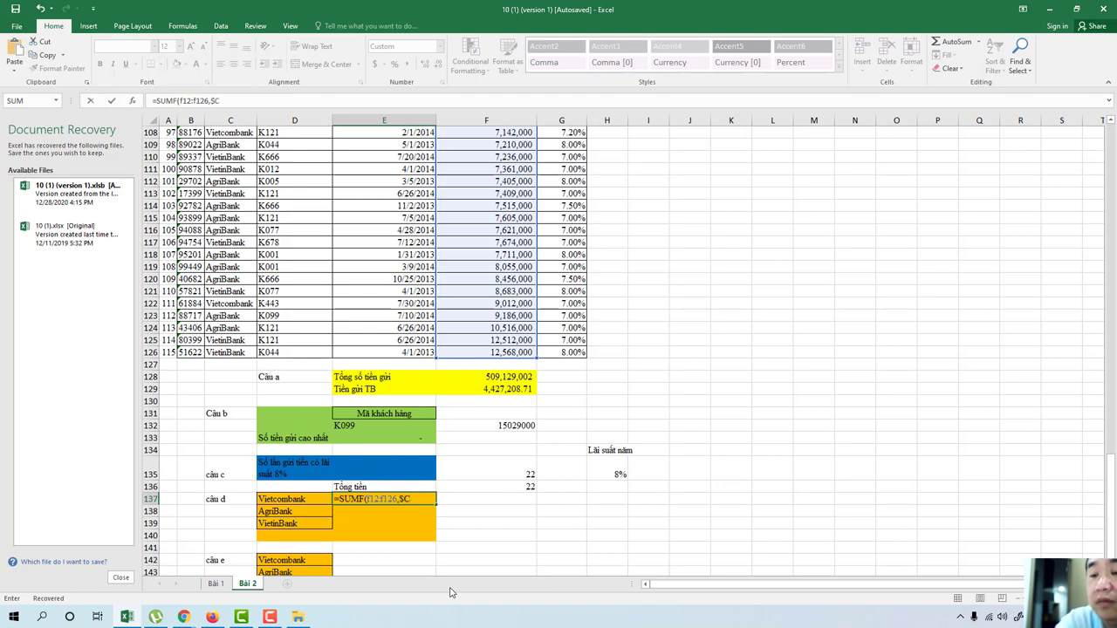
text($12:$c)
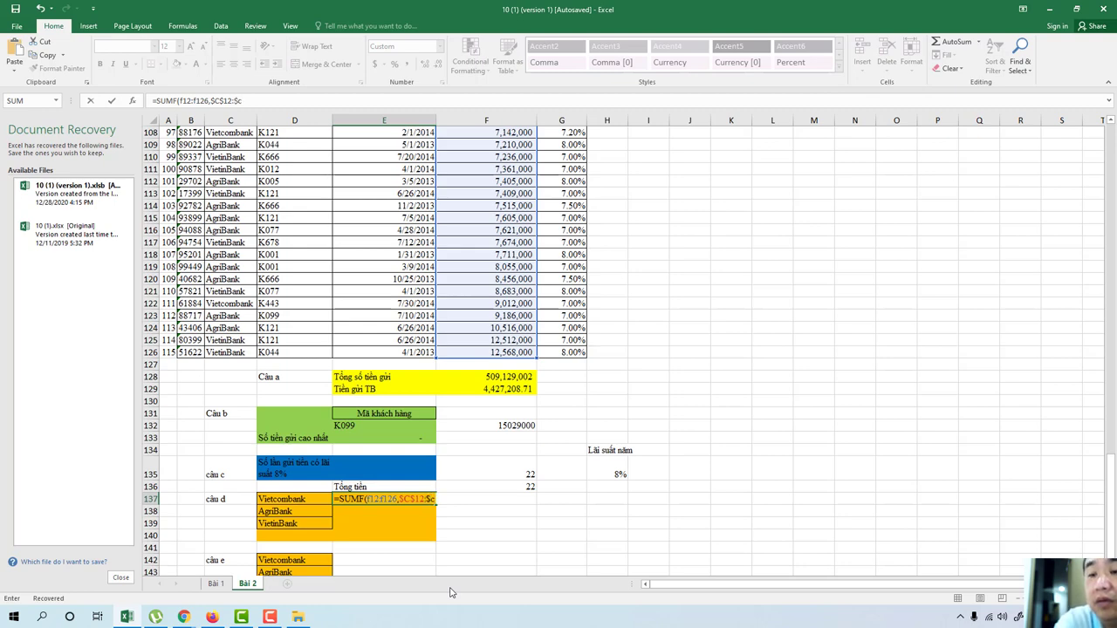
text($126)
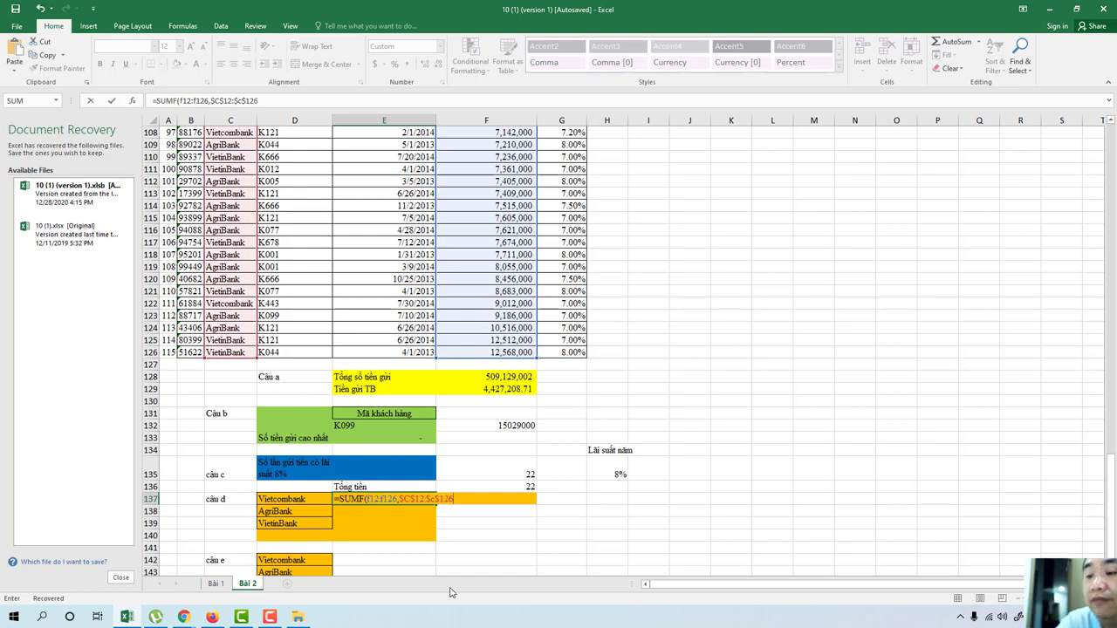
text(,")
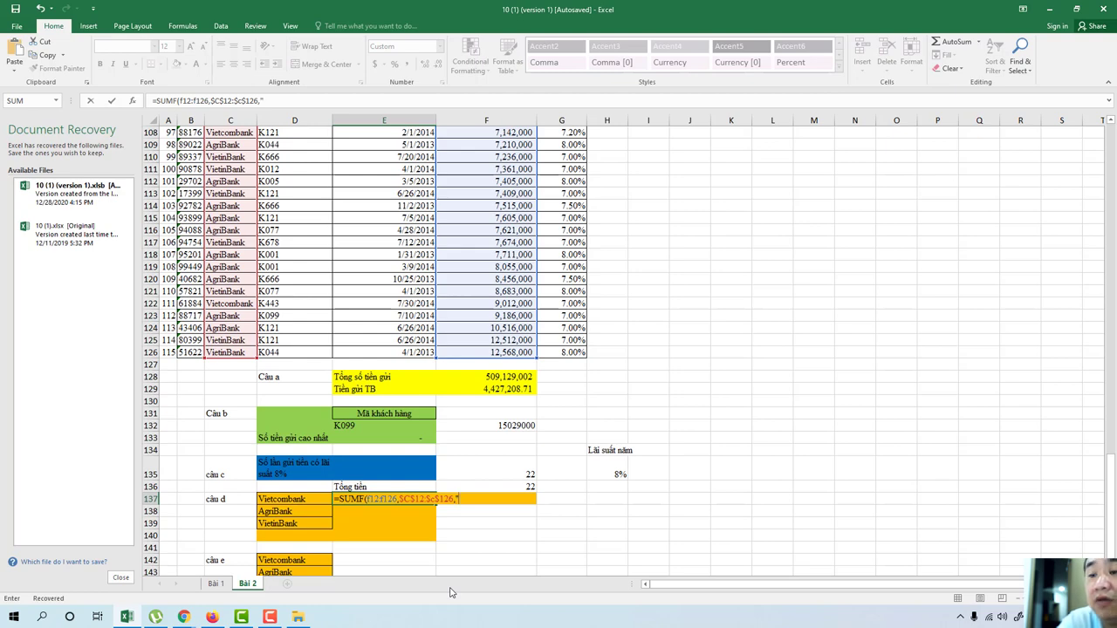
text(Vietc)
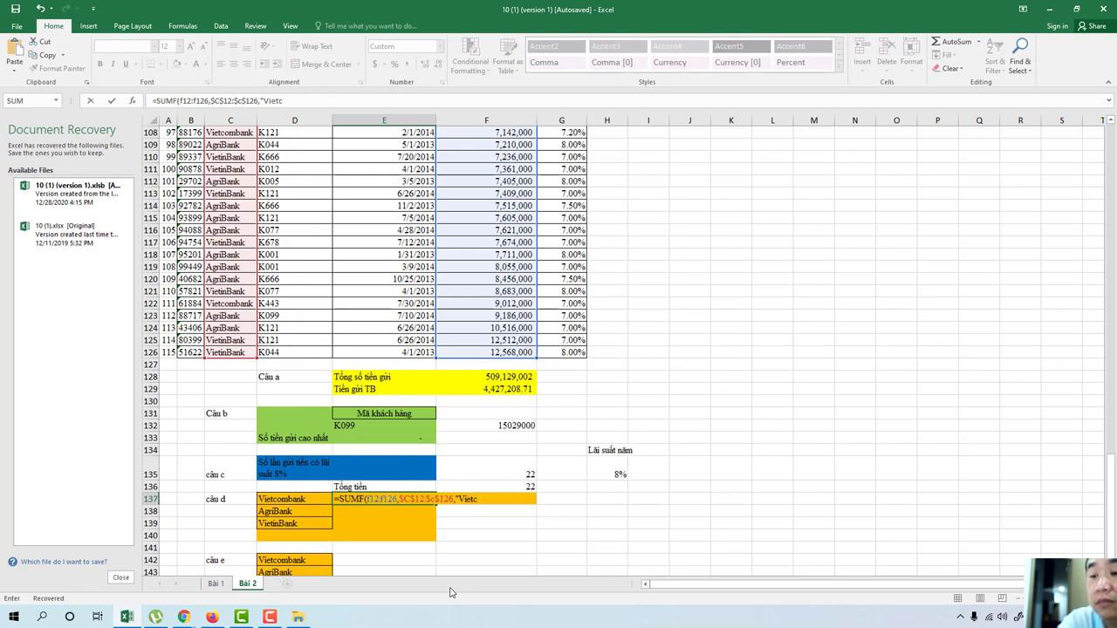
text(om)
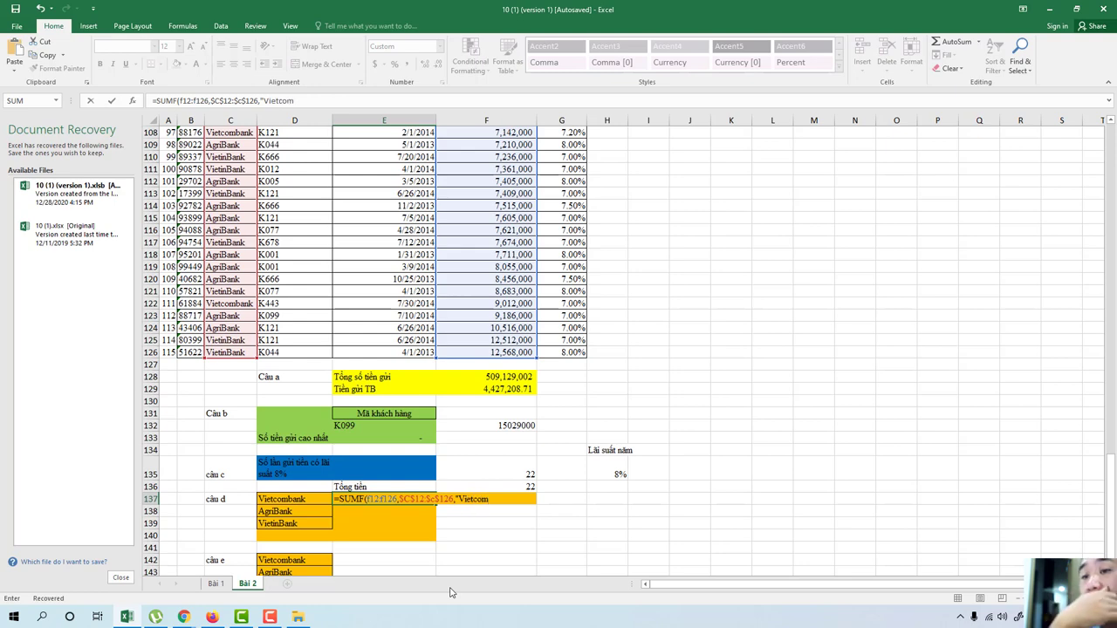
text(ba)
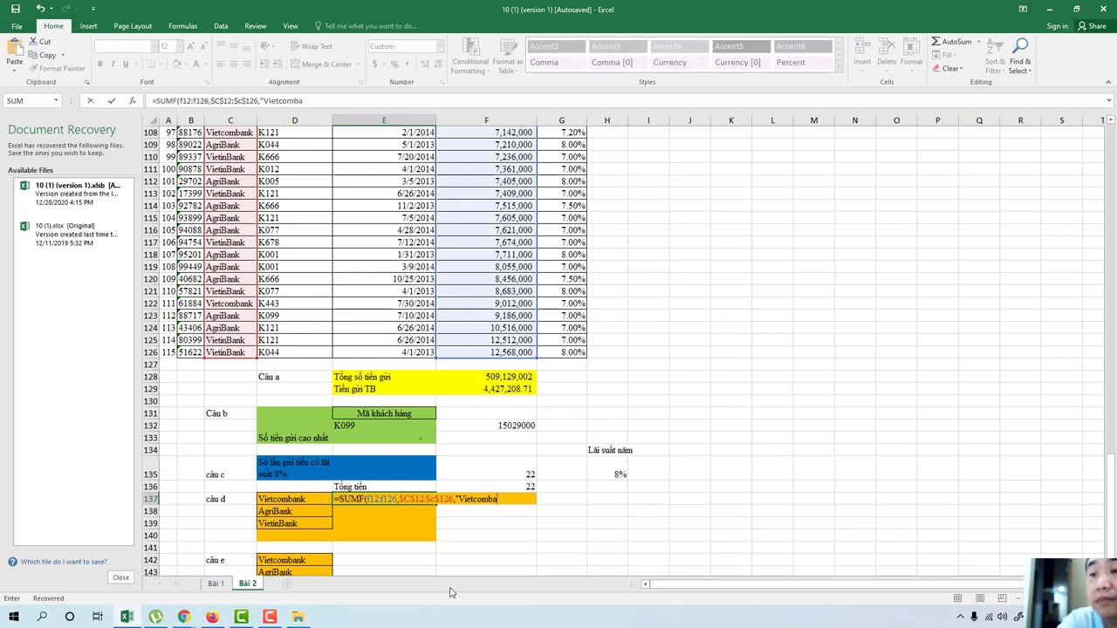
text(nk)
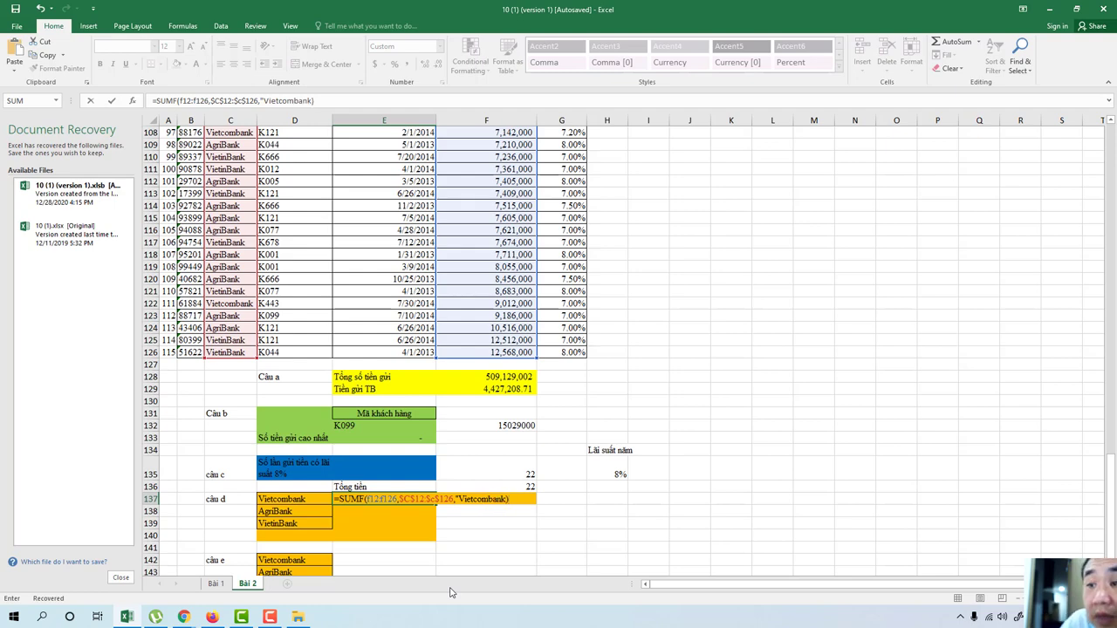
click(506, 499)
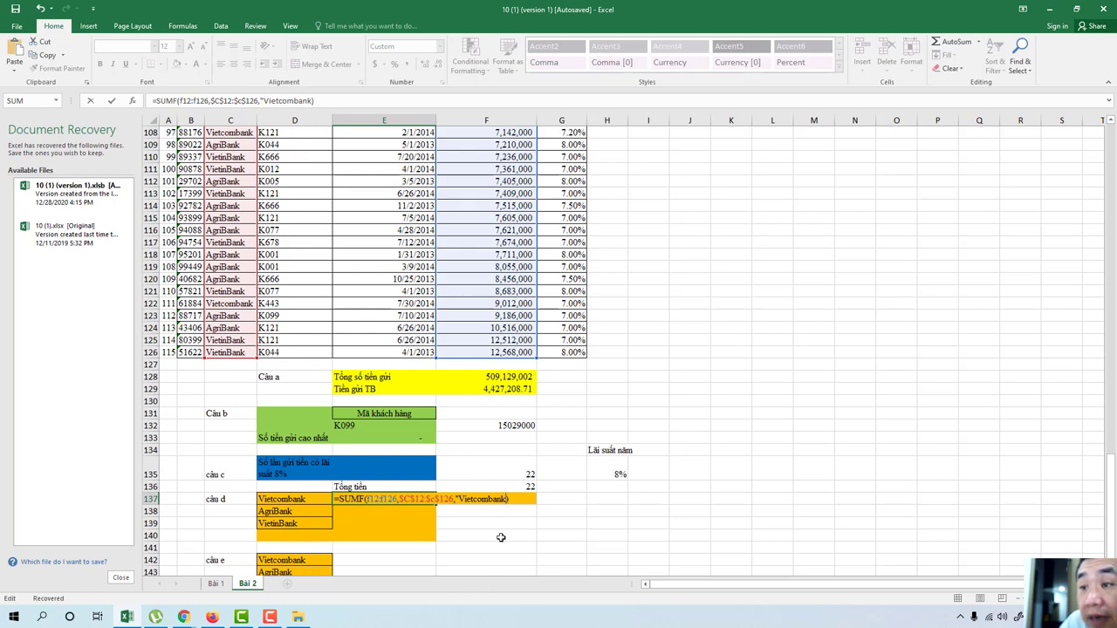
text(")
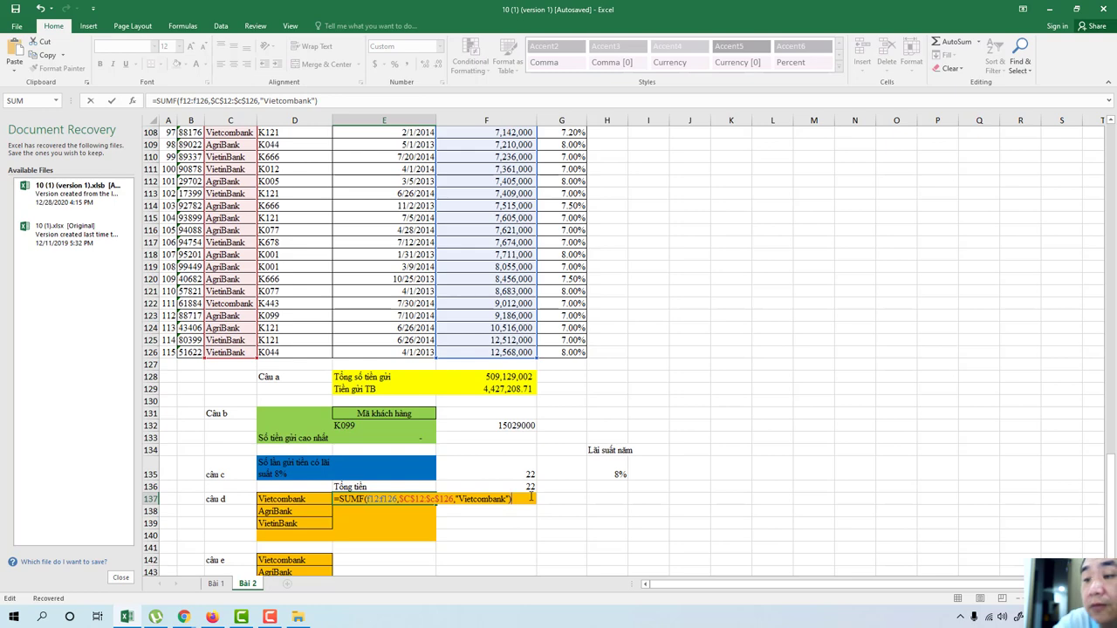
key(Return)
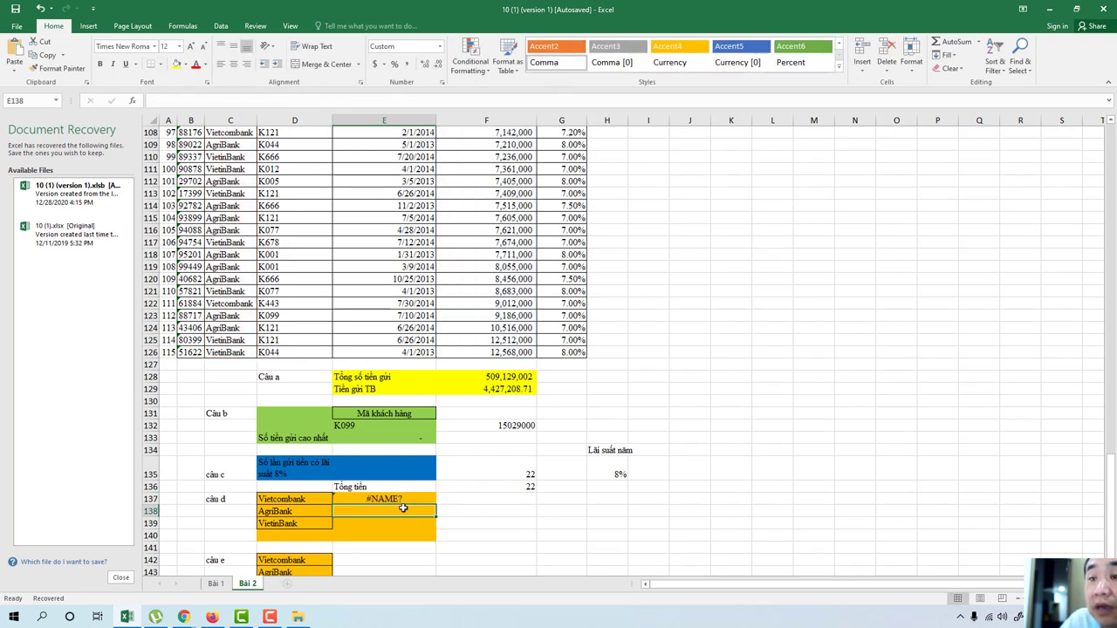
click(403, 498)
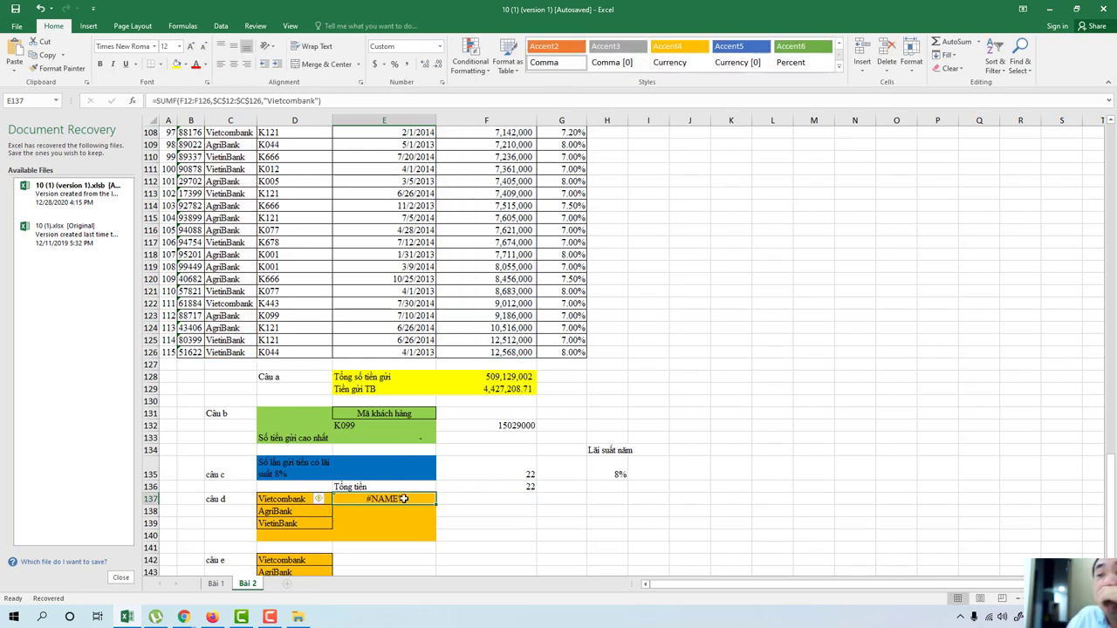
Step: Clear E137 and start a fresh =SUMIF(C12:C126, formula
key(BackSpace)
scroll(467, 405, down, 1)
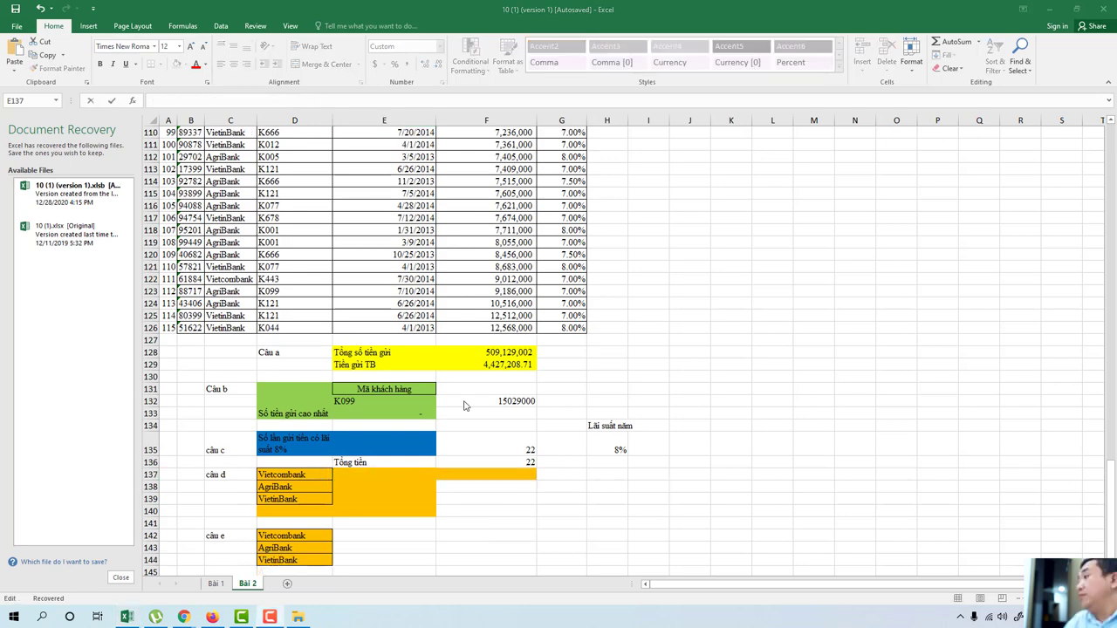
click(380, 477)
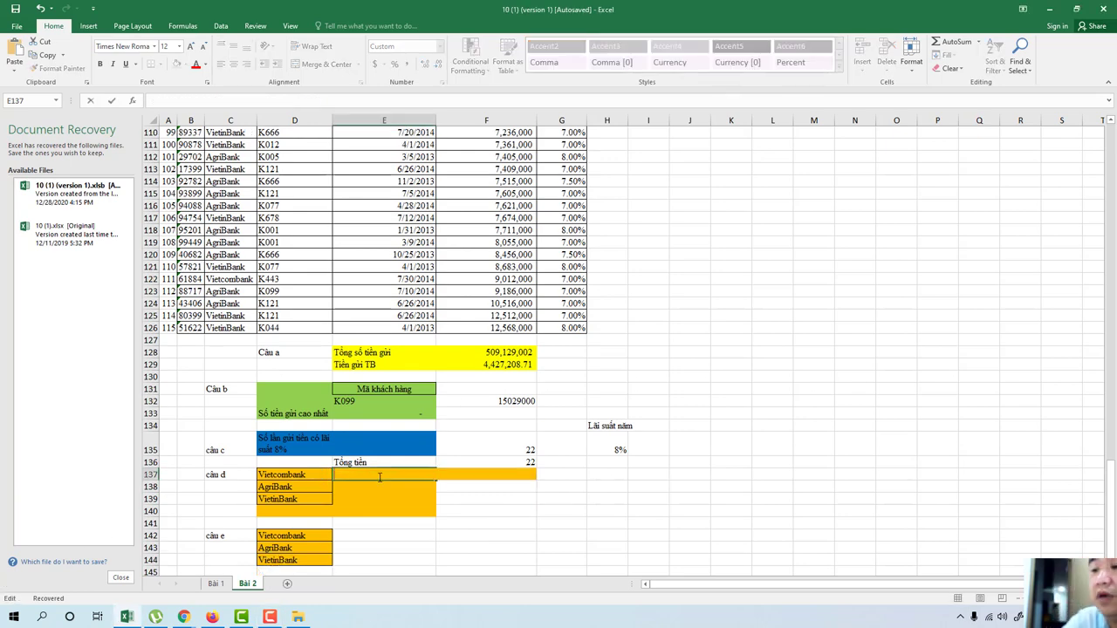
text(=)
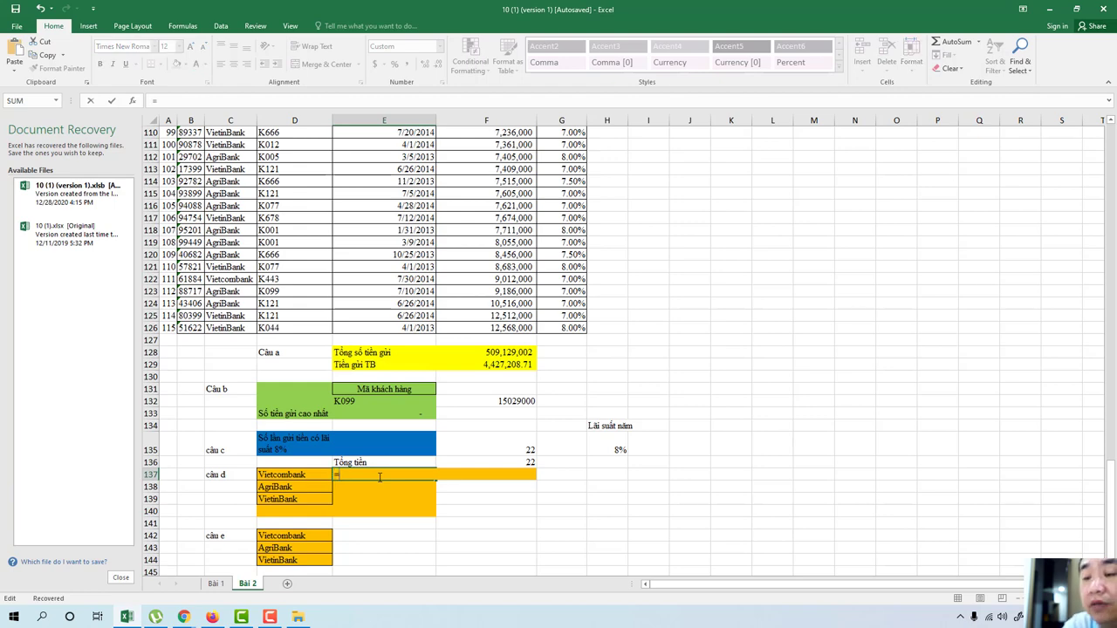
text(SUm)
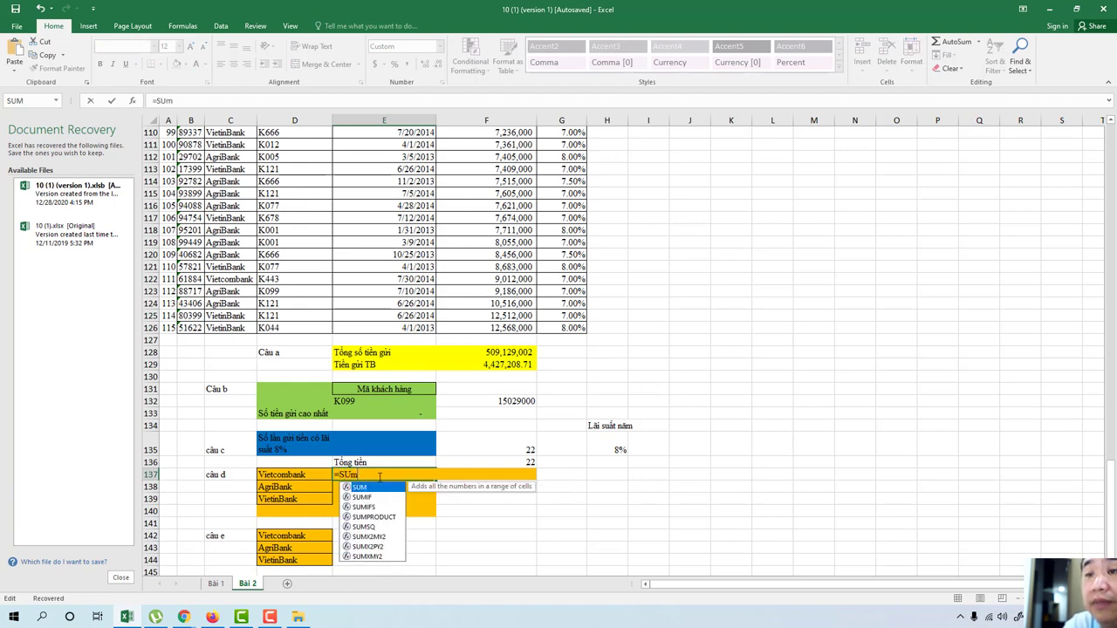
key(BackSpace)
text(M)
text(IF)
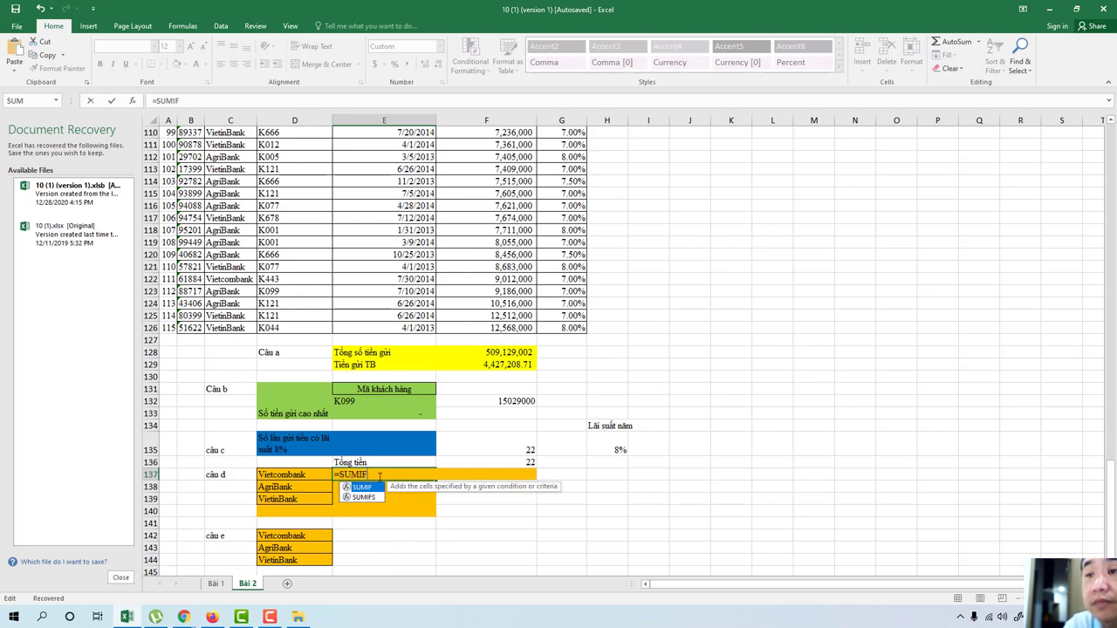
text(()
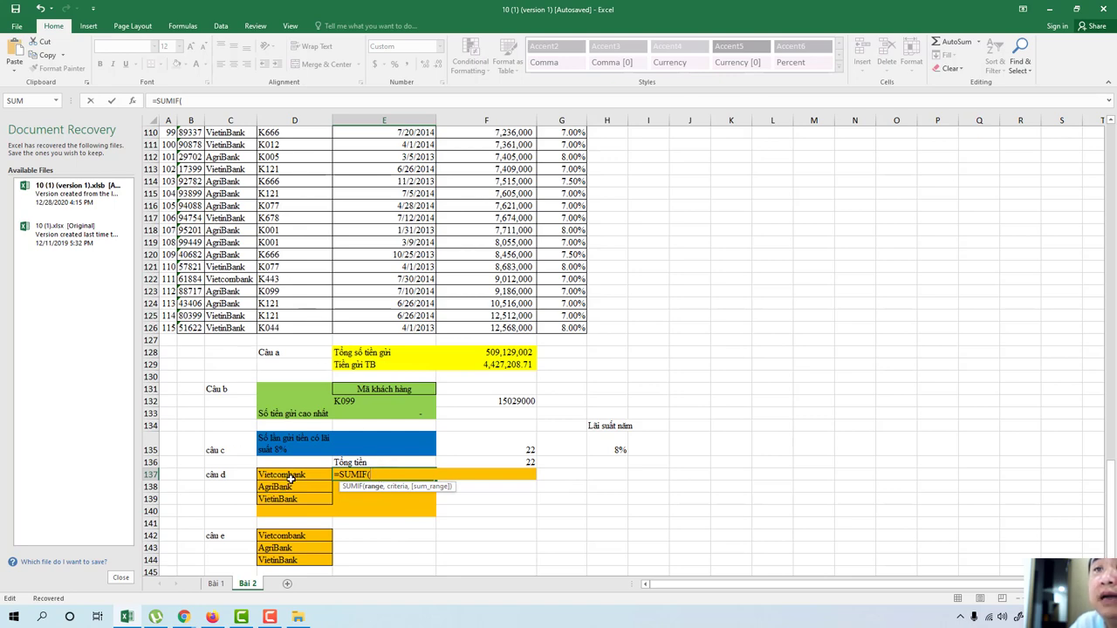
text(c)
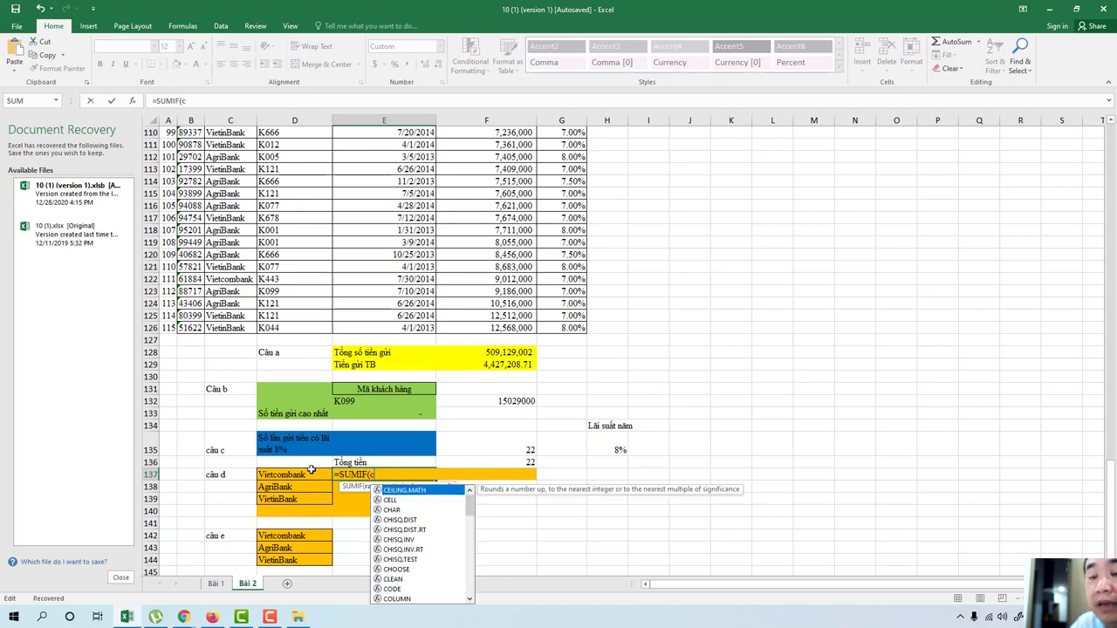
key(BackSpace)
text(C)
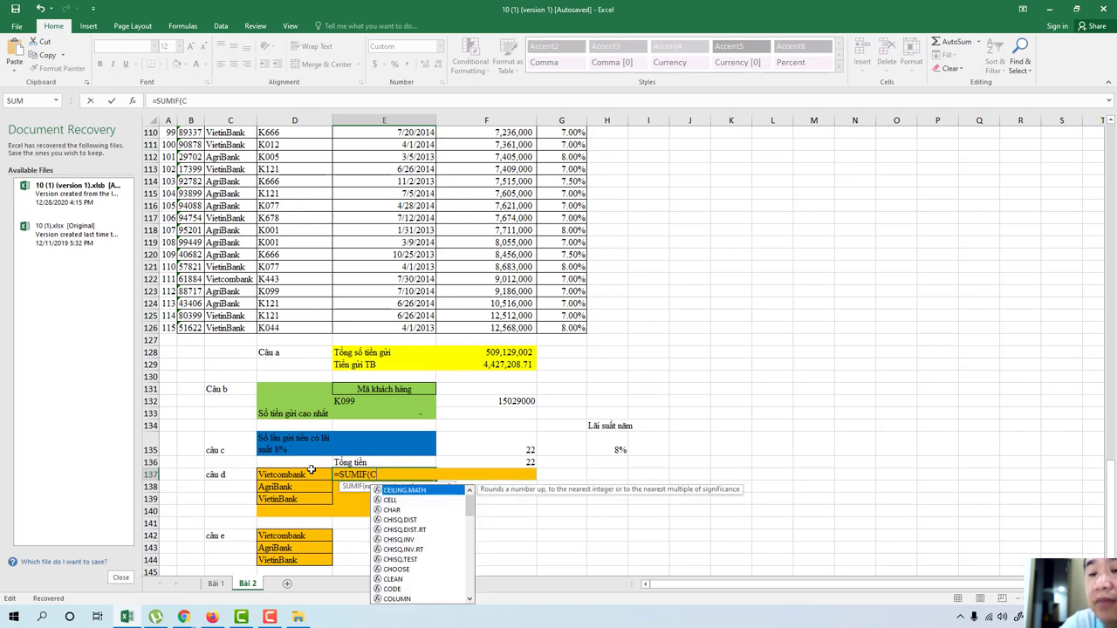
text(12:)
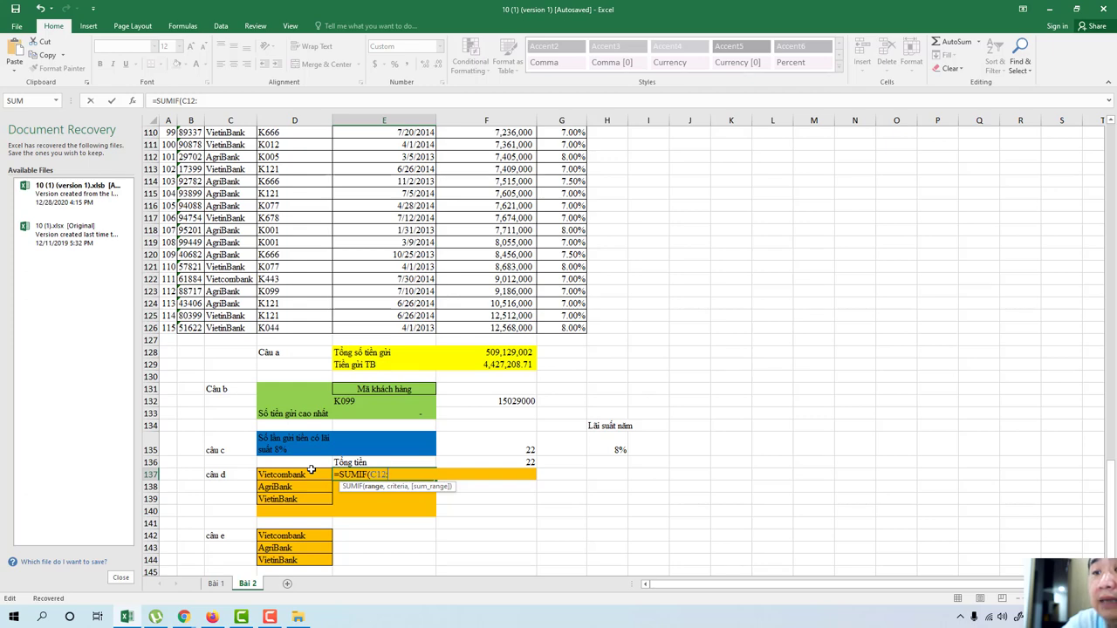
text(C)
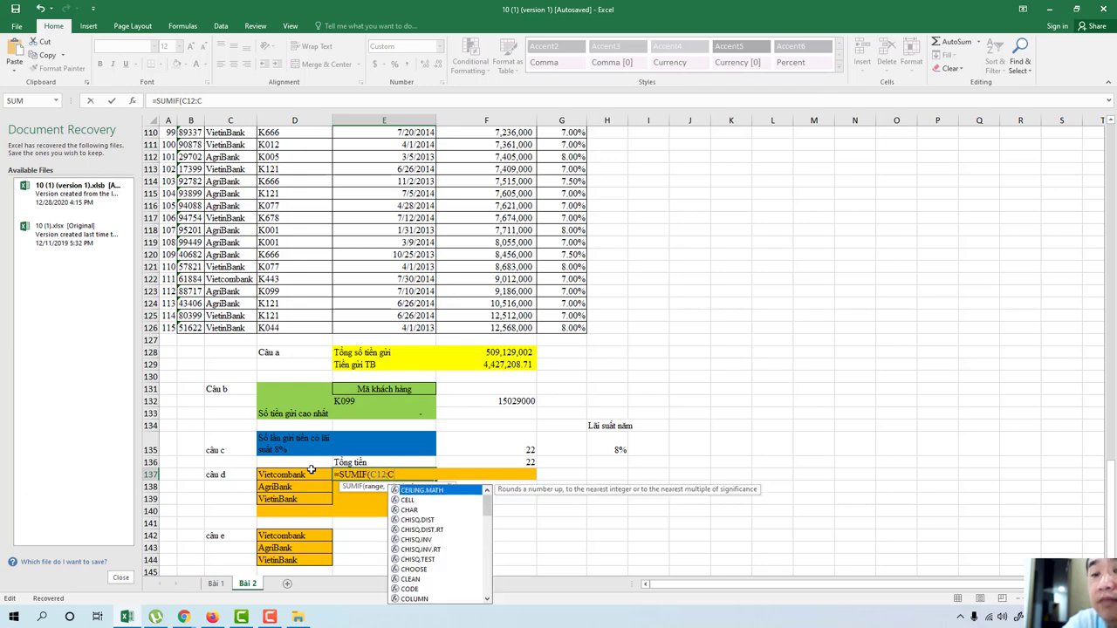
text(12)
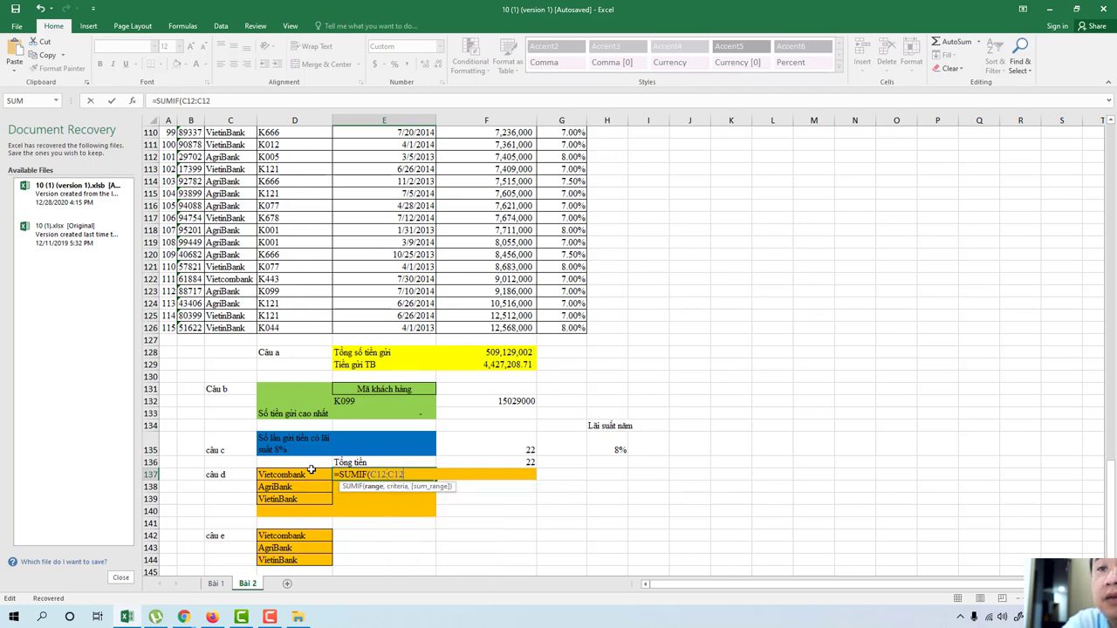
text(6)
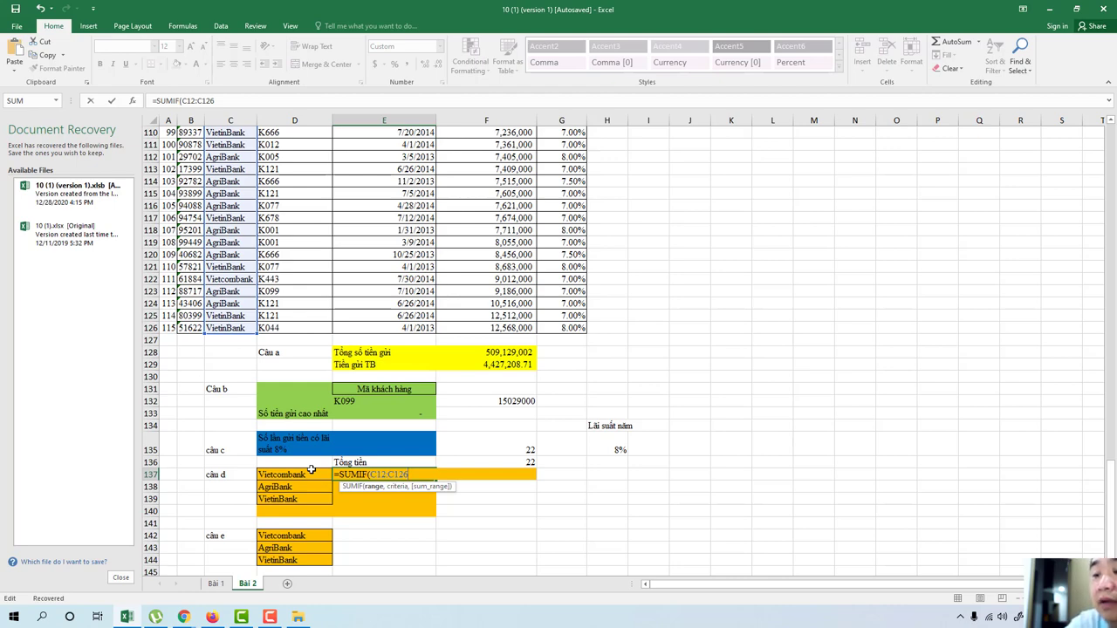
text(,"Viet)
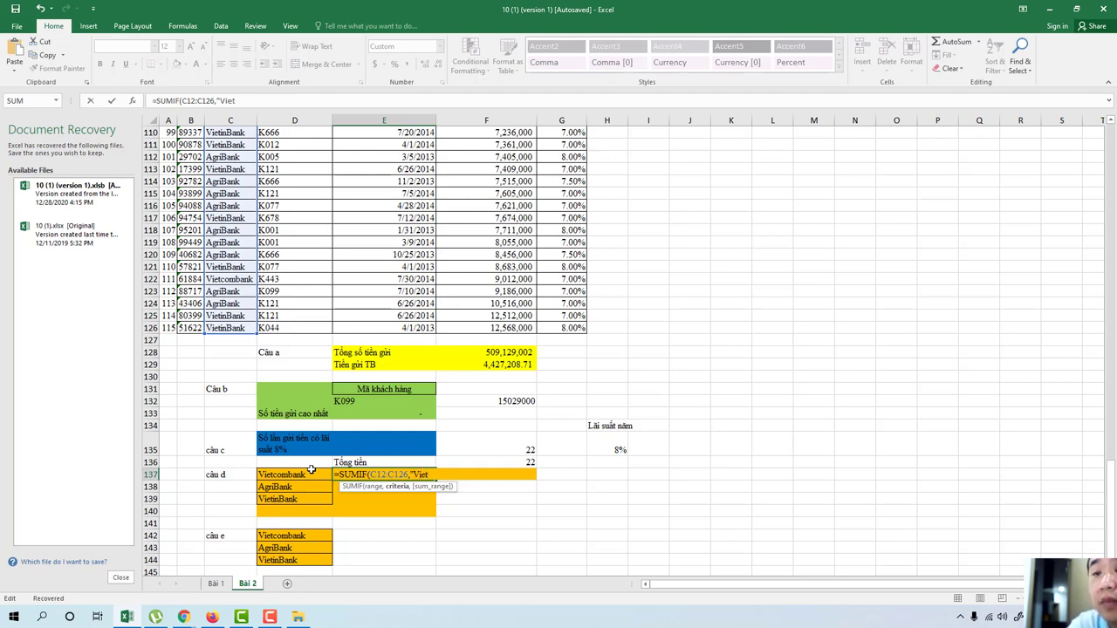
Step: Add the "Vietcombank" criterion and F12:F126 sum range, committing to get 103,449,000
text(combank)
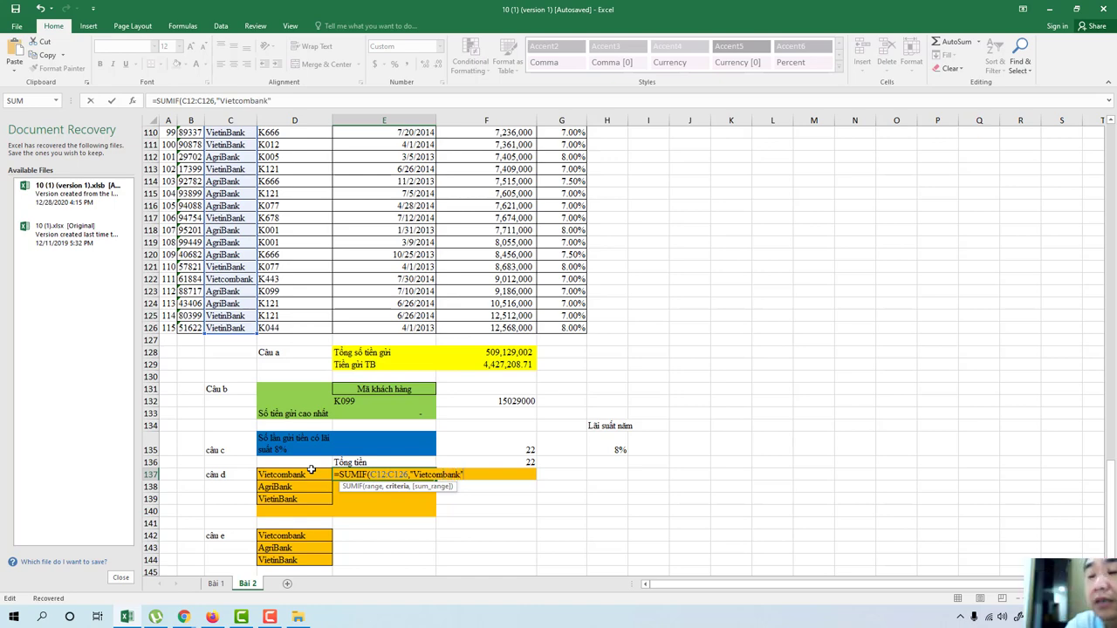
text(,)
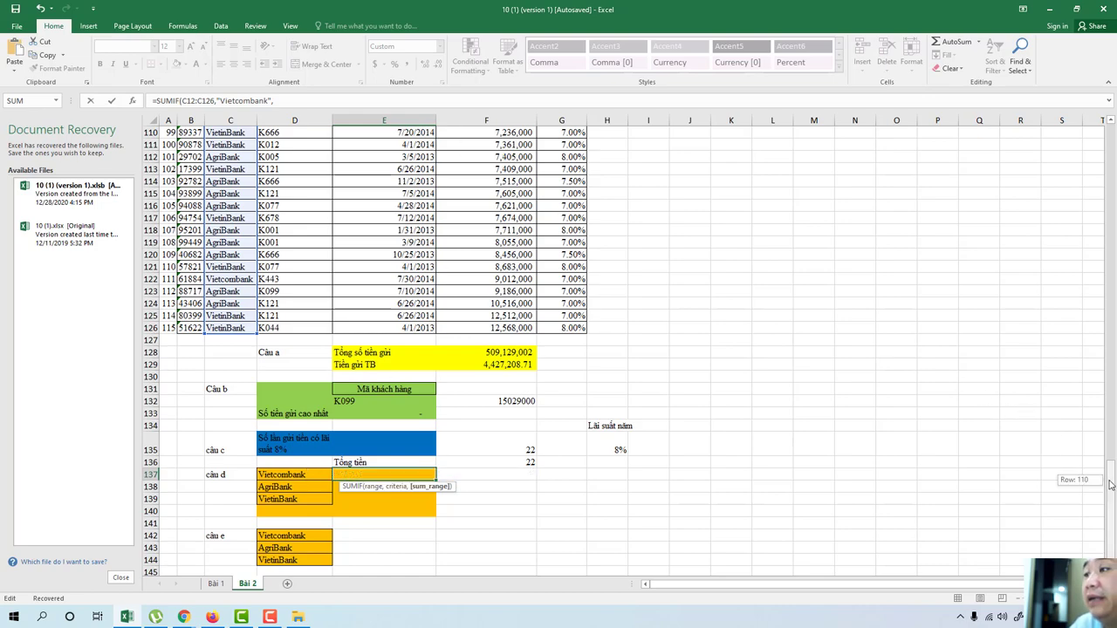
mouse_move(1111, 489)
mouse_down()
mouse_move(1088, 149)
mouse_move(499, 154)
mouse_up()
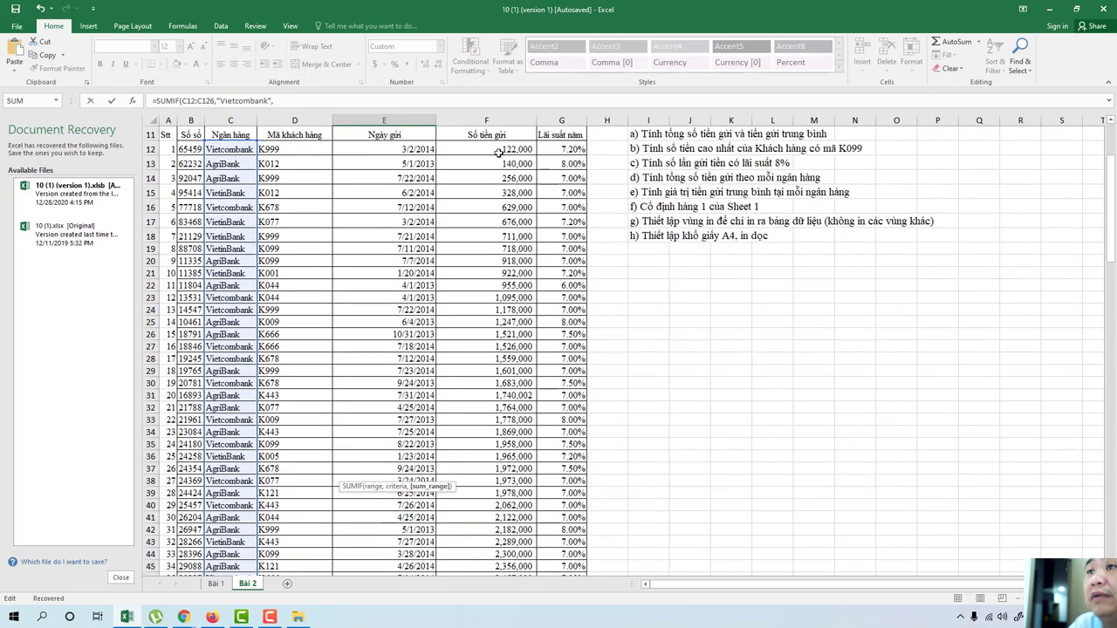
drag(1112, 229, 1094, 503)
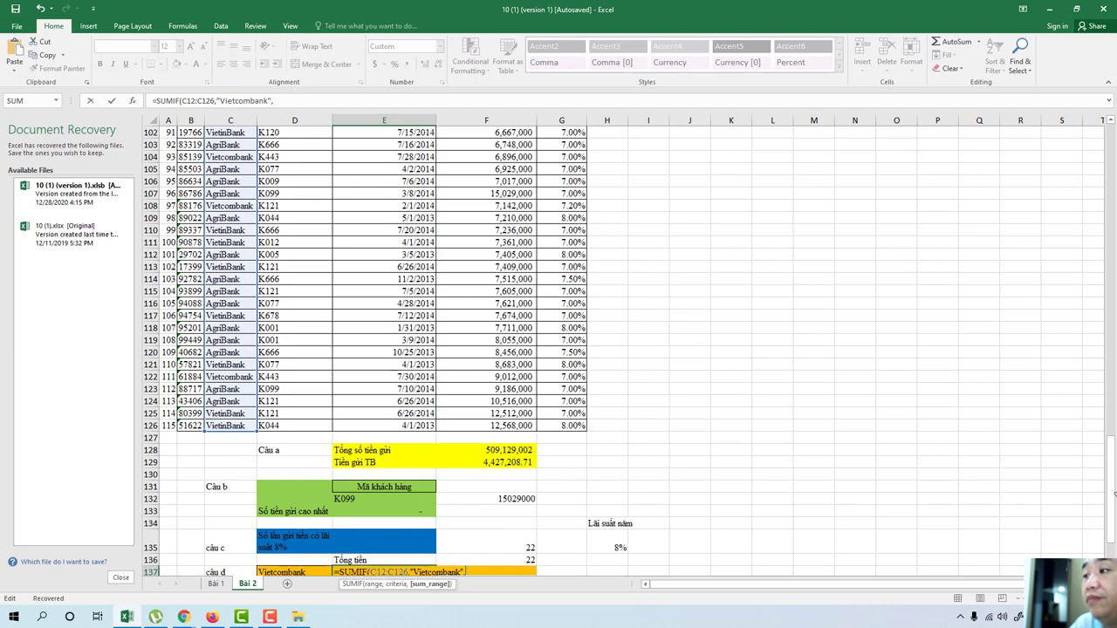
drag(1112, 490, 1091, 503)
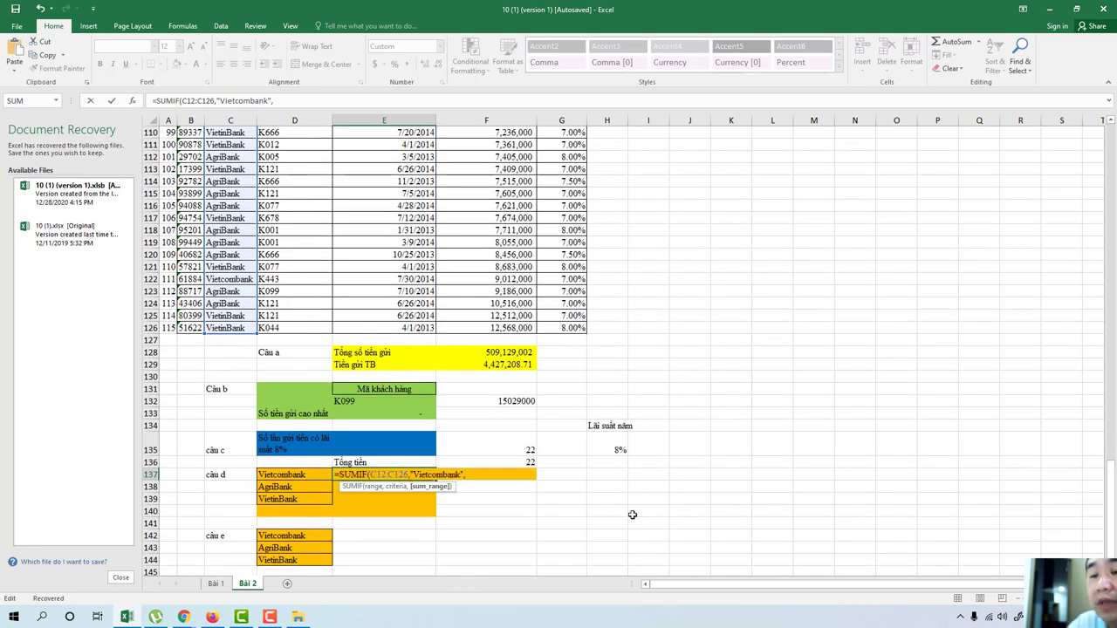
text(f12)
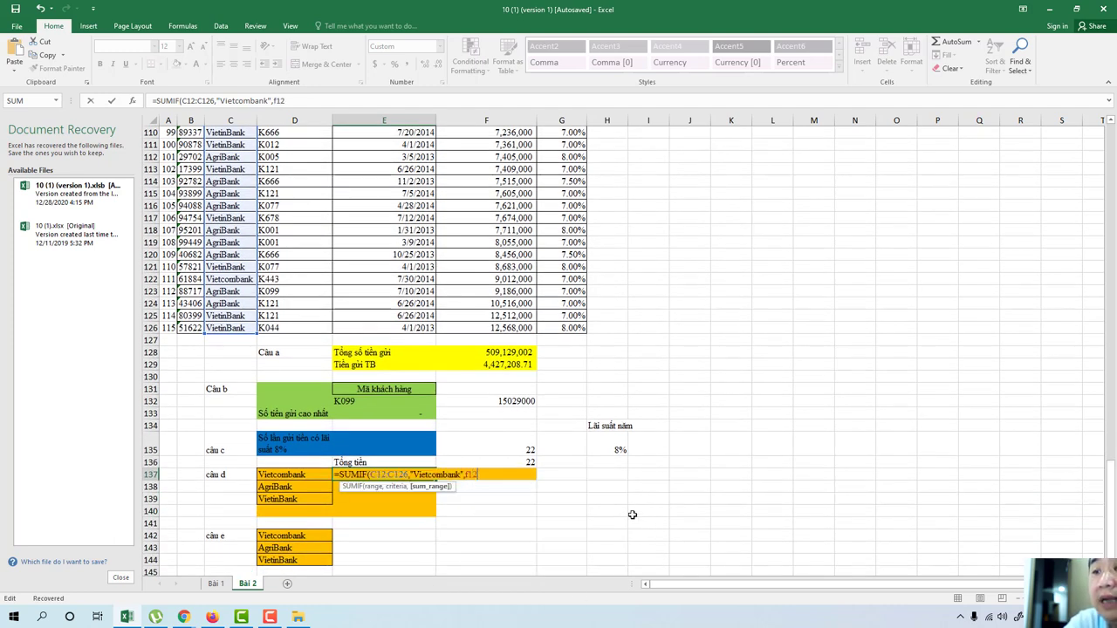
text(:f126)
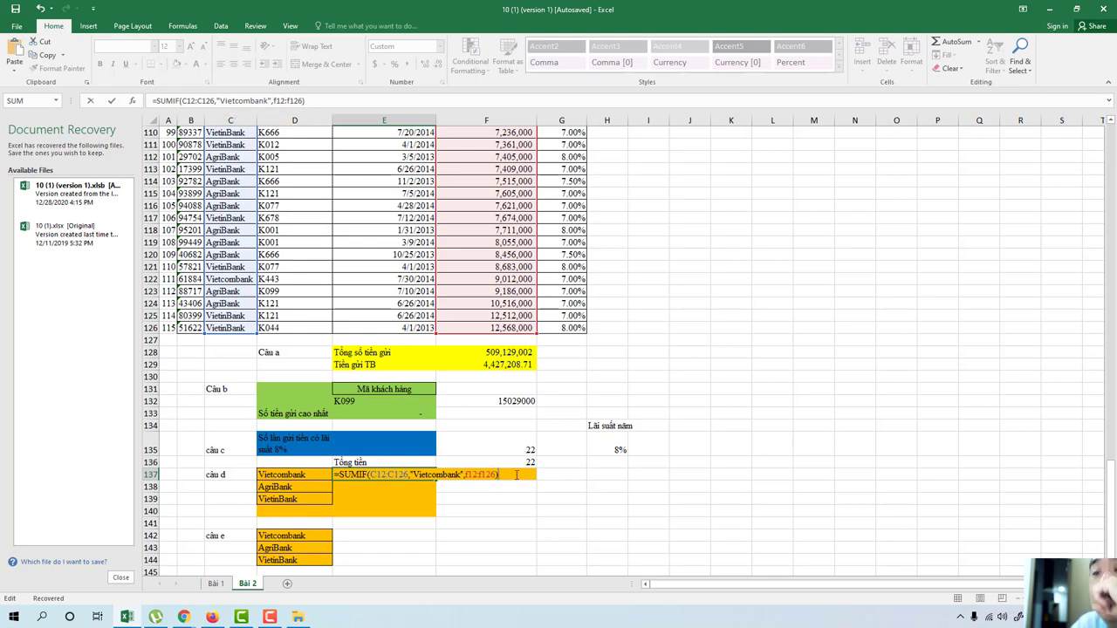
key(Return)
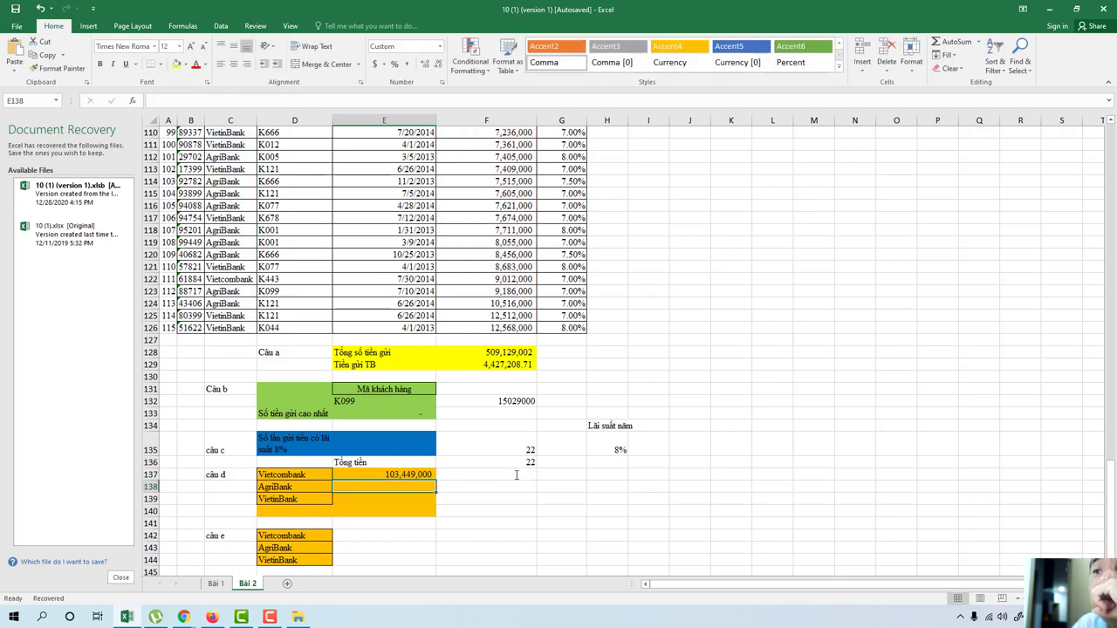
Step: Copy E137's SUMIF formula text from the formula bar
click(410, 475)
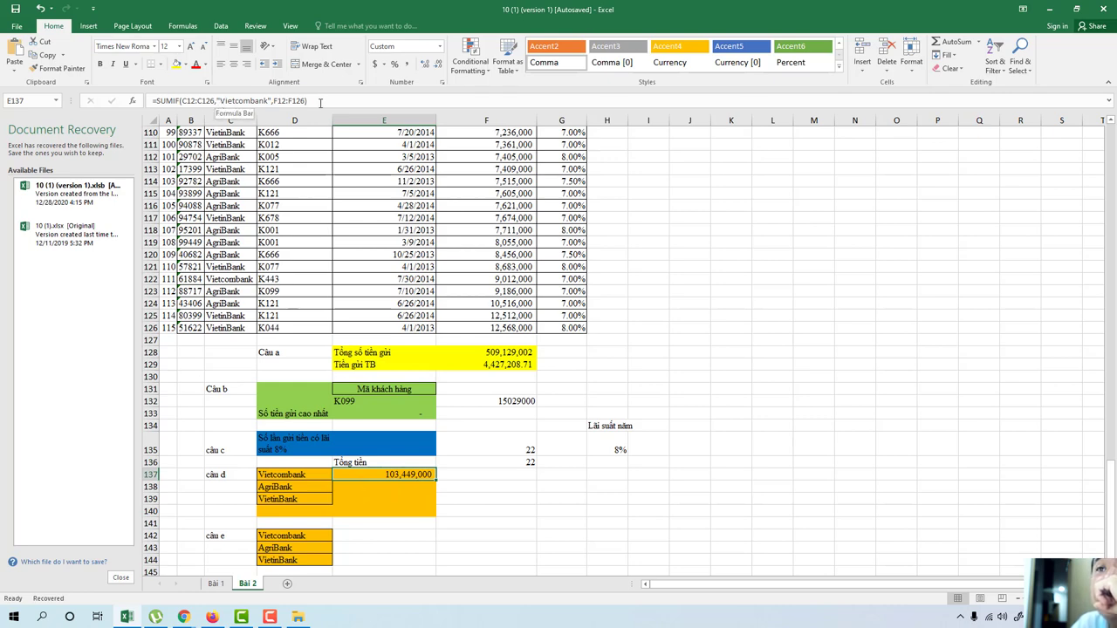
drag(320, 101, 149, 102)
right_click(196, 110)
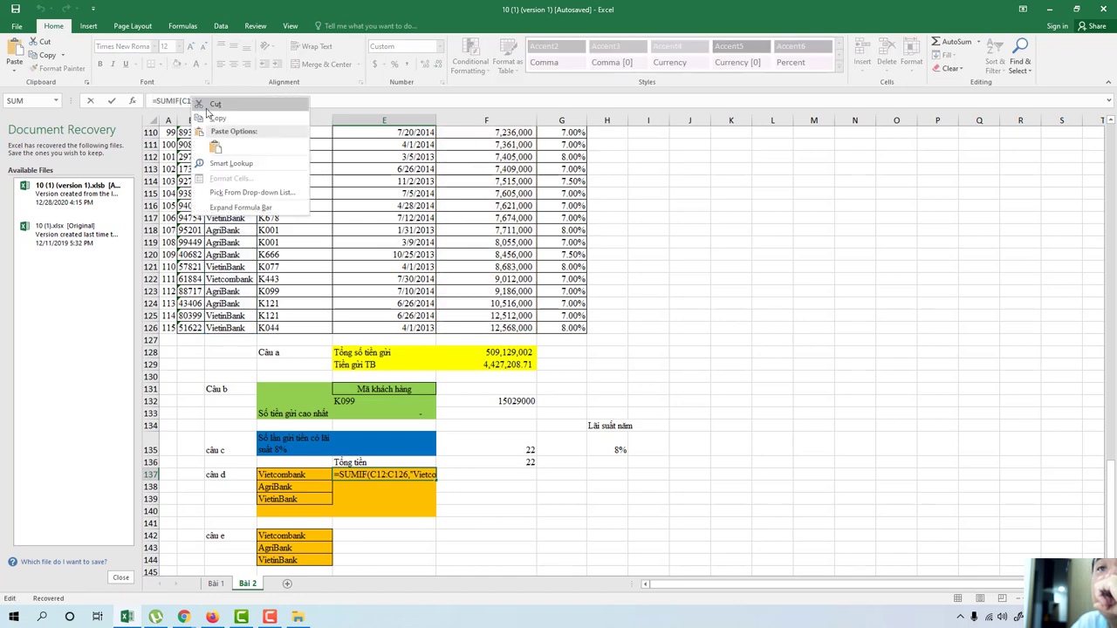
click(218, 125)
Step: Restore the SUMIF formula in E137 and paste a copy into AgriBank cell E138
click(350, 487)
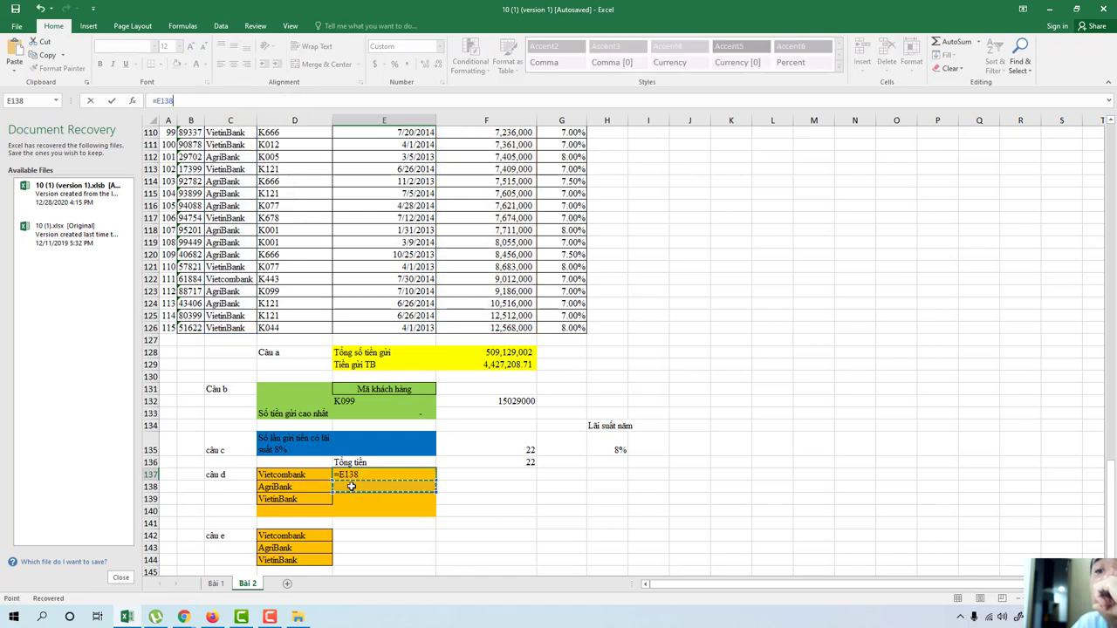
key(F2)
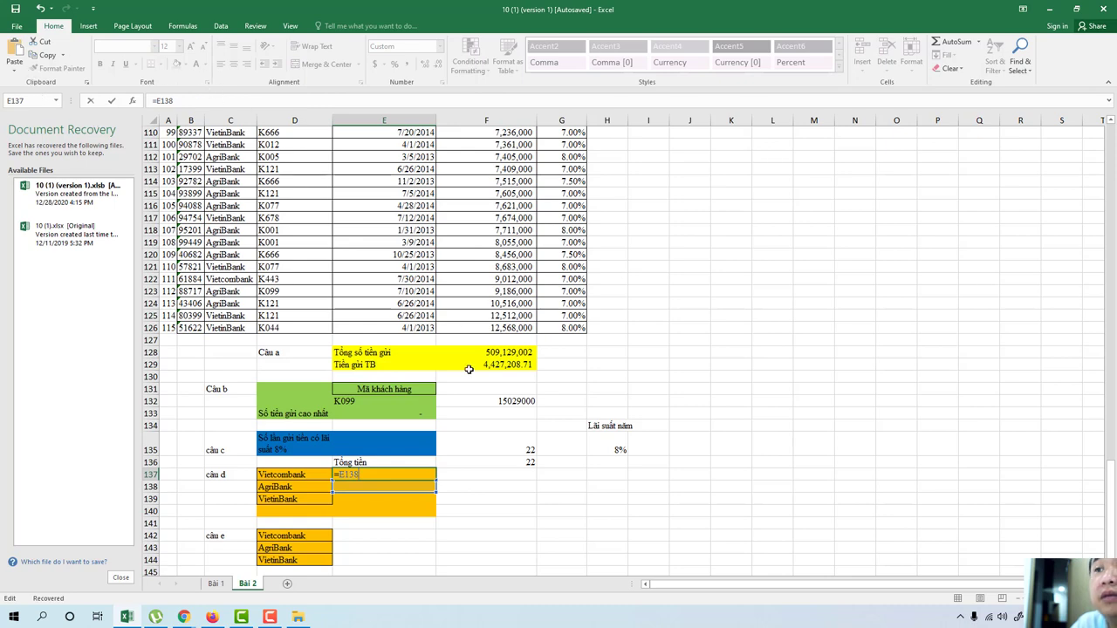
key(ctrl+Return)
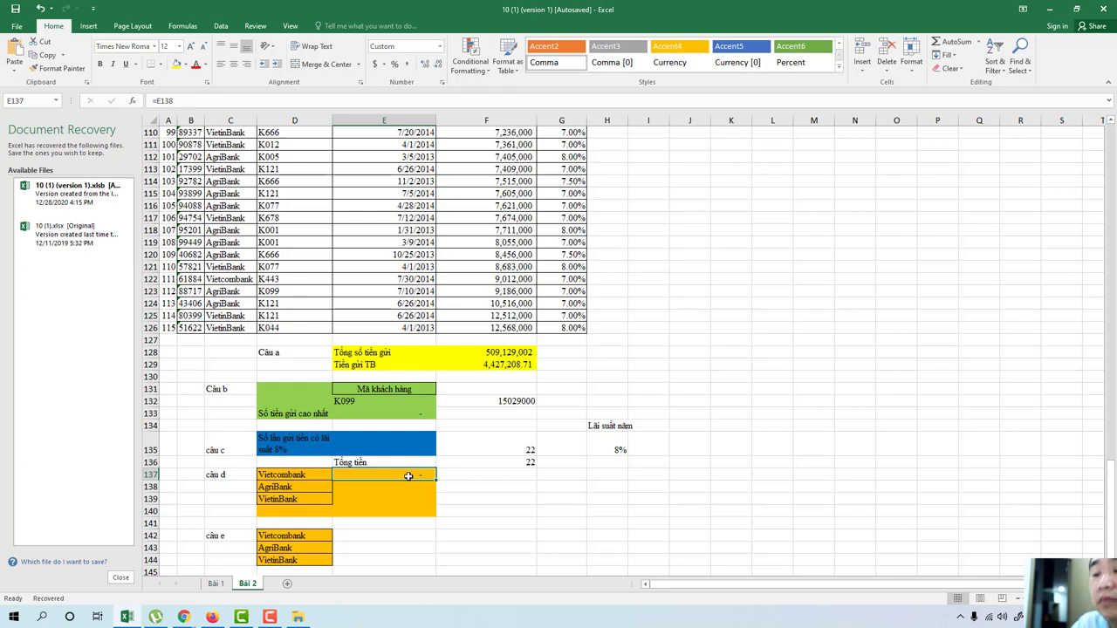
key(Delete)
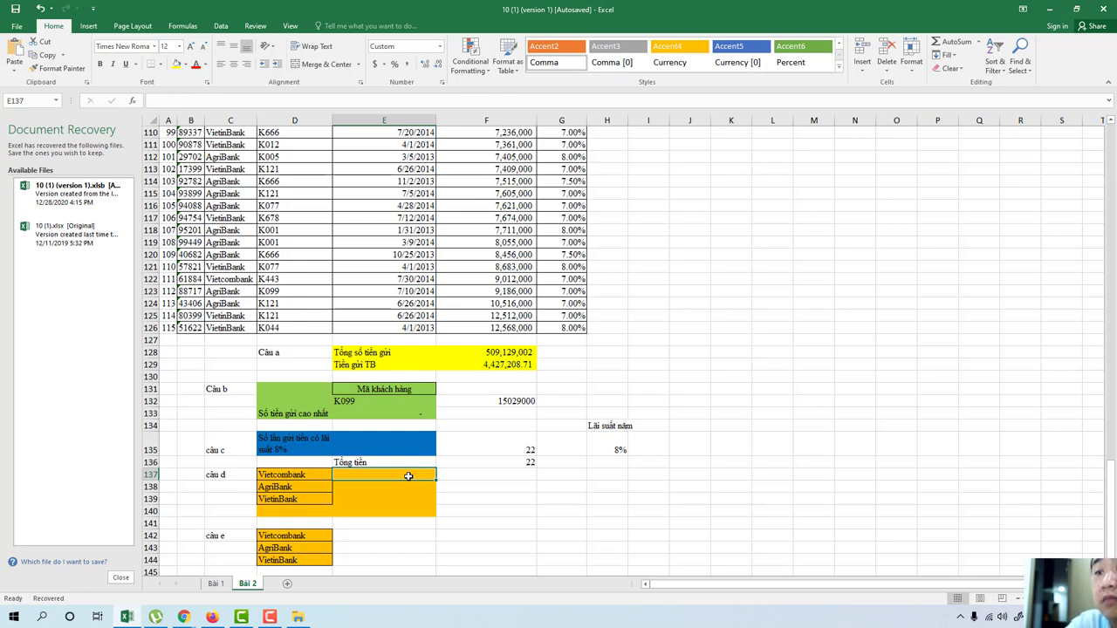
key(ctrl+v)
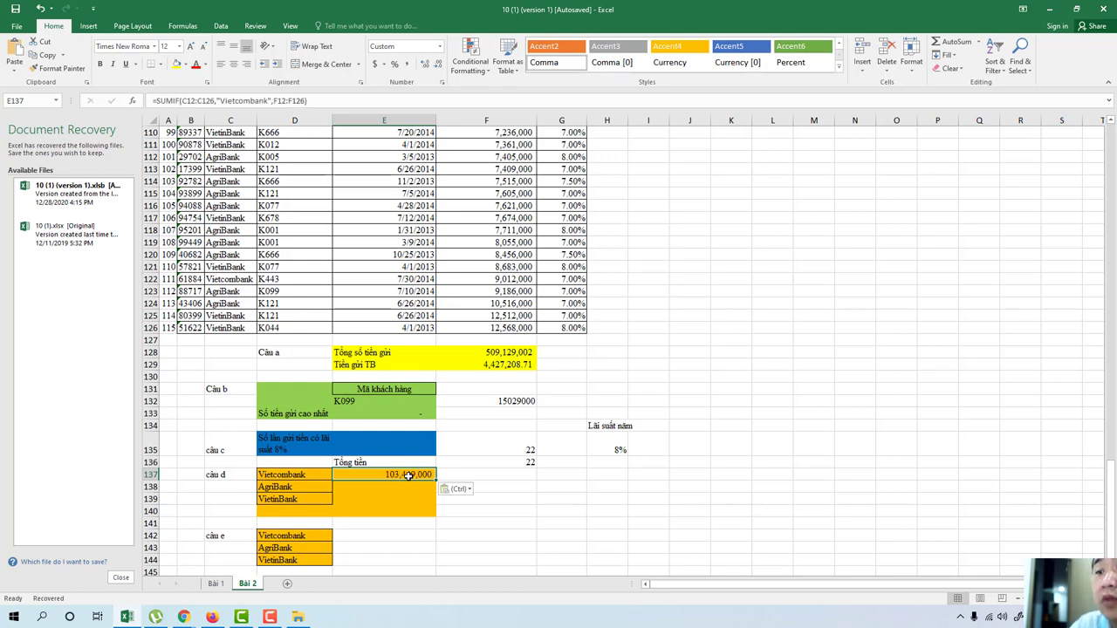
key(Right)
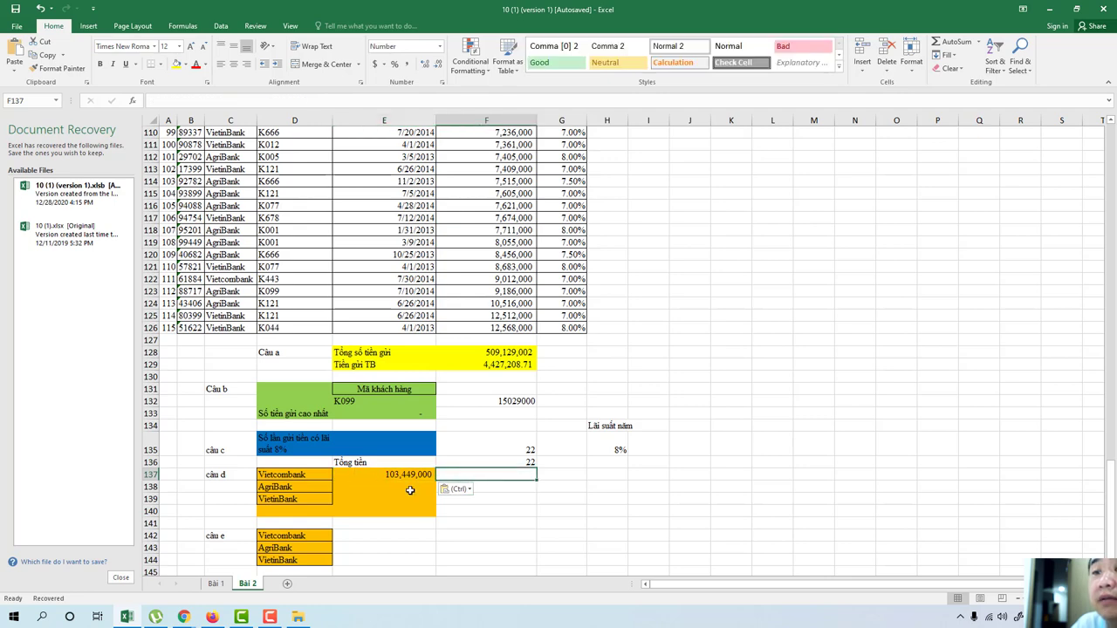
click(396, 487)
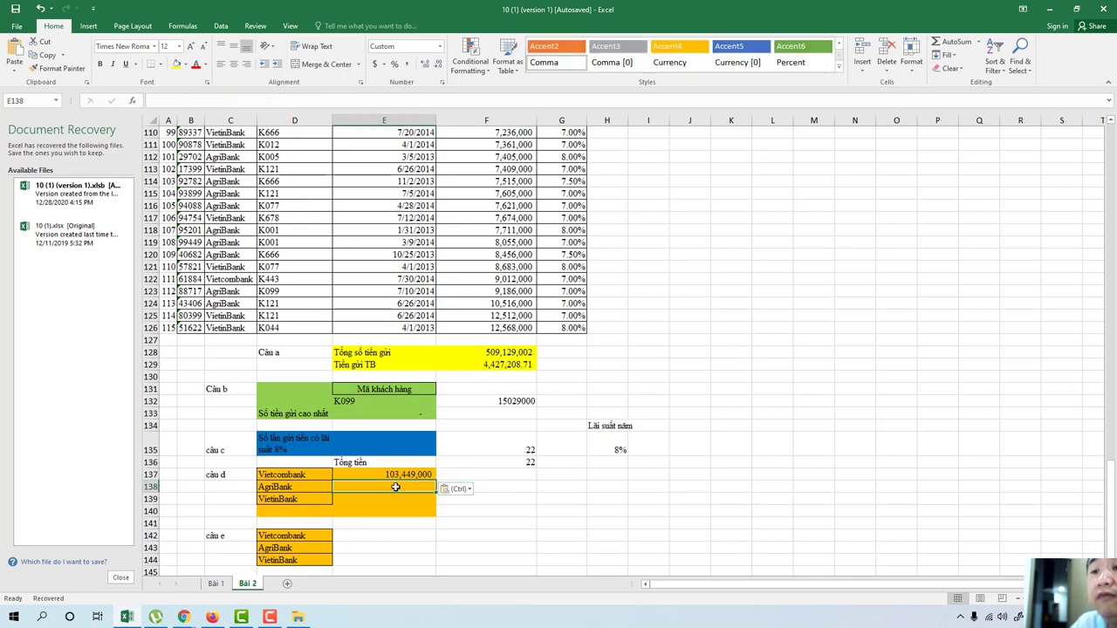
key(ctrl+v)
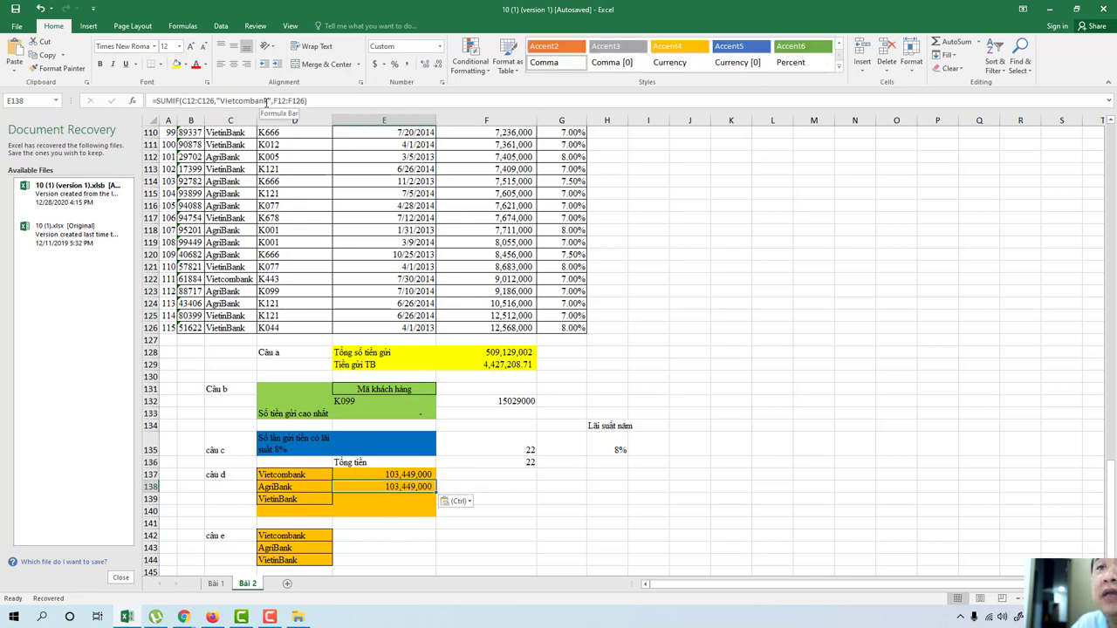
Step: Change E138's criterion from "Vietcombank" to "AgriBank", giving 243,491,002
click(266, 102)
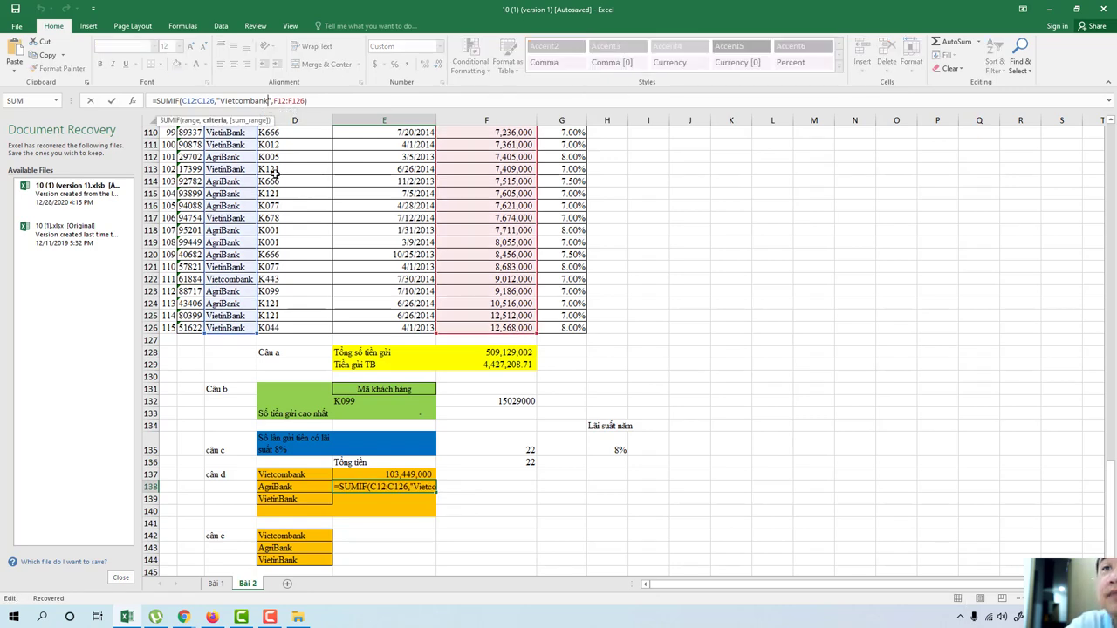
key(BackSpace)
key(BackSpace)
key(BackSpace)
key(BackSpace)
key(BackSpace)
key(BackSpace)
key(BackSpace)
key(BackSpace)
key(BackSpace)
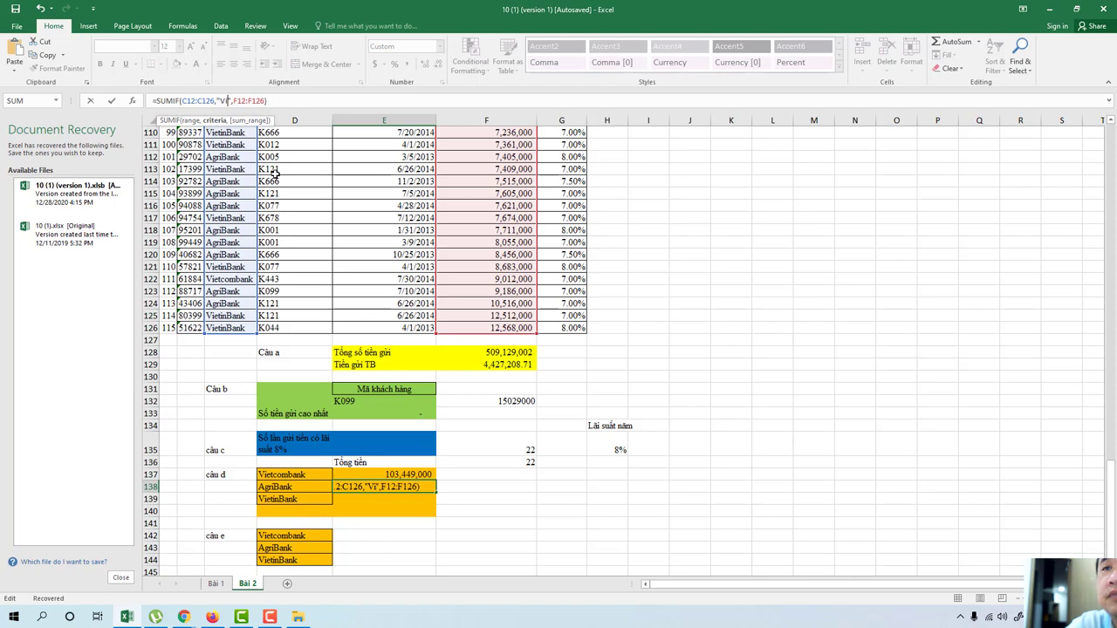
key(BackSpace)
key(BackSpace)
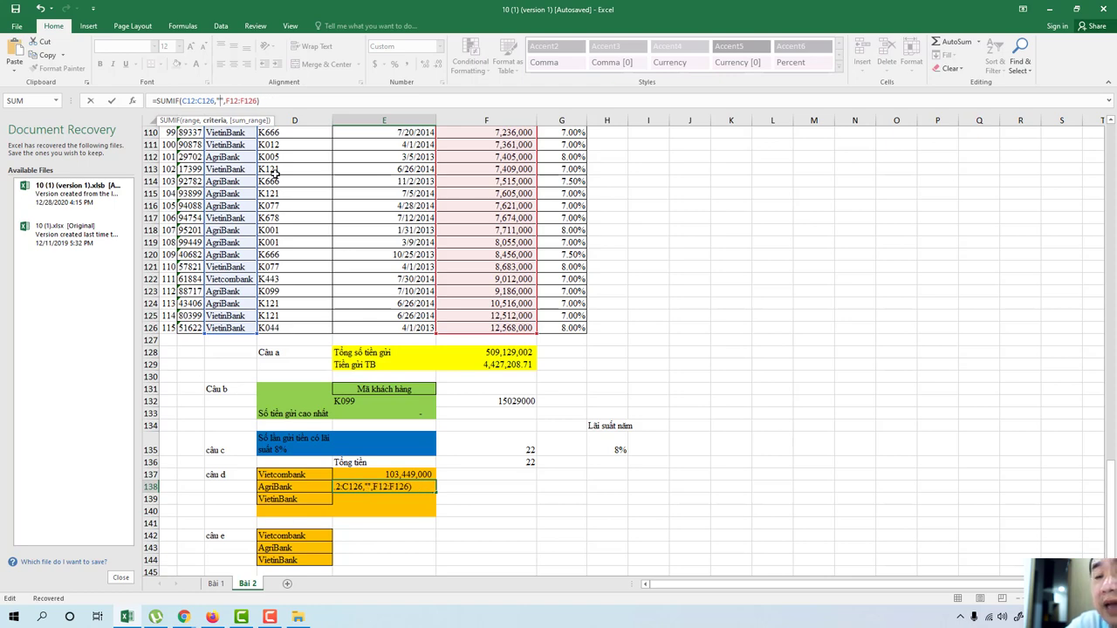
text(Agr)
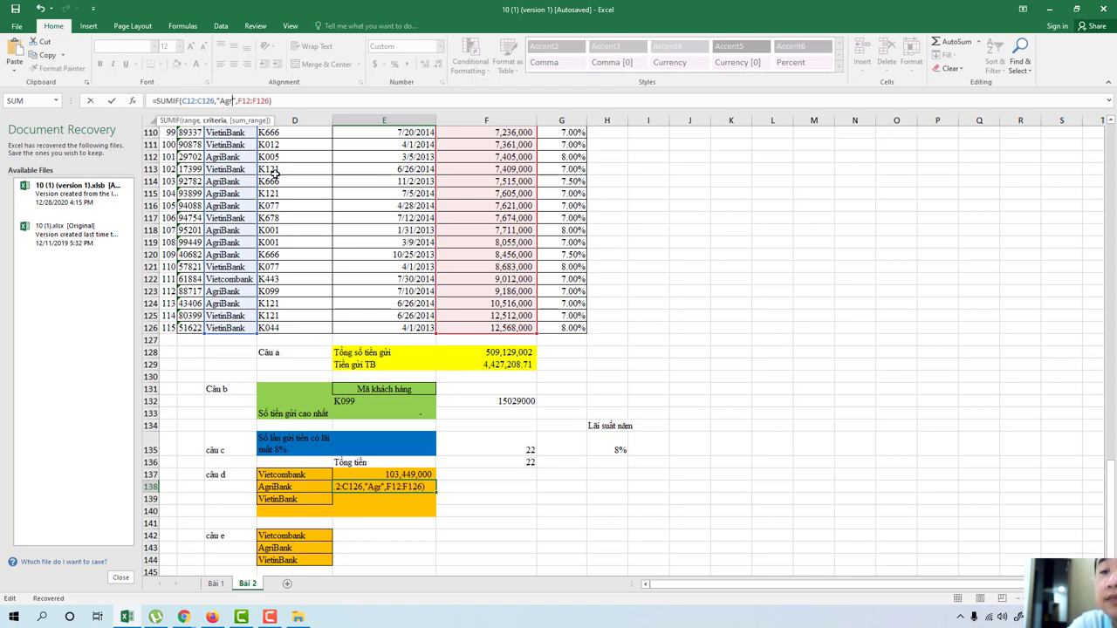
text(i)
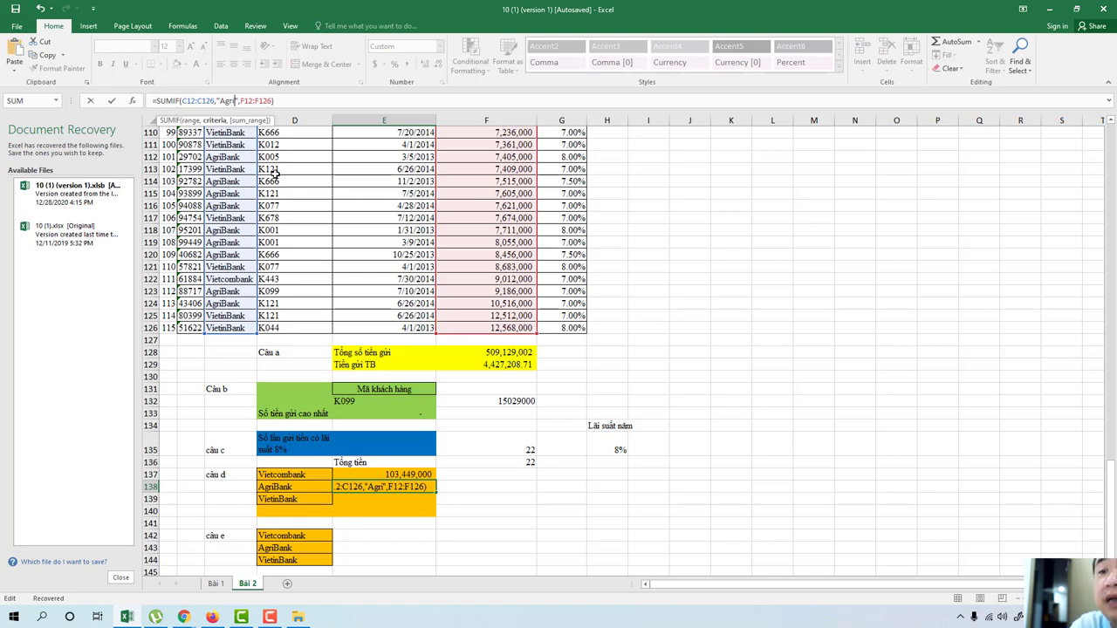
text(Ban)
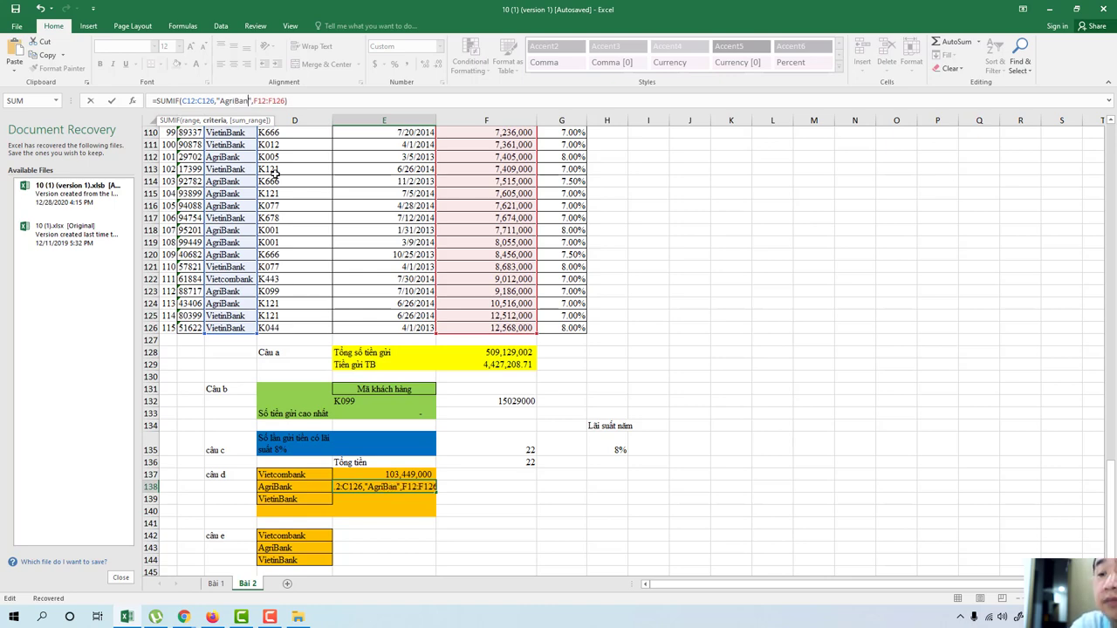
text(k)
key(Return)
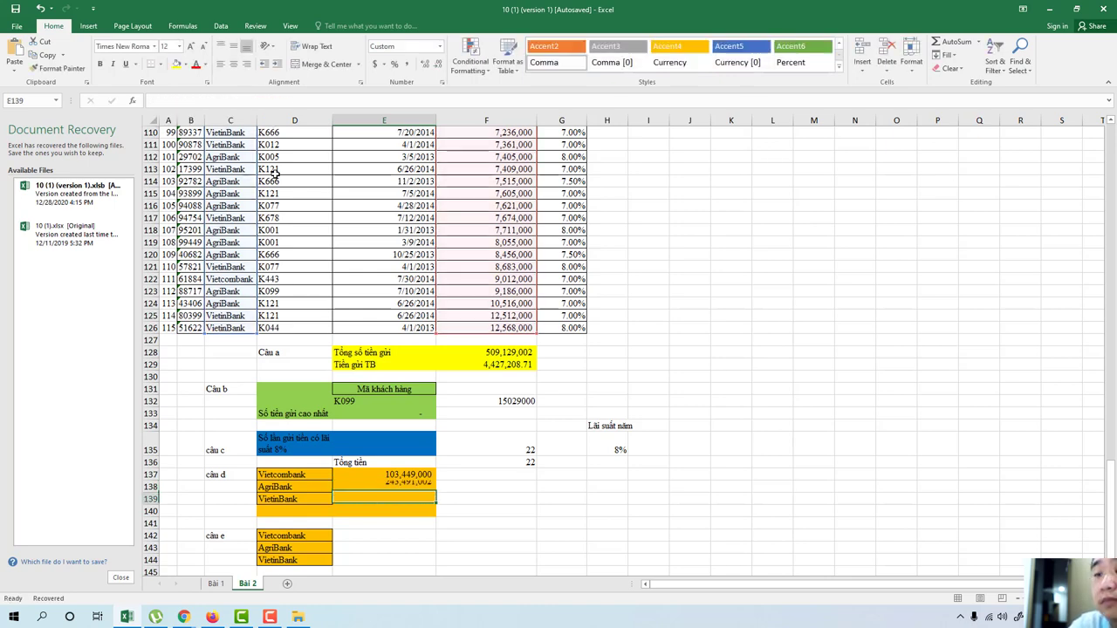
click(399, 487)
Step: Paste the SUMIF into E139 and change its criterion to "Vietinbank", giving 162,189,000
click(399, 497)
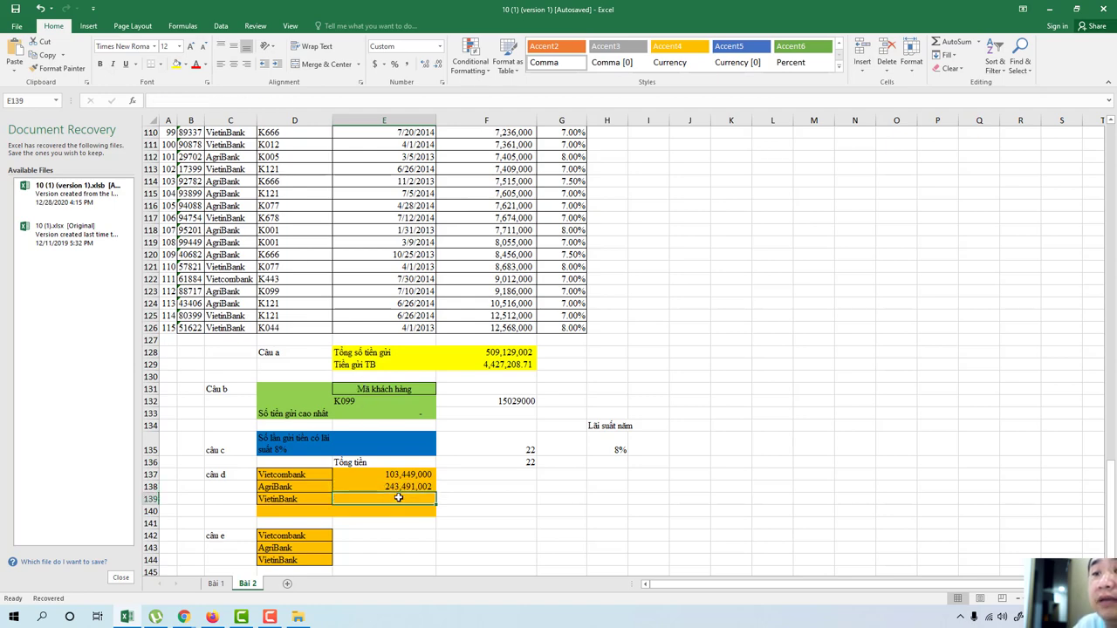
key(ctrl+v)
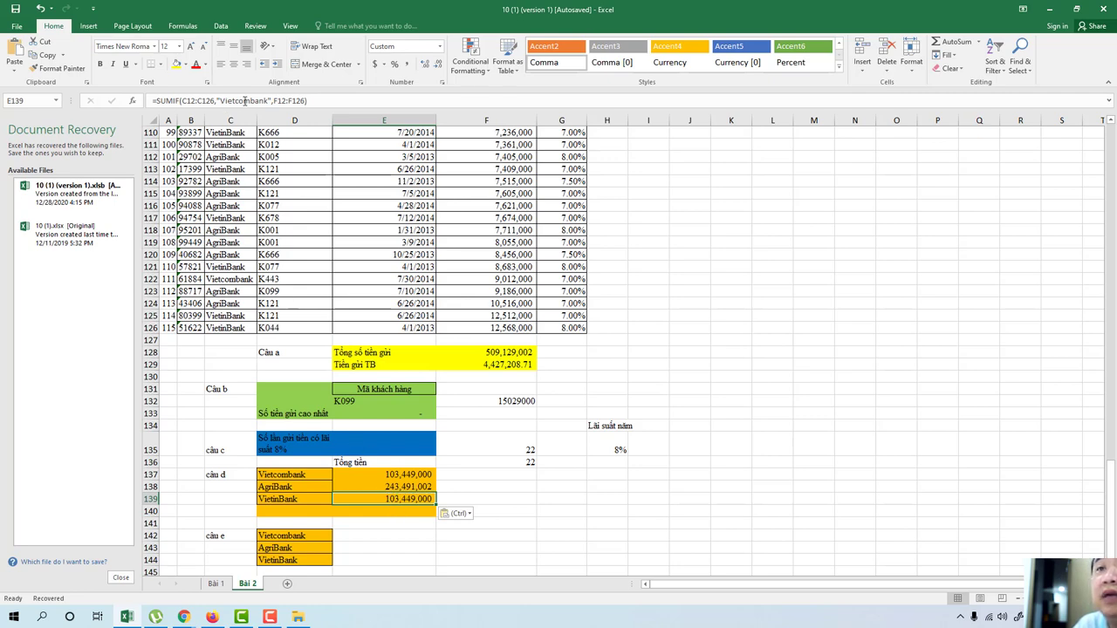
click(269, 100)
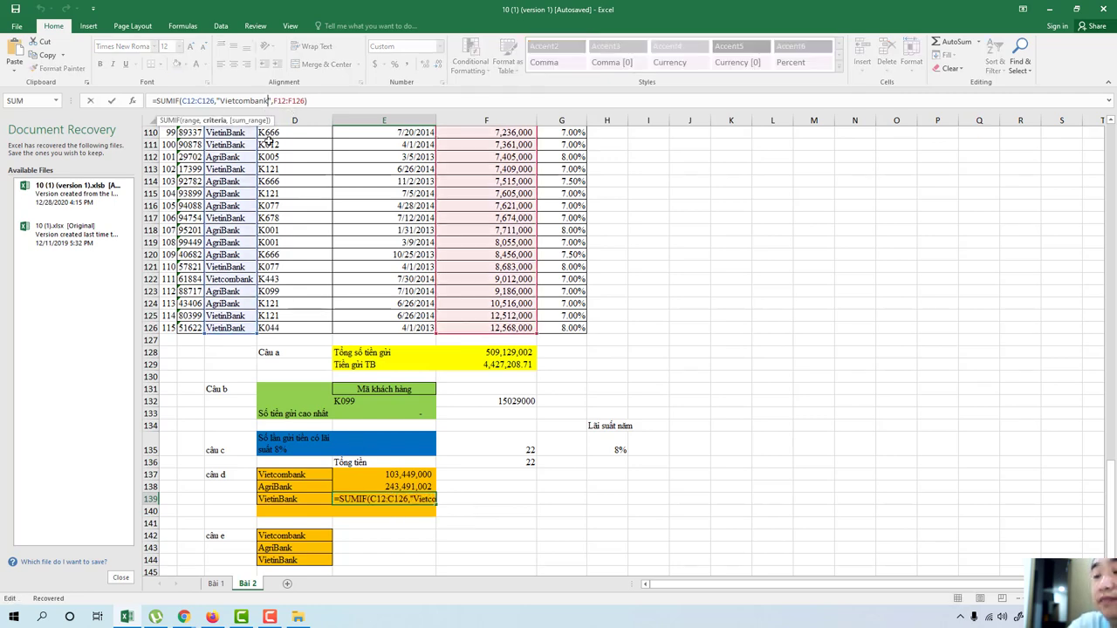
key(BackSpace)
key(BackSpace)
key(BackSpace)
key(BackSpace)
key(BackSpace)
key(BackSpace)
key(BackSpace)
key(BackSpace)
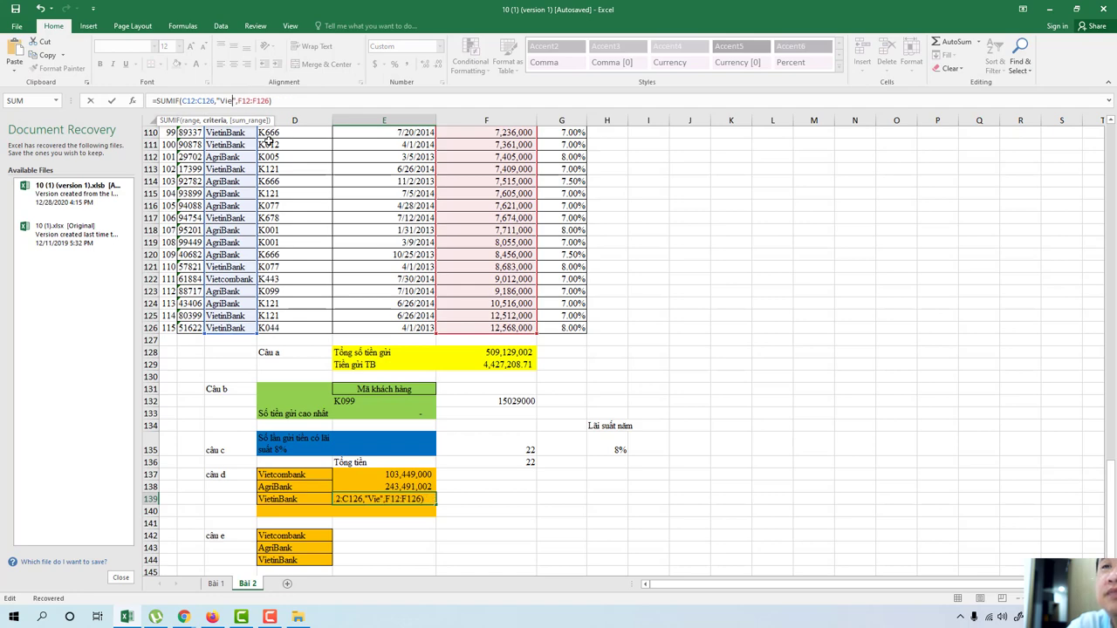
key(BackSpace)
key(BackSpace)
key(BackSpace)
text(Vi)
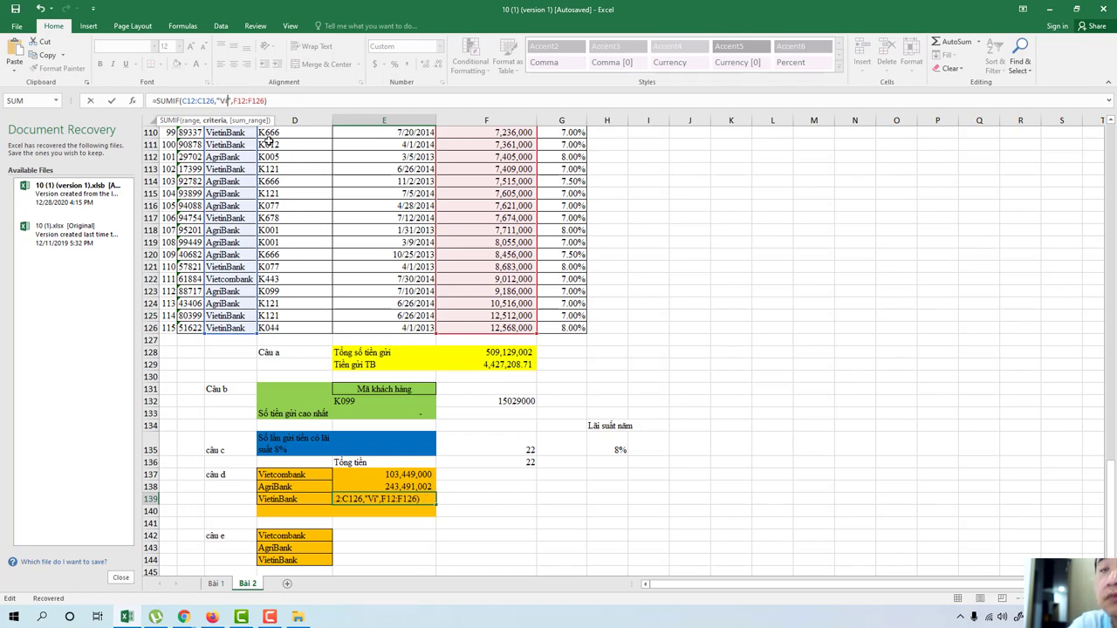
text(e)
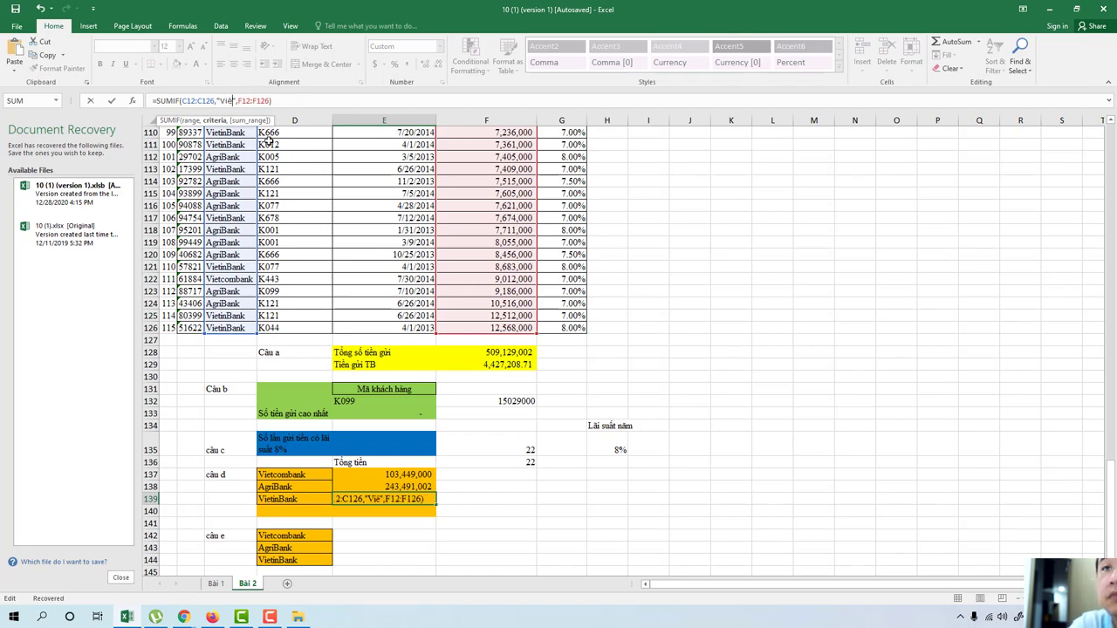
key(BackSpace)
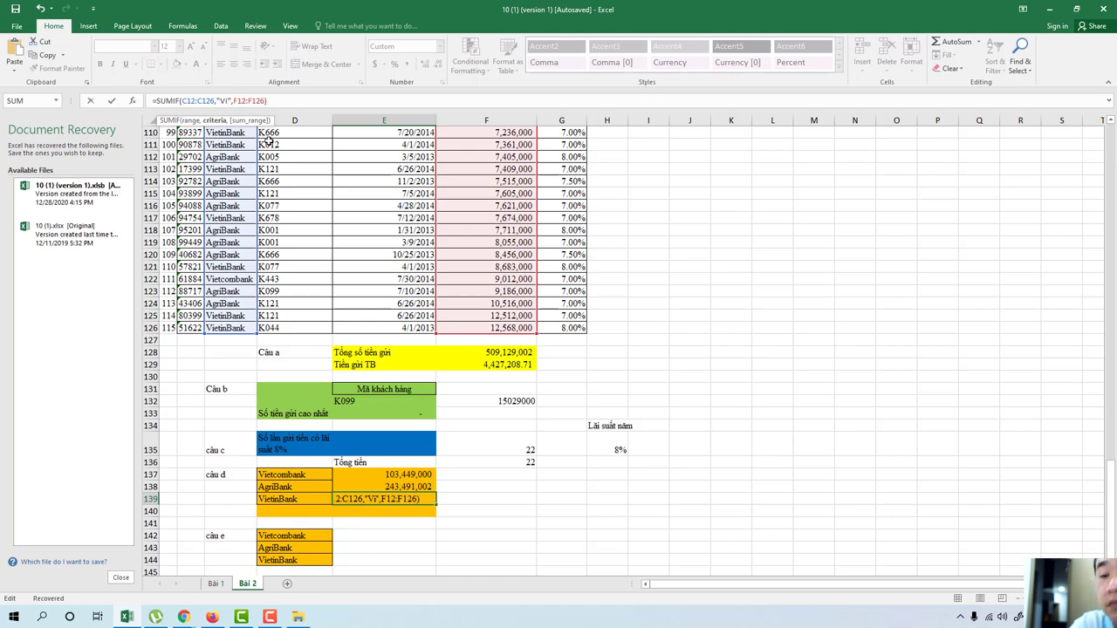
text(et)
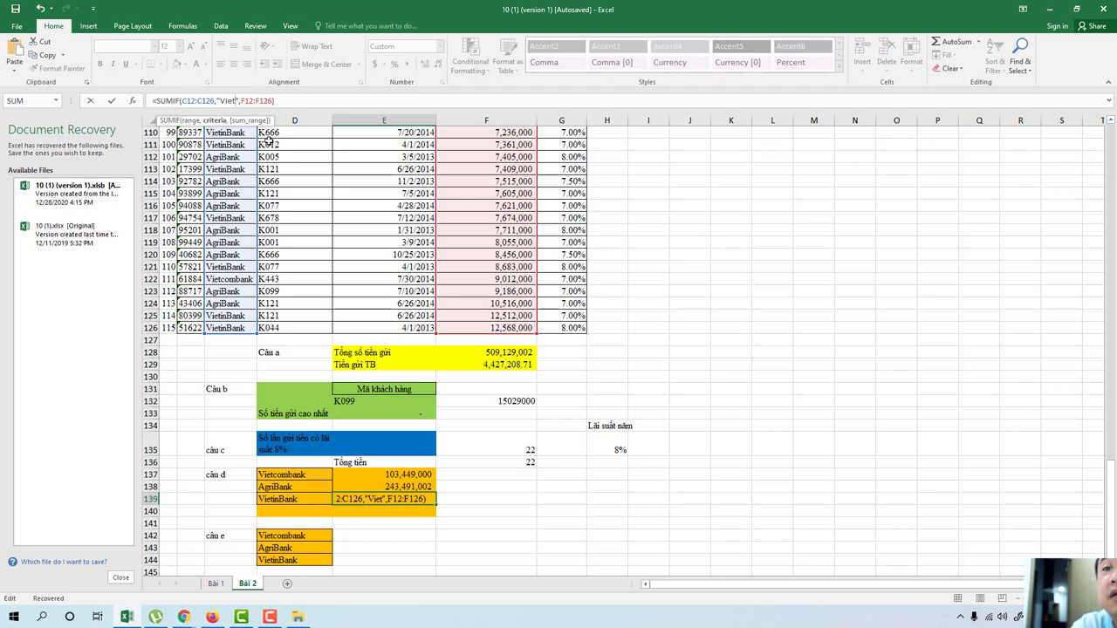
text(i)
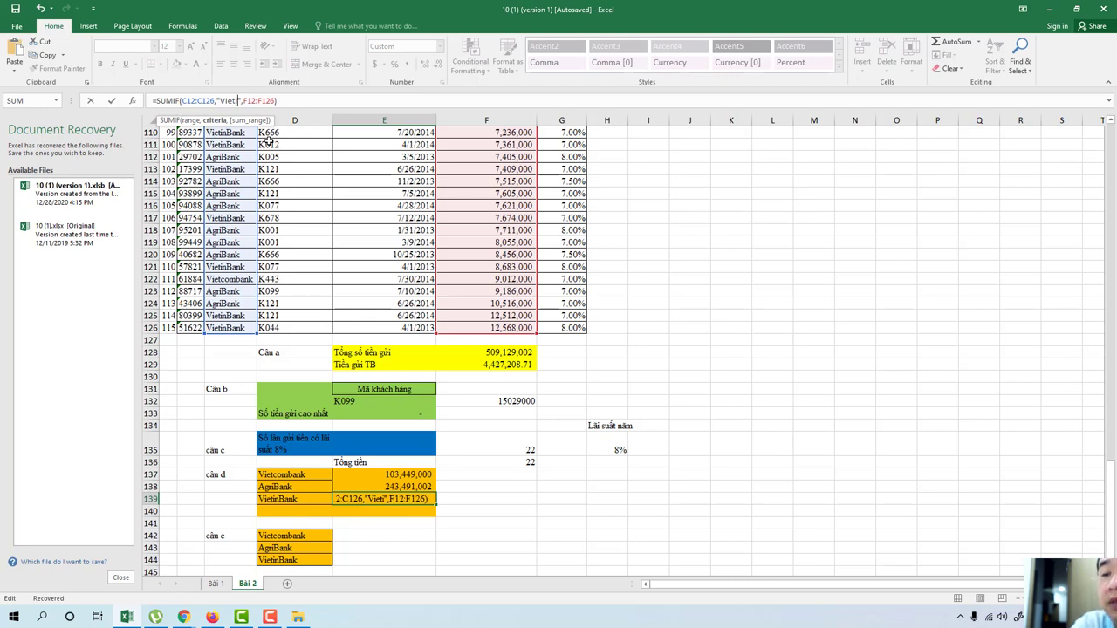
text(nbank)
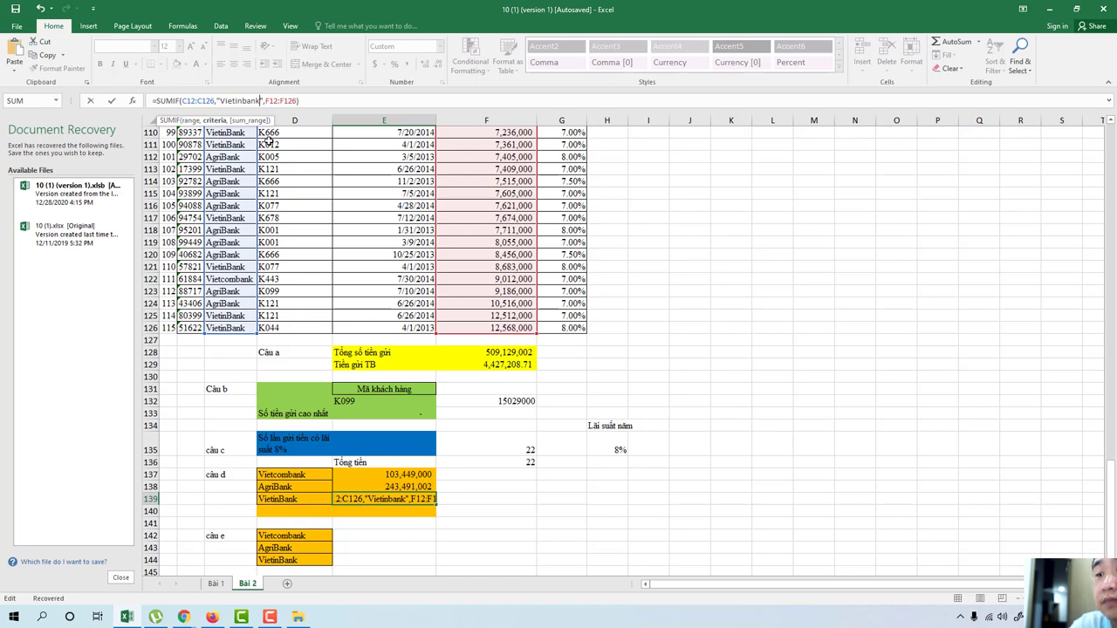
key(Return)
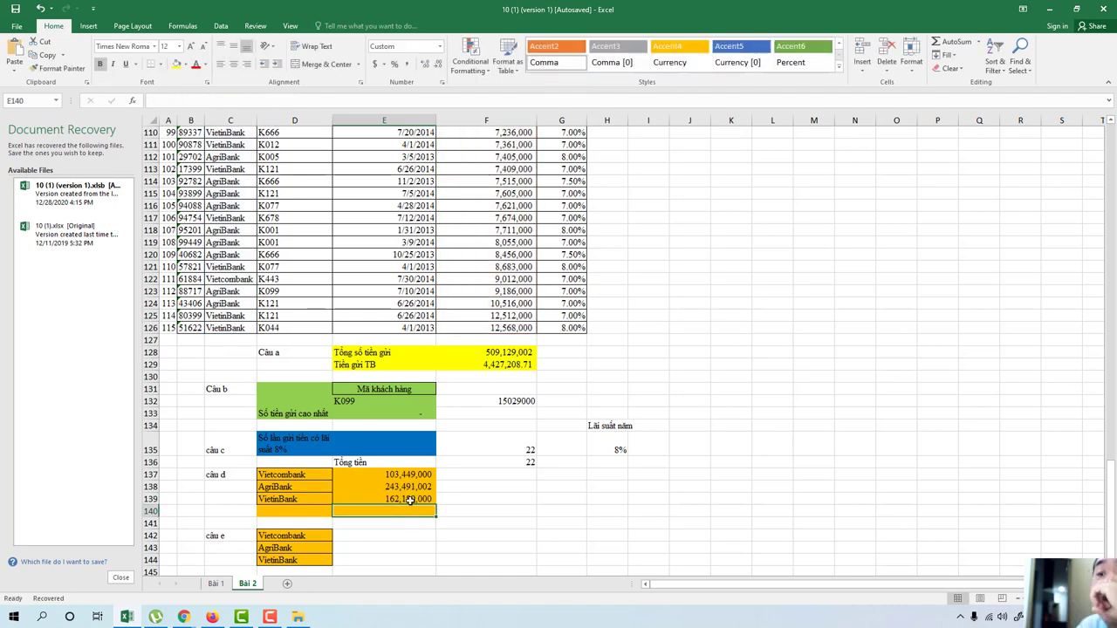
click(408, 479)
click(407, 490)
click(408, 498)
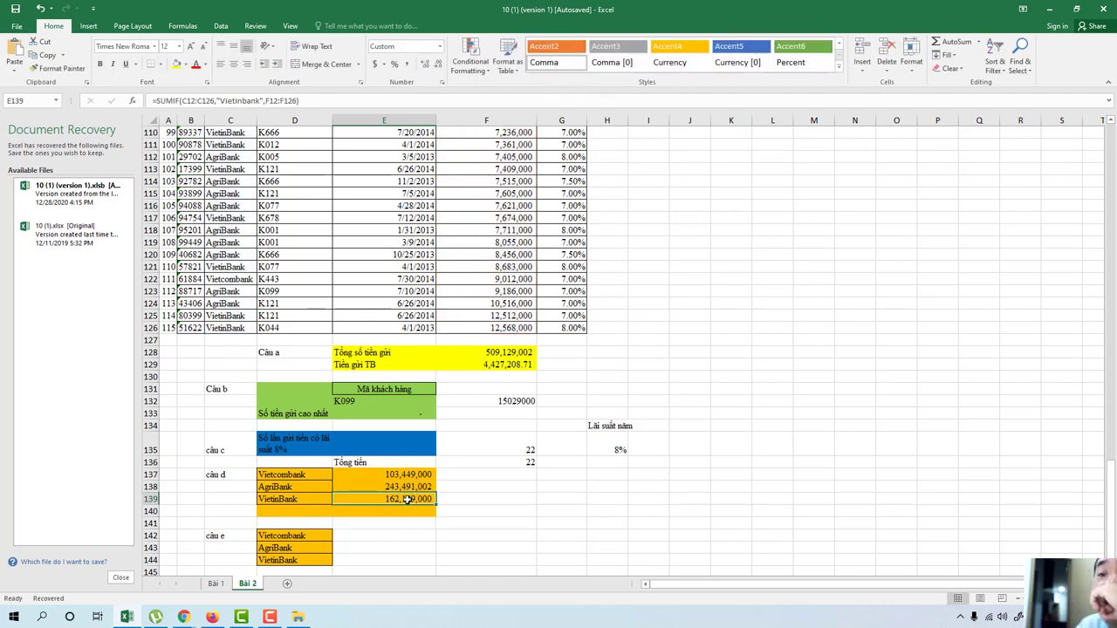
click(404, 474)
click(406, 491)
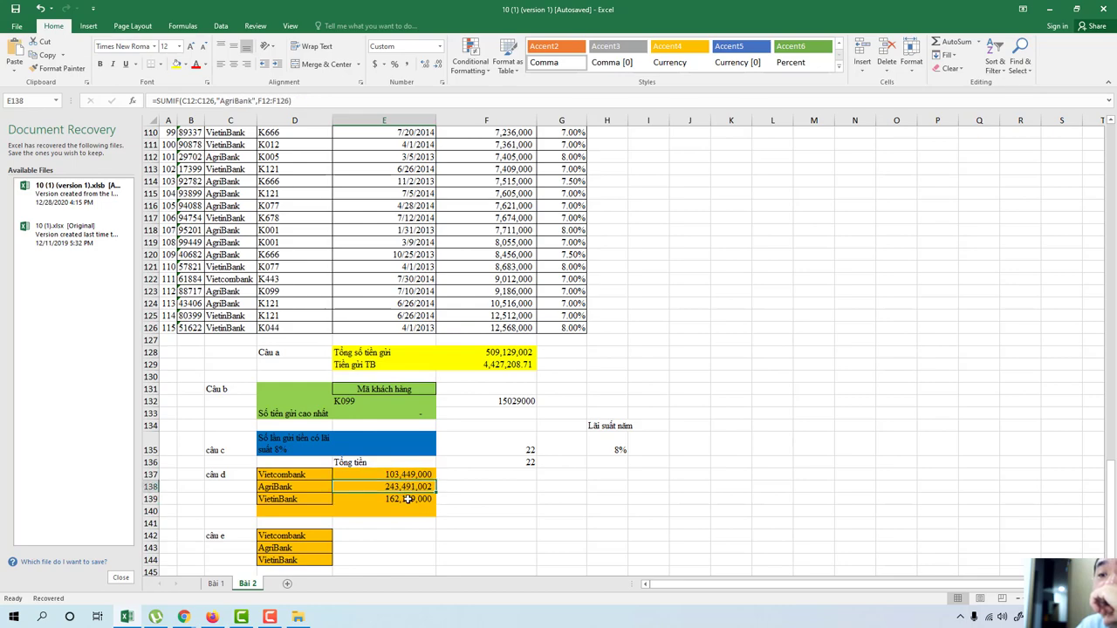
click(409, 500)
scroll(746, 262, up, 2)
scroll(776, 284, up, 7)
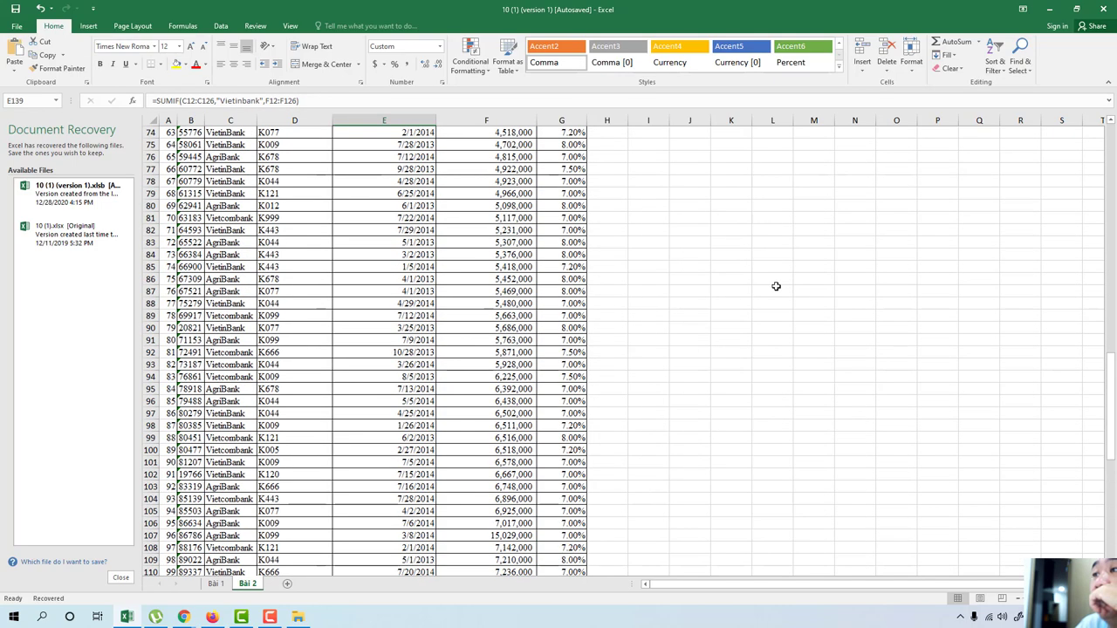
scroll(775, 284, up, 8)
scroll(777, 286, up, 13)
scroll(777, 287, up, 3)
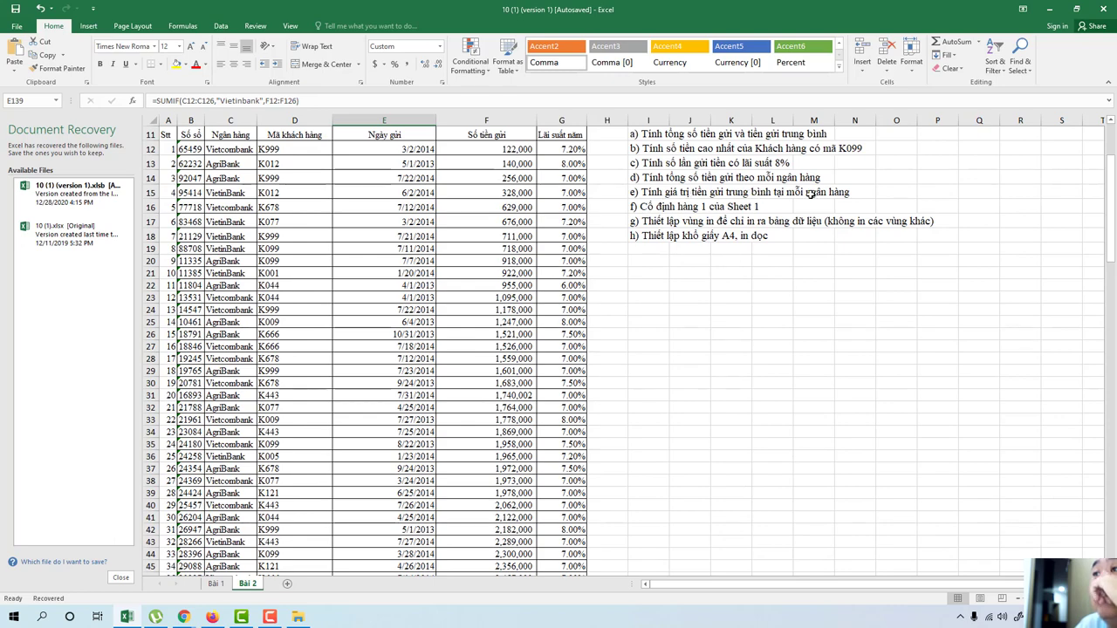
scroll(678, 341, down, 5)
scroll(678, 346, down, 13)
scroll(678, 346, down, 7)
scroll(680, 344, down, 13)
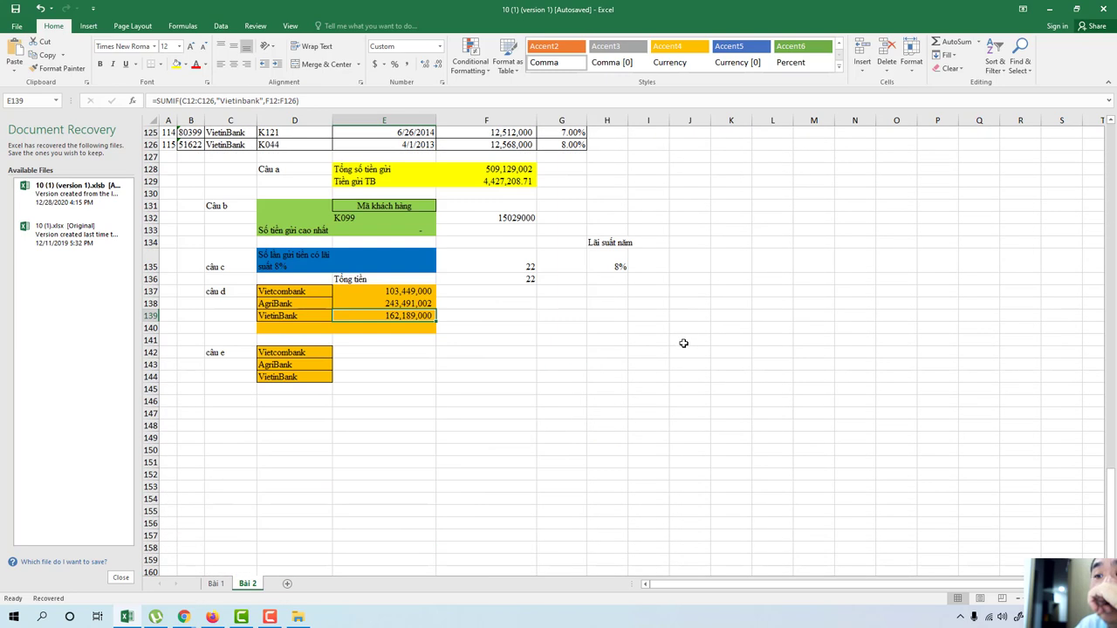
click(378, 352)
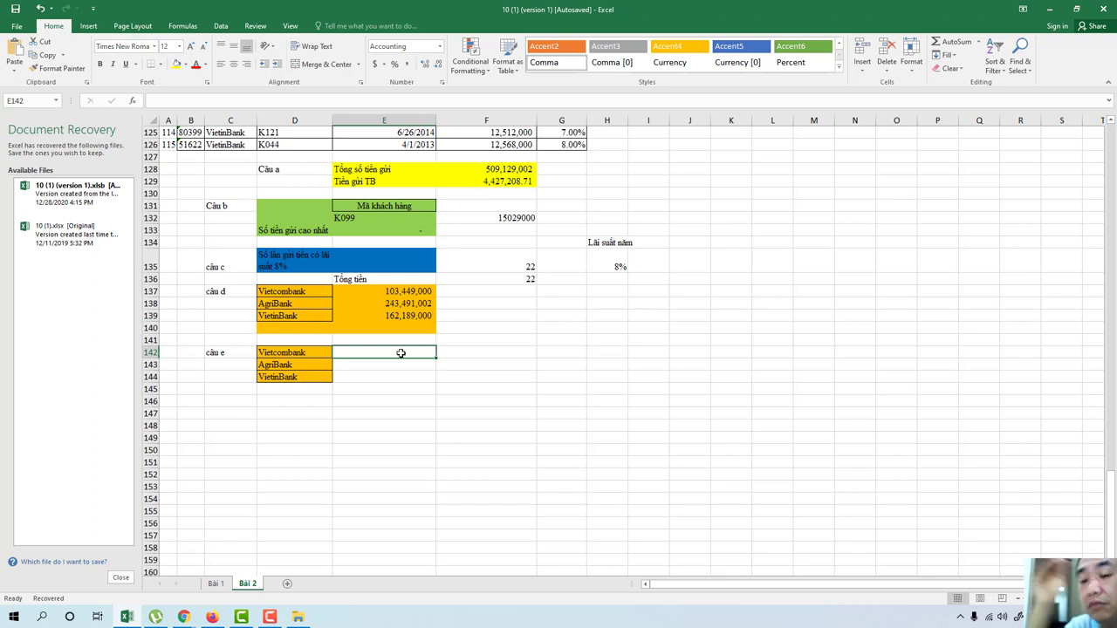
Step: Begin an AVERAGIF formula in E142 with range C11:C126 and criterion "Vietcombank"
text(A)
text(g)
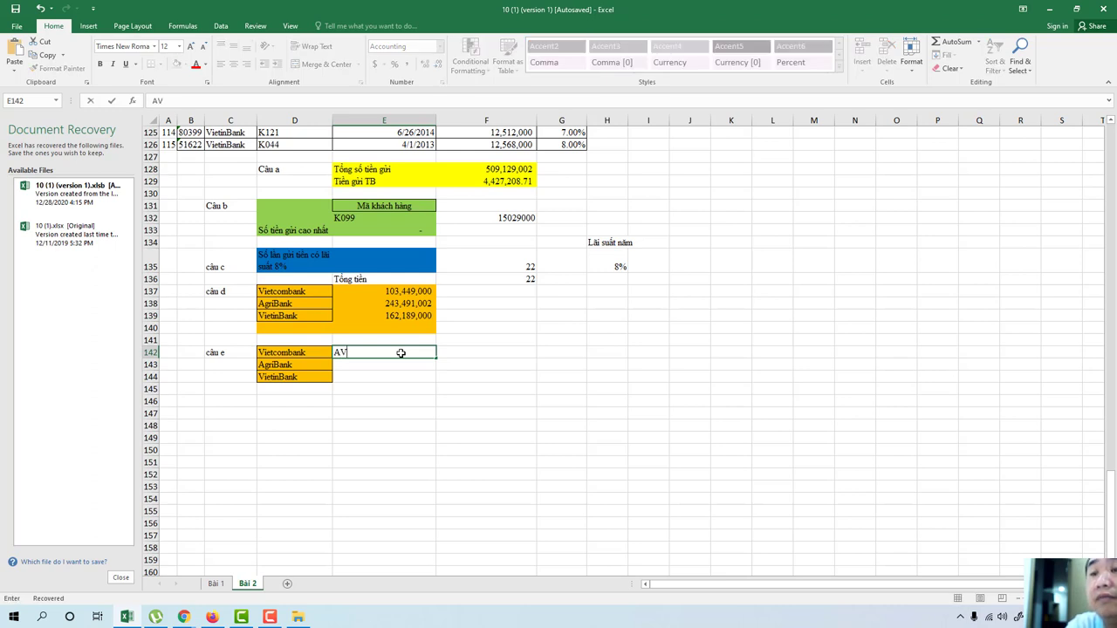
key(BackSpace)
key(BackSpace)
text(=)
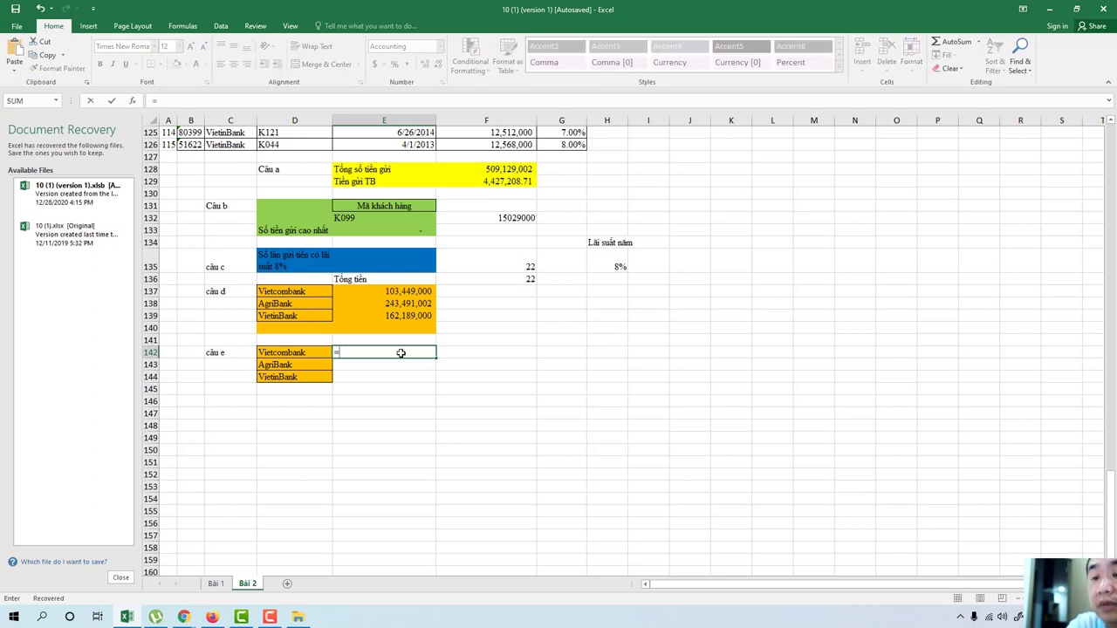
text(AV)
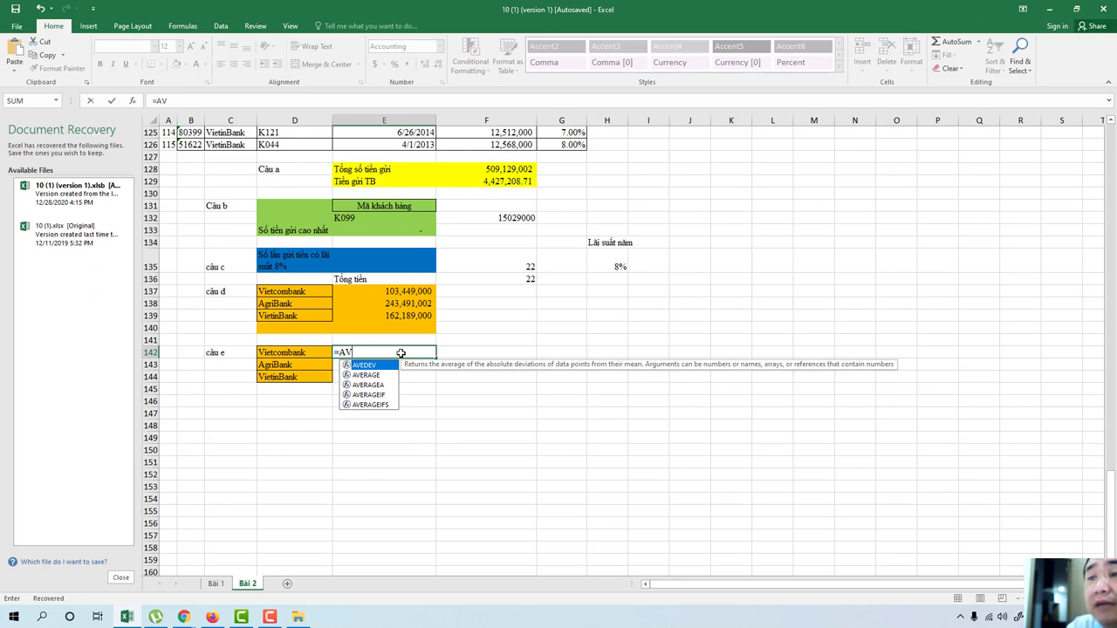
key(Down)
key(Down)
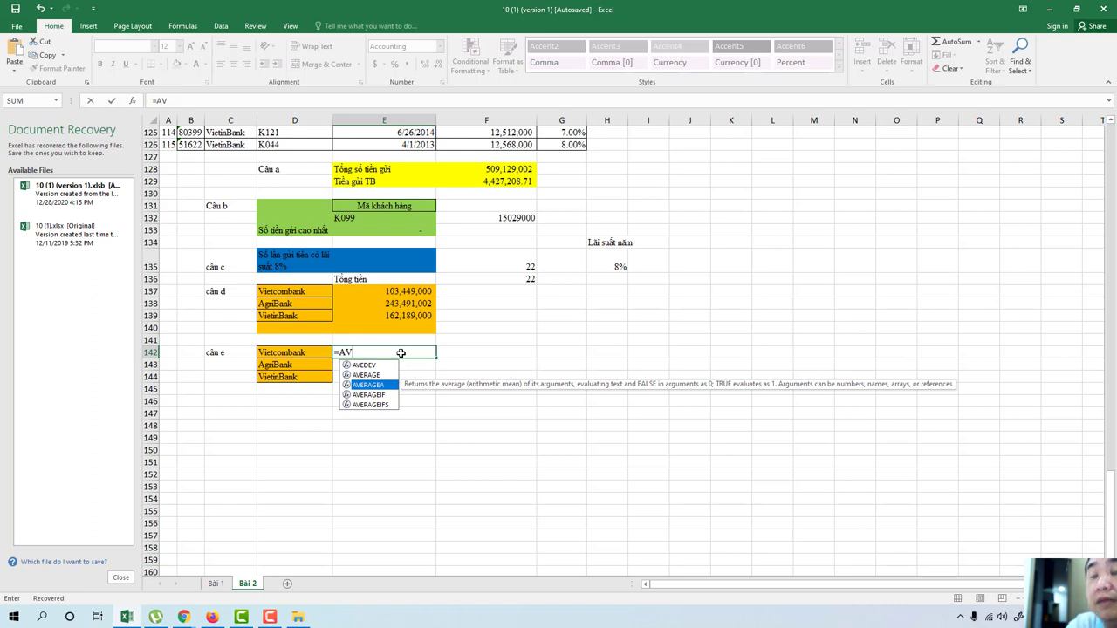
text(E)
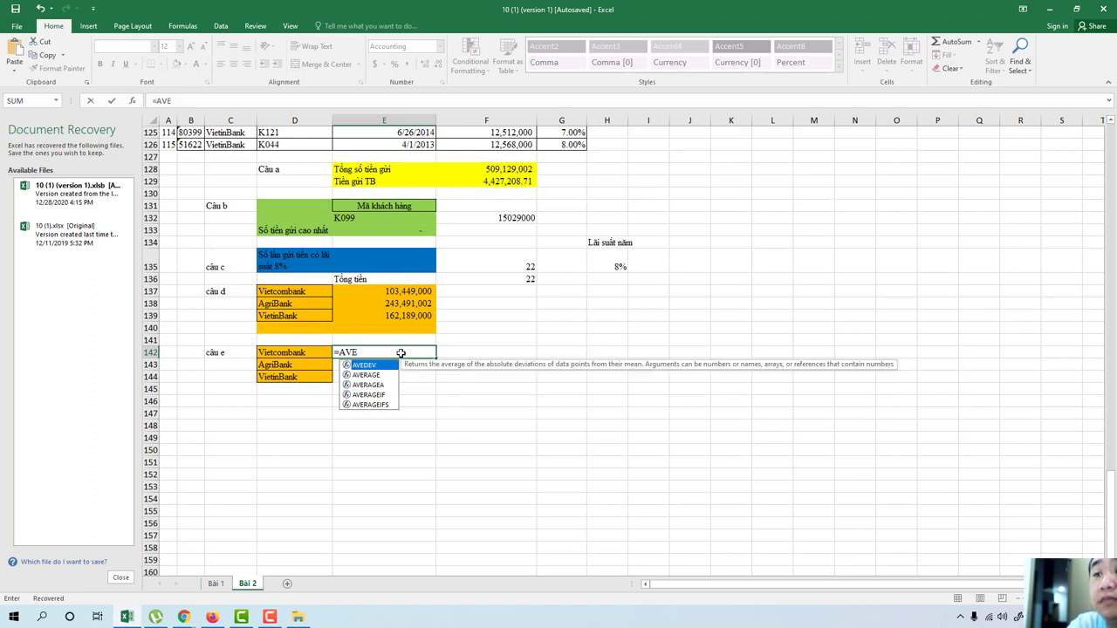
key(BackSpace)
text(ÊA)
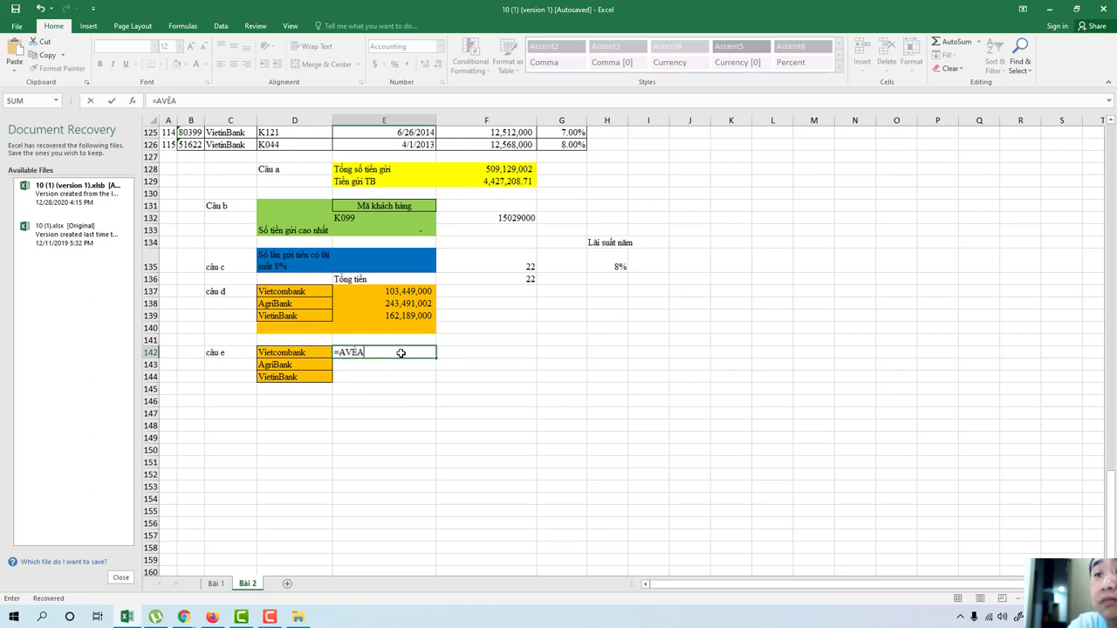
key(BackSpace)
key(BackSpace)
text(ERA)
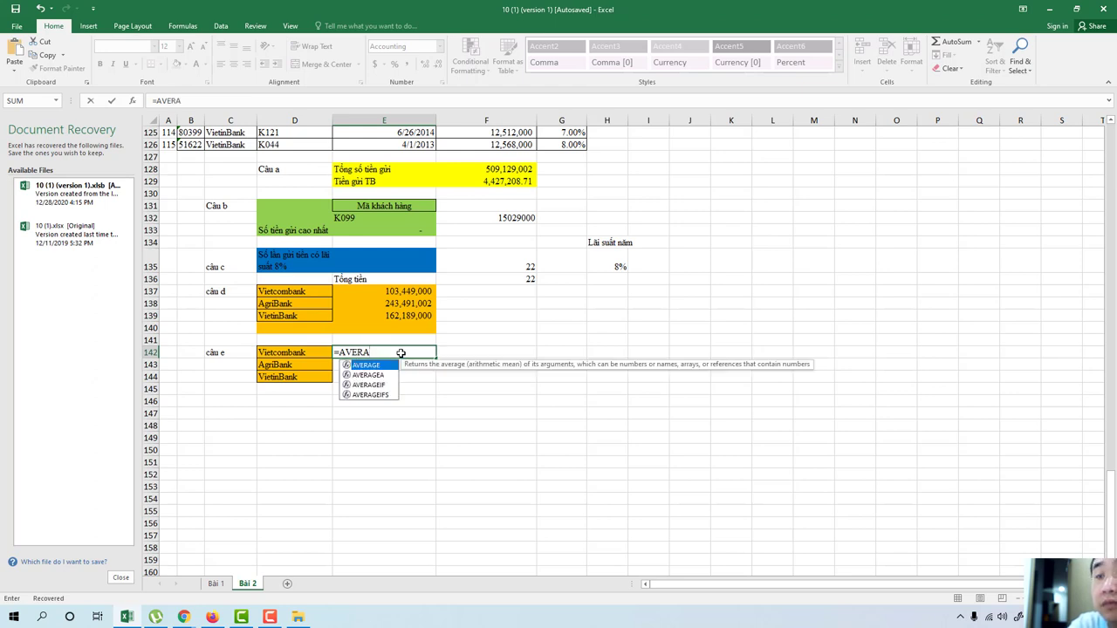
text(GA)
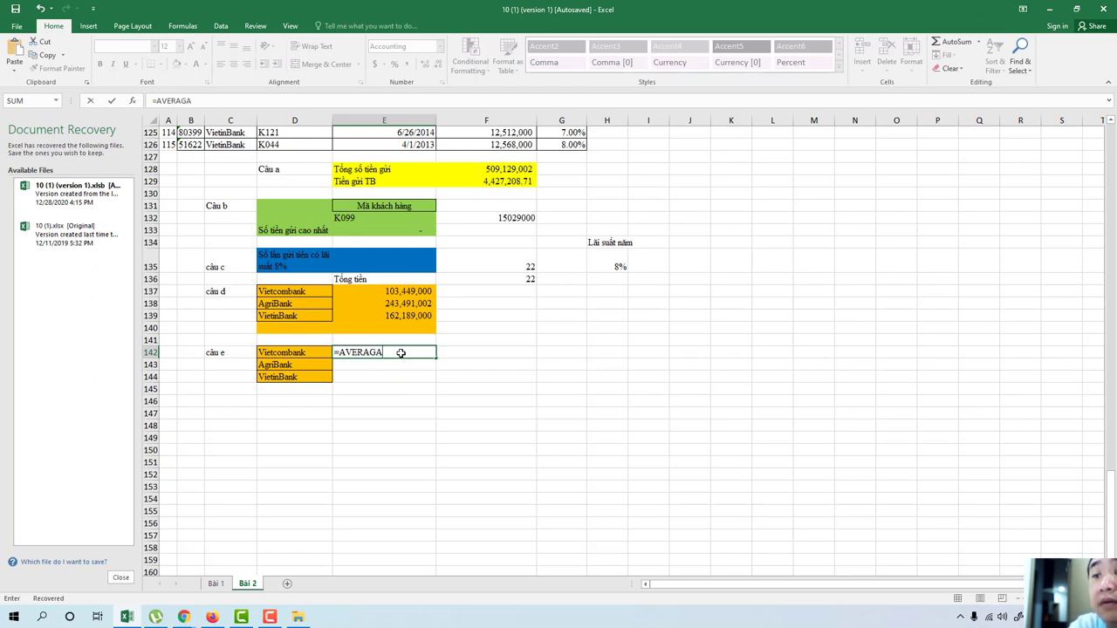
text(I)
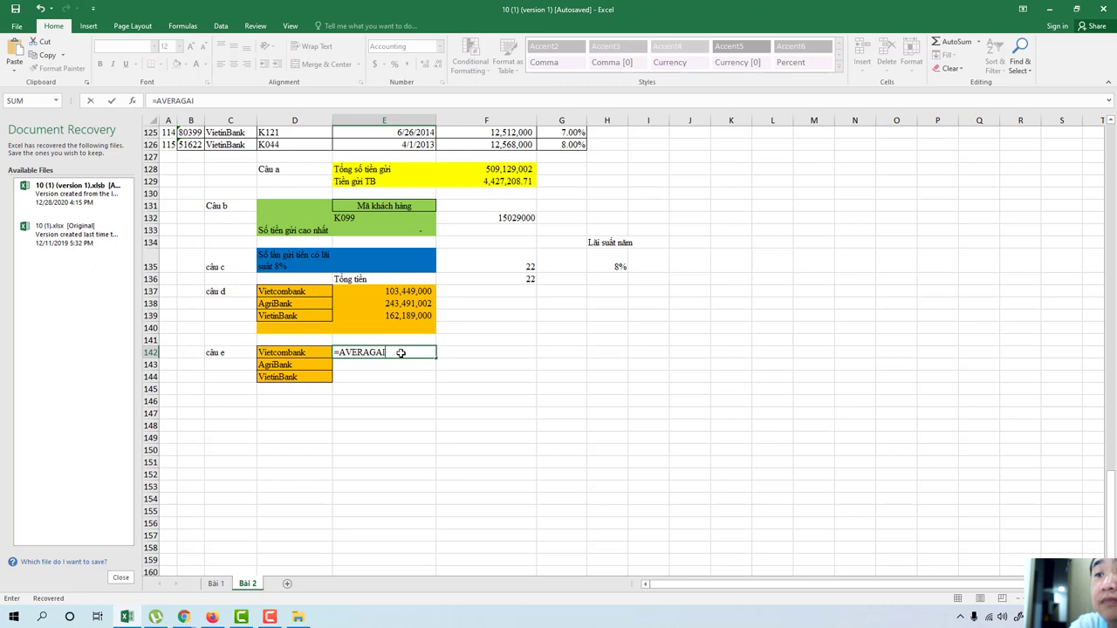
text(F()
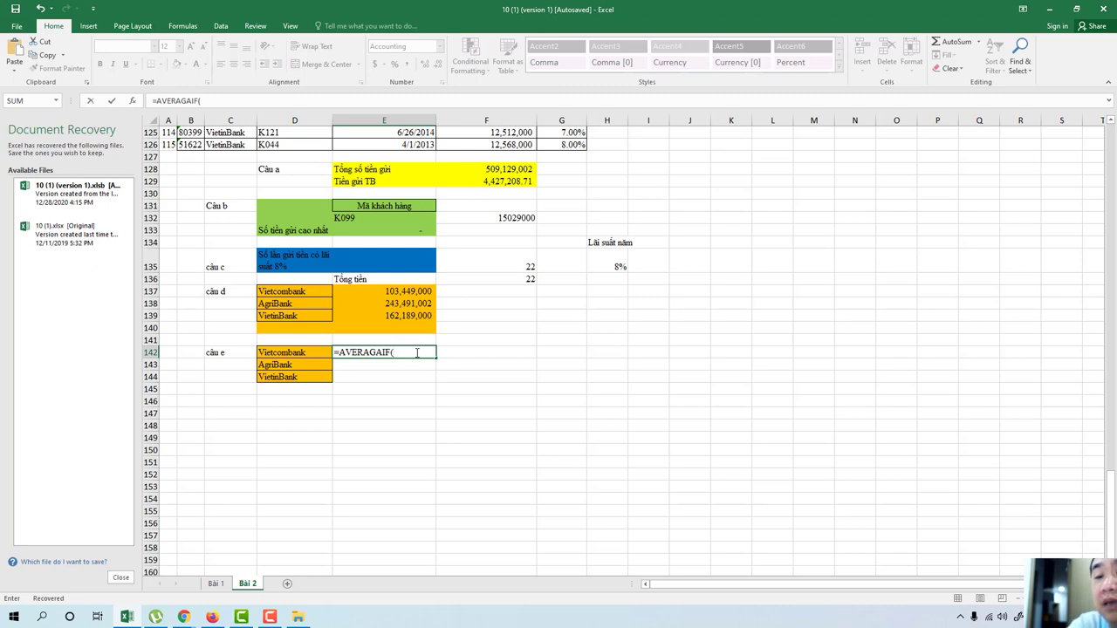
text(A11:)
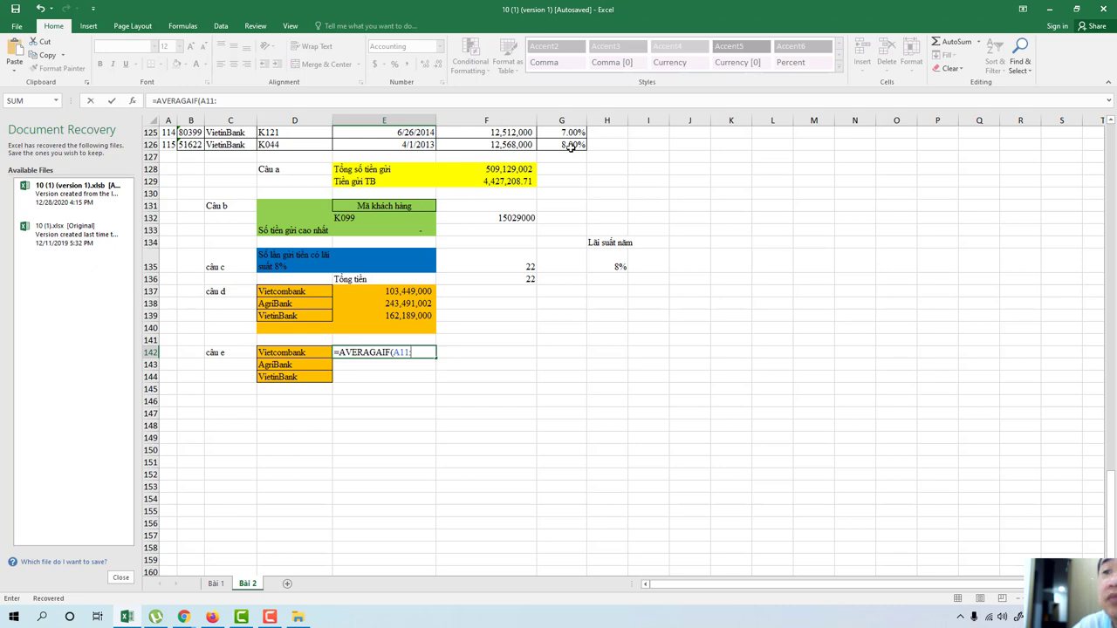
key(BackSpace)
key(BackSpace)
key(BackSpace)
key(BackSpace)
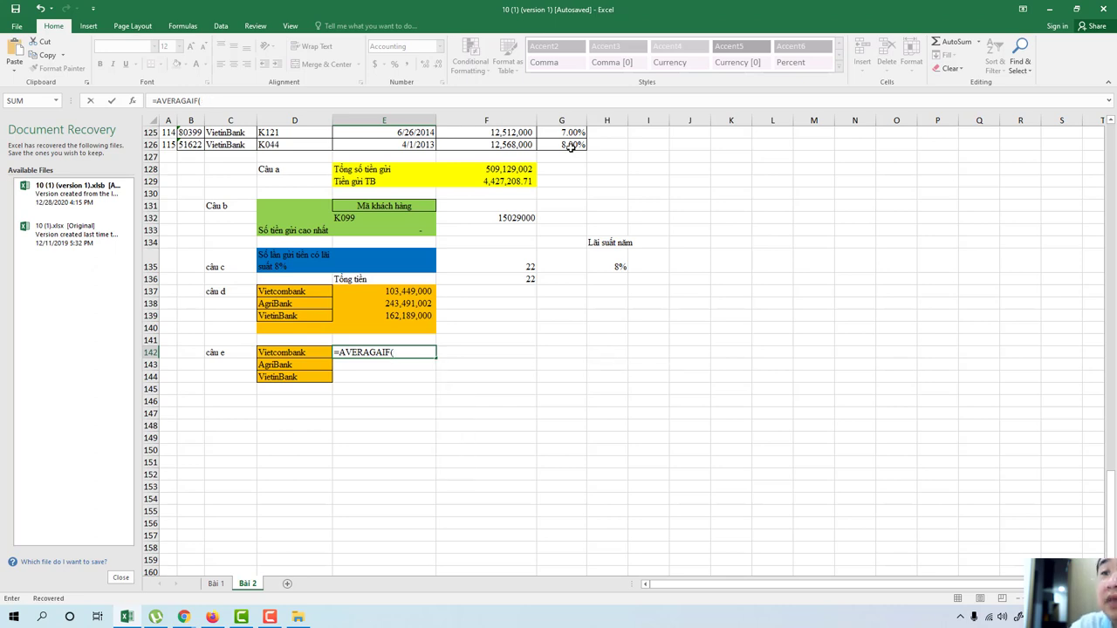
text(C)
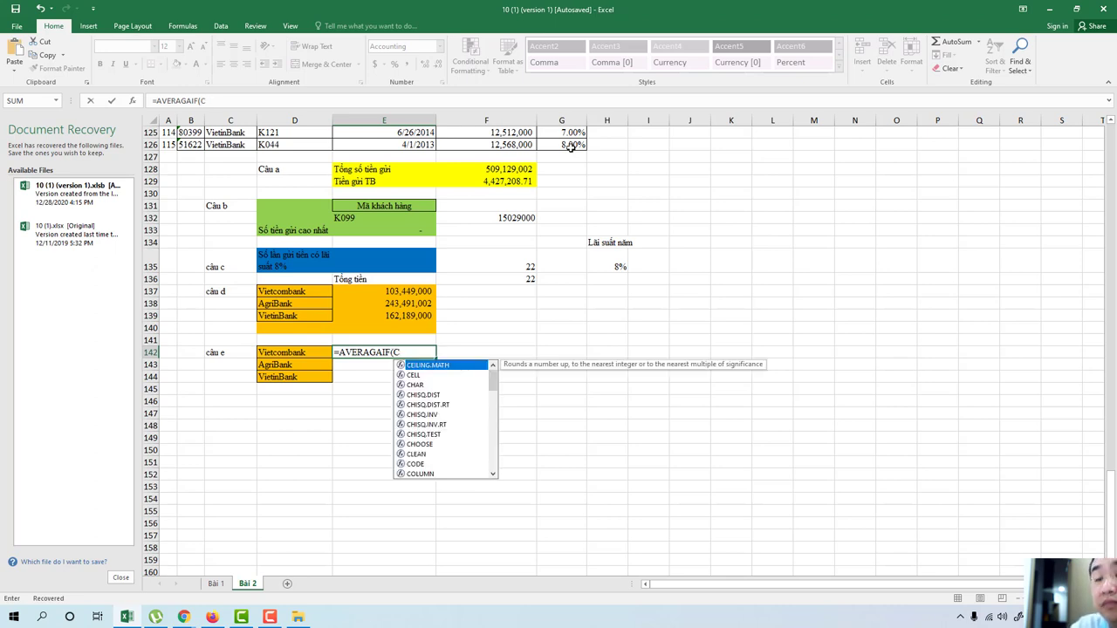
text(11)
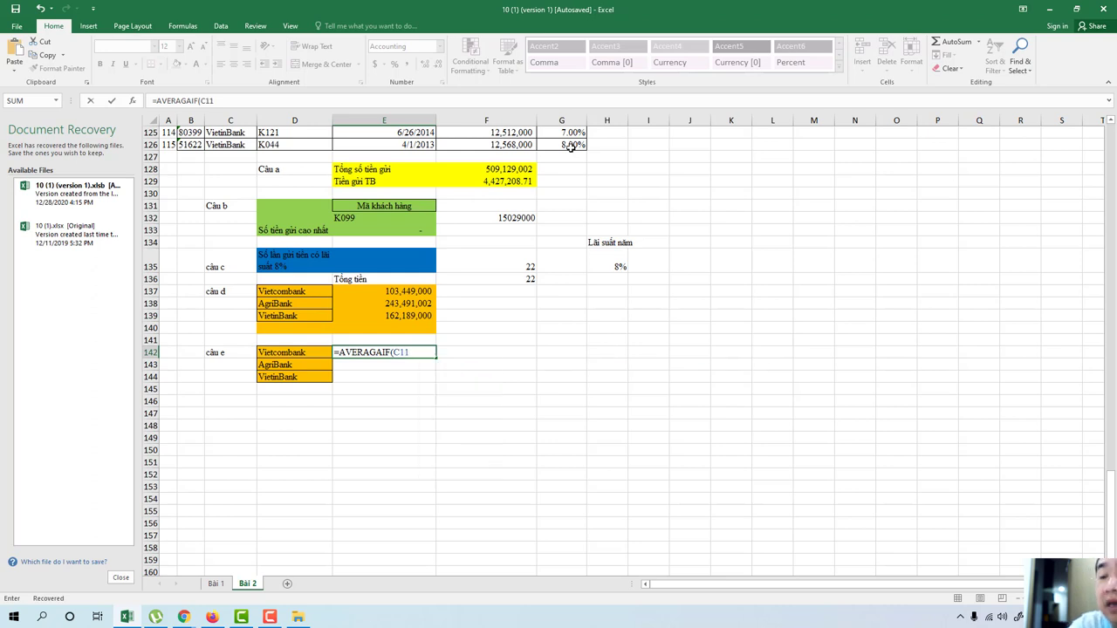
text(:C1)
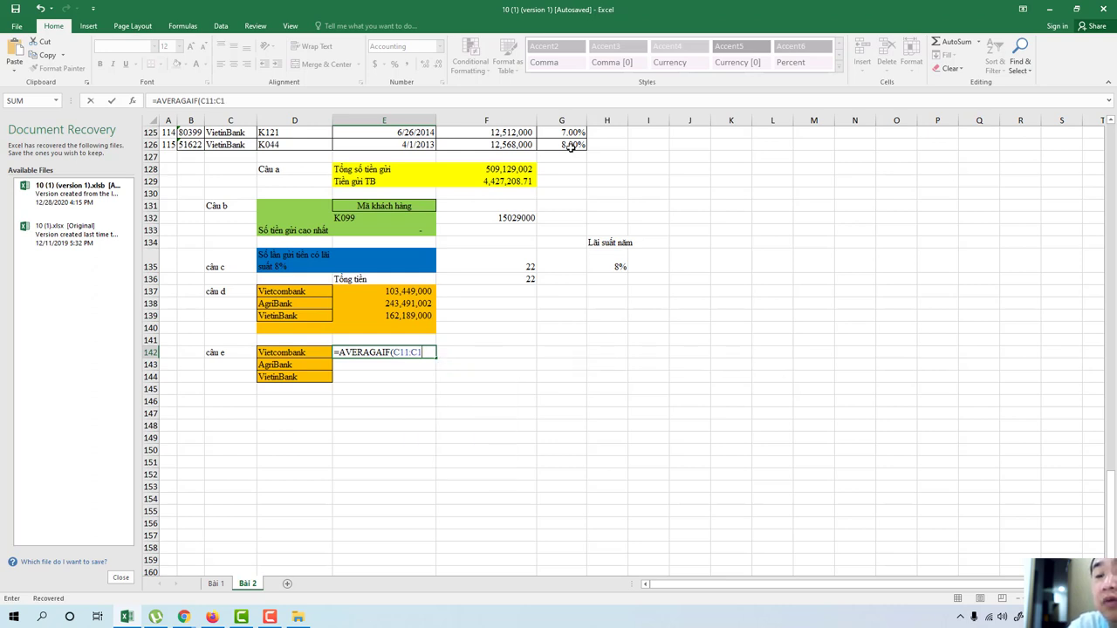
text(26)
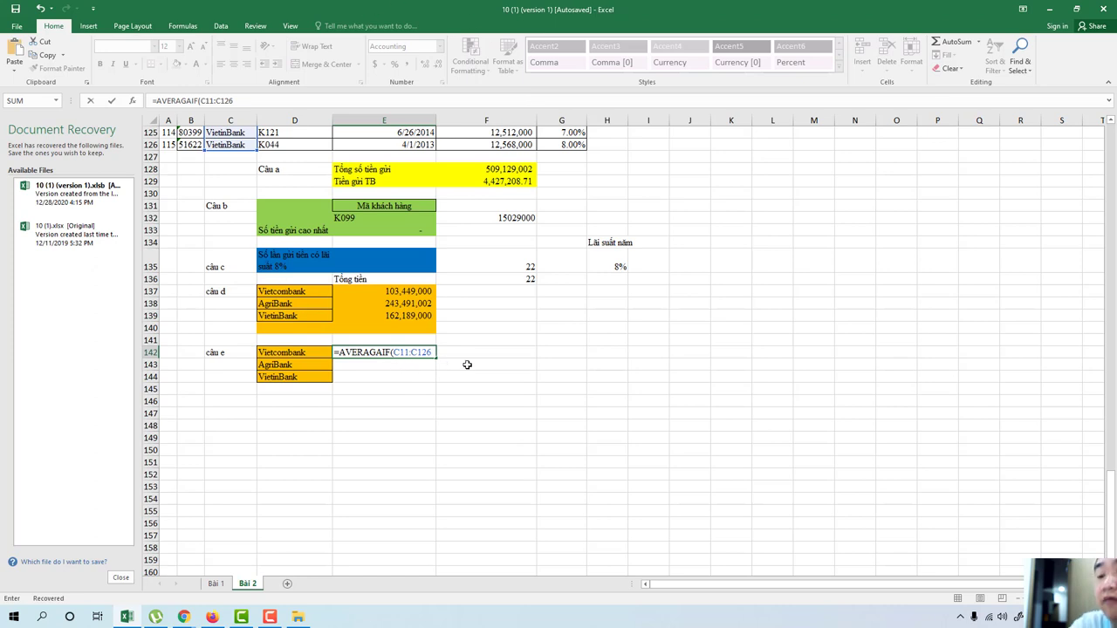
text(,")
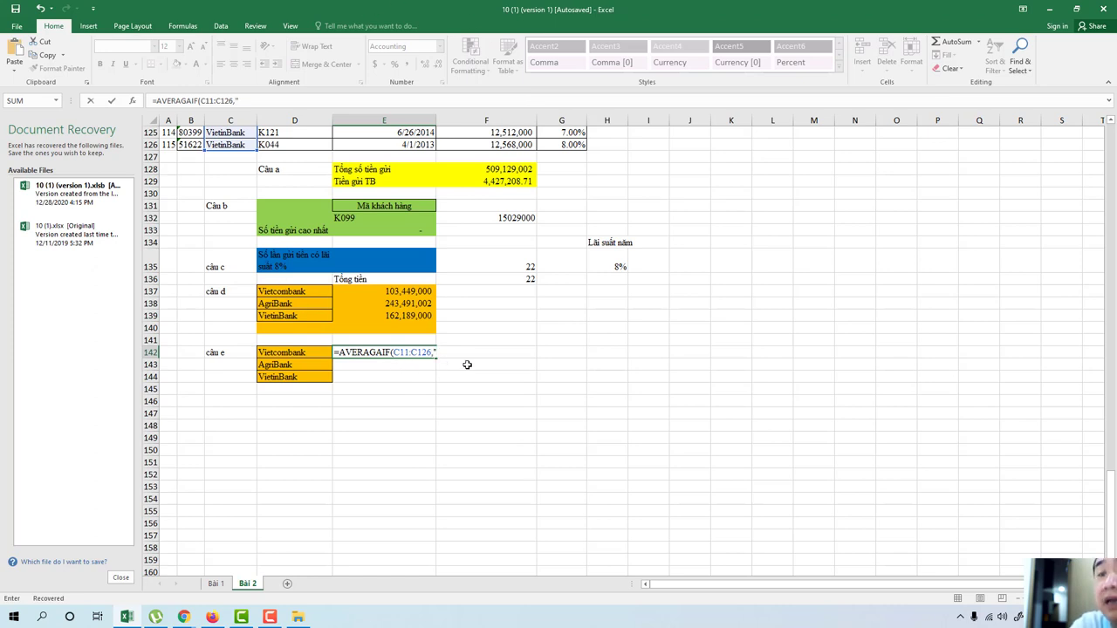
text(Viet)
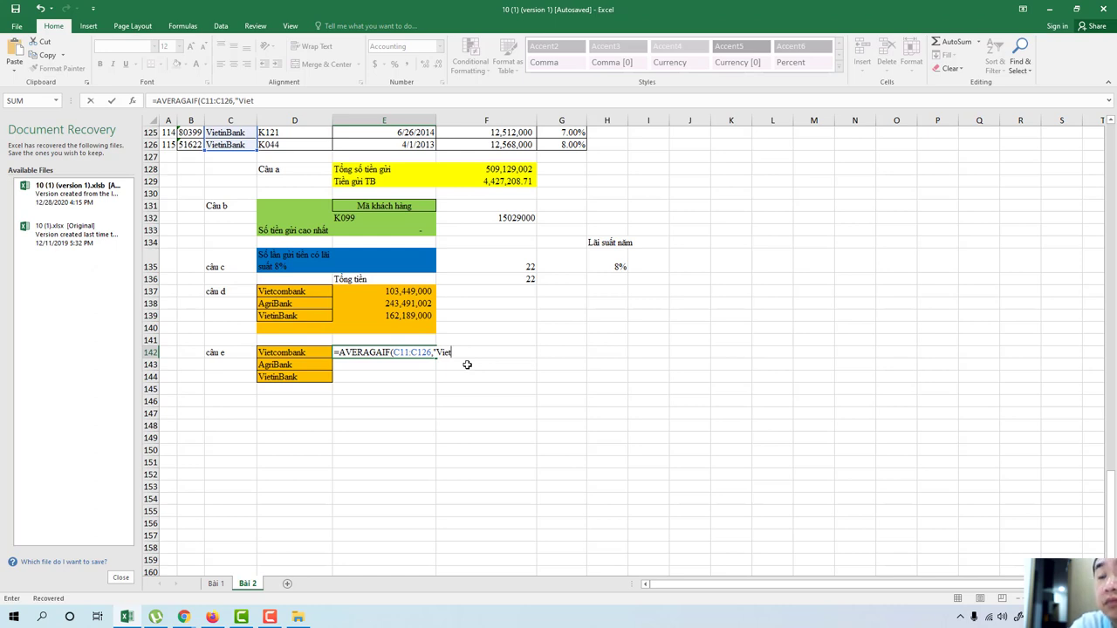
text(comba)
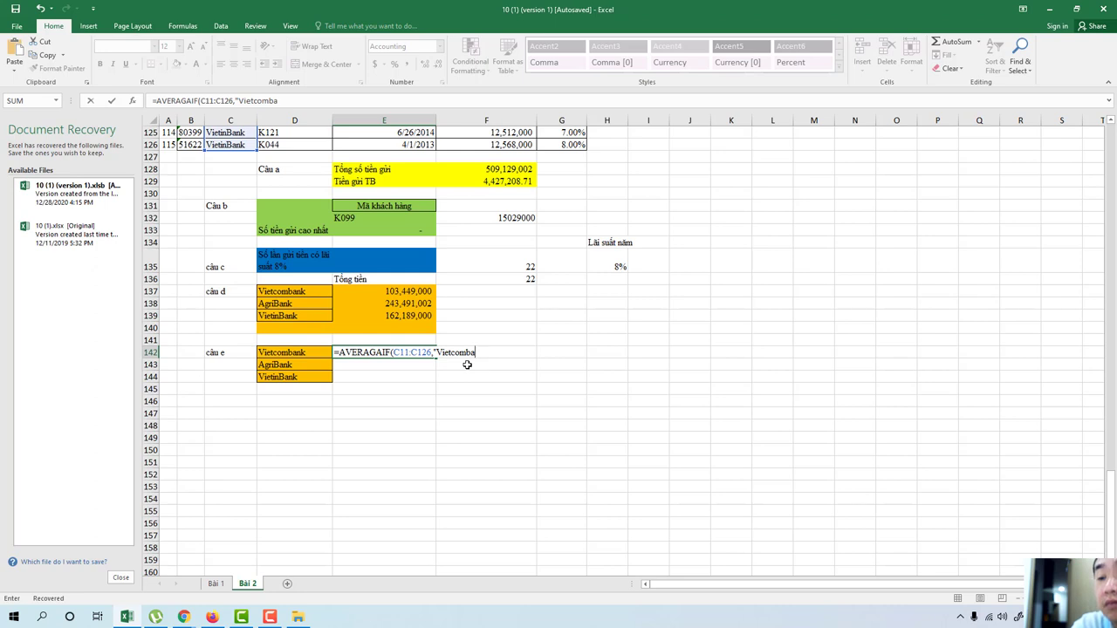
text(nk)
text(")
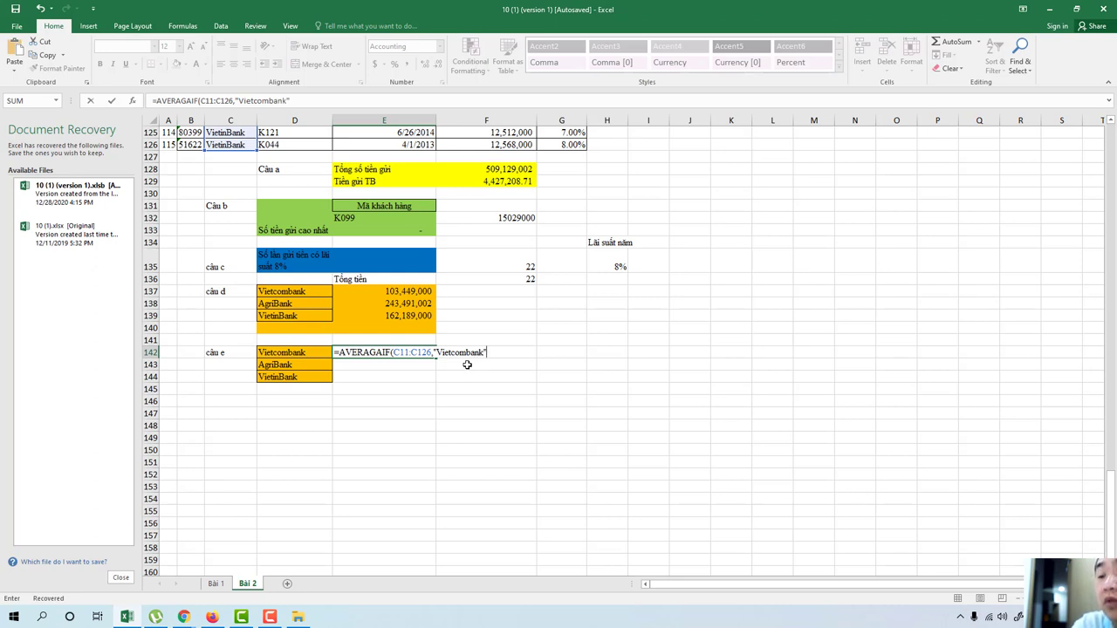
text(,)
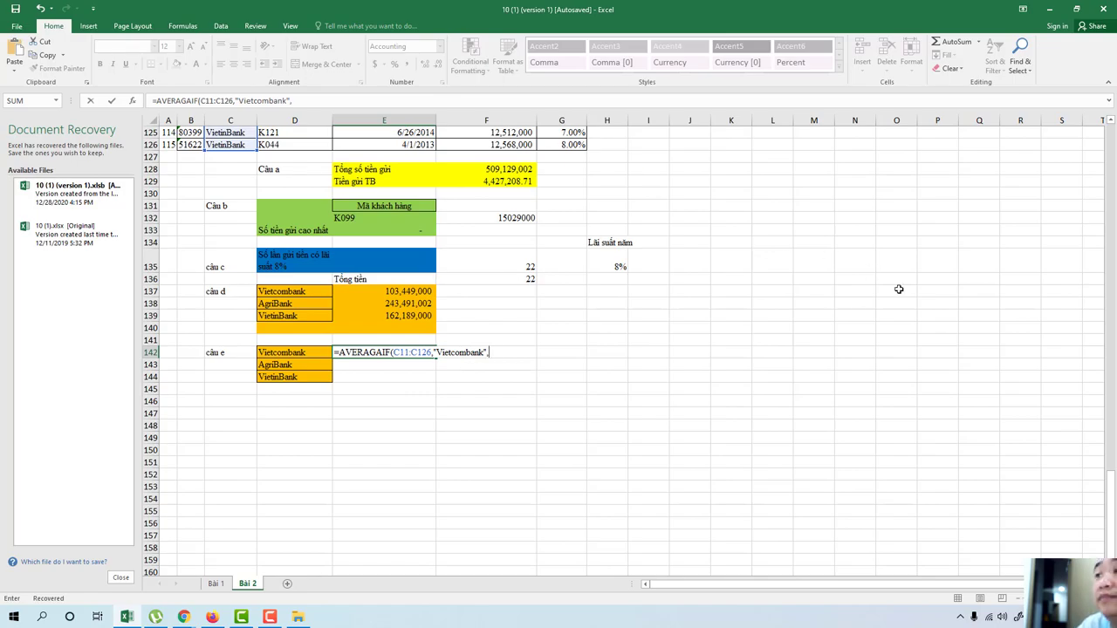
Step: Correct the range to C12:C126, add F12:F126 as the average range, and commit
drag(1100, 472, 1087, 154)
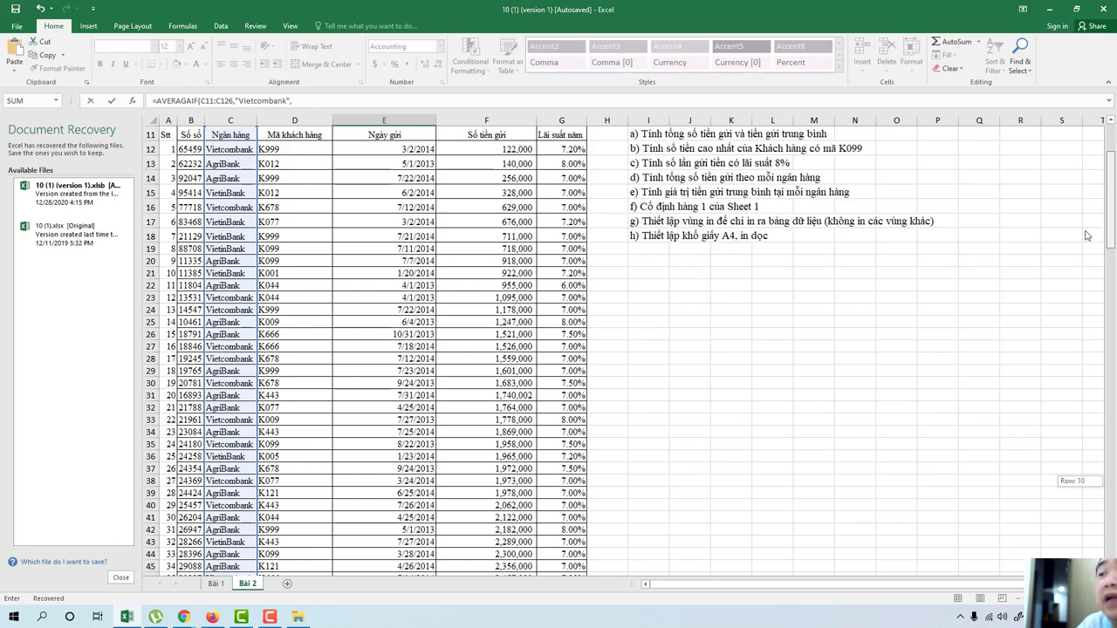
drag(1087, 154, 1087, 492)
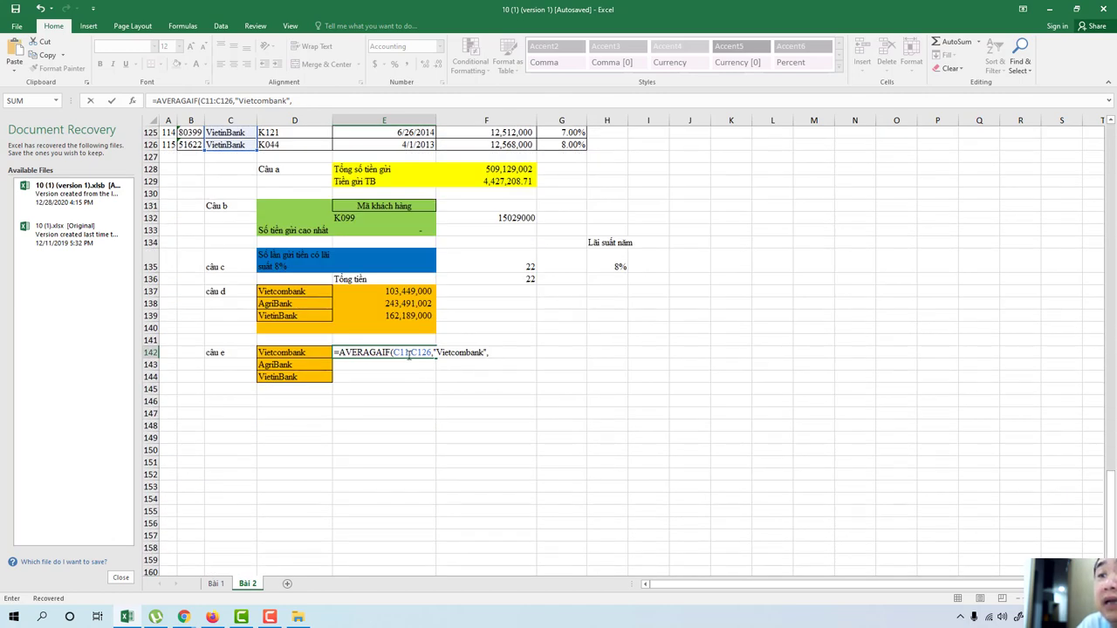
click(409, 353)
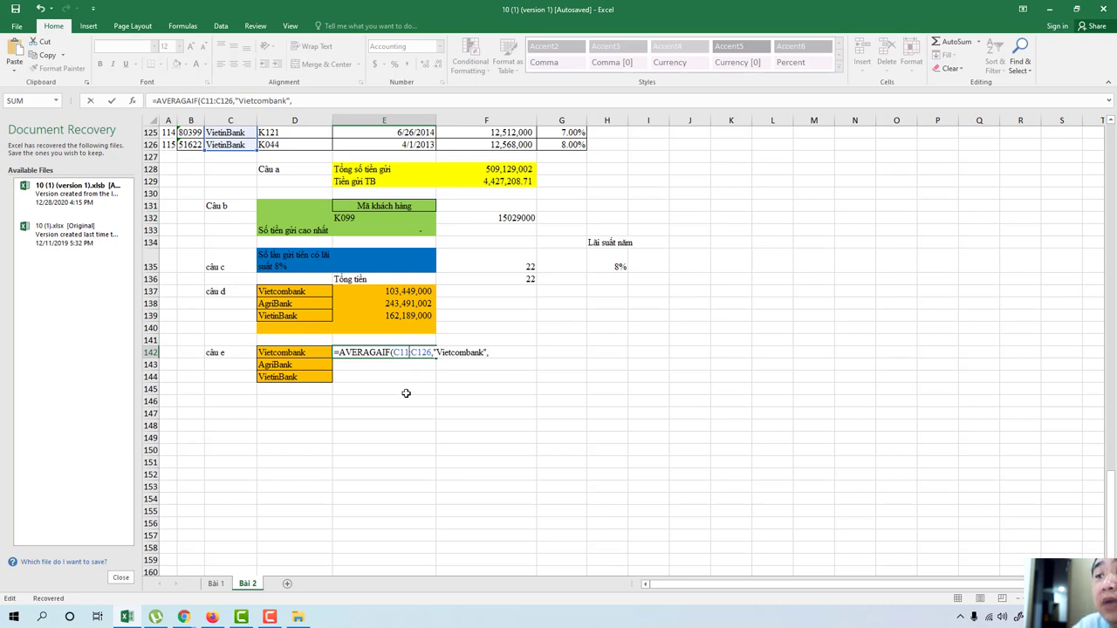
key(BackSpace)
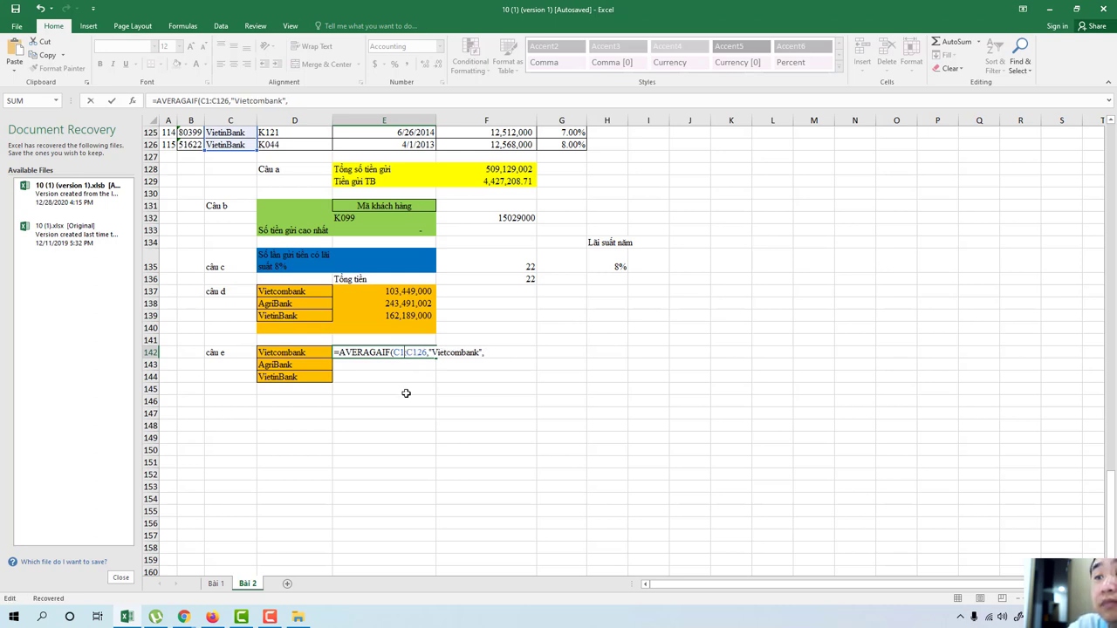
text(2)
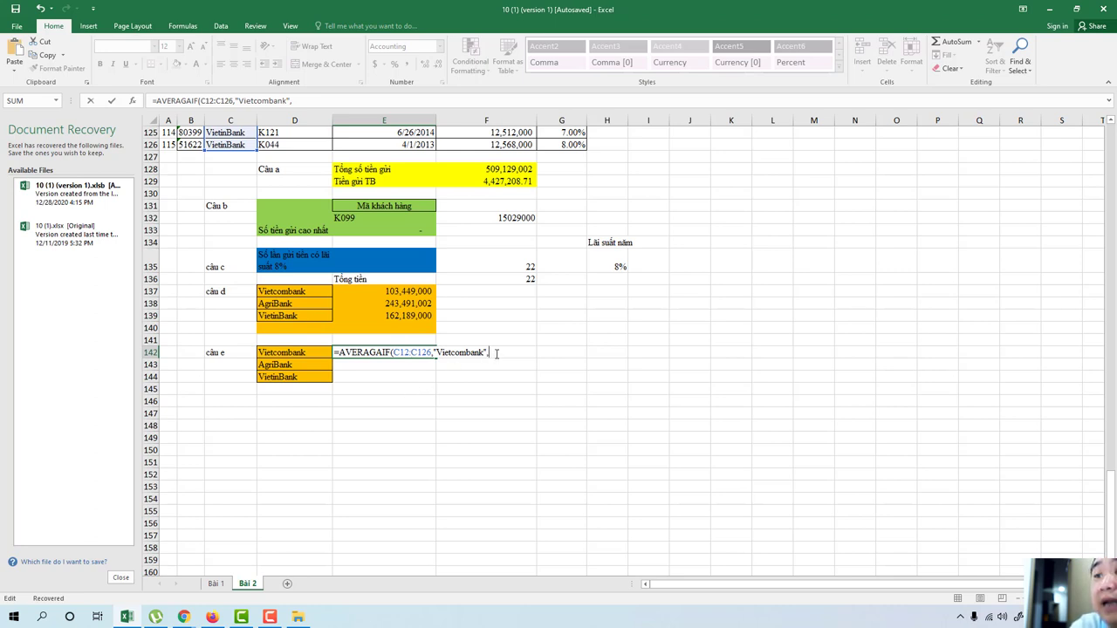
text(F1)
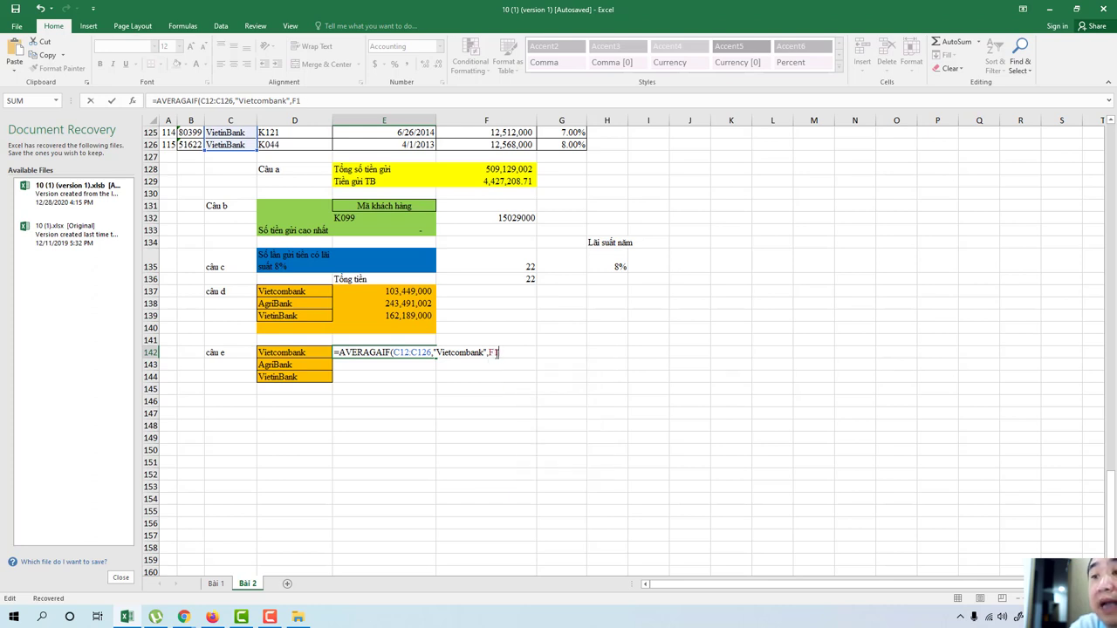
text(2:)
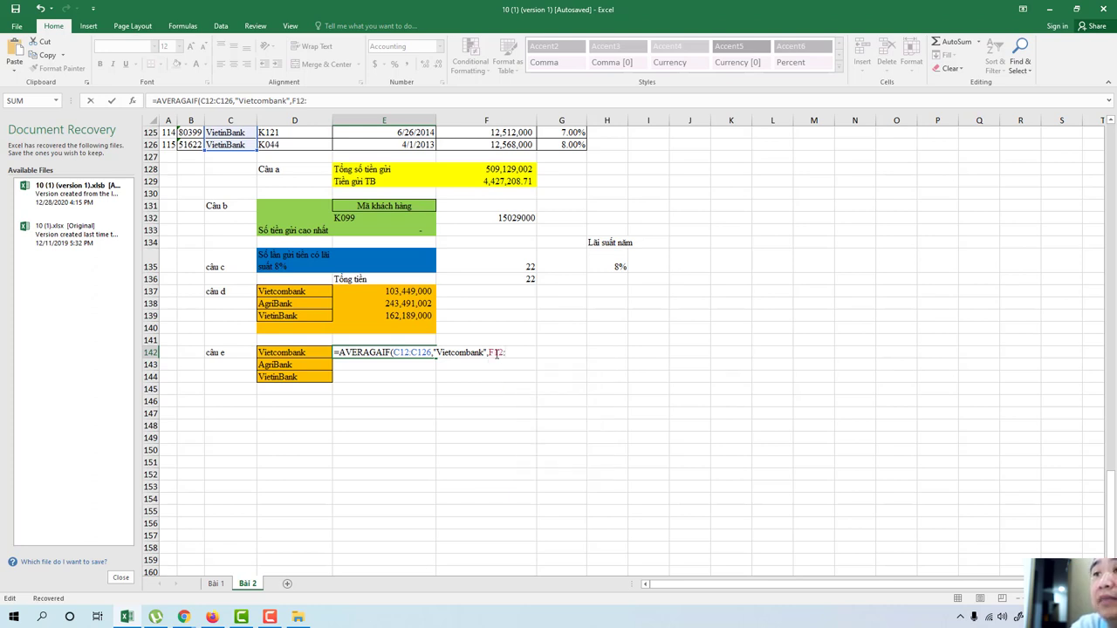
text(f)
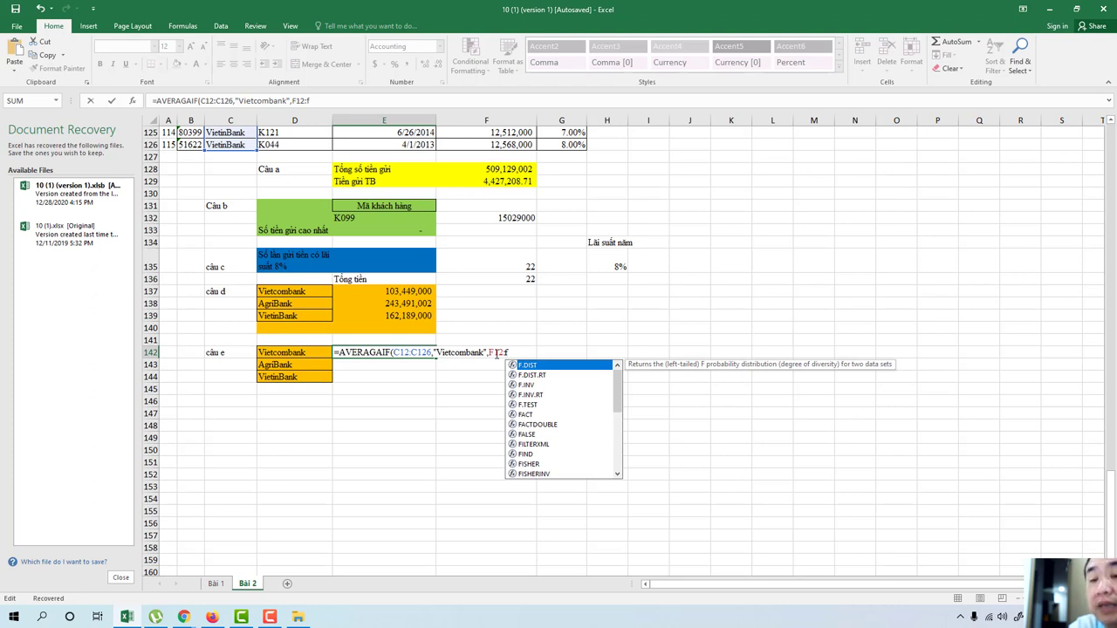
text(126)
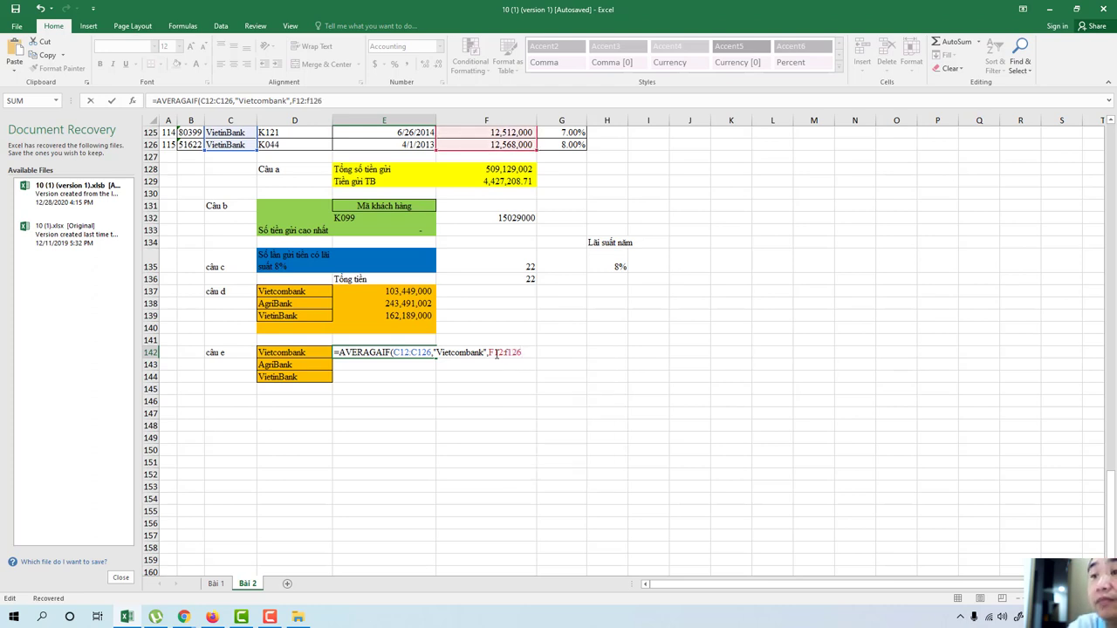
key(Return)
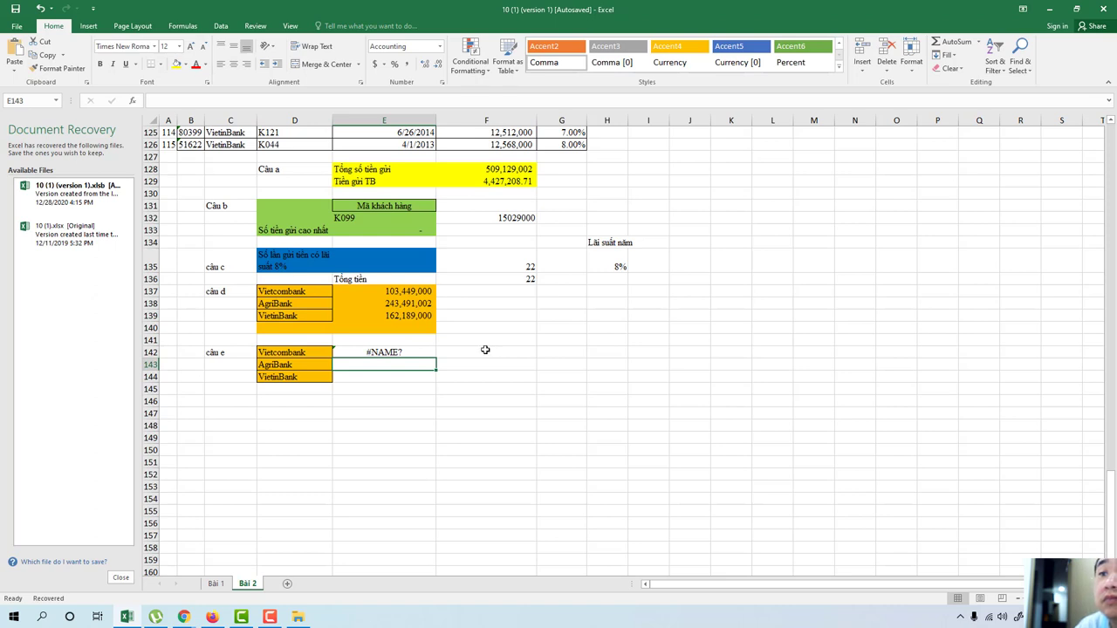
Step: Compare E142's #NAME? formula with E137's SUMIF formula in the formula bar
click(390, 354)
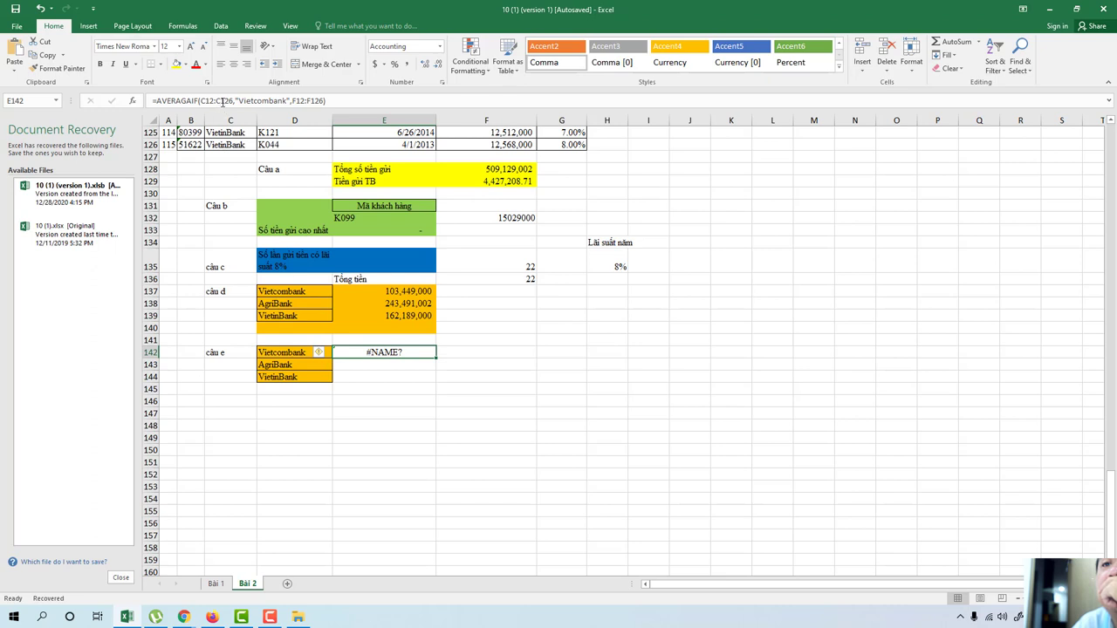
click(395, 366)
click(392, 352)
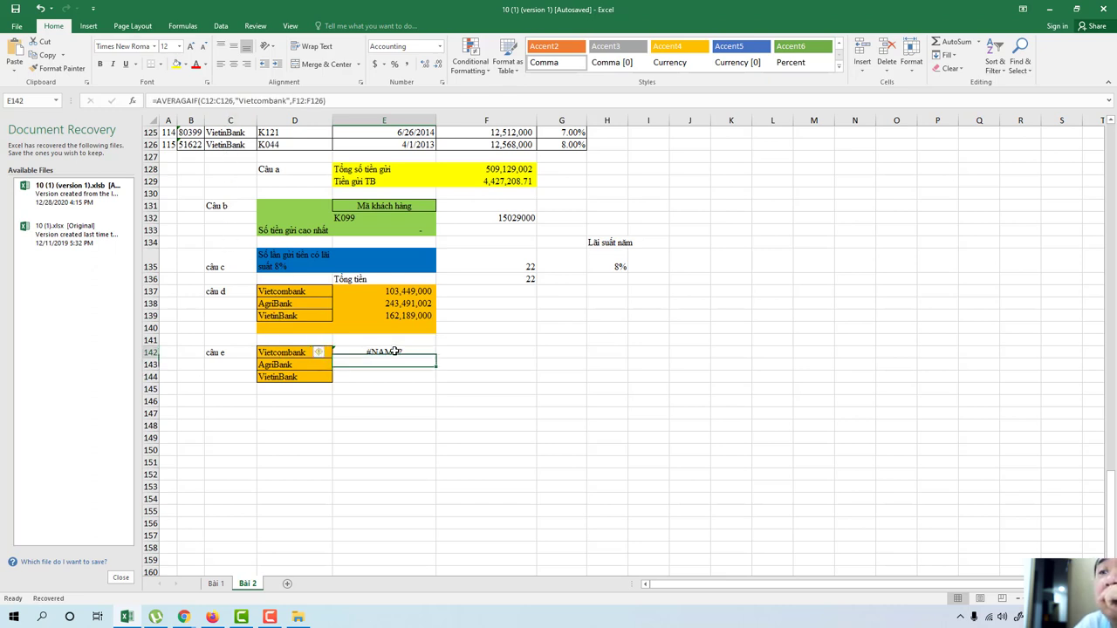
click(391, 292)
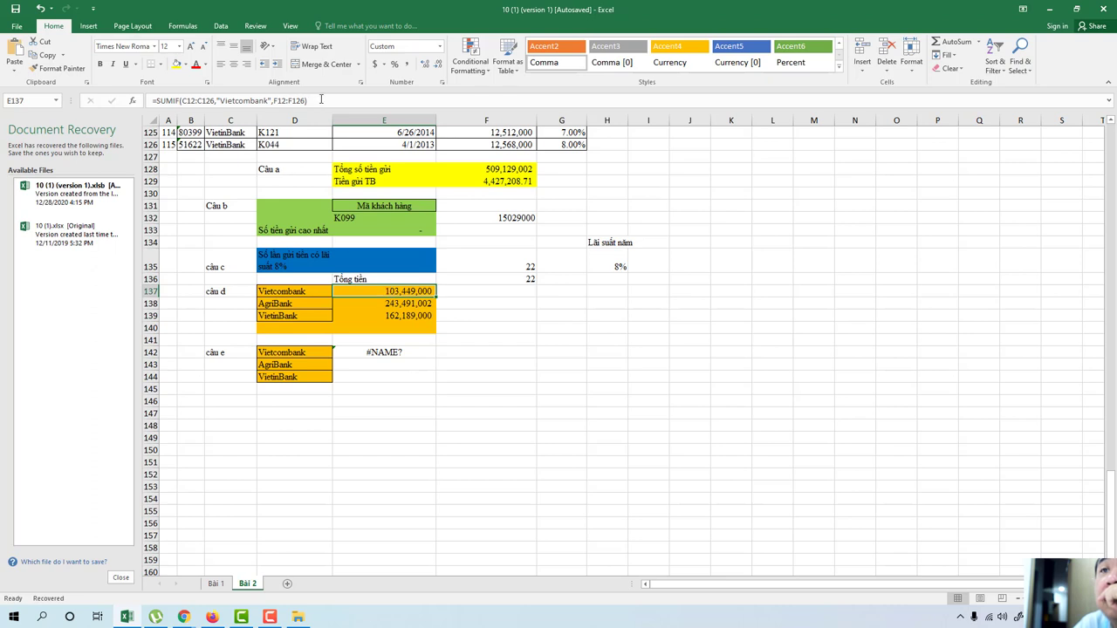
click(222, 101)
right_click(222, 101)
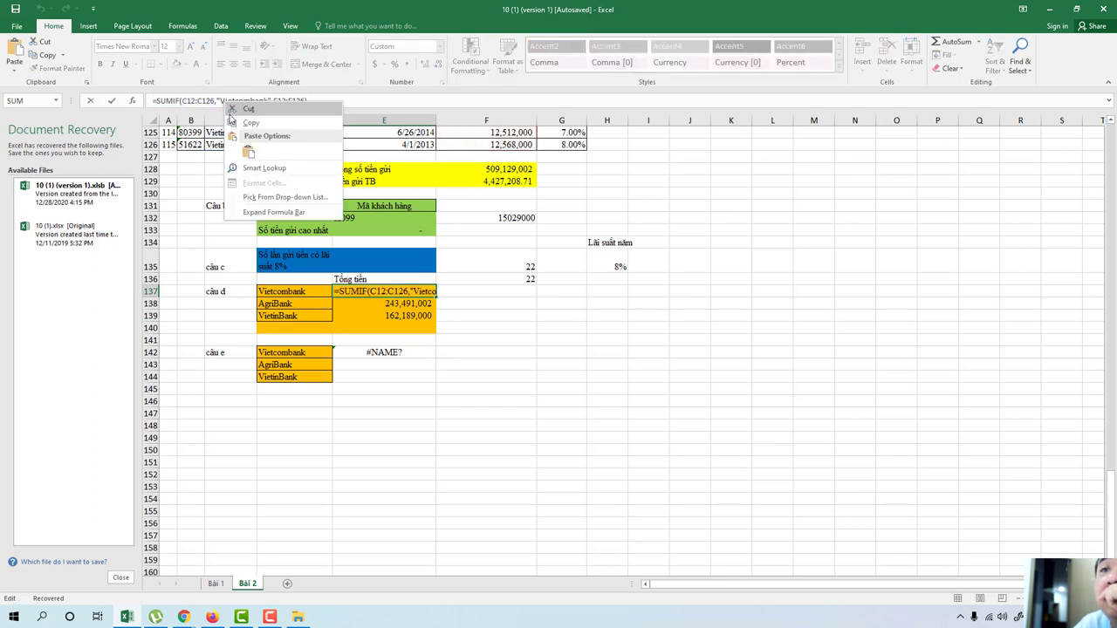
key(Escape)
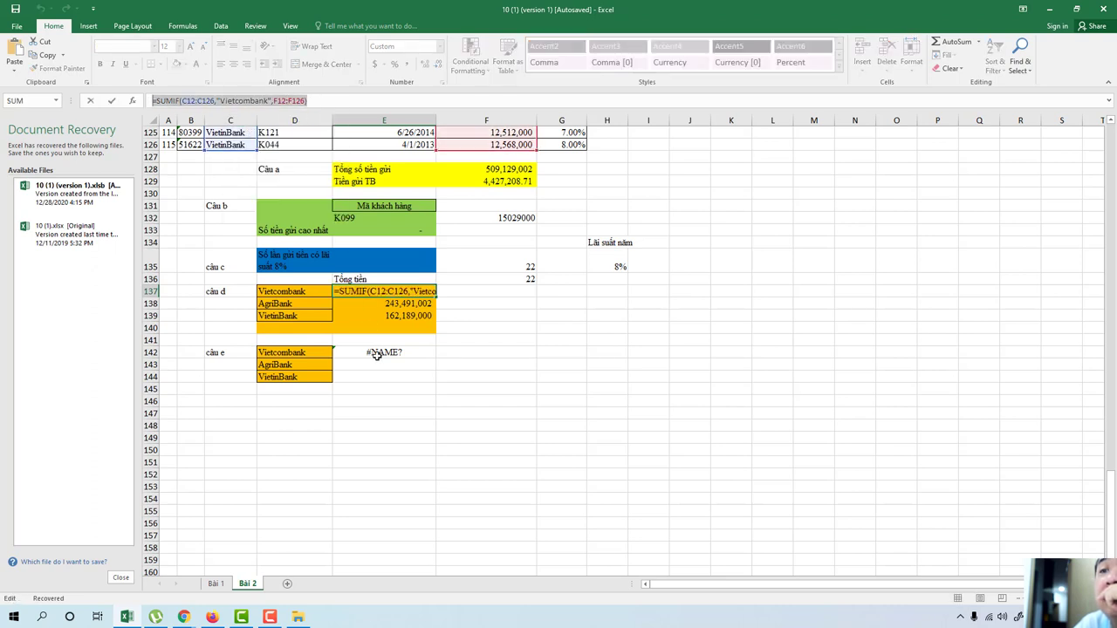
Step: Remove an accidental =F142 reference from E137 and cancel the edit
text(=)
click(375, 354)
click(461, 354)
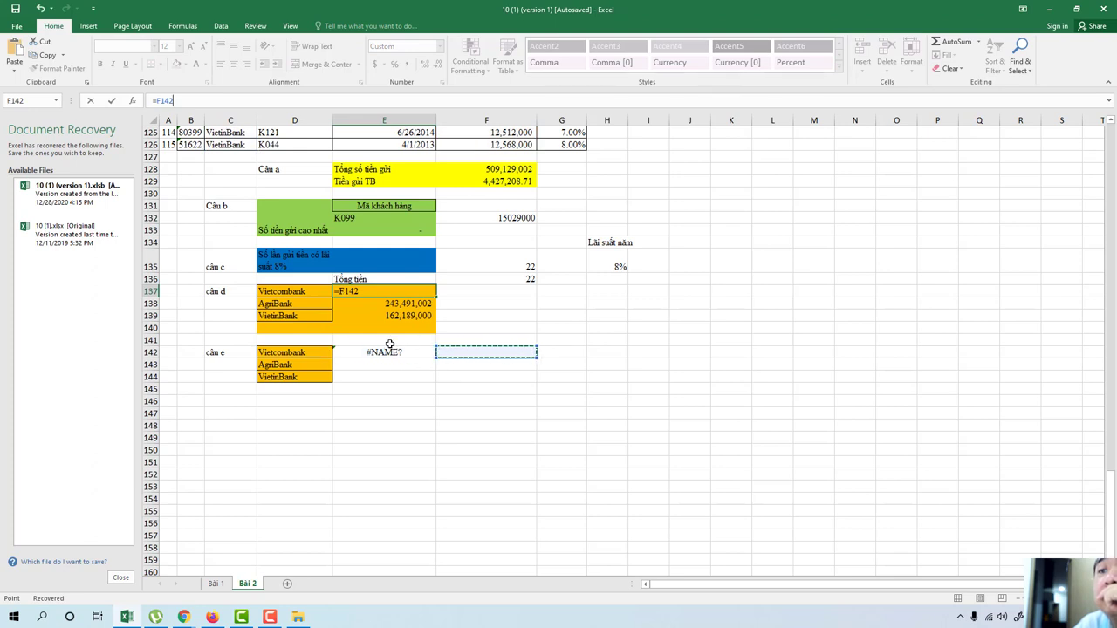
click(378, 291)
key(BackSpace)
key(BackSpace)
key(BackSpace)
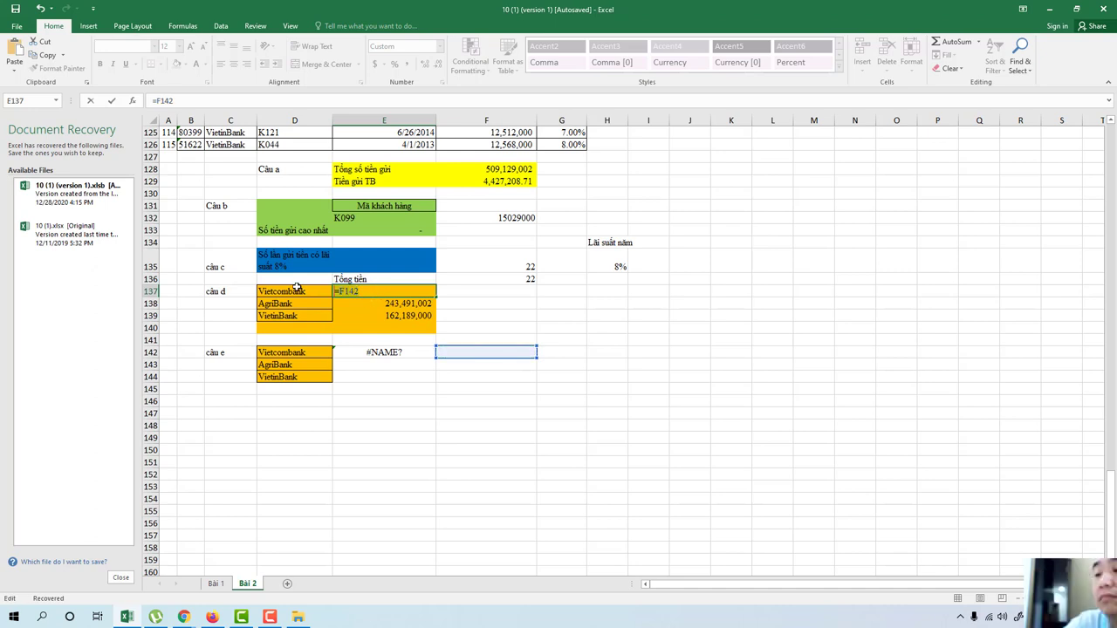
key(BackSpace)
key(Escape)
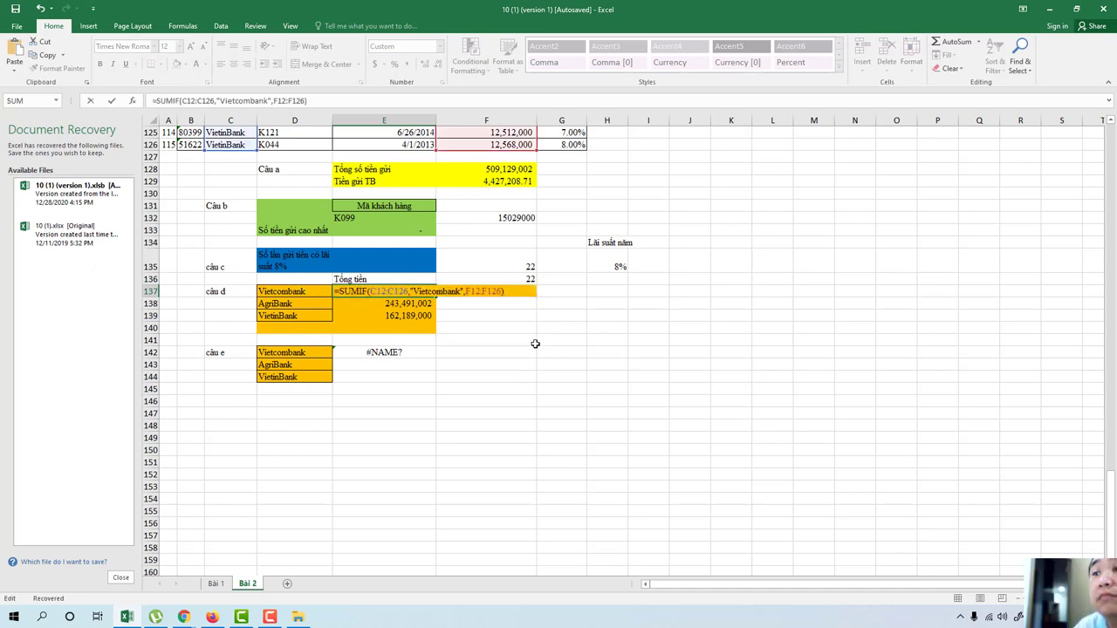
Step: Copy the full SUMIF formula text of the Vietcombank total in E137
click(479, 318)
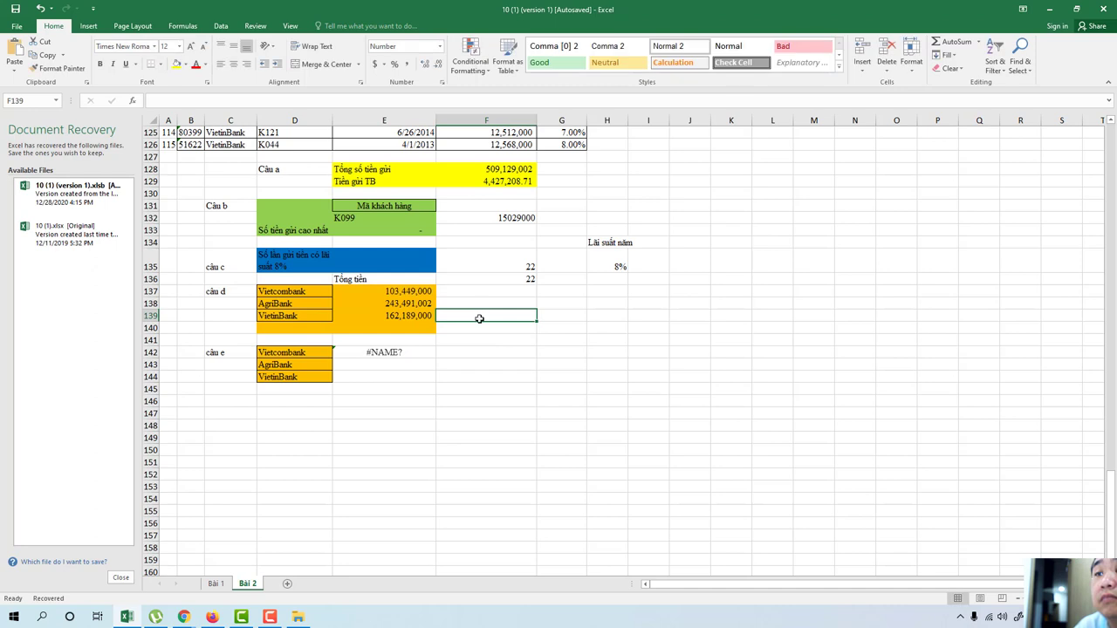
click(417, 290)
click(302, 101)
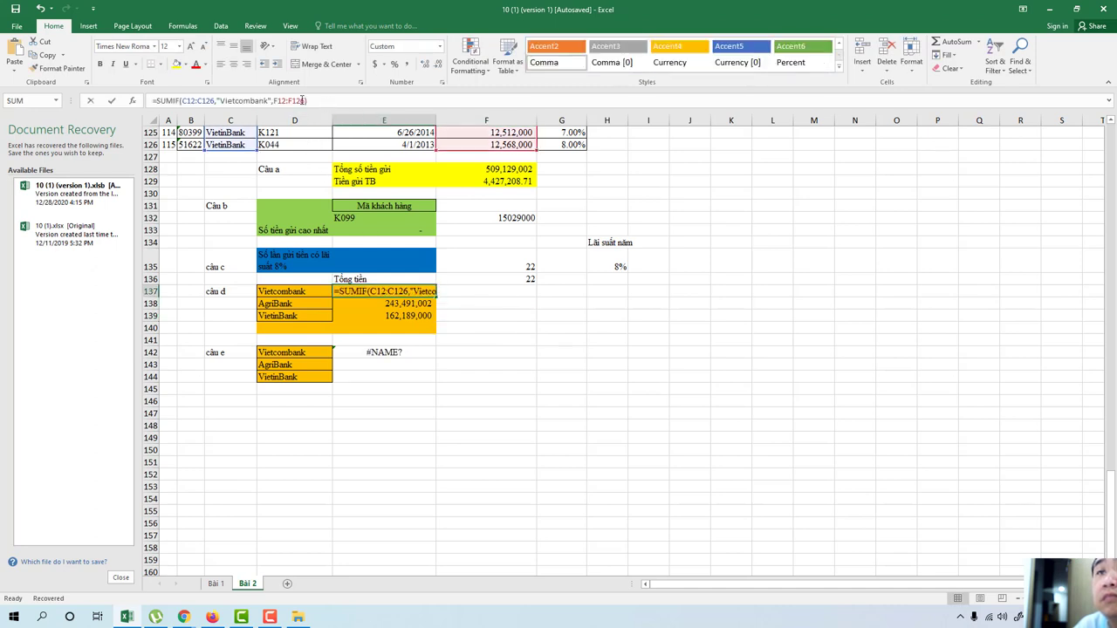
drag(302, 100, 150, 100)
right_click(219, 100)
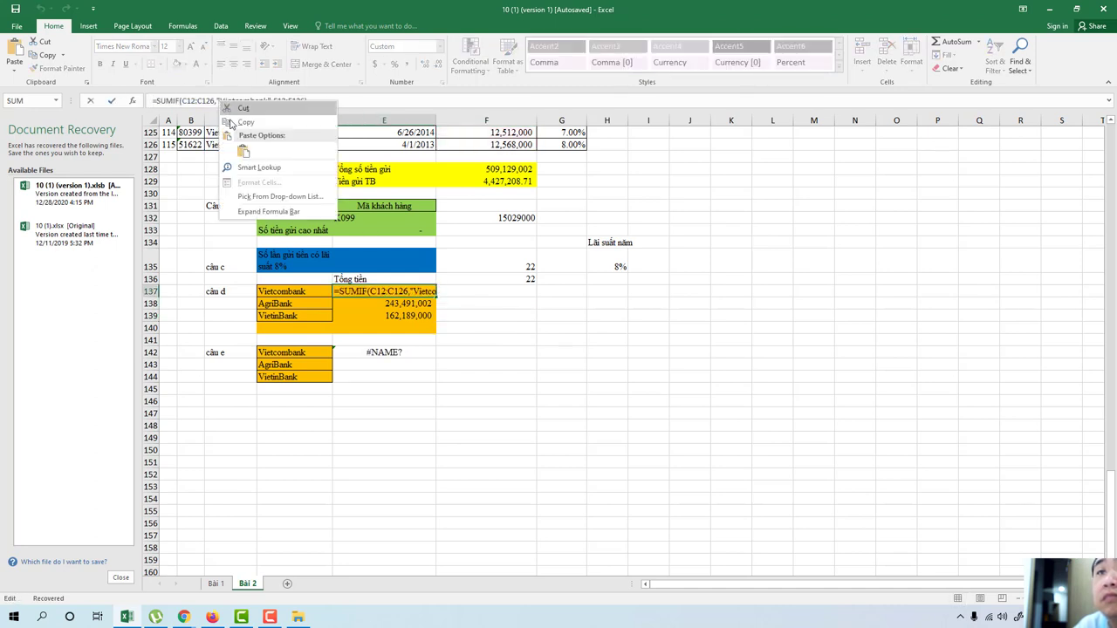
click(240, 131)
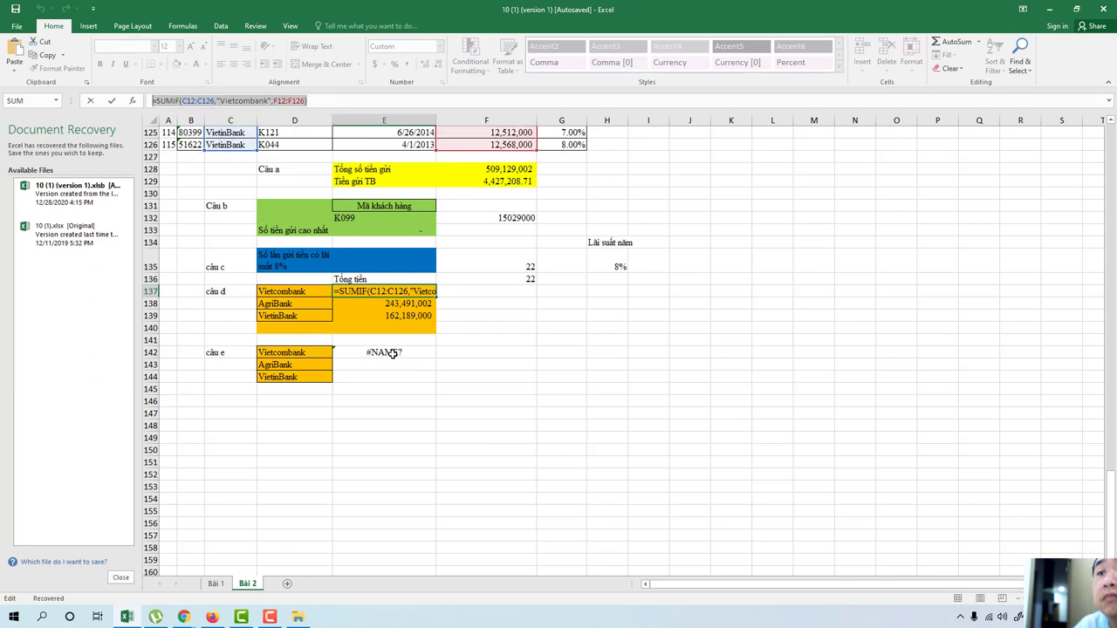
Step: Delete a stray F142 reference and paste the SUMIF back to restore E137
text(=)
click(418, 354)
click(453, 353)
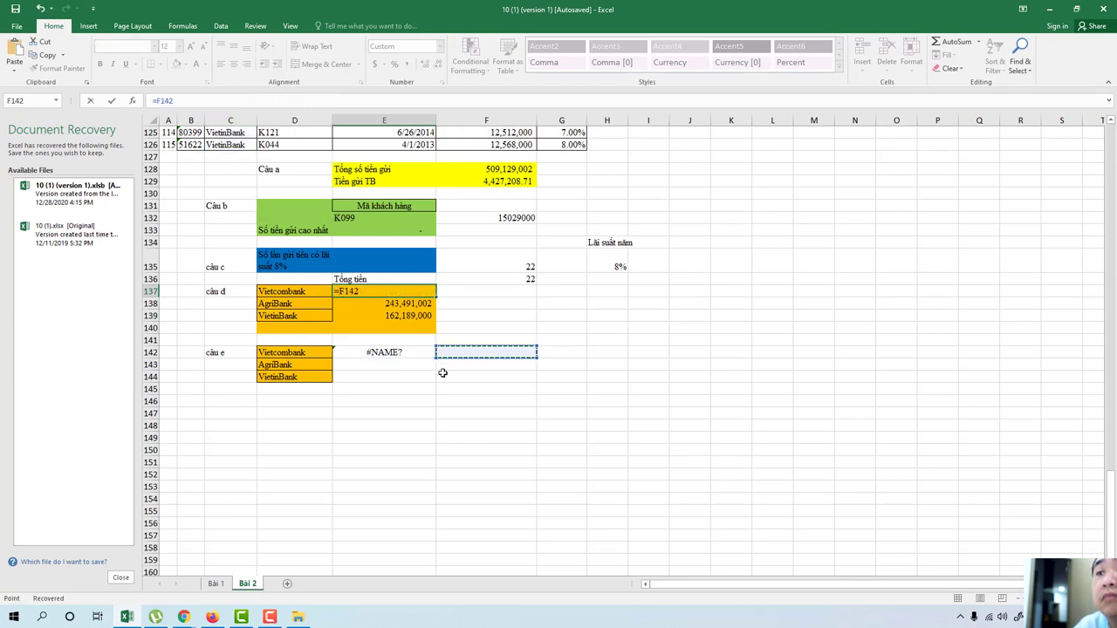
key(BackSpace)
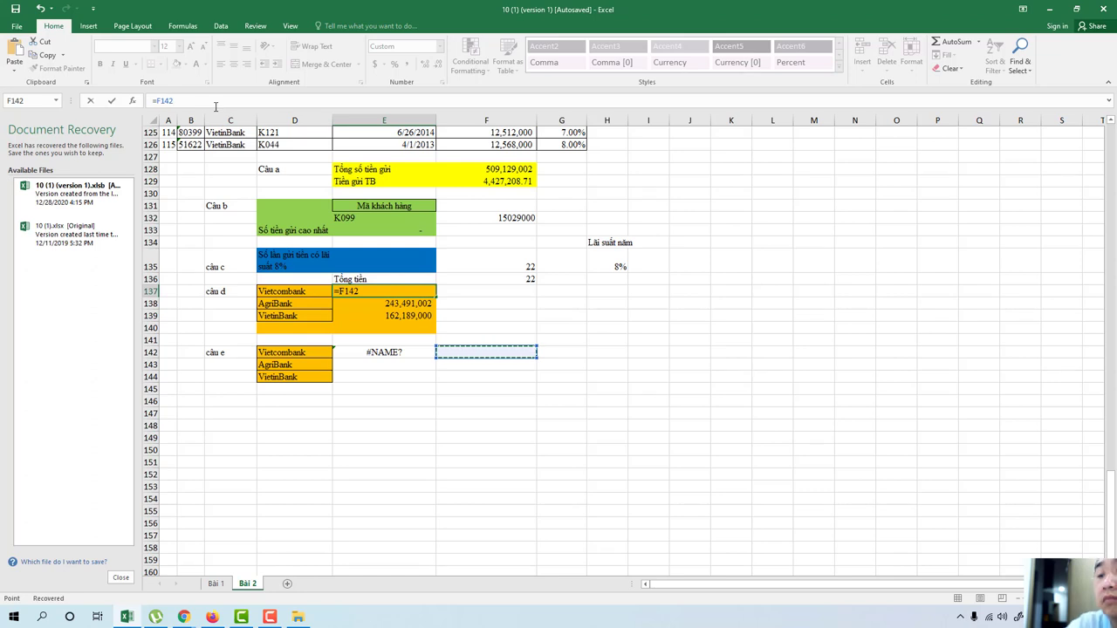
key(BackSpace)
key(BackSpace)
key(BackSpace)
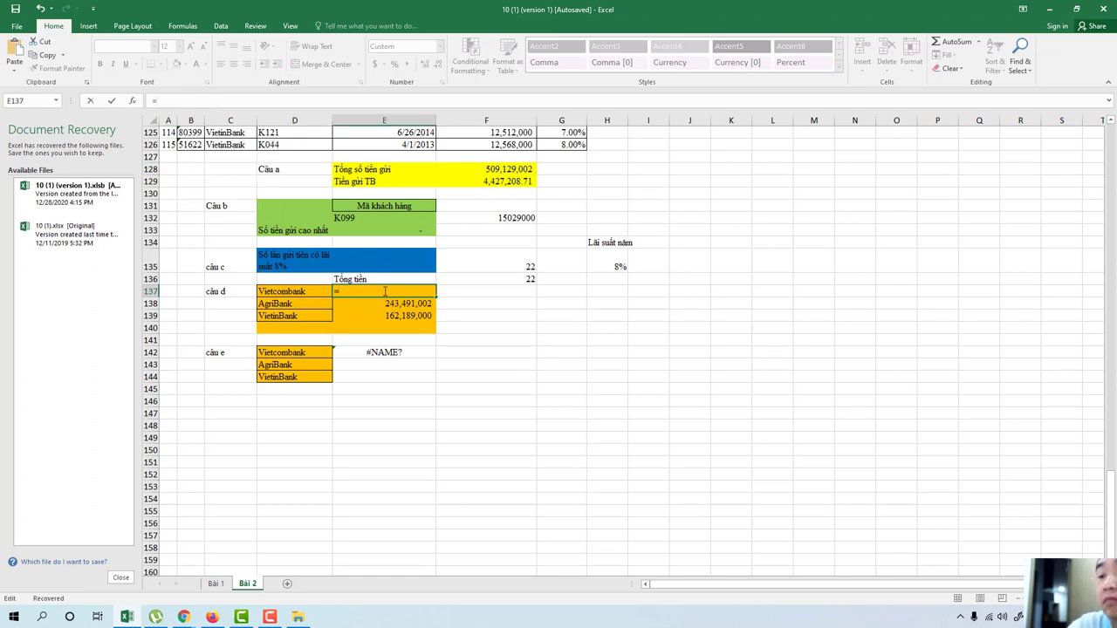
key(BackSpace)
key(ctrl+v)
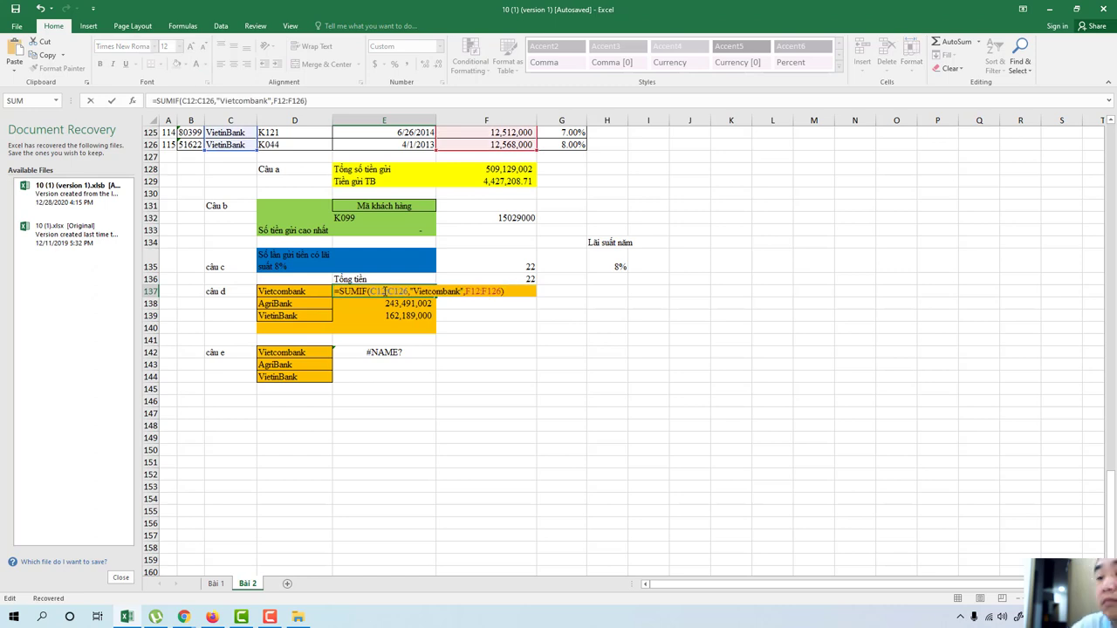
key(Return)
Step: Clear the #NAME? average formula from E142
click(513, 338)
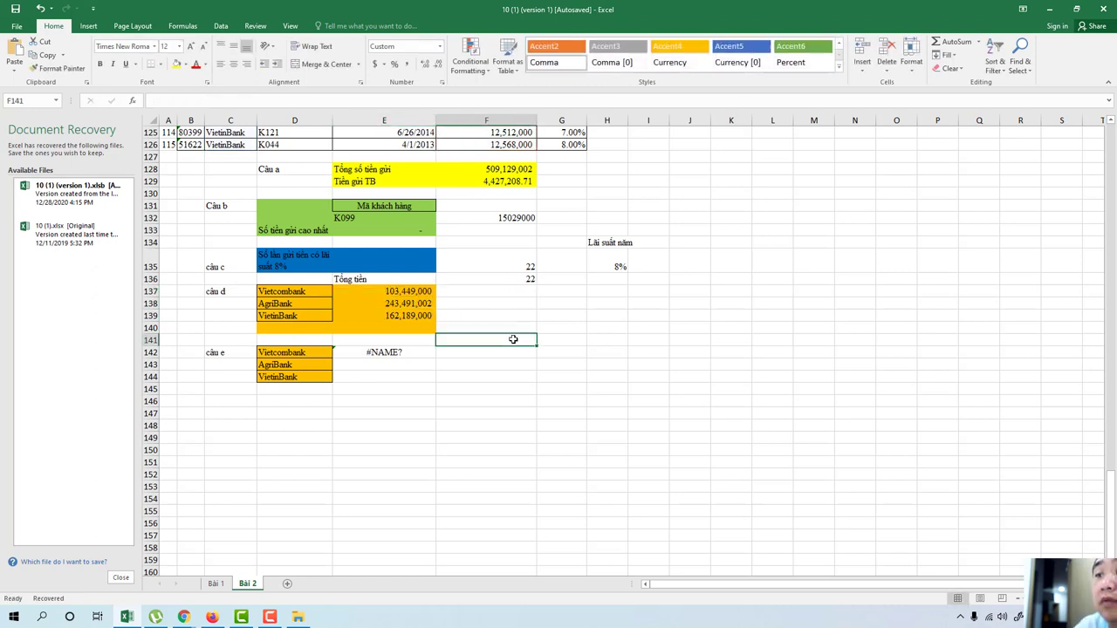
click(406, 354)
key(Delete)
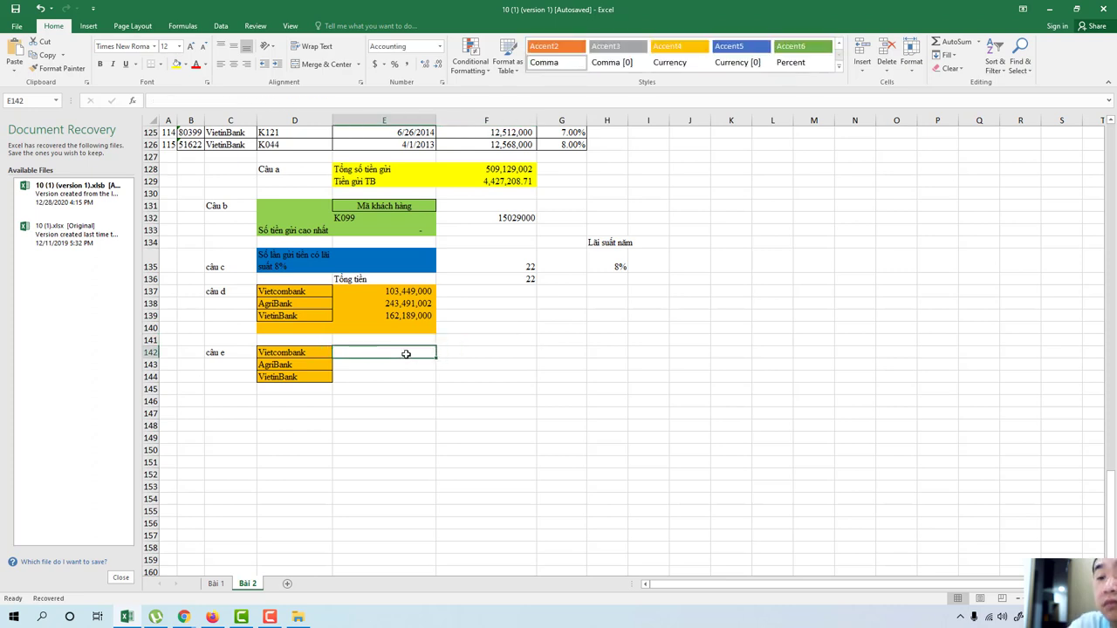
Step: Paste the SUMIF formula into E142 and change it to AVERAGEIF, giving Vietcombank's average 3,694,607.14
key(ctrl+v)
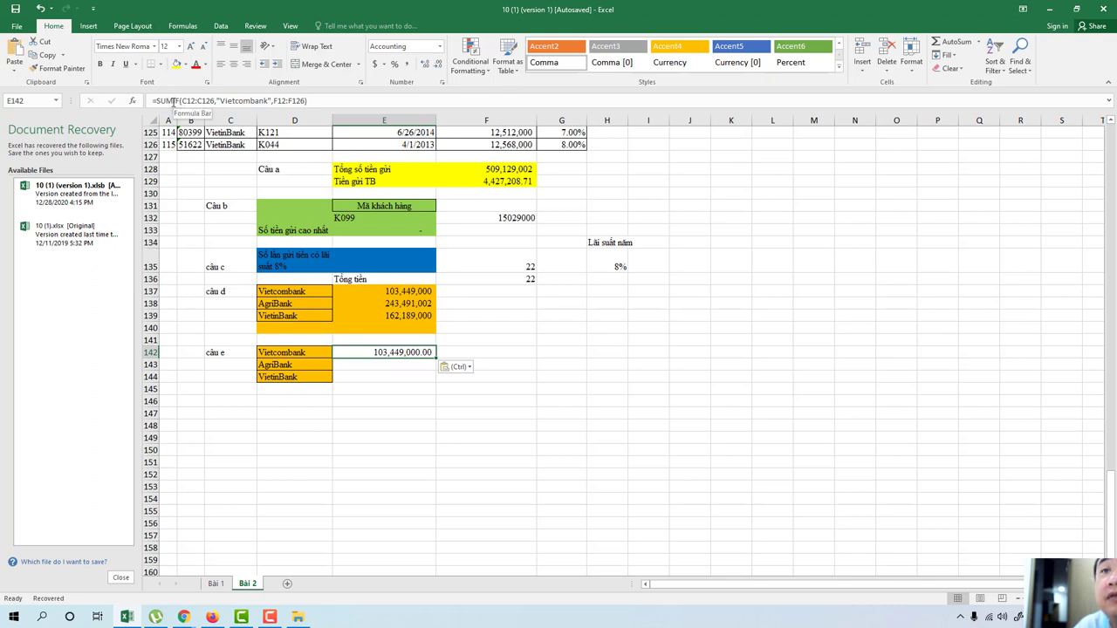
click(174, 102)
key(BackSpace)
key(BackSpace)
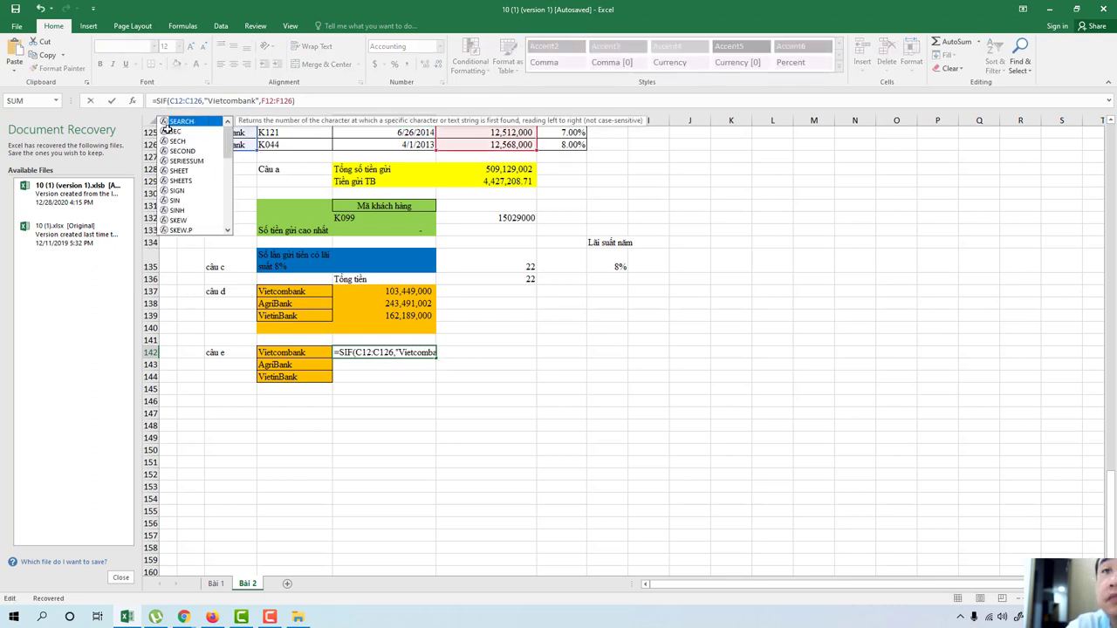
key(BackSpace)
text(A)
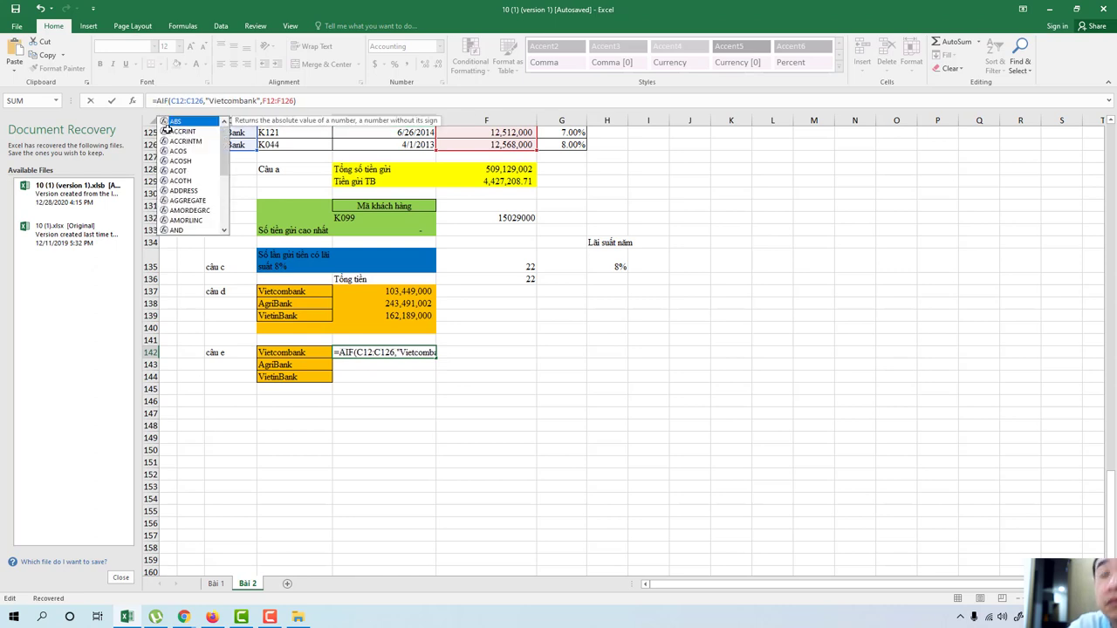
text(VE)
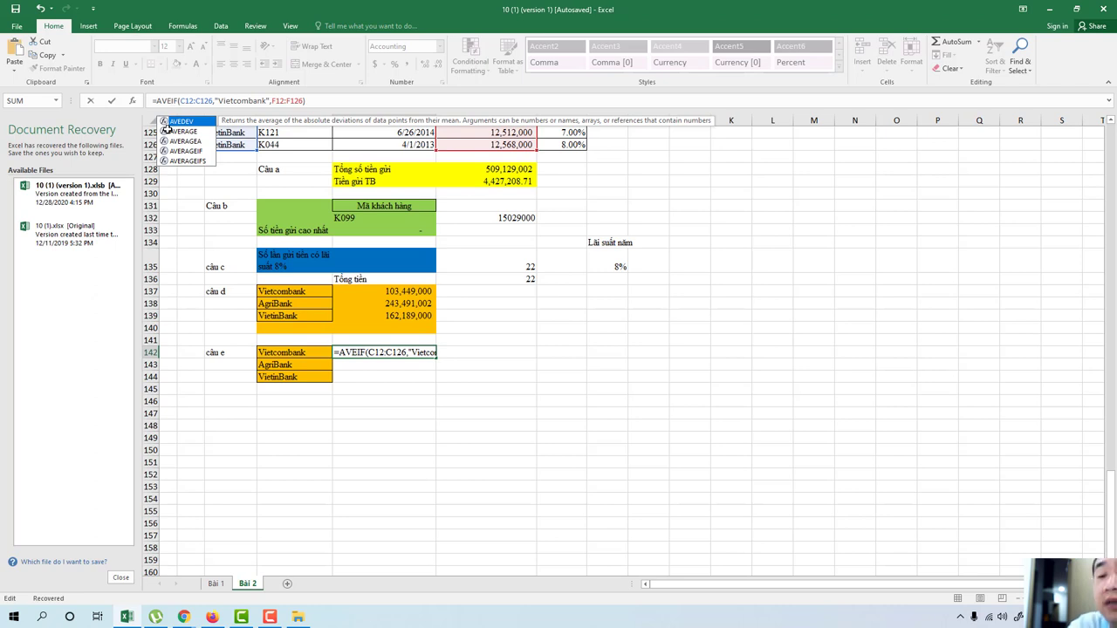
text(RA)
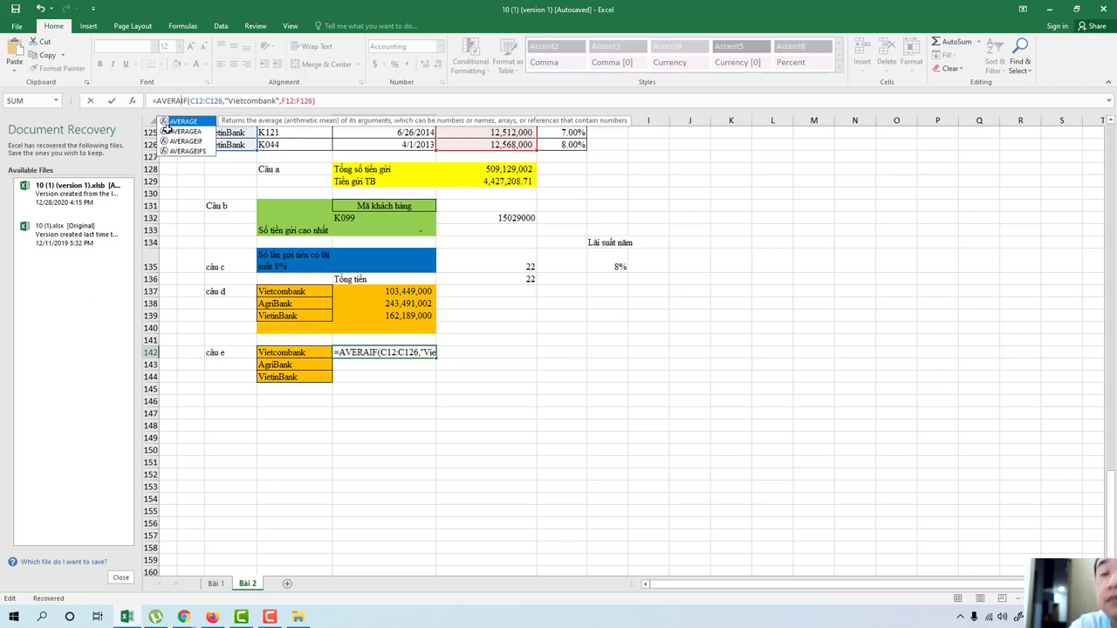
text(GE)
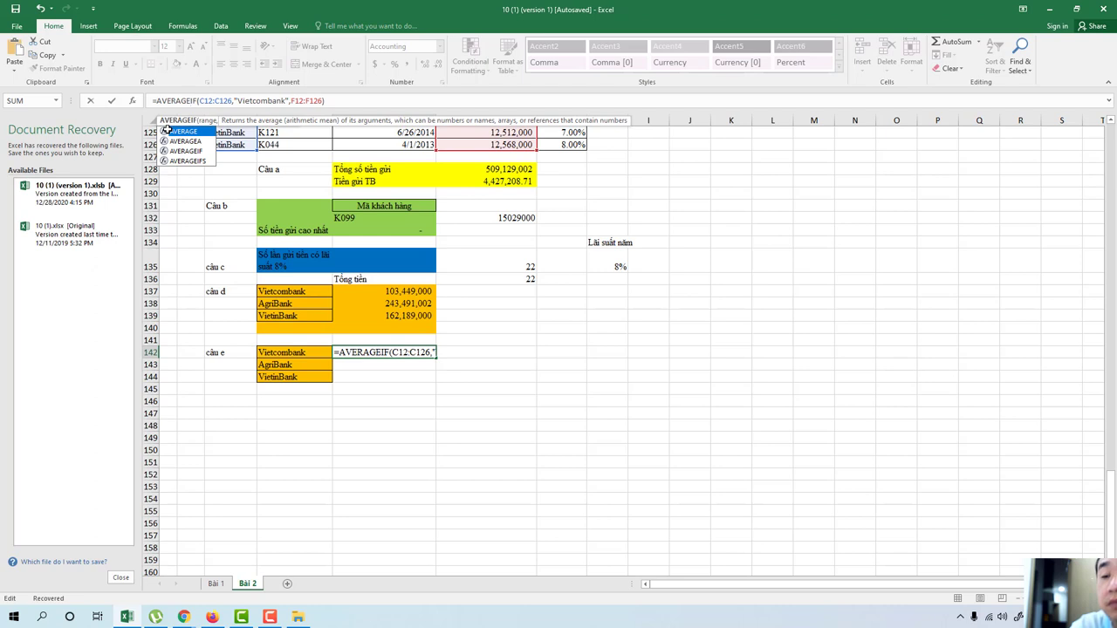
text(I)
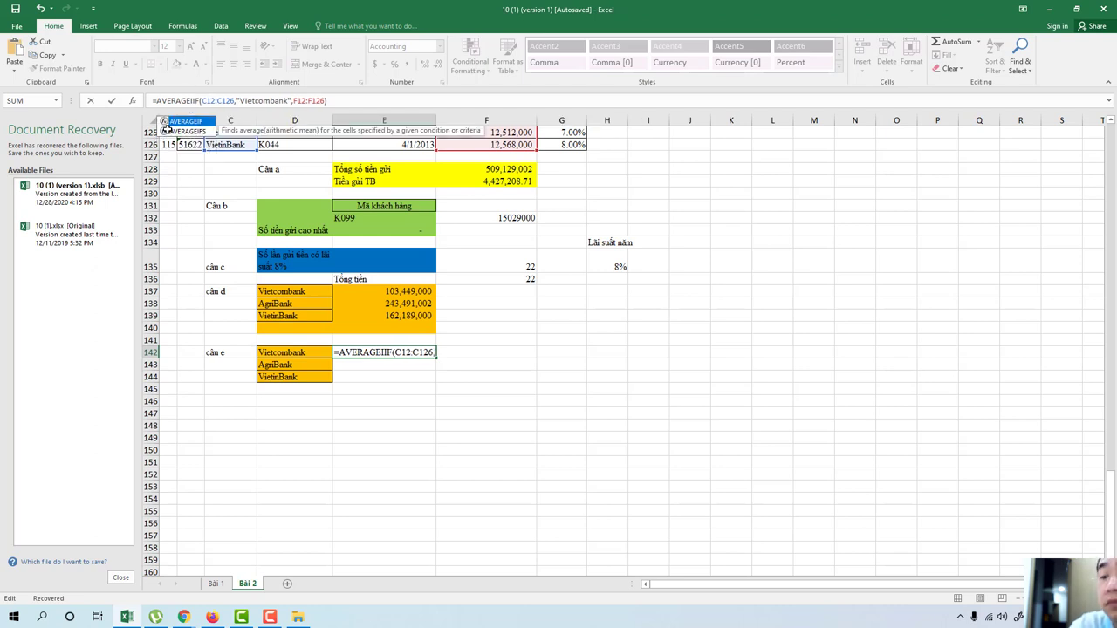
key(BackSpace)
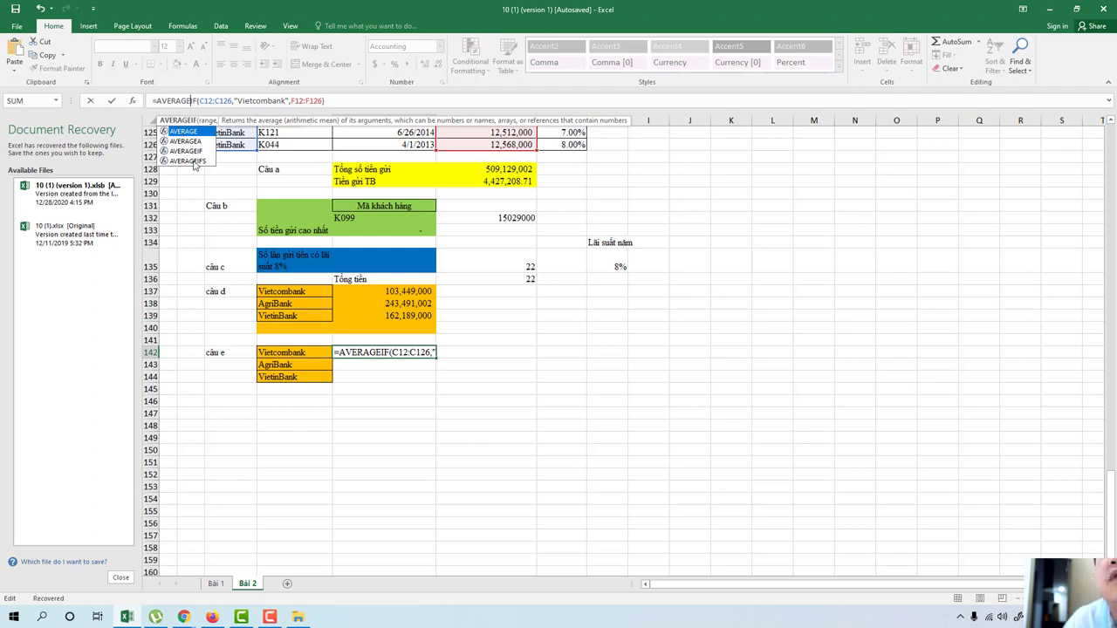
click(345, 100)
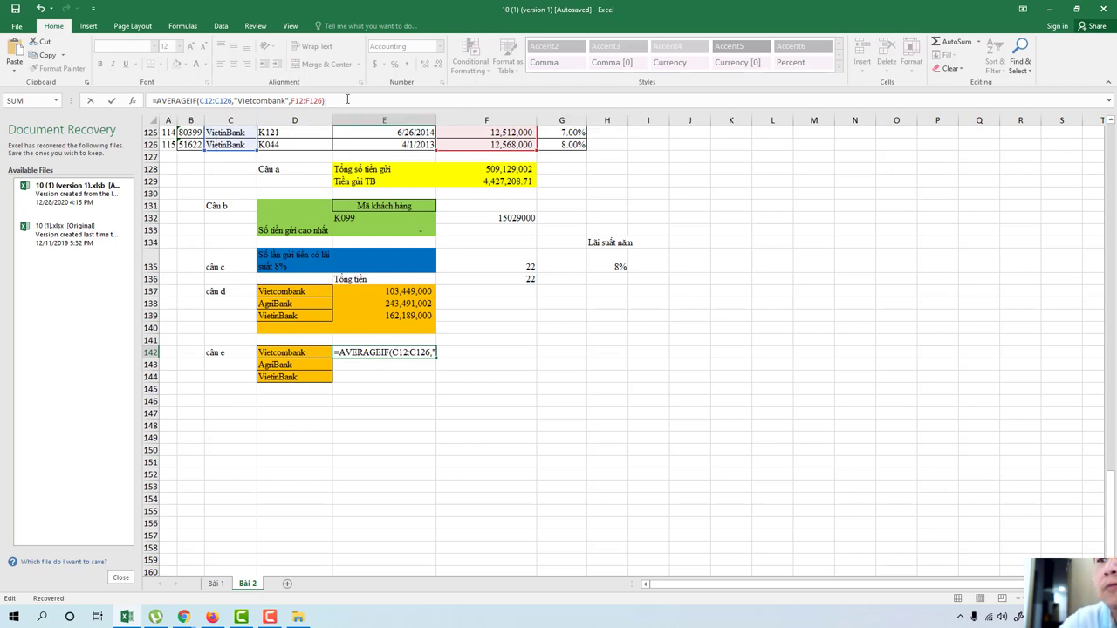
key(Return)
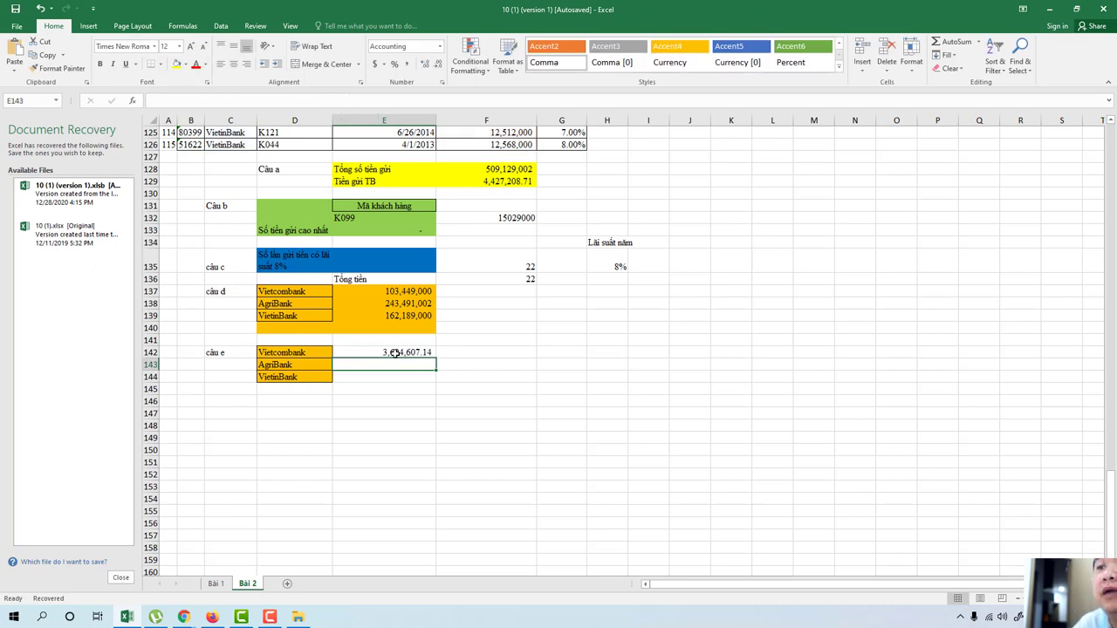
click(394, 353)
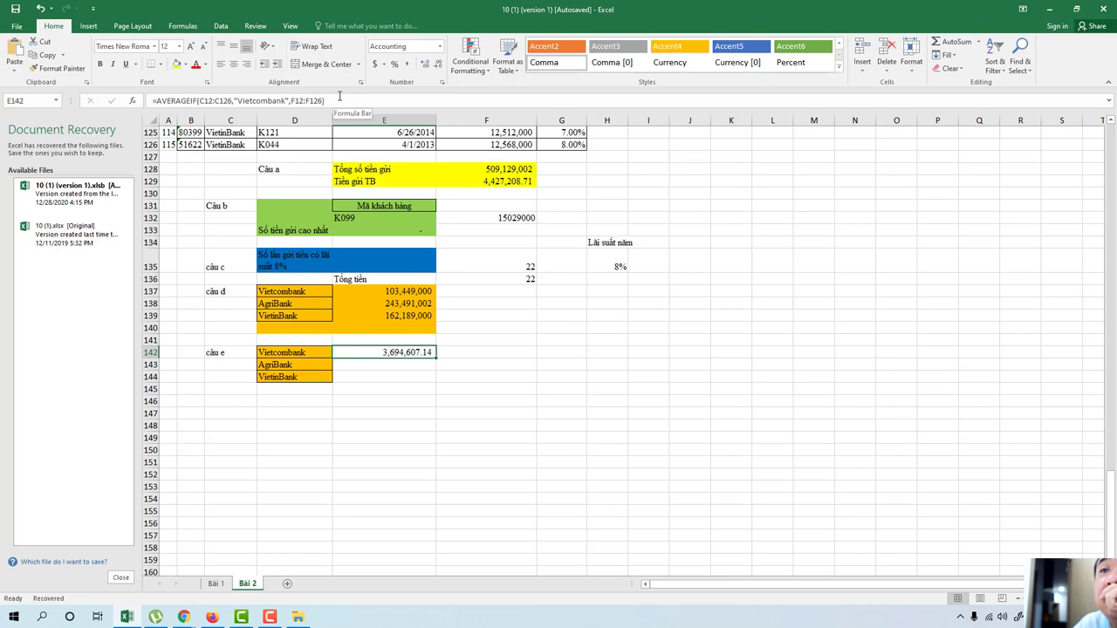
Step: Copy E142's AVERAGEIF formula text and restore E142 after clearing a stray =E143 reference
drag(340, 101, 153, 100)
right_click(181, 100)
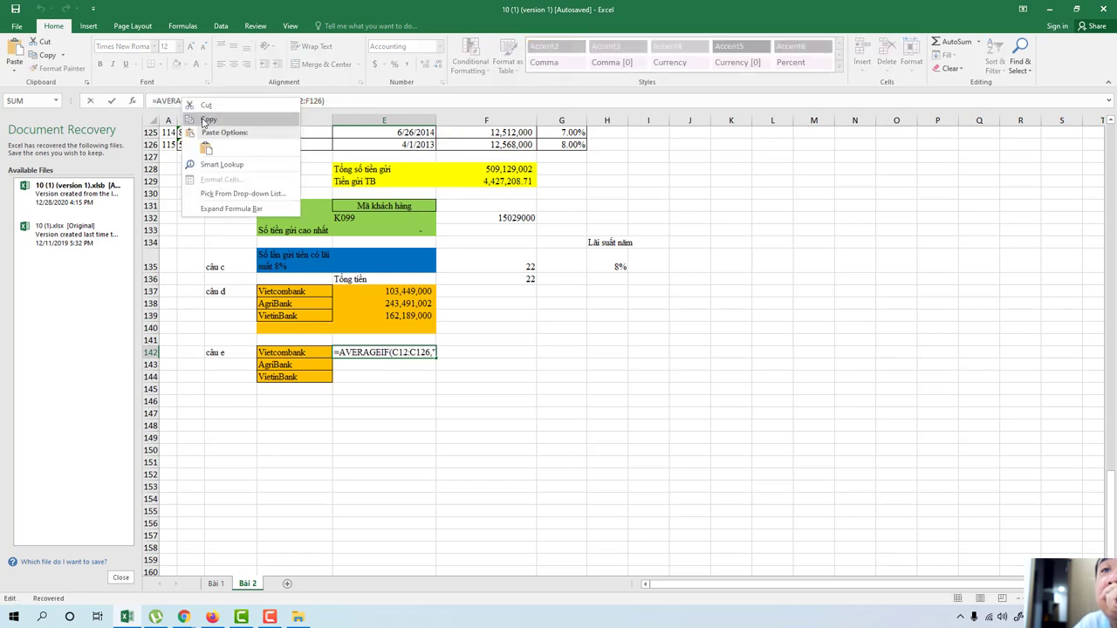
click(206, 120)
click(356, 367)
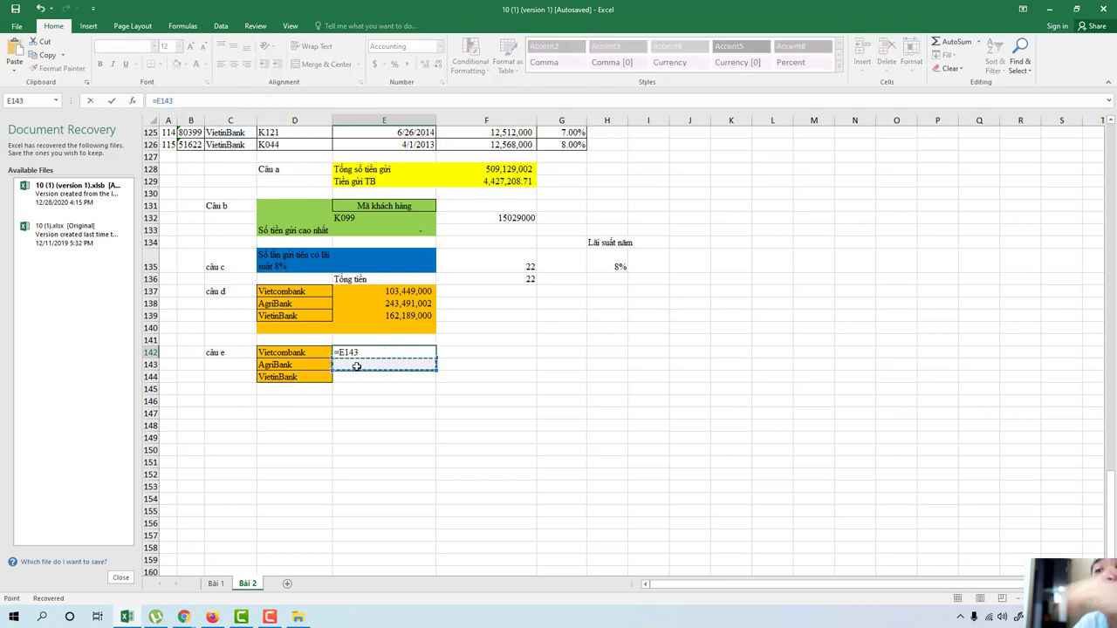
key(ctrl+v)
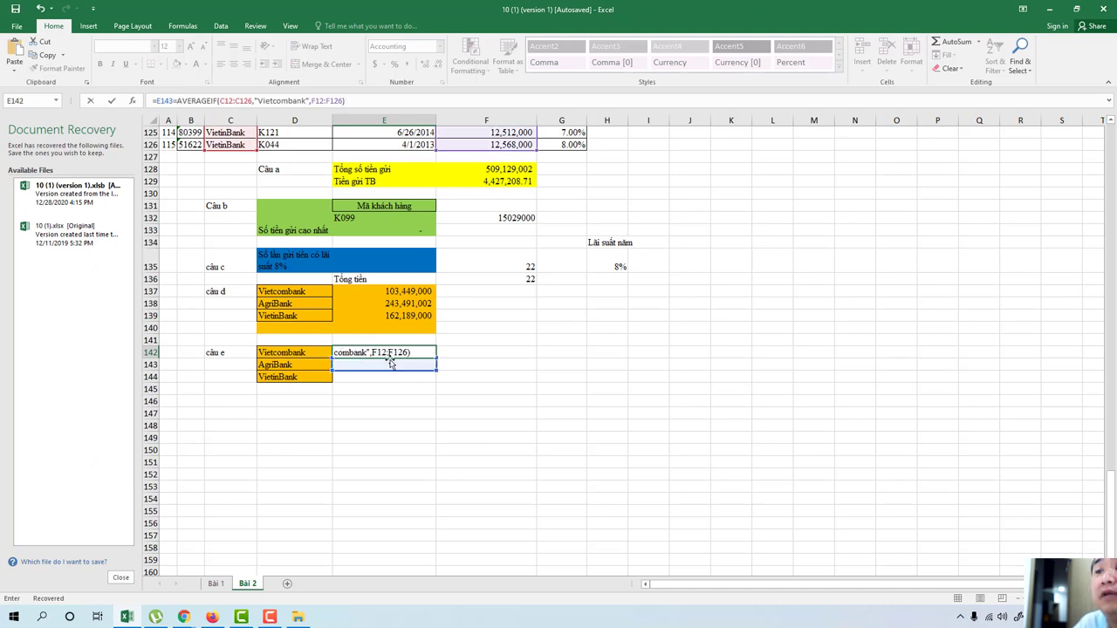
key(ctrl+z)
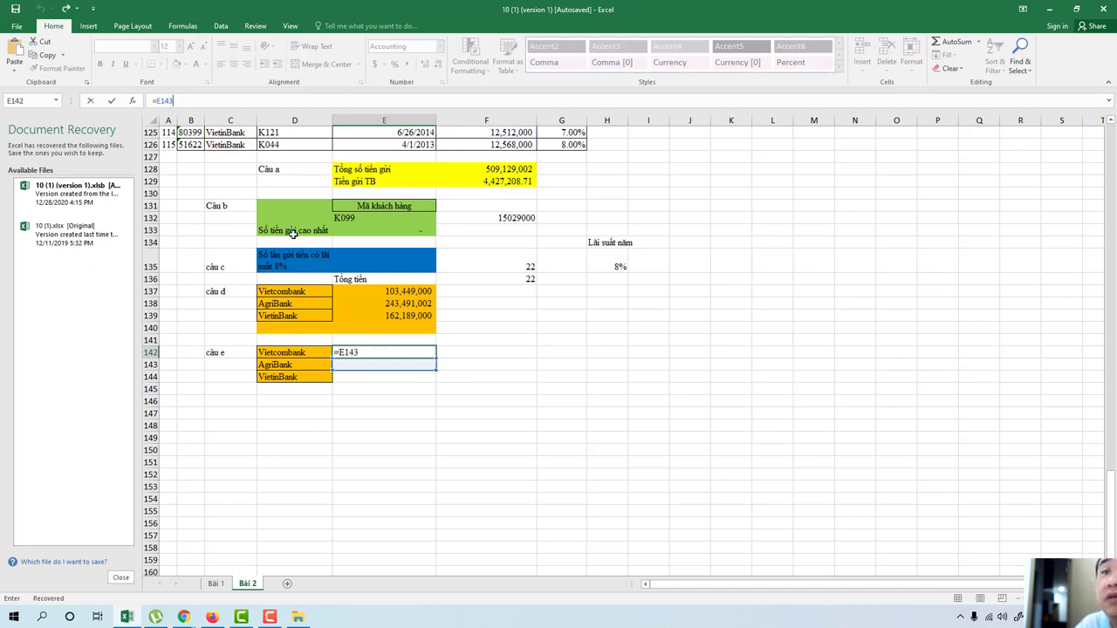
drag(370, 353, 298, 347)
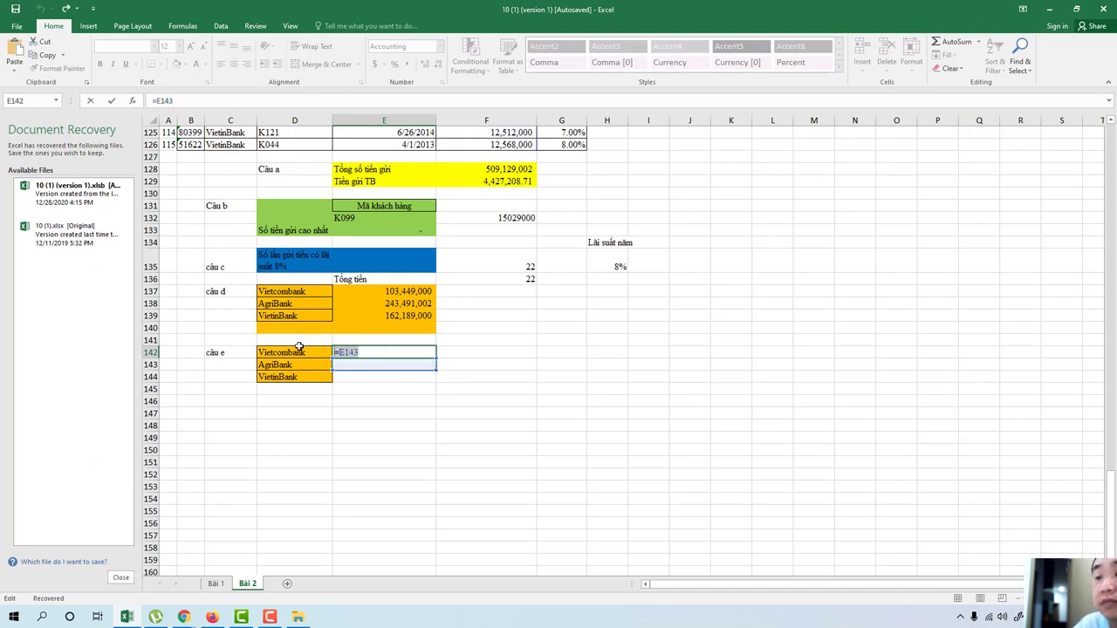
key(BackSpace)
key(ctrl+v)
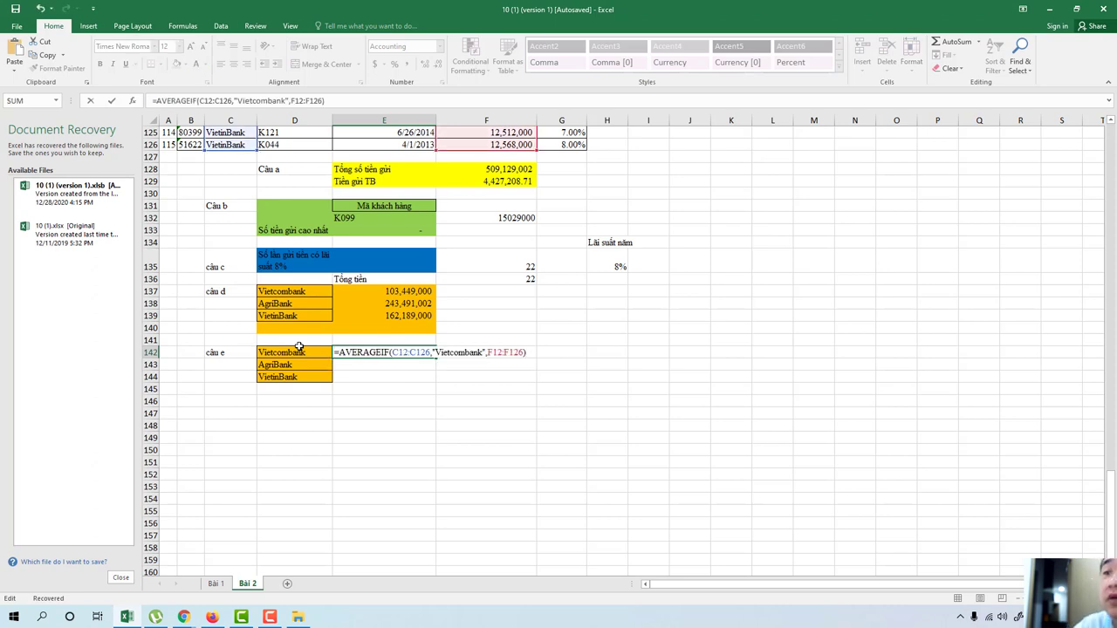
key(Return)
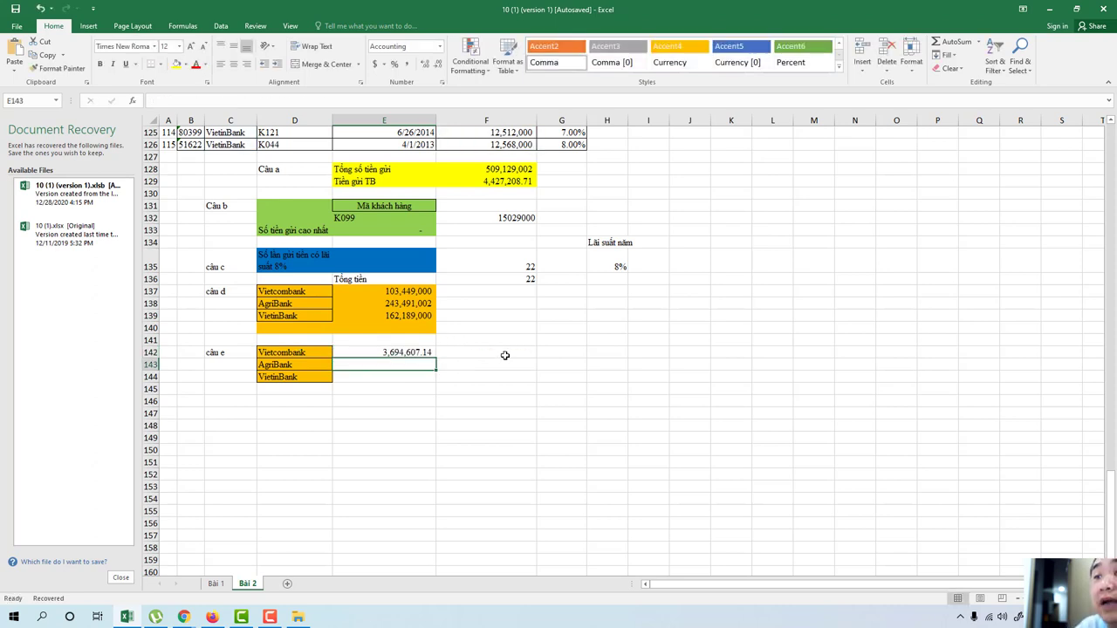
Step: Paste the AVERAGEIF formula into the AgriBank (E143) and VietinBank (E144) average cells
click(504, 356)
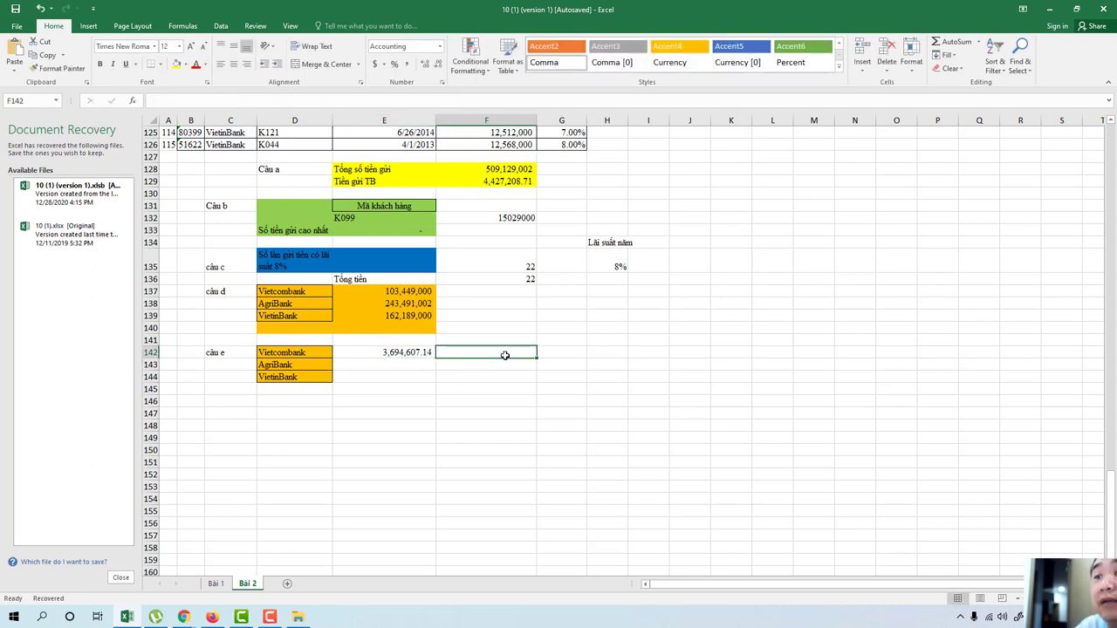
click(406, 366)
key(ctrl+v)
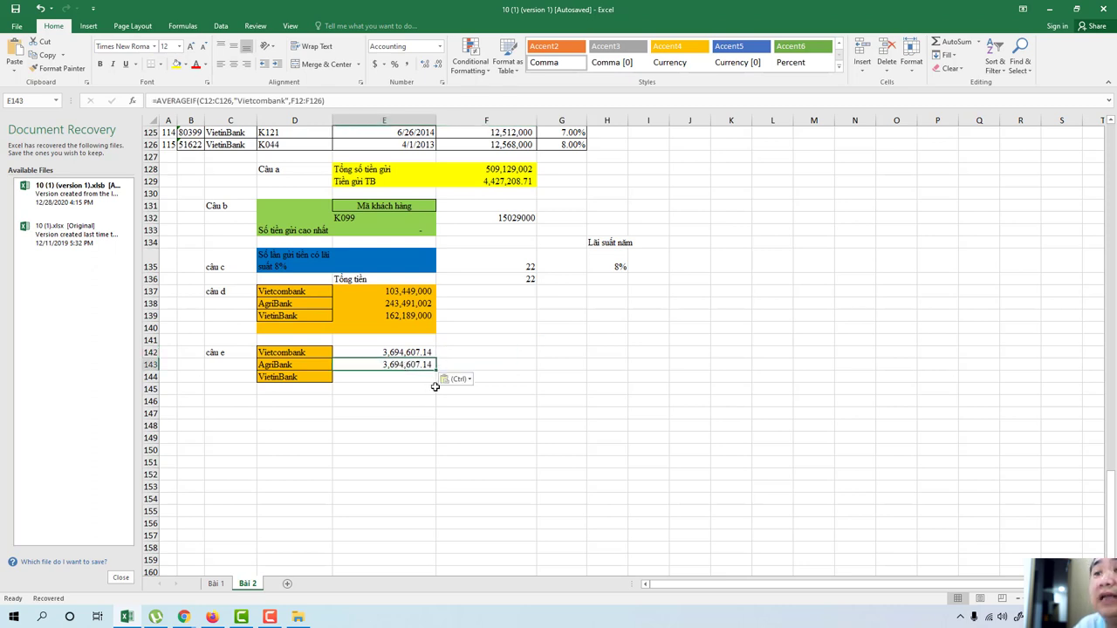
click(395, 378)
key(ctrl+v)
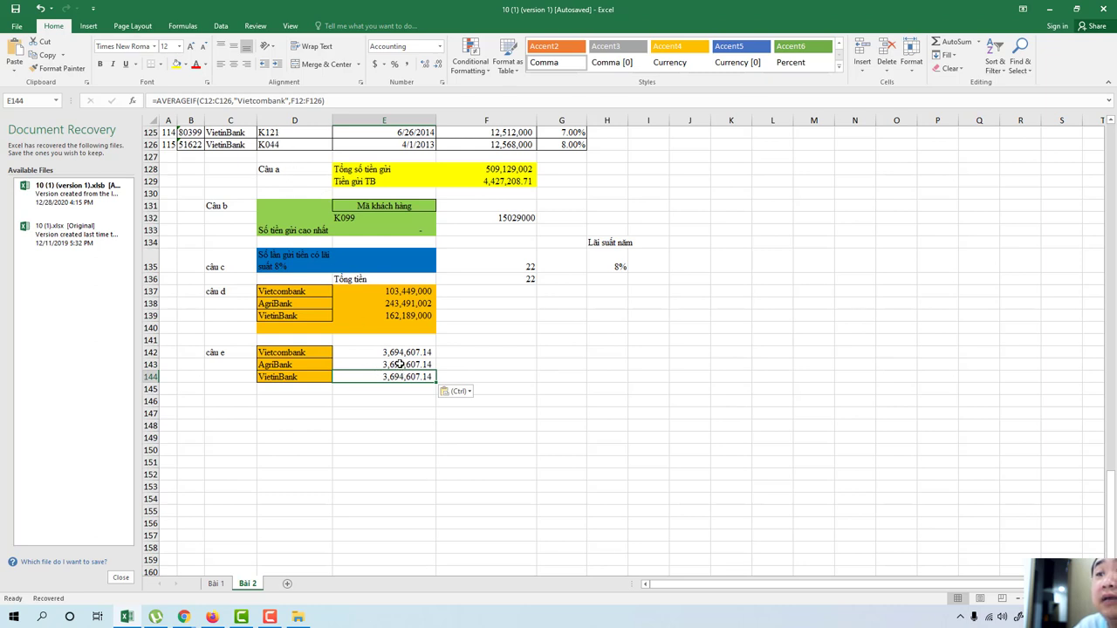
click(399, 364)
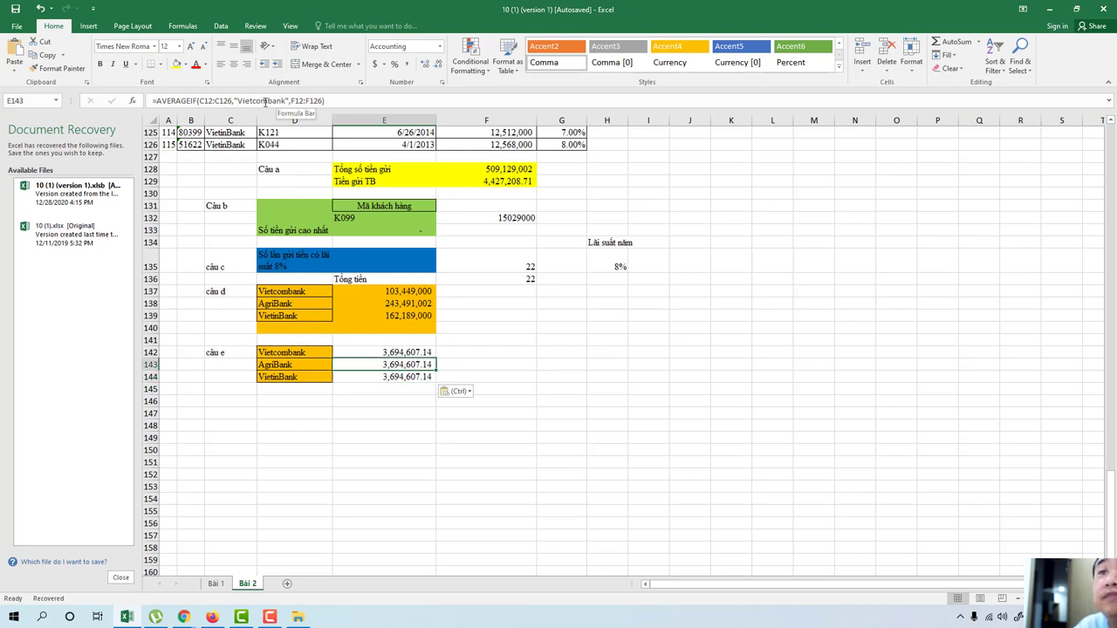
click(265, 102)
Step: Change E143's AVERAGEIF criterion to "Agribank", giving an average of 4,509,092.63
key(BackSpace)
key(BackSpace)
key(BackSpace)
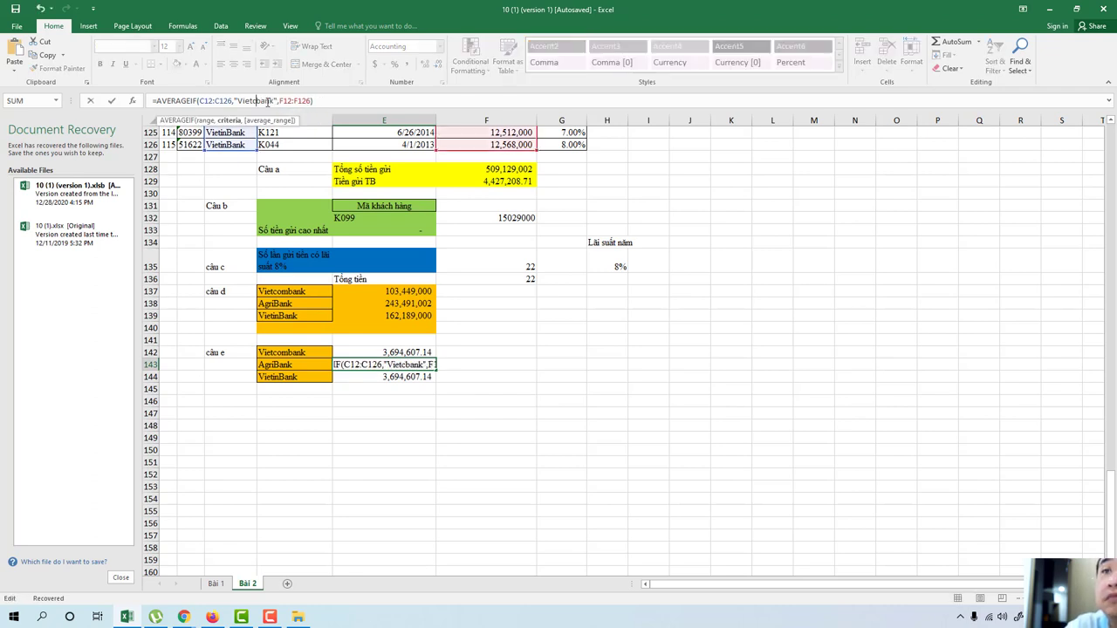
key(BackSpace)
key(BackSpace)
key(BackSpace)
key(BackSpace)
text(A)
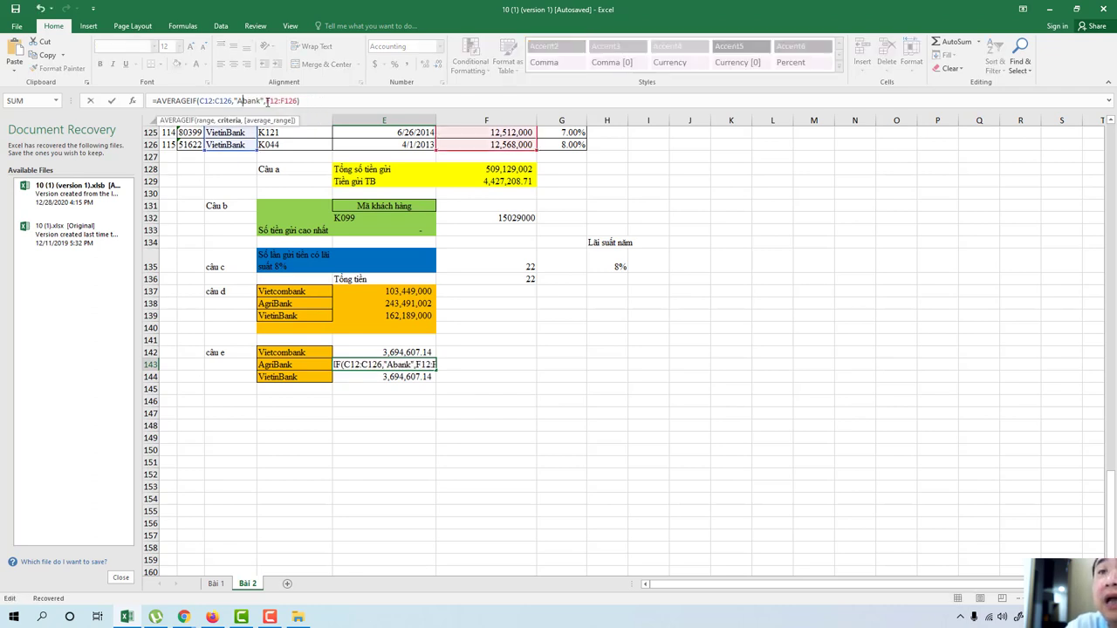
text(gr)
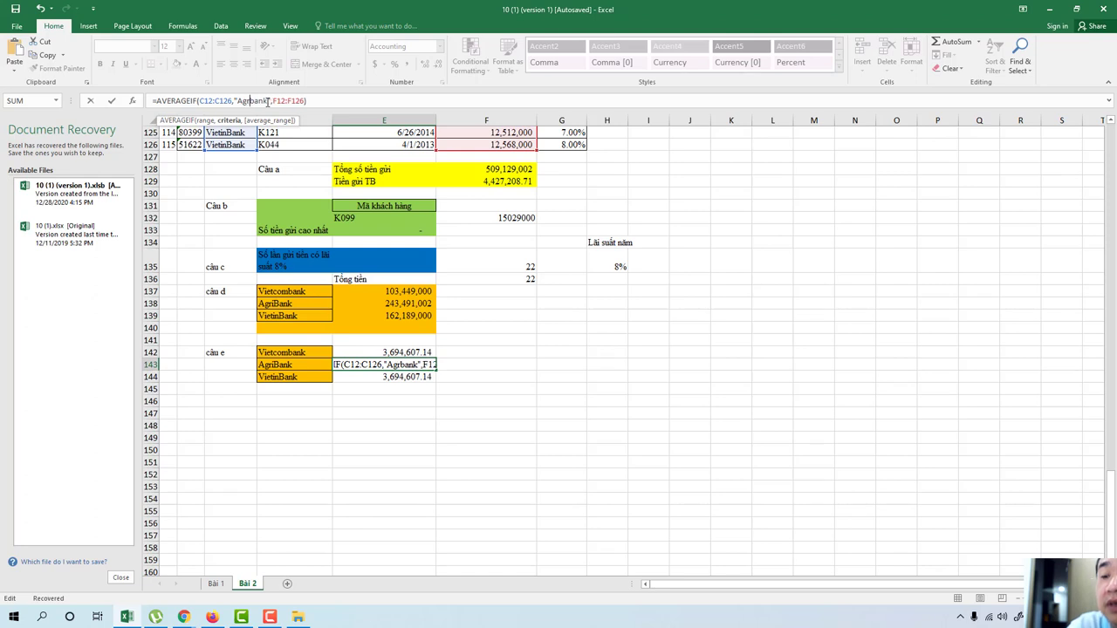
text(iba)
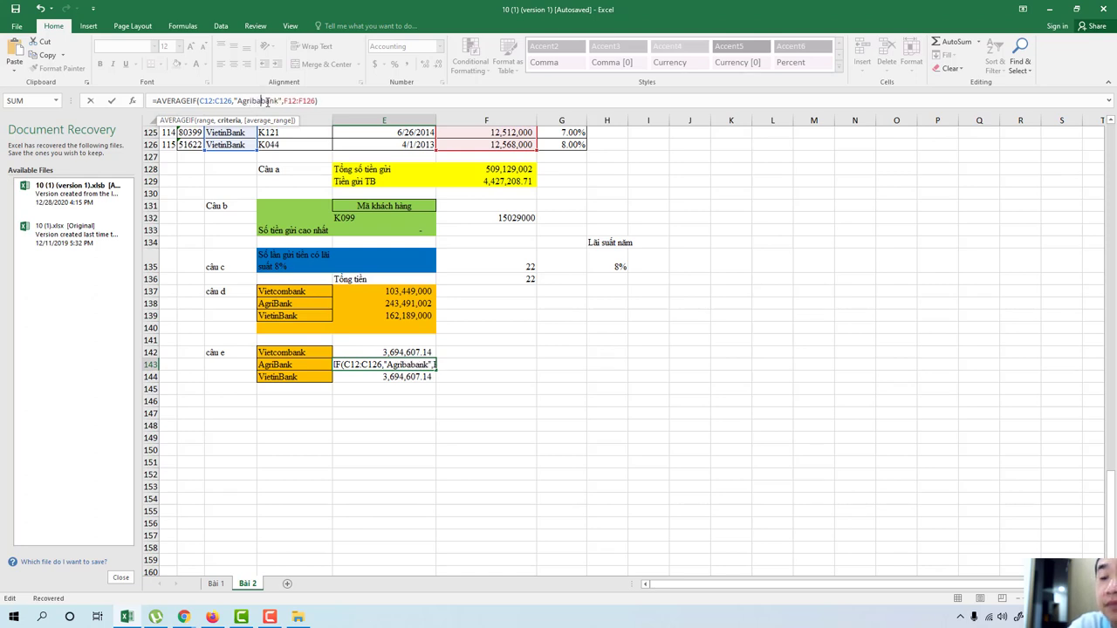
text(nk)
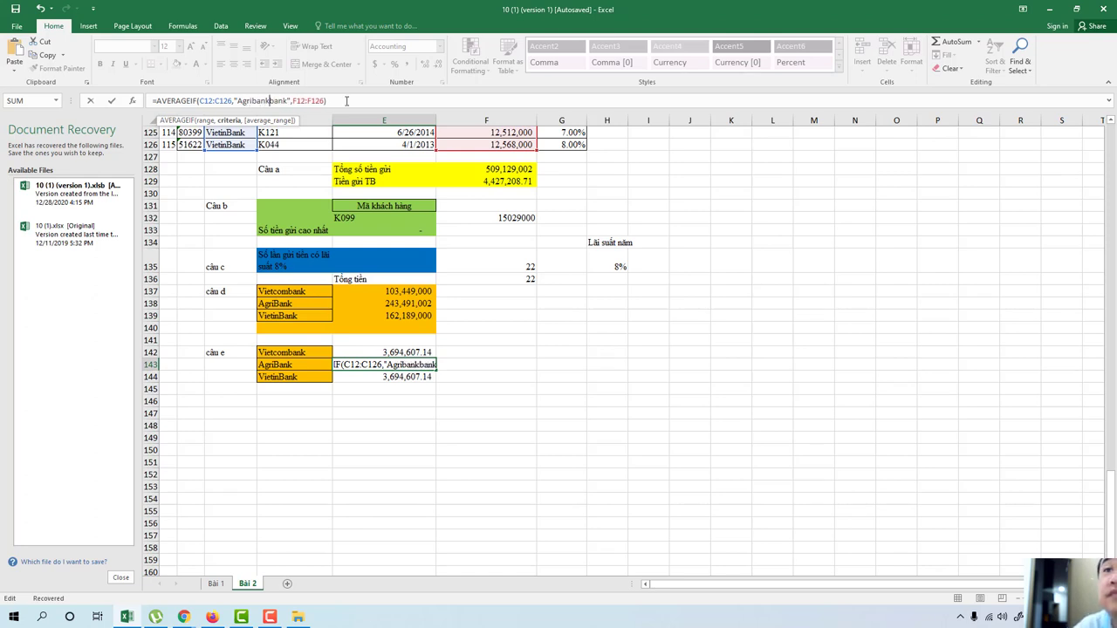
key(Delete)
key(Delete)
key(Delete)
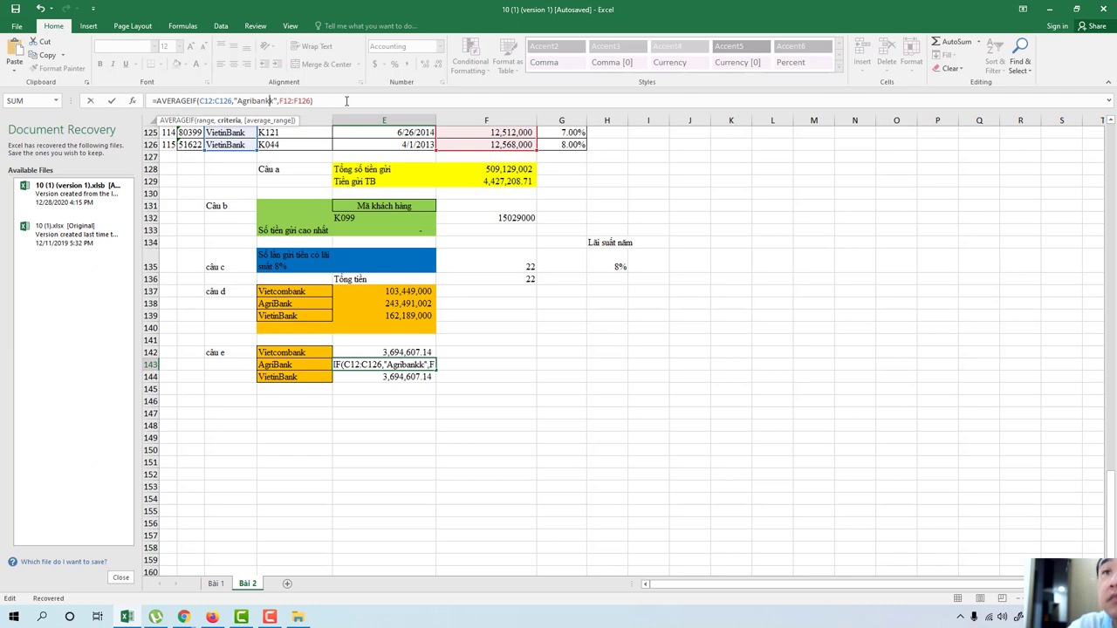
key(Delete)
key(End)
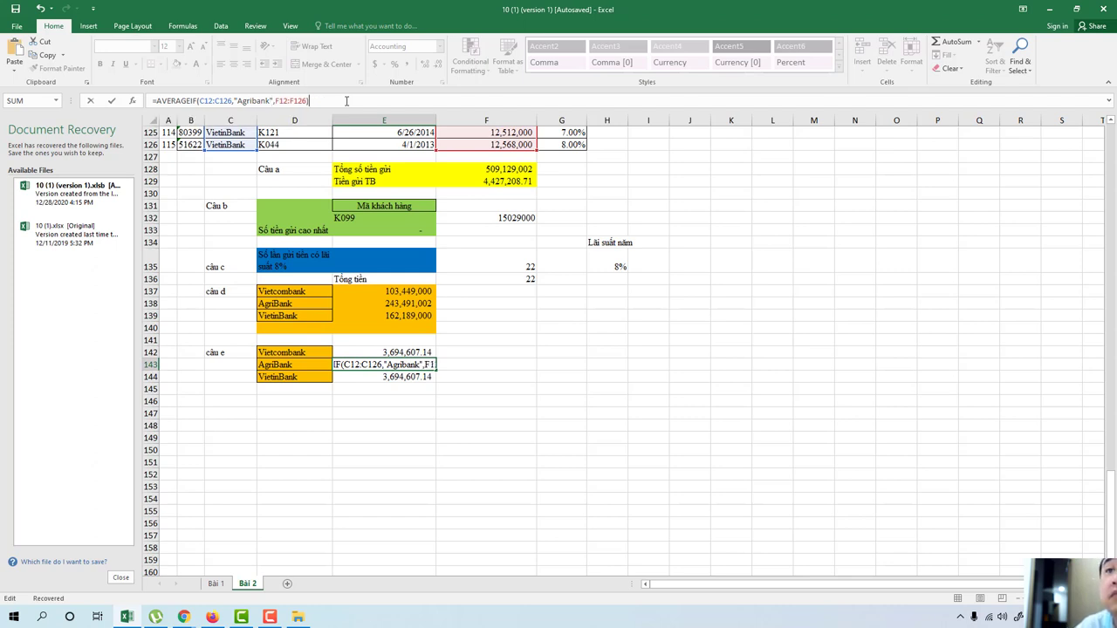
key(Return)
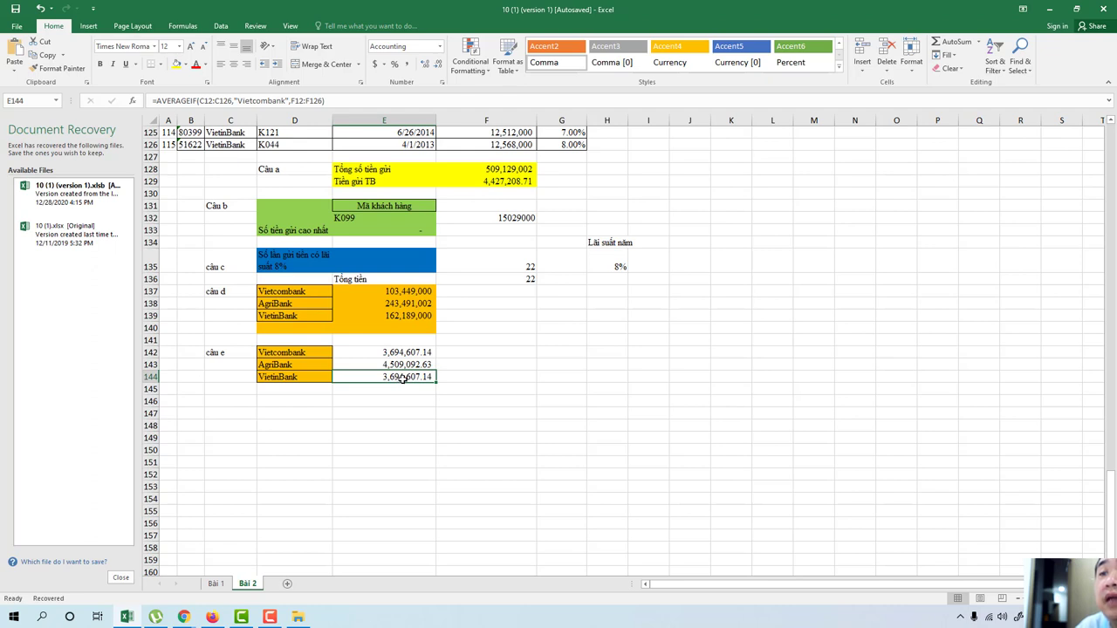
Step: Change E144's AVERAGEIF criterion to "Vietinbank", giving an average of 4,914,818.18
click(286, 102)
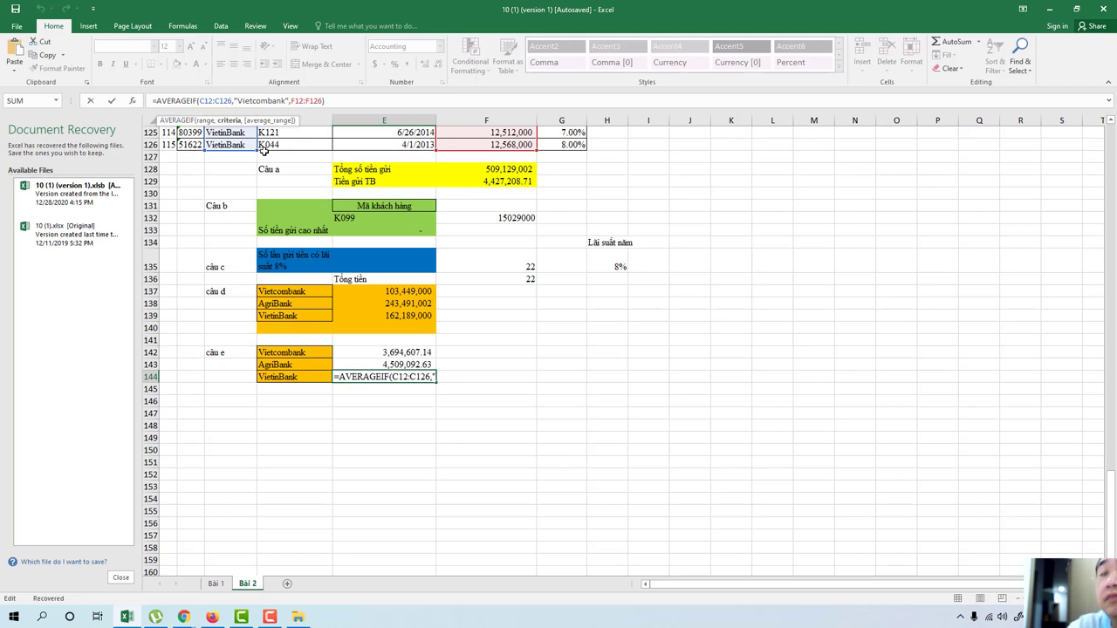
key(BackSpace)
key(BackSpace)
key(BackSpace)
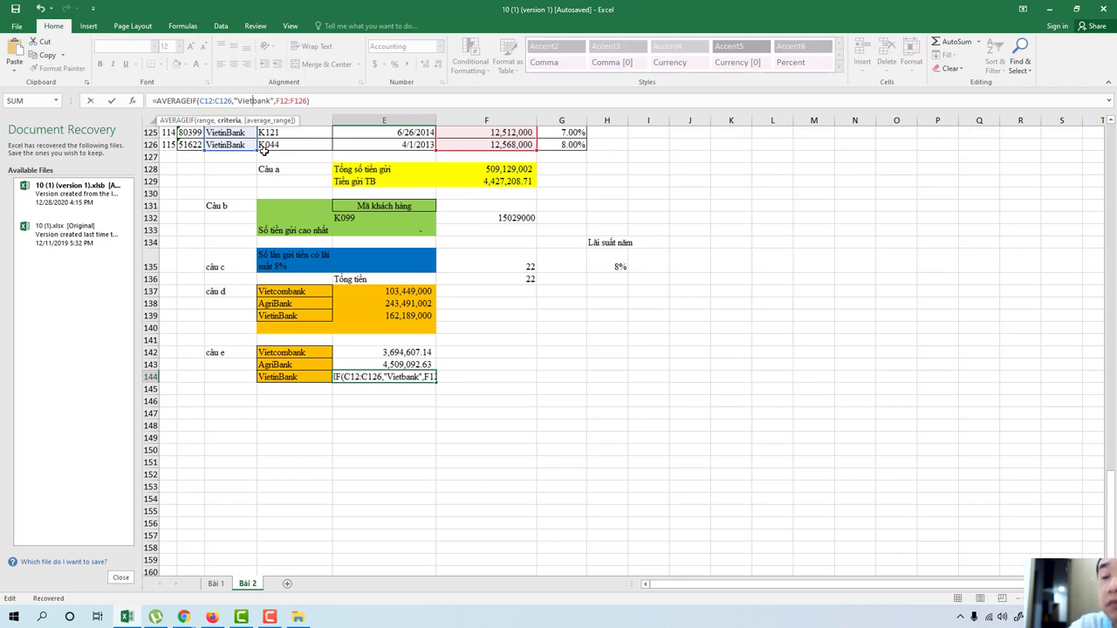
text(in)
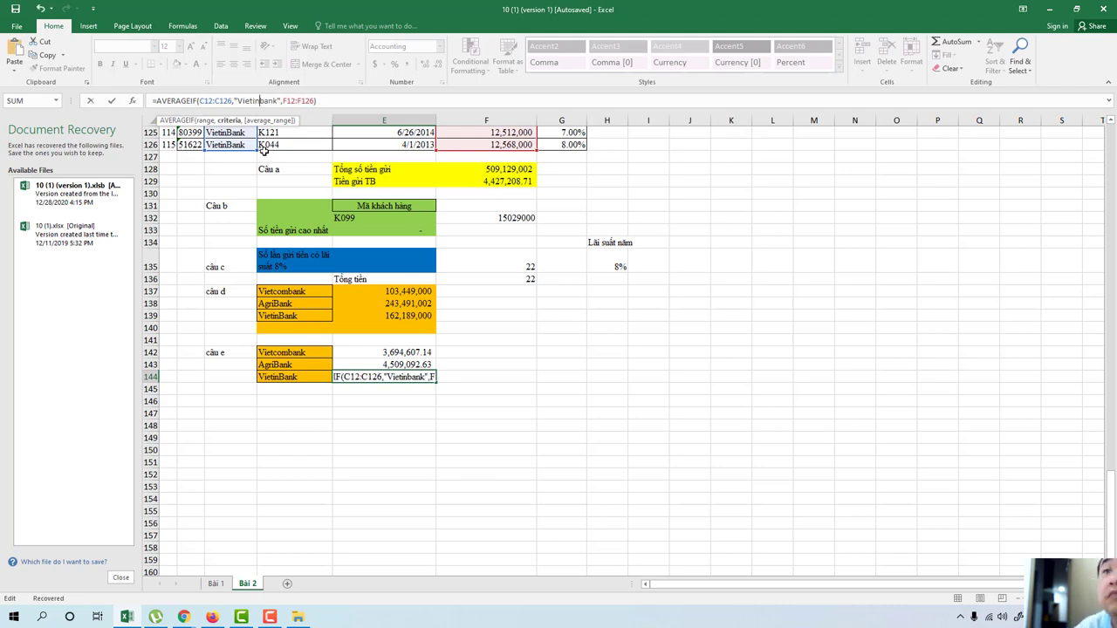
click(329, 101)
key(Return)
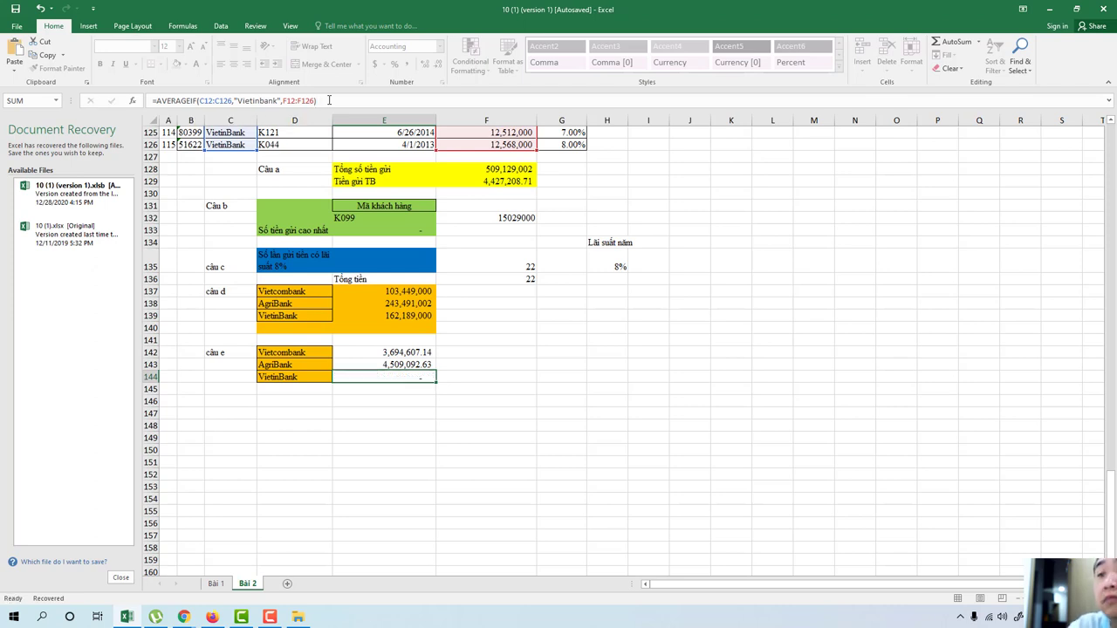
click(389, 351)
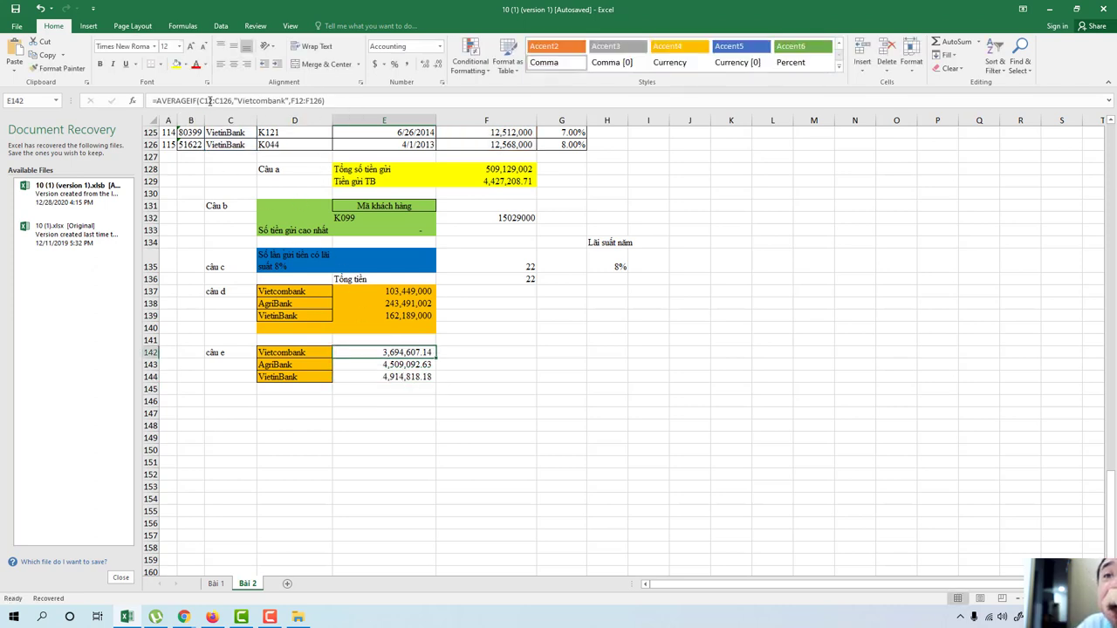
click(409, 364)
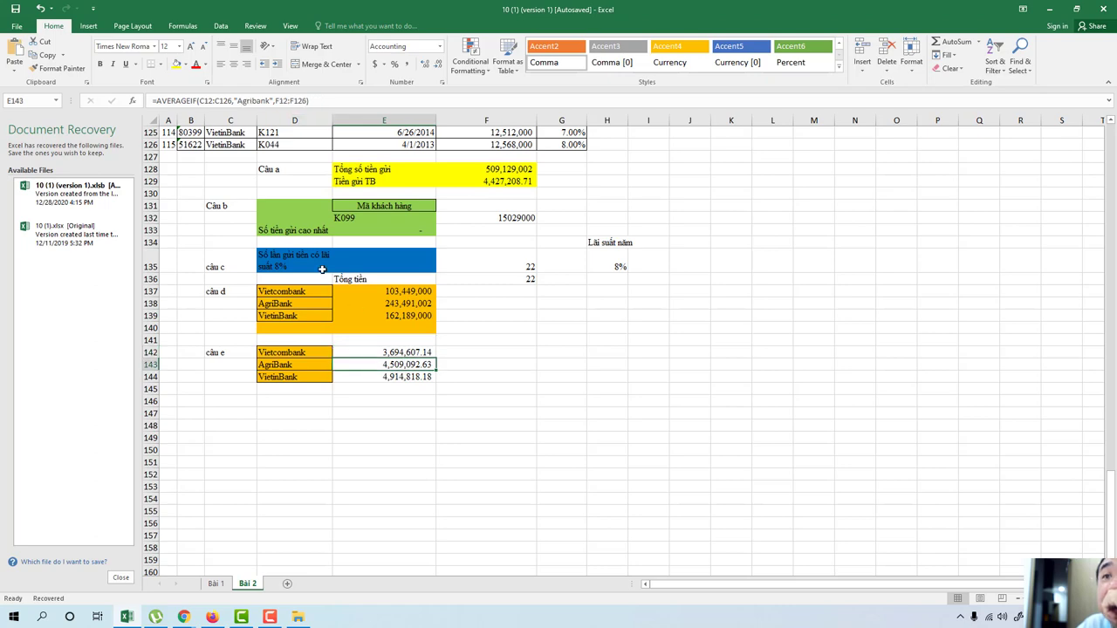
click(397, 377)
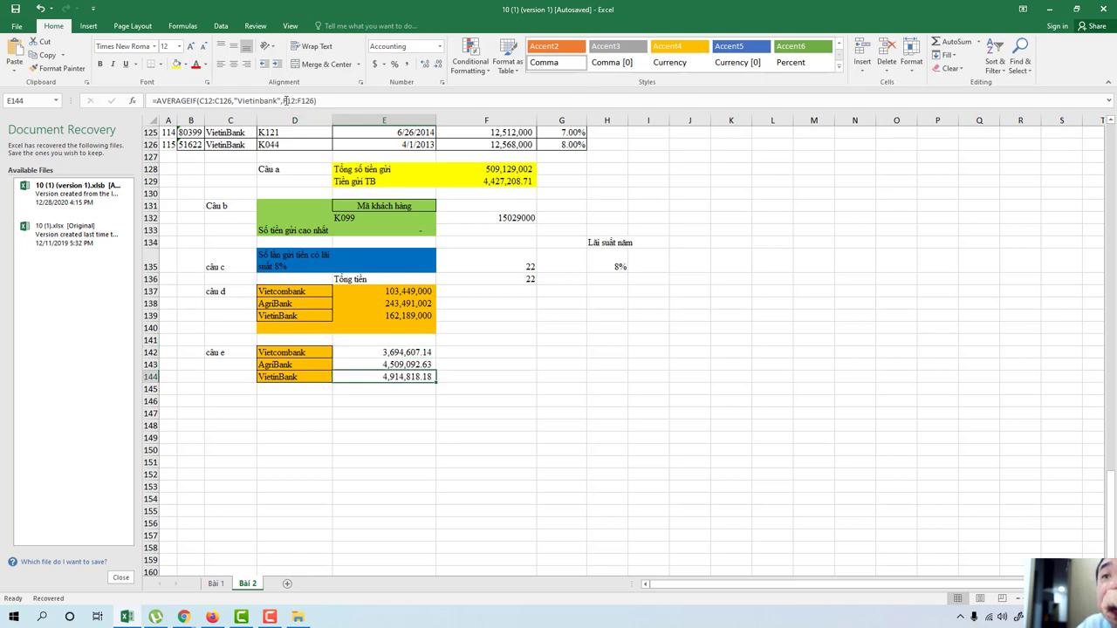
scroll(467, 194, up, 4)
scroll(467, 193, up, 1)
scroll(493, 353, down, 2)
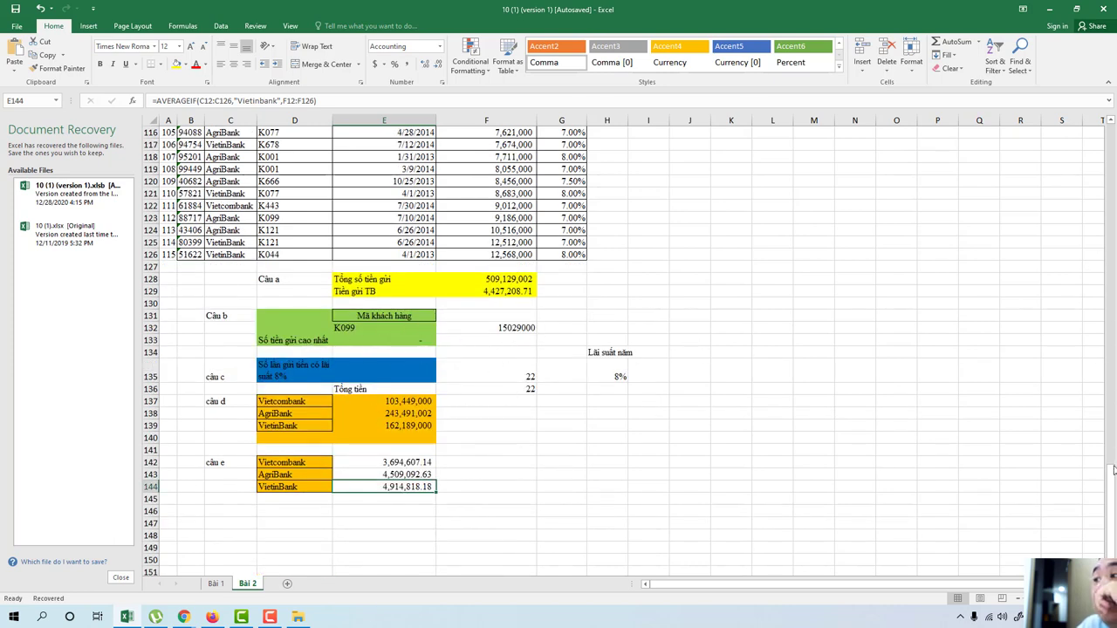
drag(1111, 471, 1104, 133)
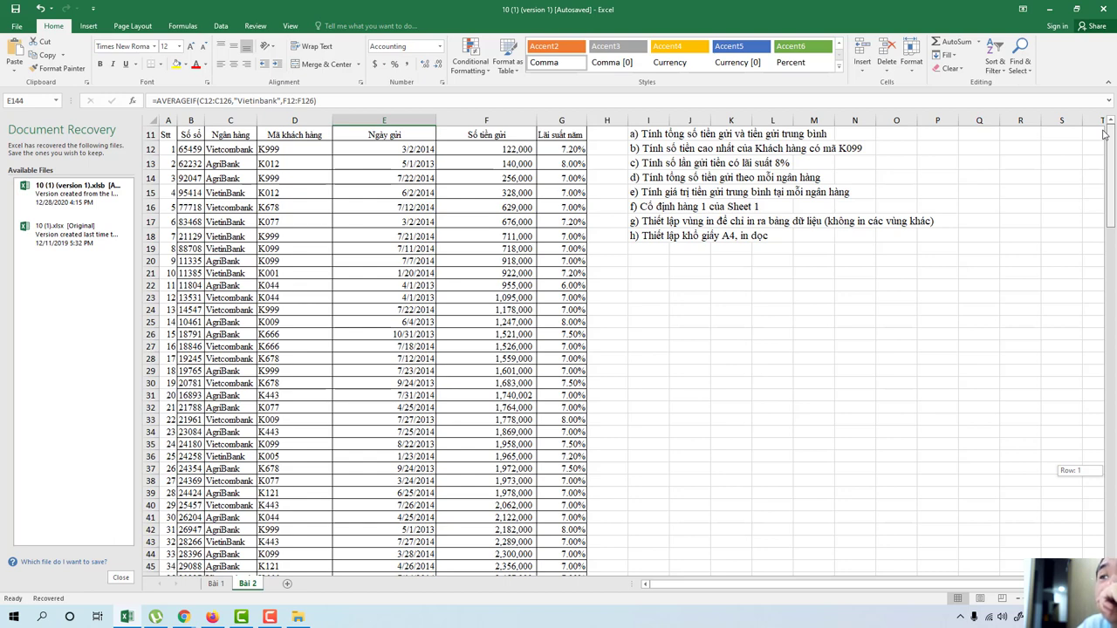
drag(1104, 133, 1104, 132)
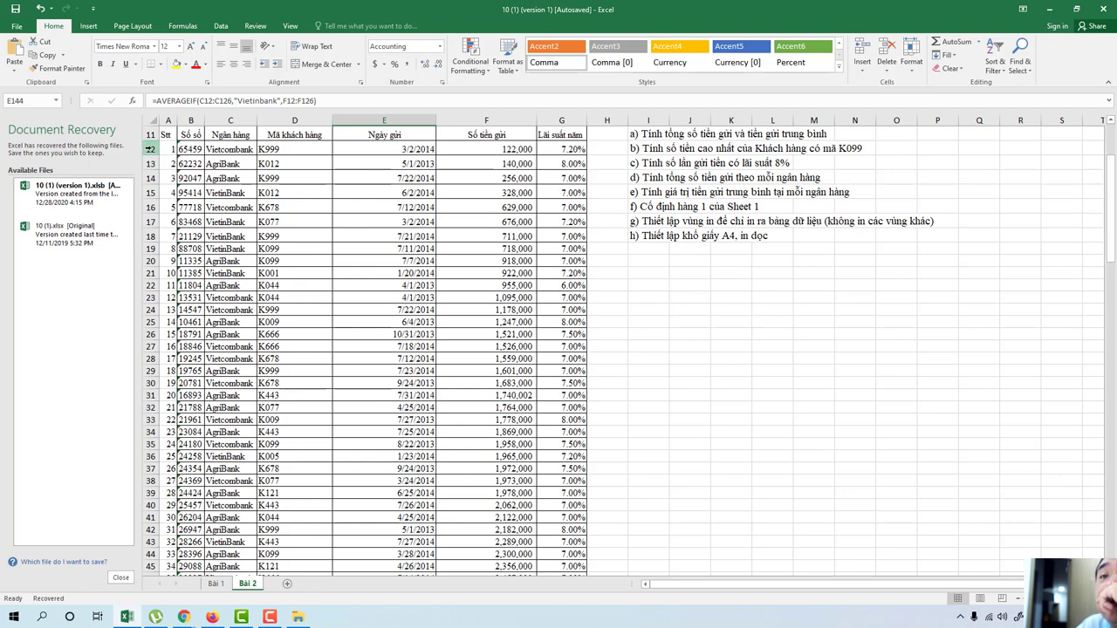
click(150, 148)
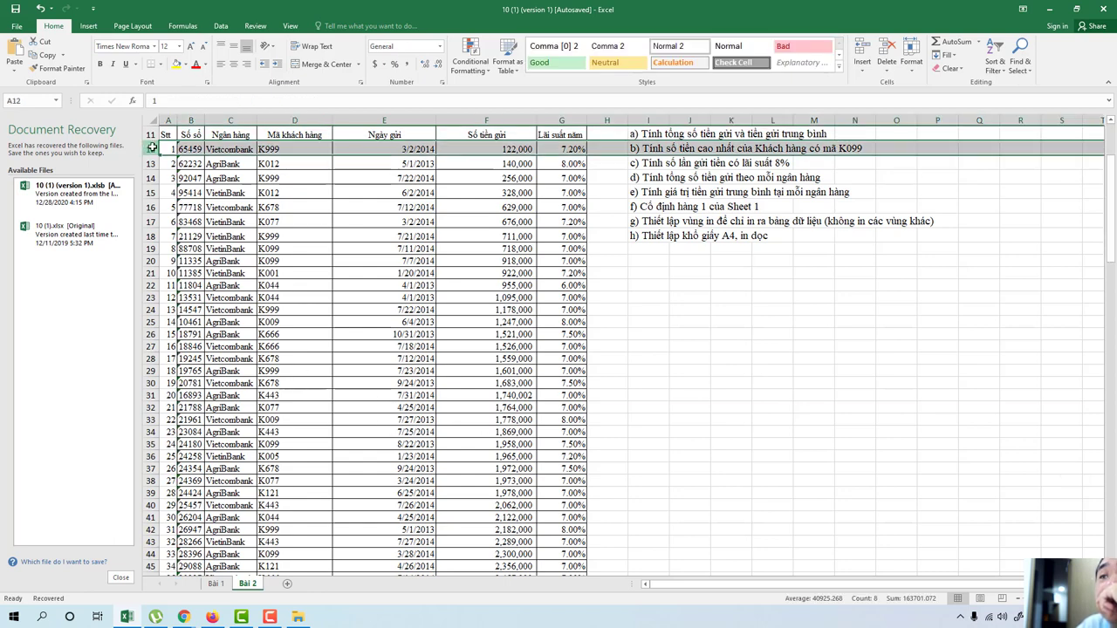
right_click(150, 149)
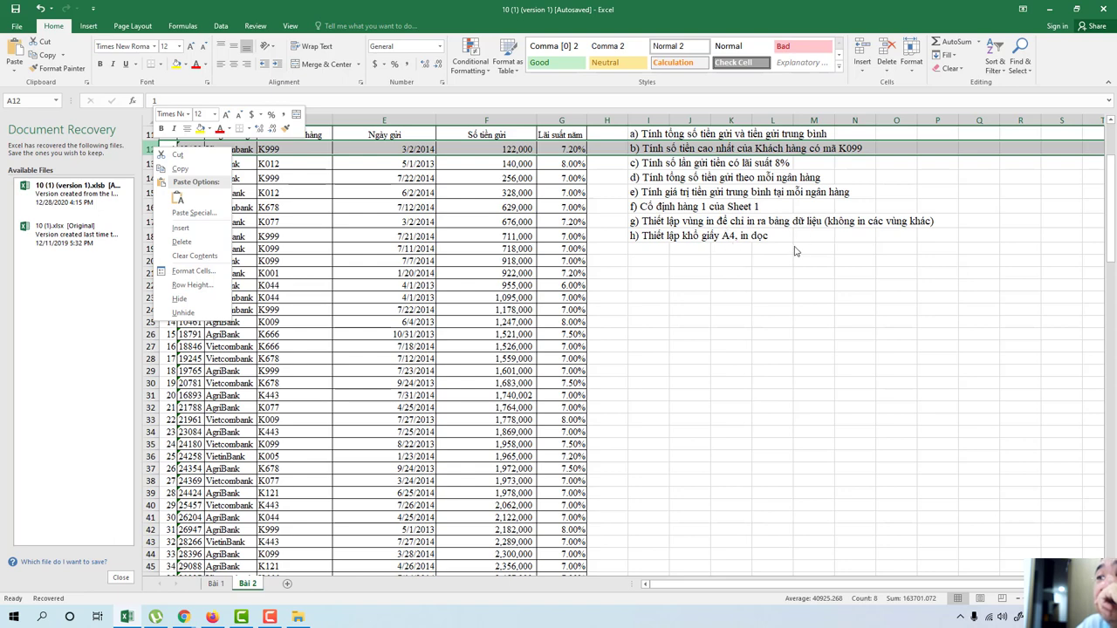
click(1106, 178)
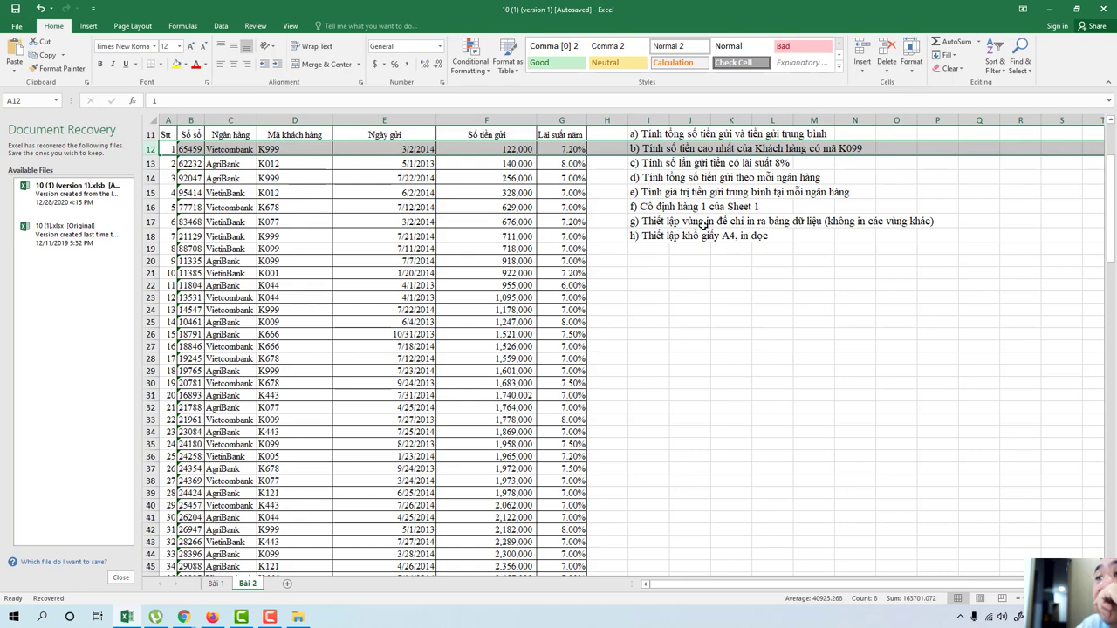
click(611, 273)
scroll(681, 337, down, 5)
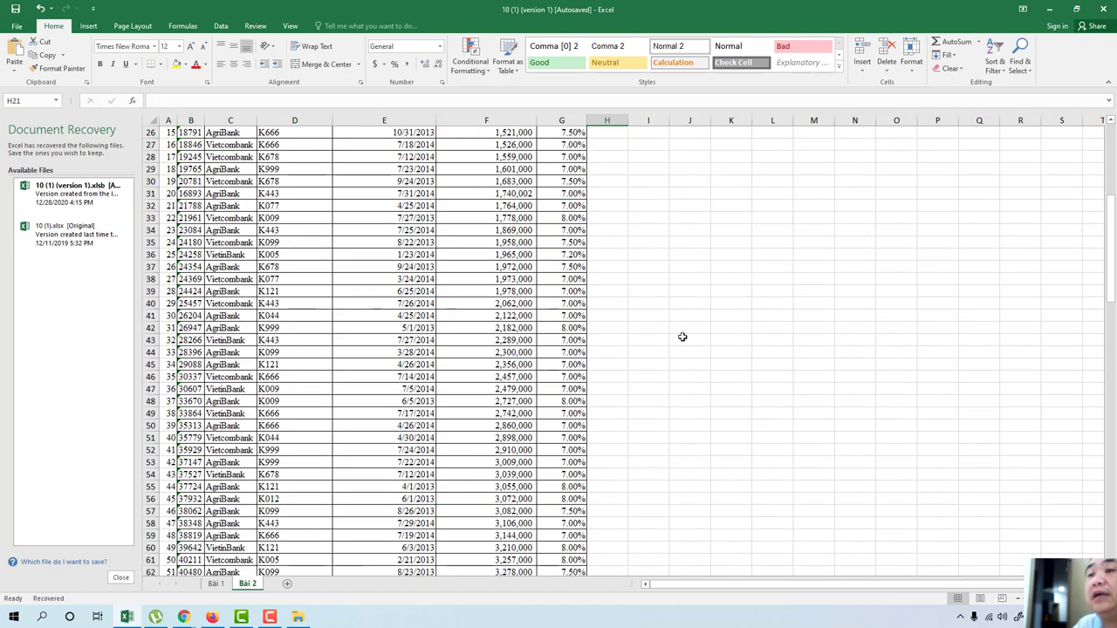
scroll(690, 386, down, 6)
scroll(691, 386, down, 15)
scroll(690, 387, down, 5)
scroll(690, 386, down, 7)
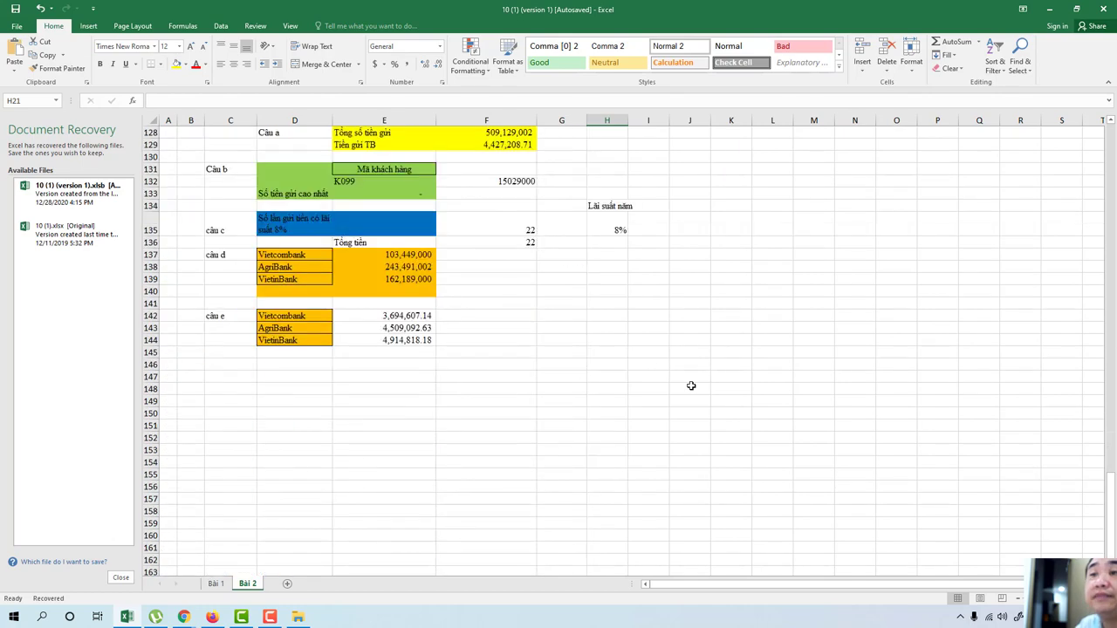
scroll(691, 384, up, 3)
scroll(690, 384, up, 4)
scroll(693, 383, up, 4)
scroll(661, 391, down, 7)
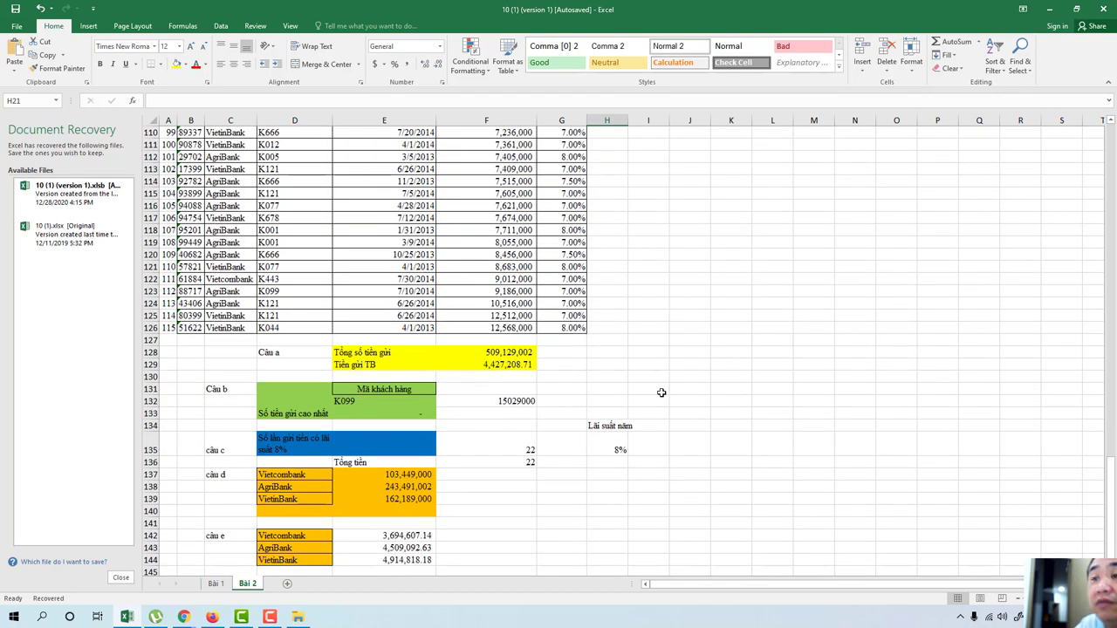
scroll(521, 427, down, 1)
click(521, 352)
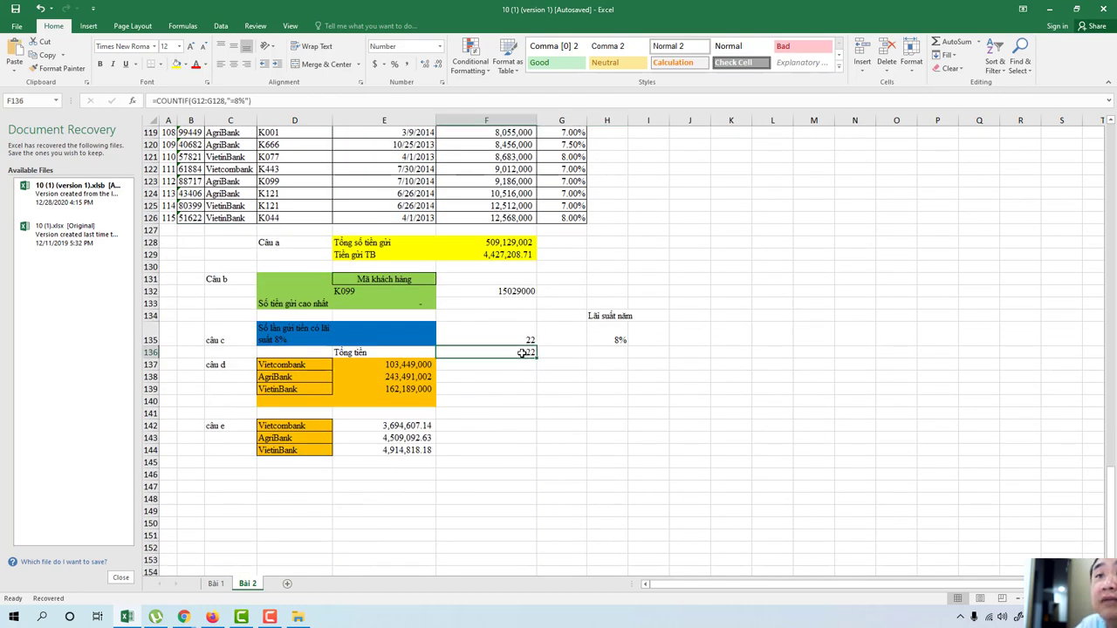
click(521, 341)
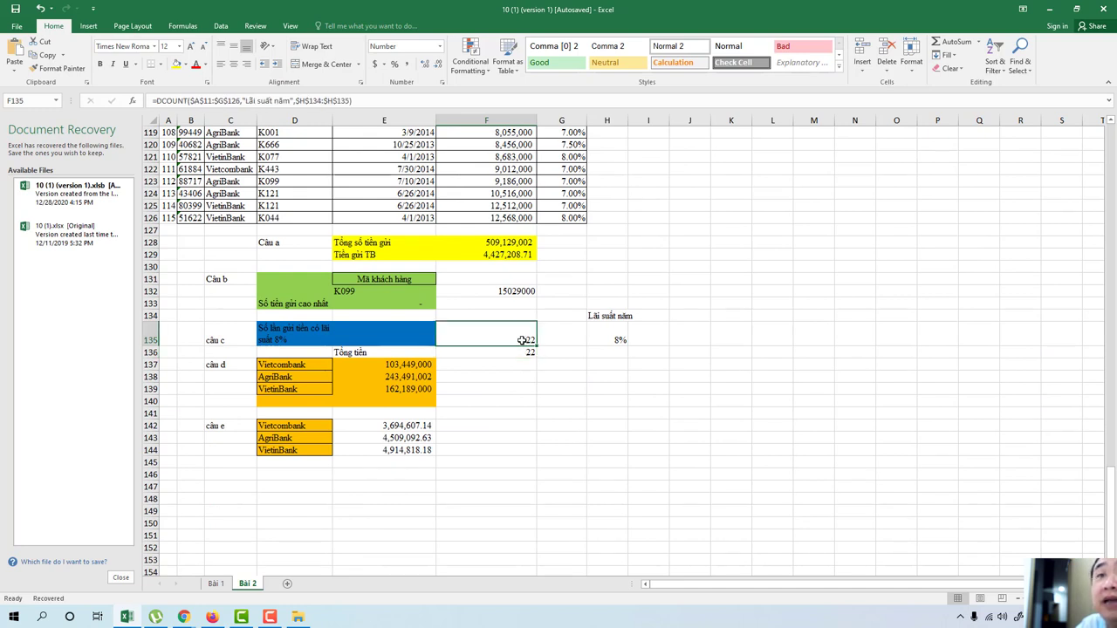
click(522, 352)
click(521, 341)
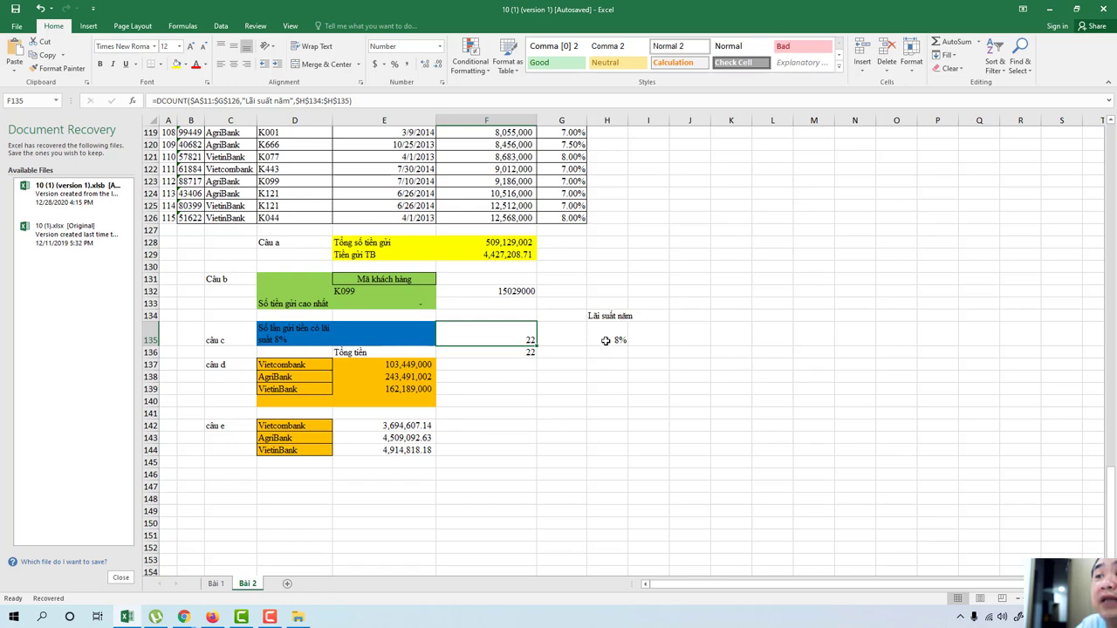
click(519, 352)
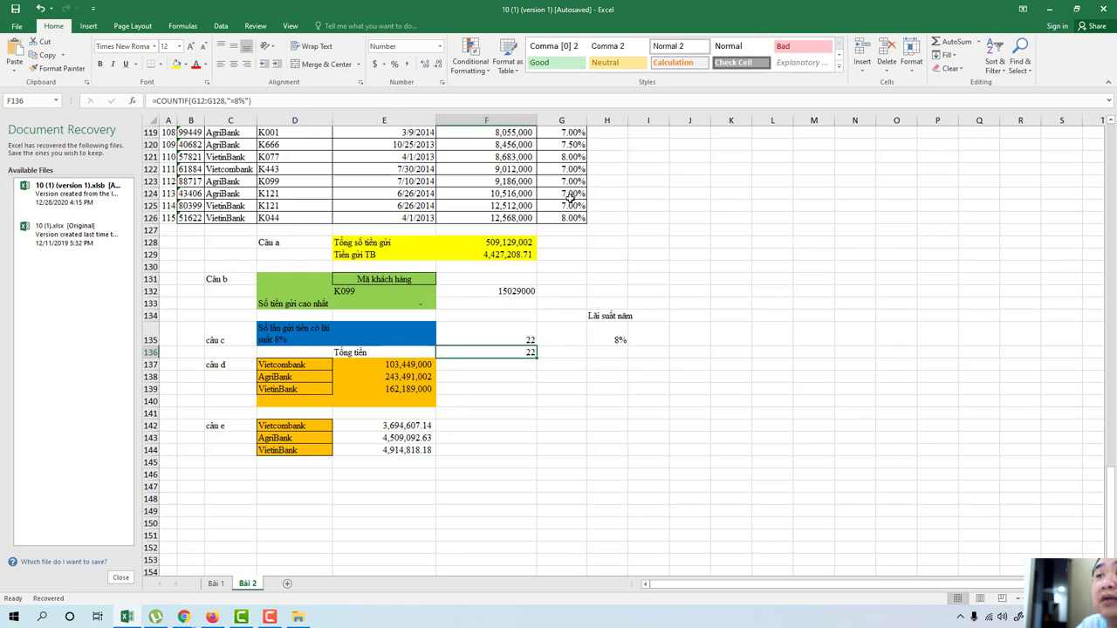
click(402, 426)
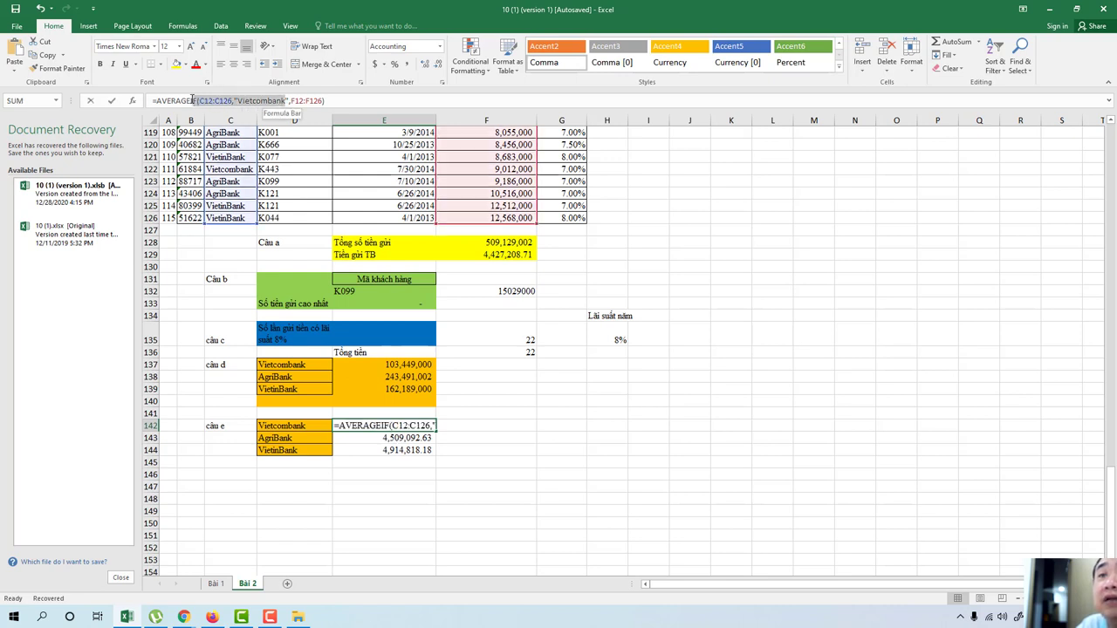
drag(288, 101, 190, 101)
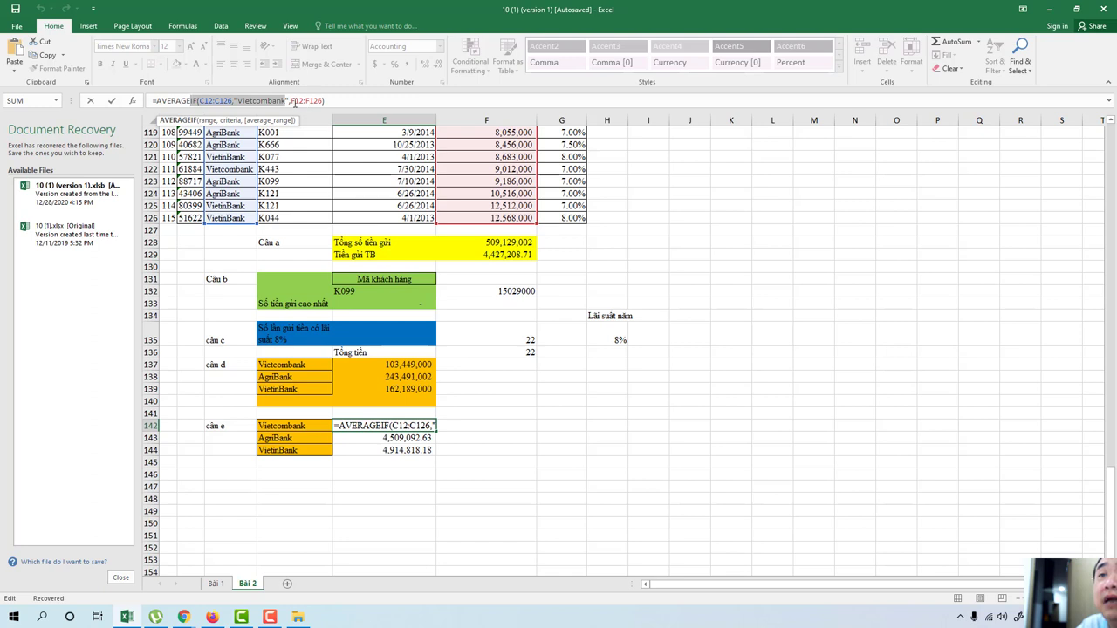